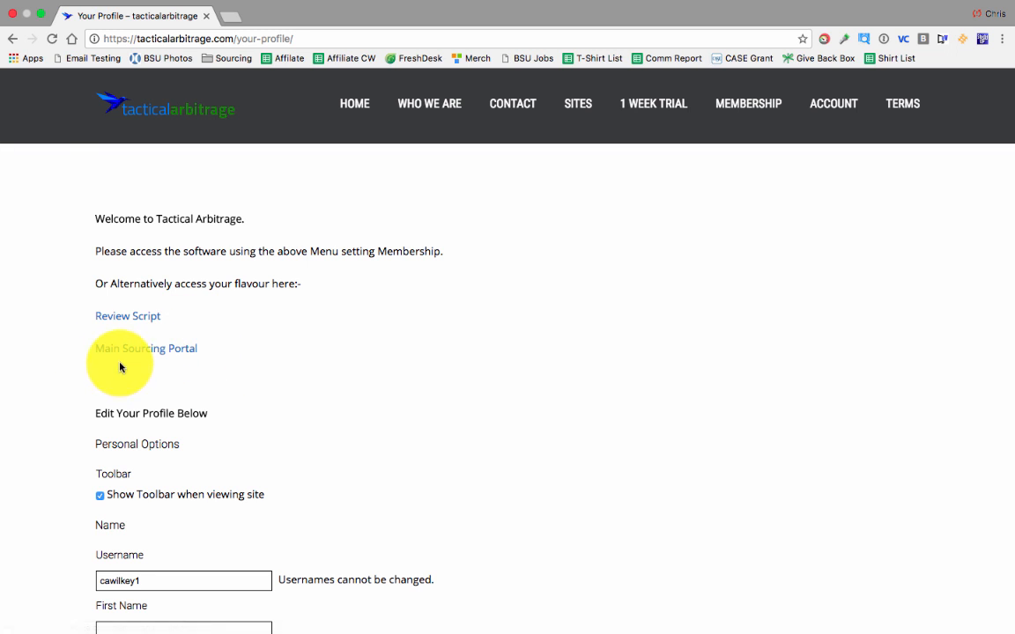
Step: Open the Main Sourcing Portal's Product Search page from the account profile
left_click(126, 356)
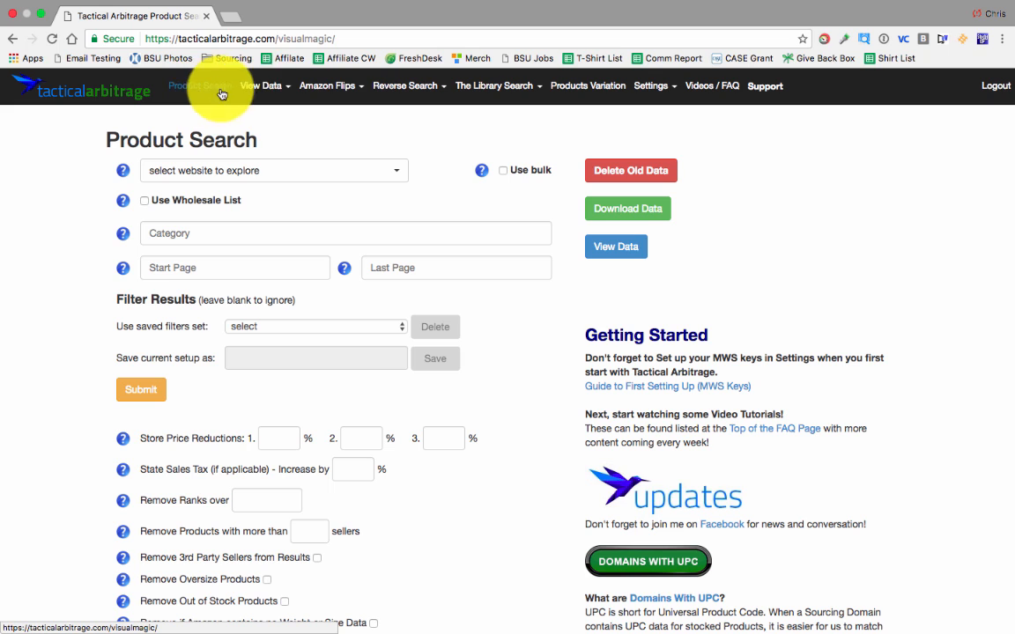
left_click(280, 87)
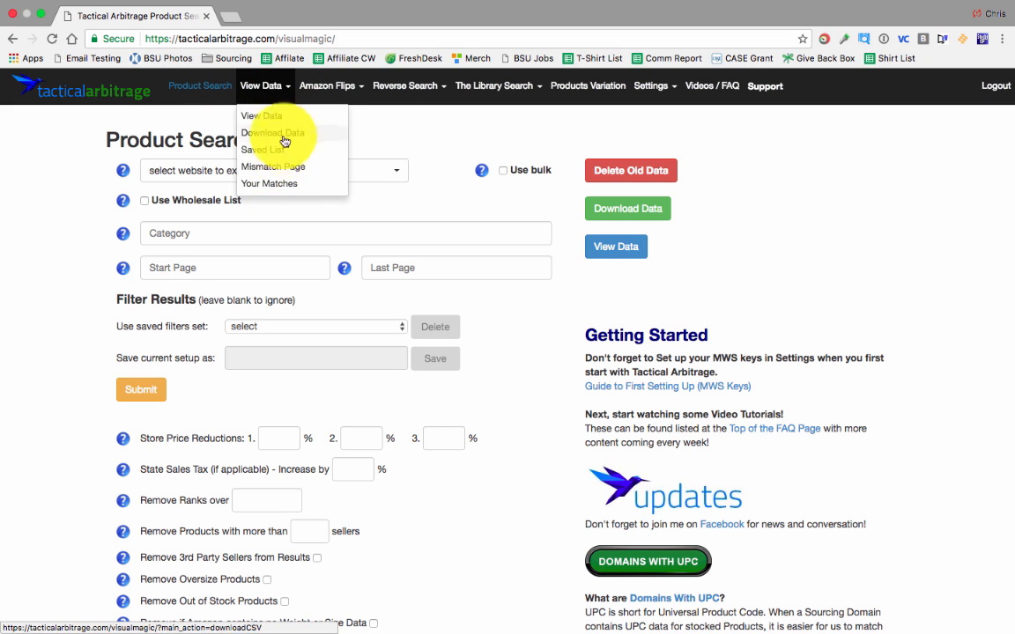
left_click(331, 90)
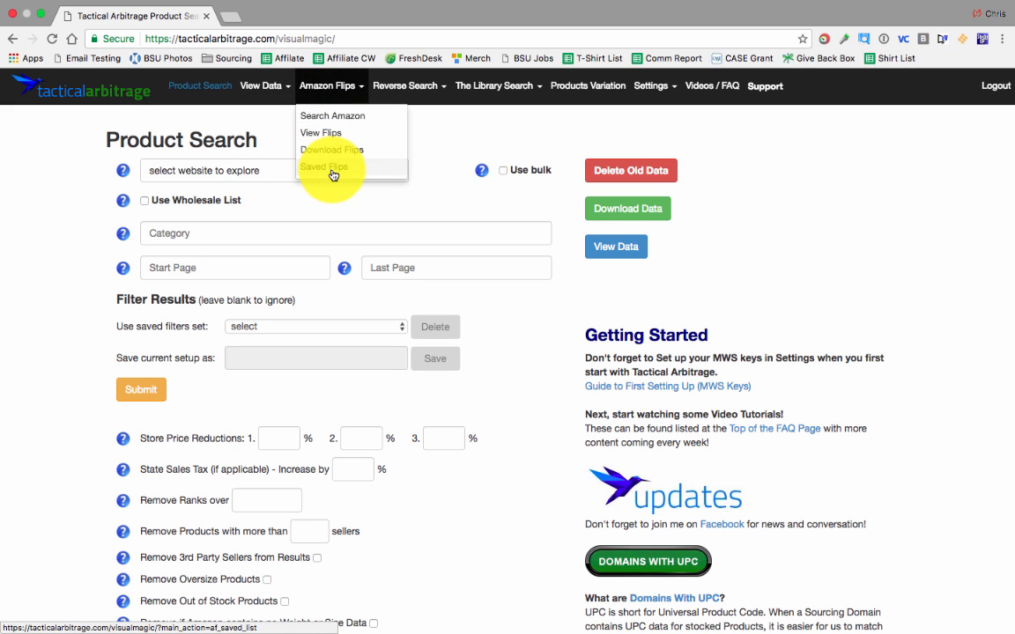
left_click(405, 88)
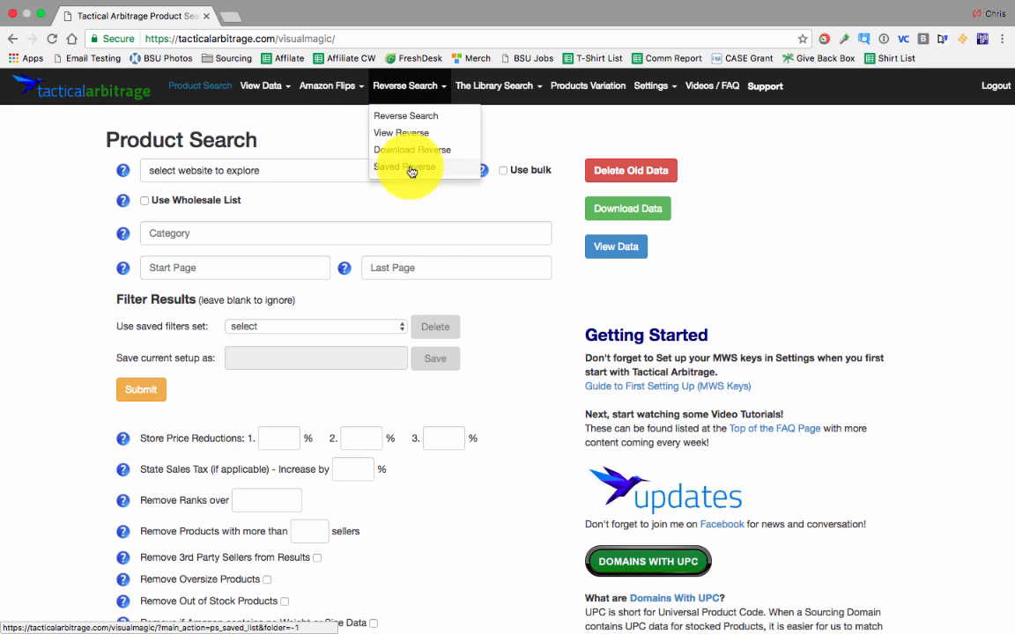
left_click(514, 86)
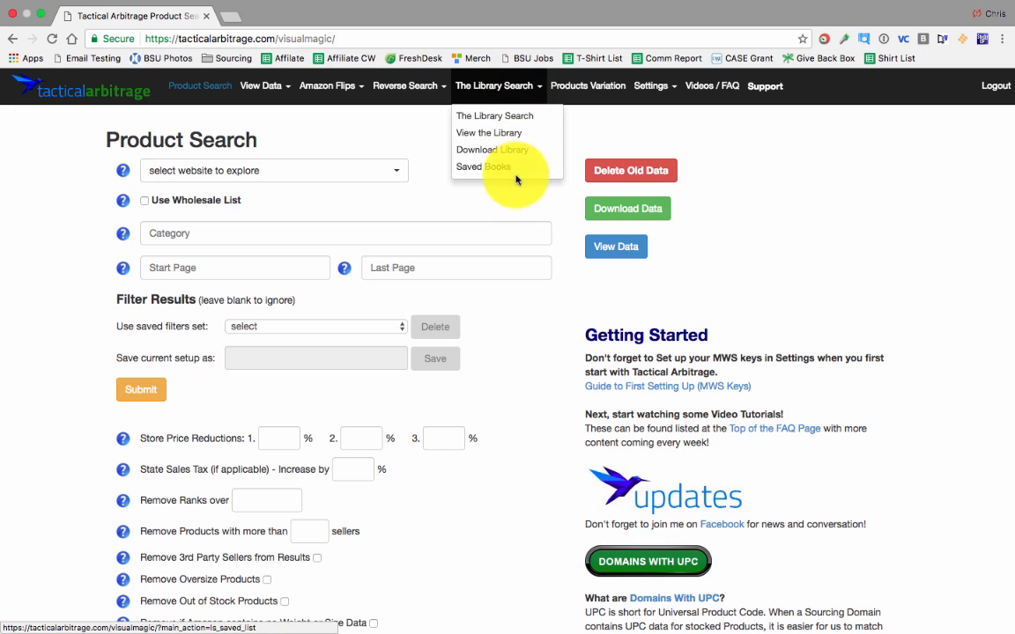
left_click(592, 96)
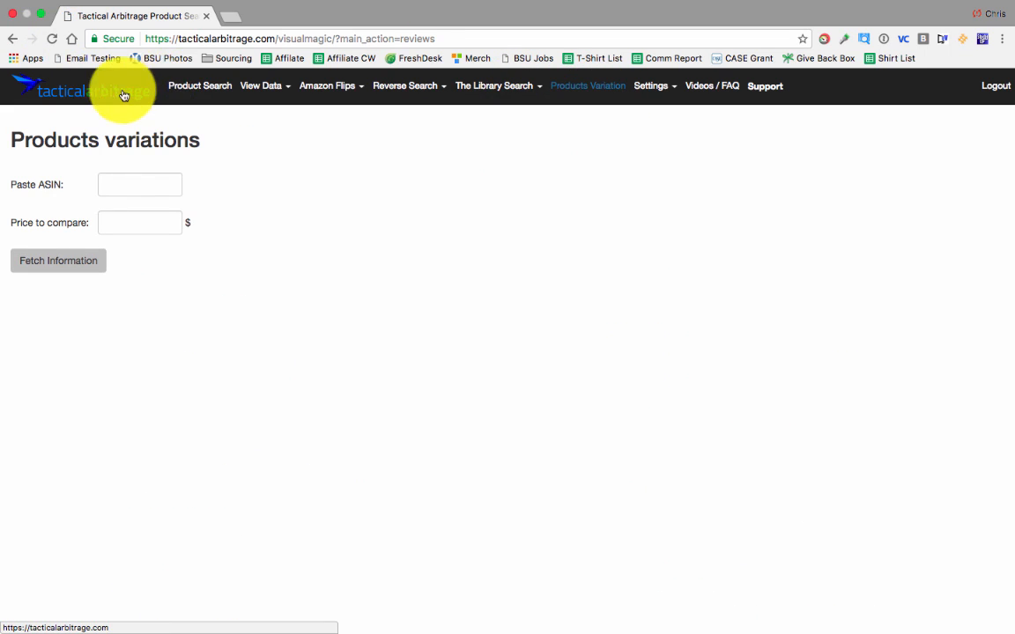
left_click(114, 96)
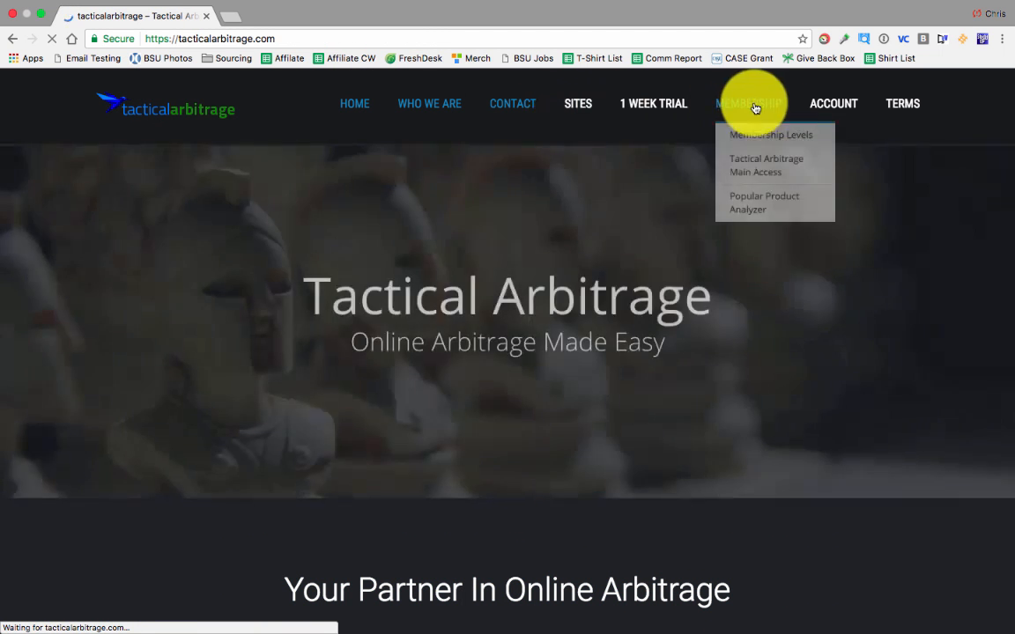
mouse_move(843, 107)
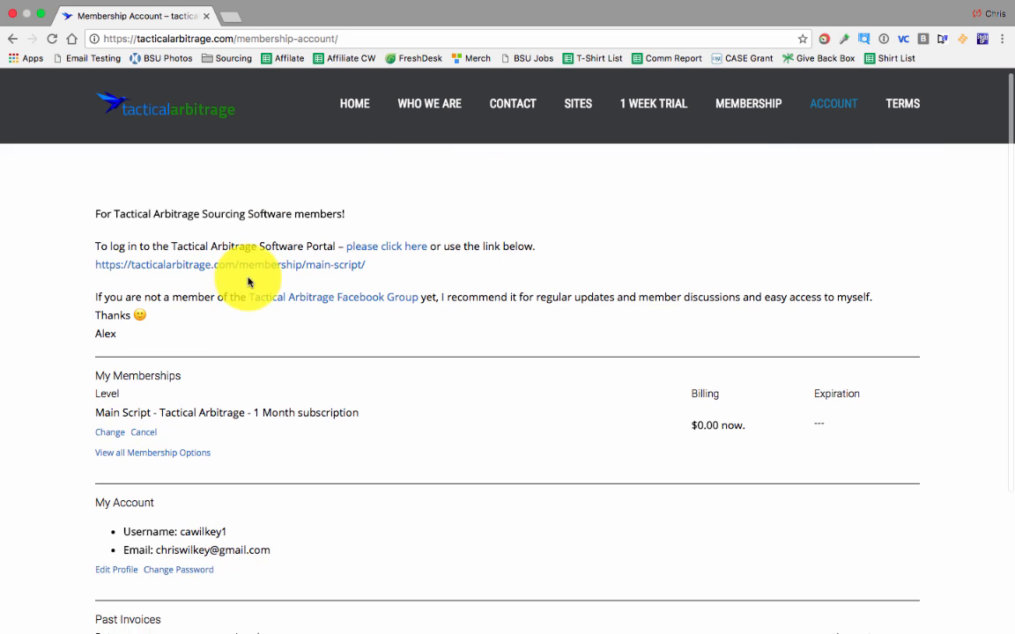
left_click(259, 272)
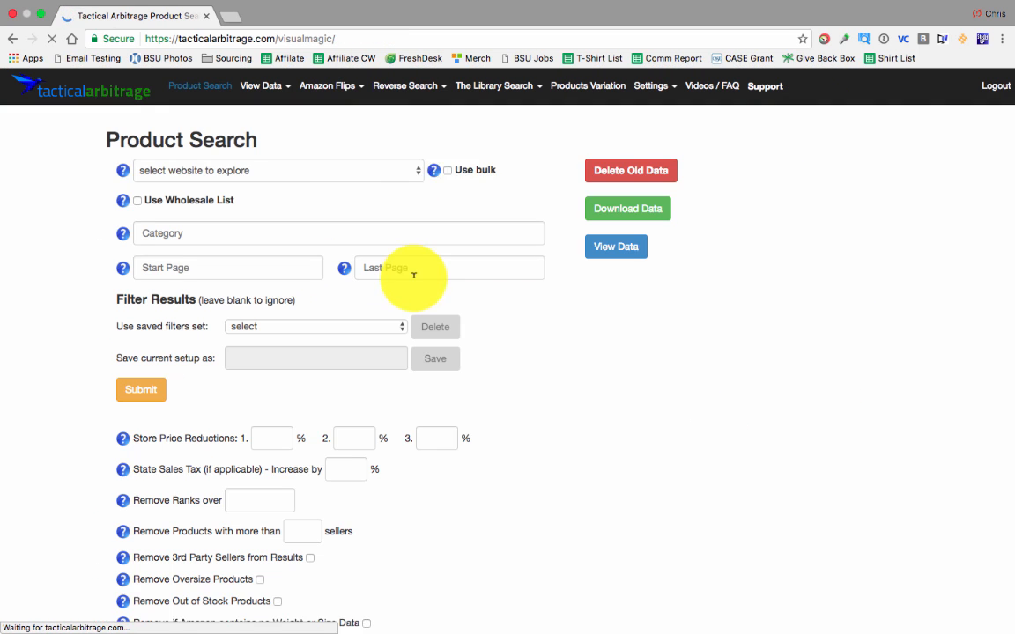
left_click(653, 85)
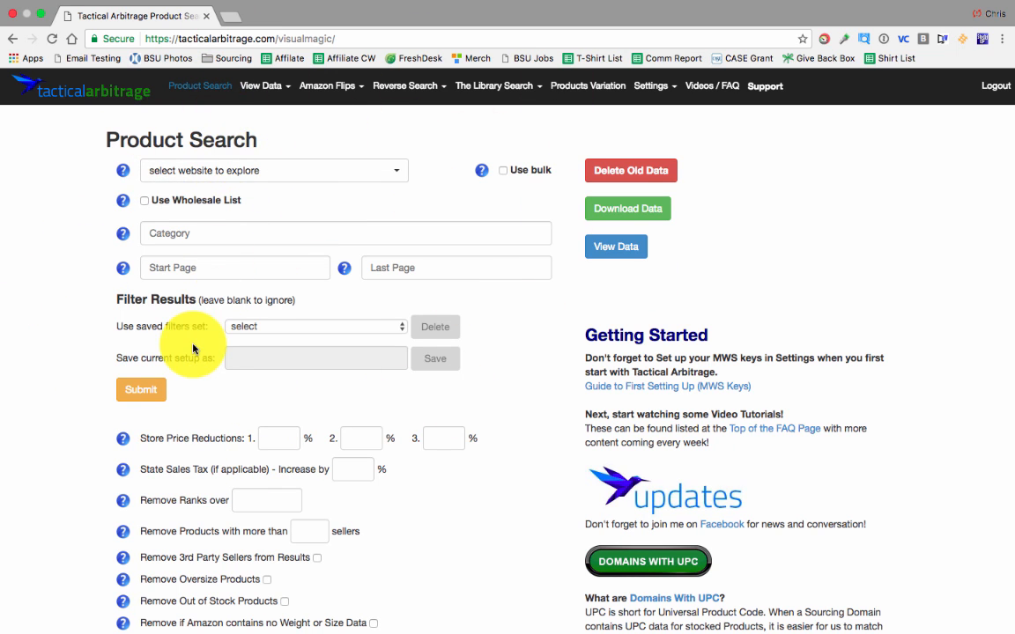
scroll(193, 349, "down", 3)
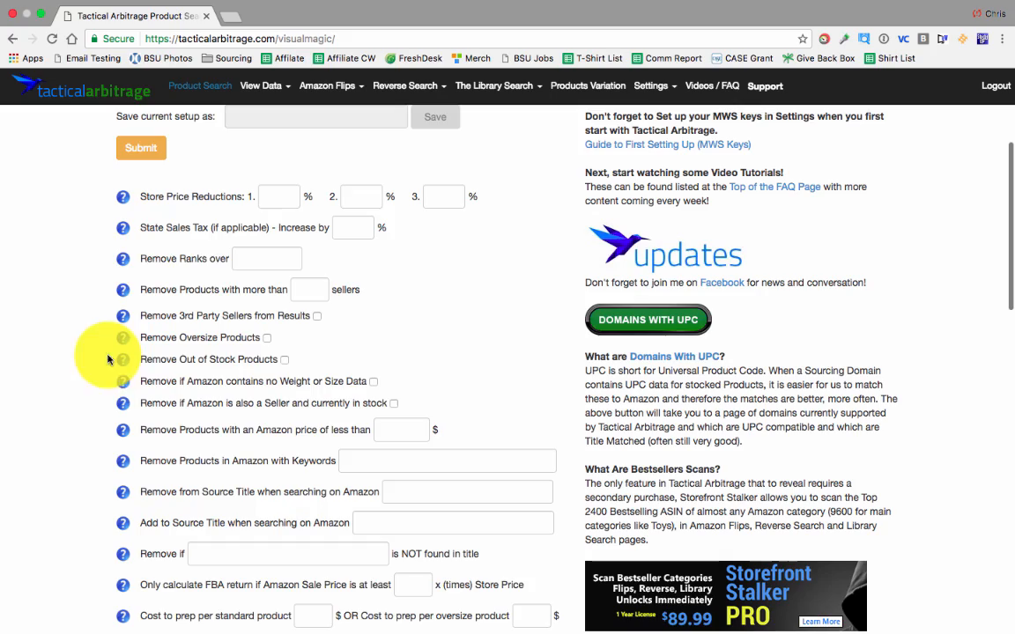
scroll(238, 475, "down", 6)
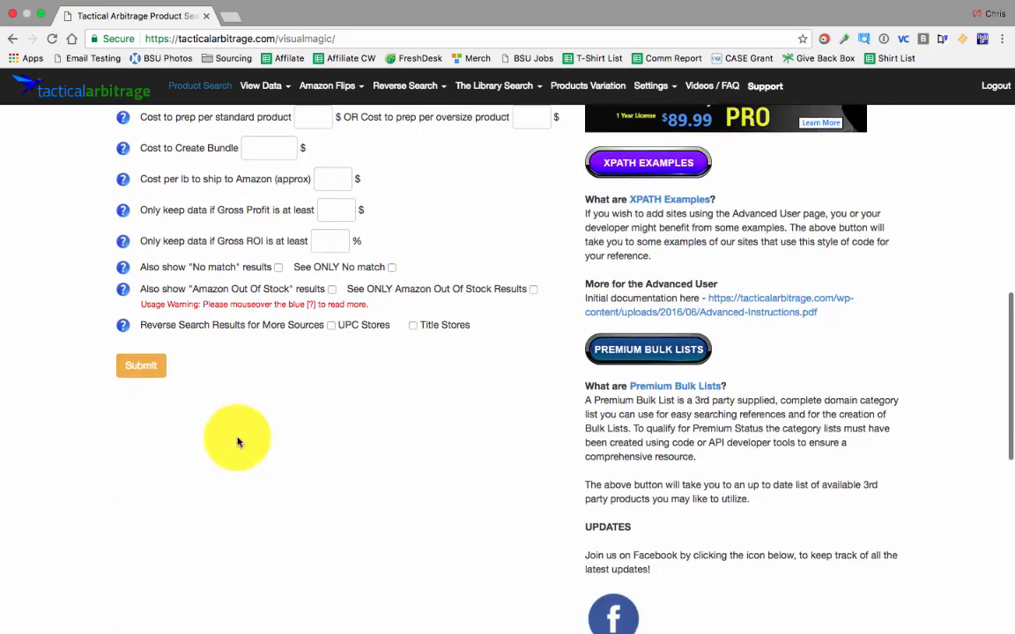
scroll(350, 368, "up", 8)
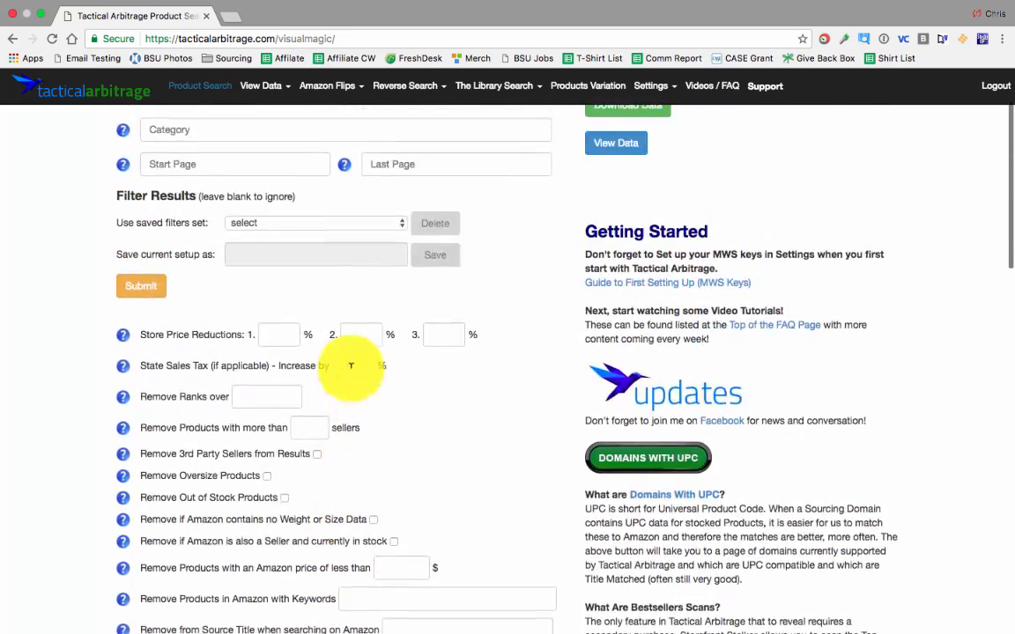
scroll(351, 366, "up", 1)
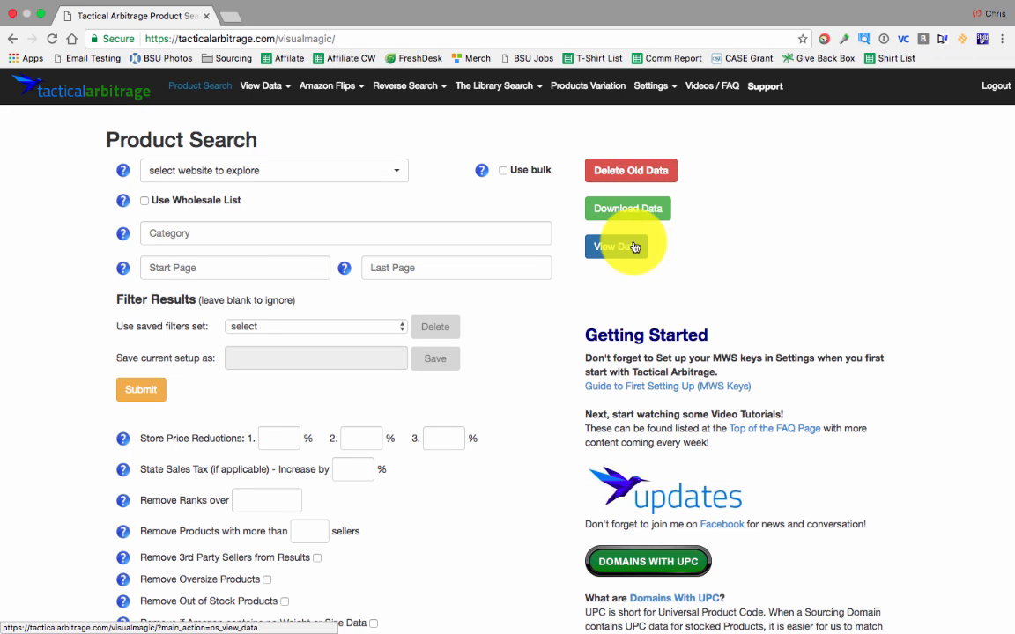
scroll(657, 304, "down", 1)
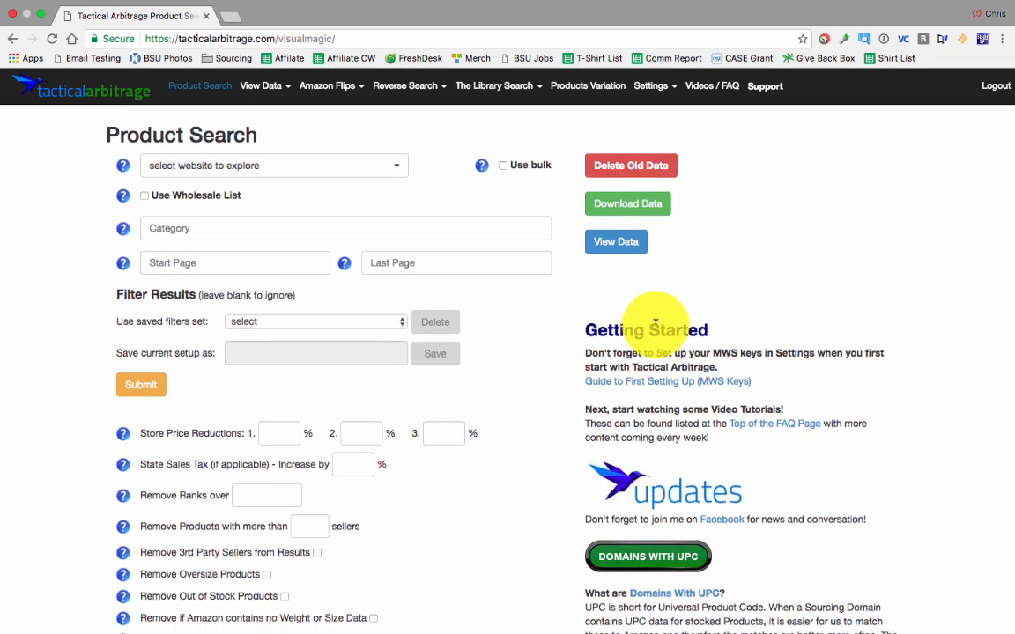
scroll(655, 323, "down", 1)
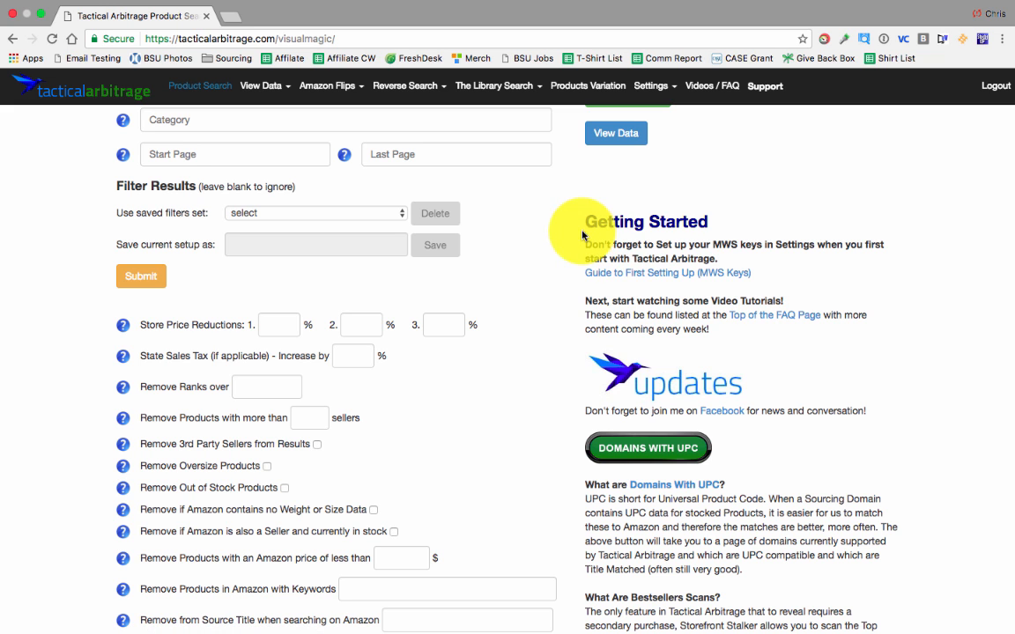
scroll(708, 392, "down", 2)
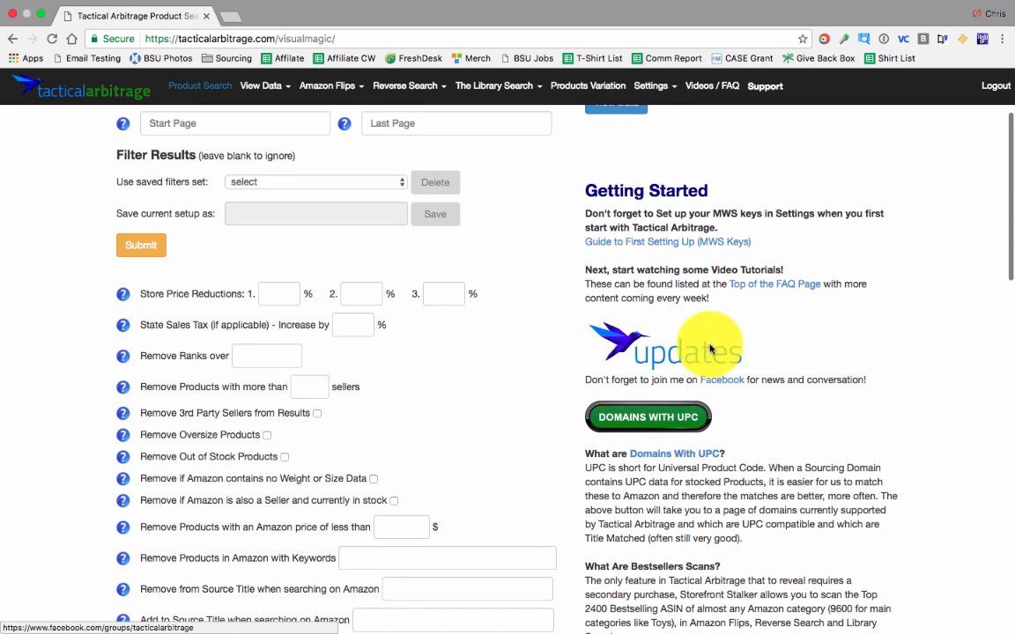
scroll(740, 406, "down", 4)
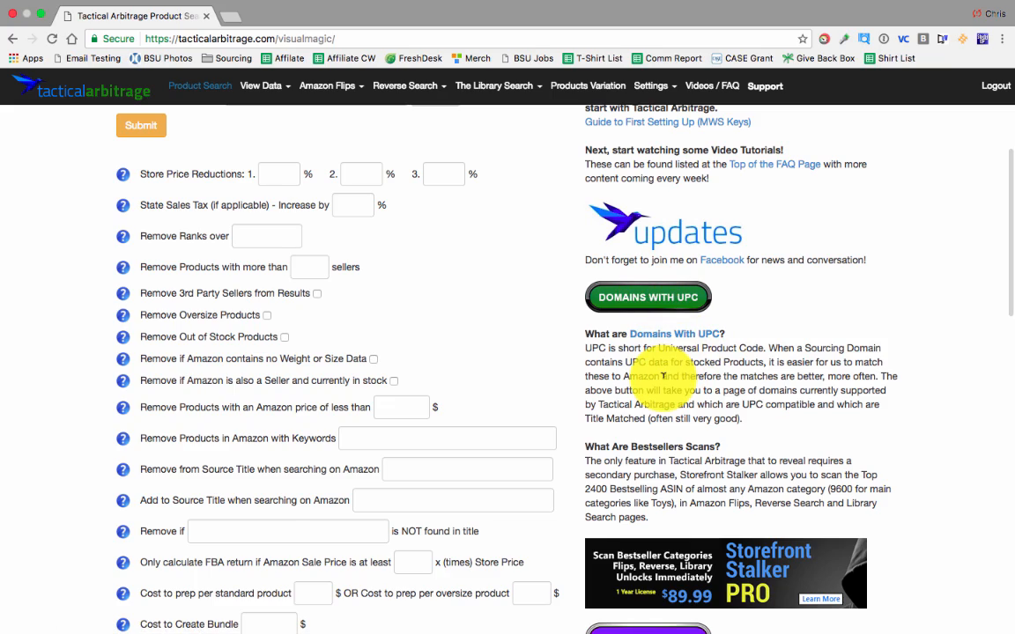
scroll(662, 376, "down", 8)
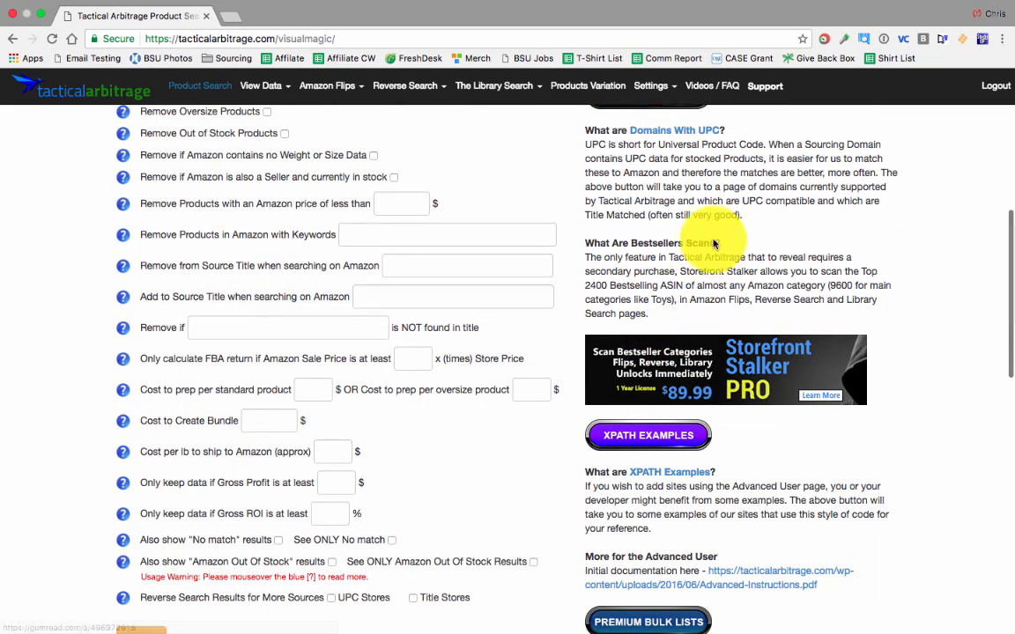
scroll(606, 450, "down", 5)
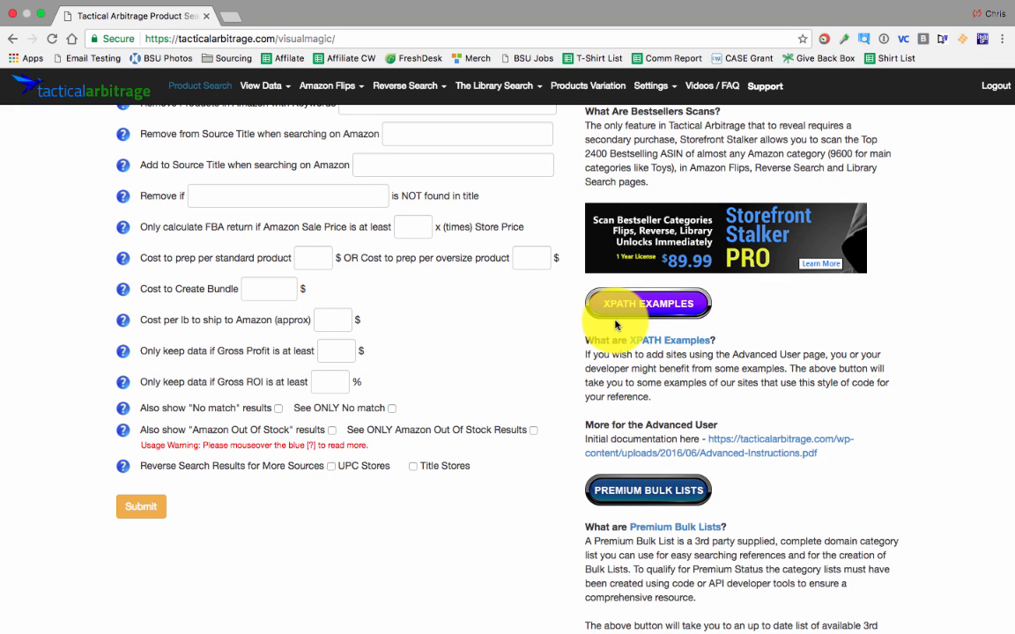
scroll(725, 360, "down", 6)
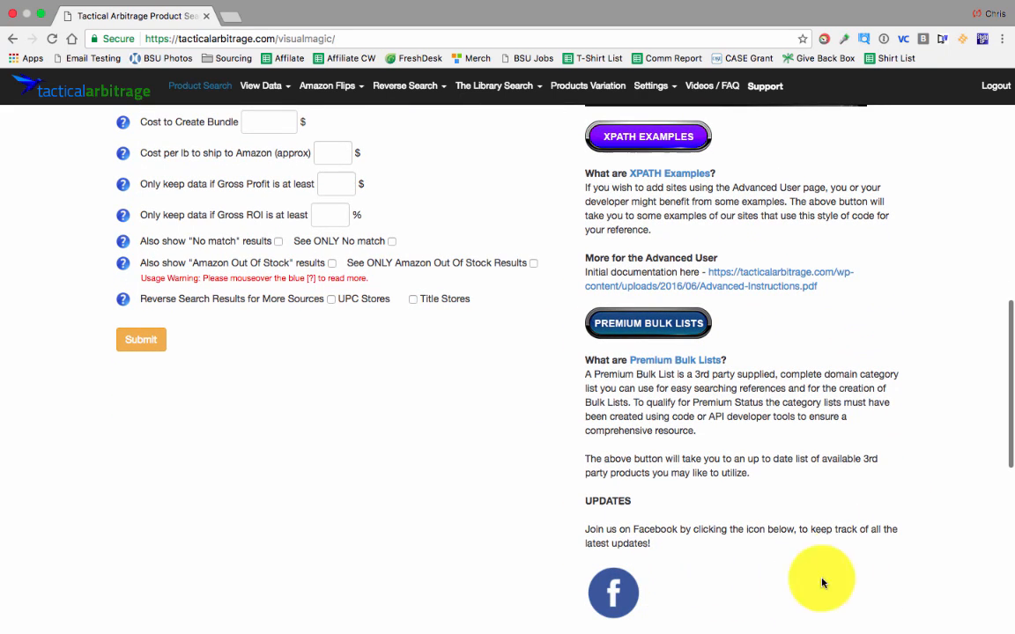
scroll(793, 220, "down", 10)
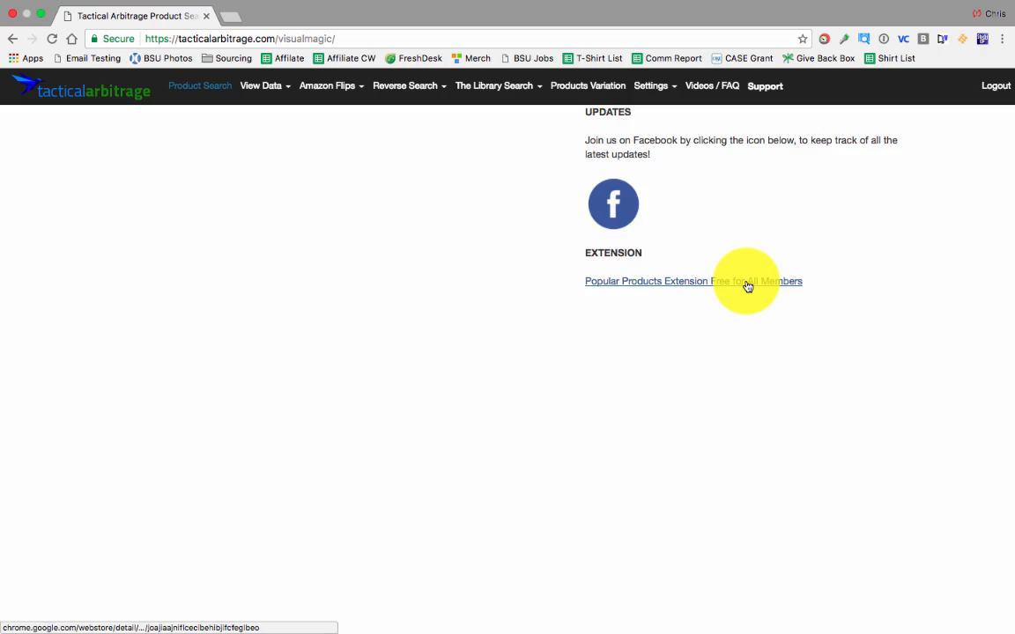
scroll(747, 285, "up", 12)
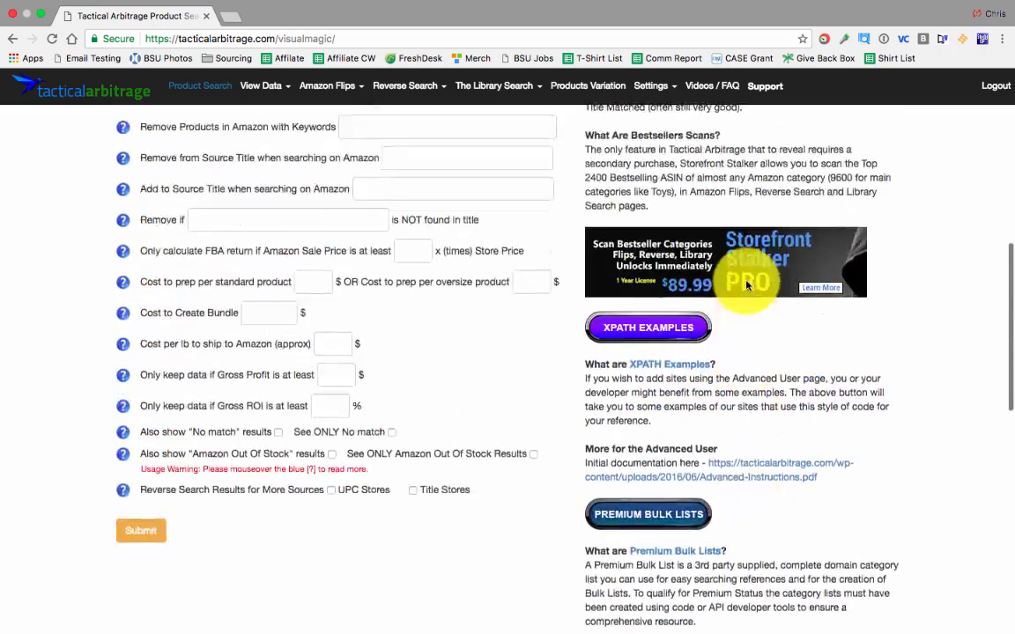
scroll(747, 284, "up", 10)
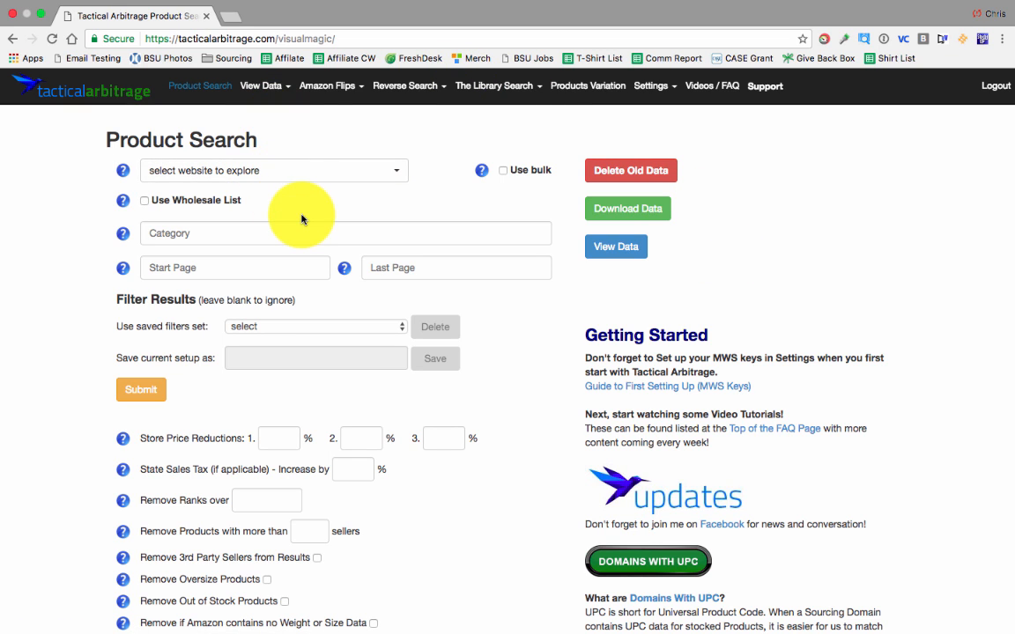
left_click(367, 173)
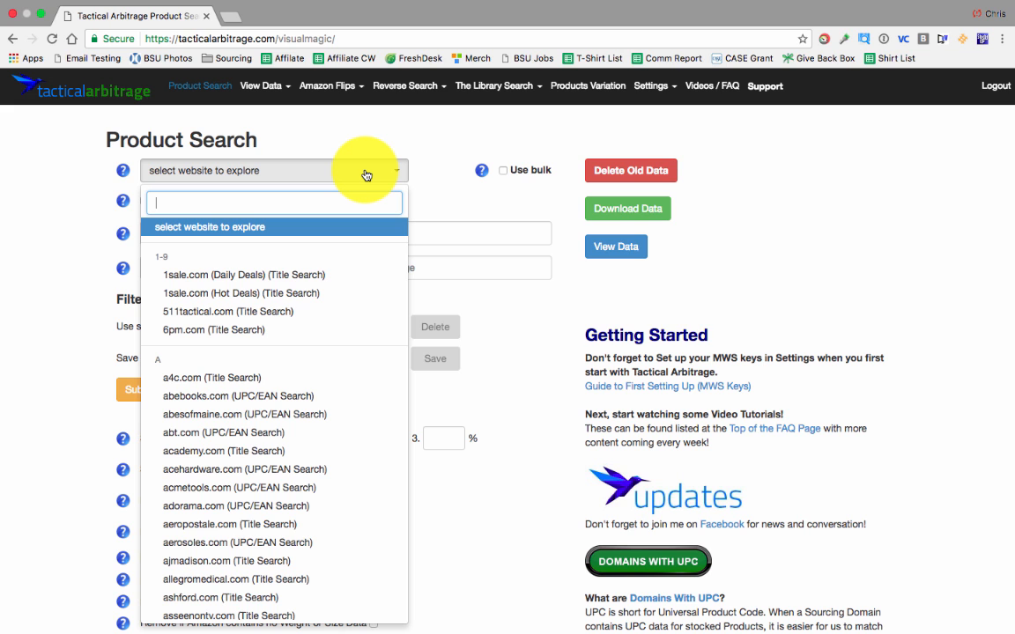
scroll(340, 272, "down", 10)
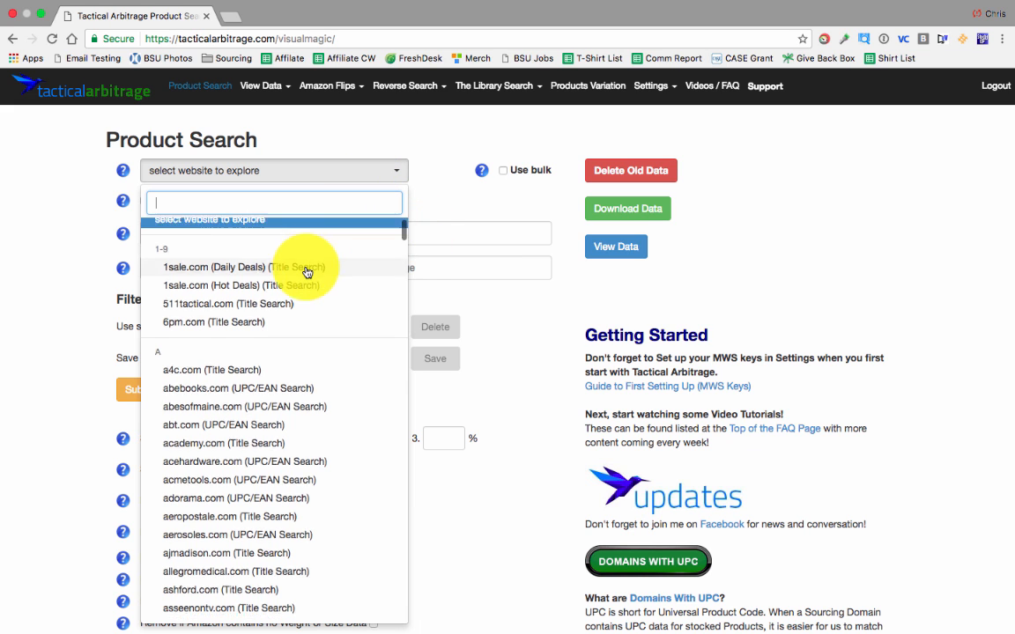
scroll(306, 272, "down", 10)
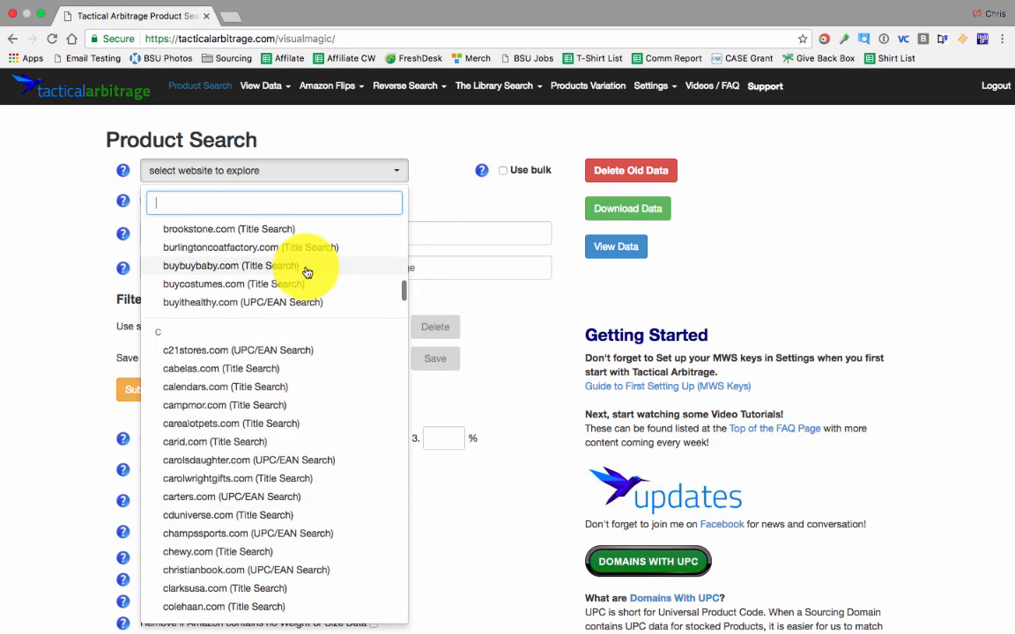
scroll(307, 272, "down", 10)
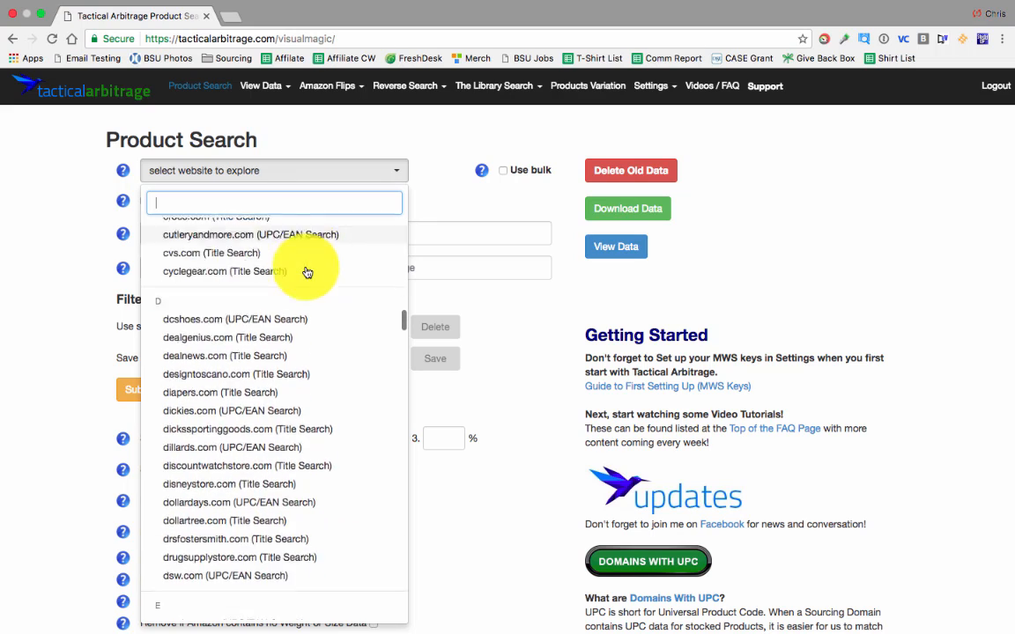
scroll(306, 272, "down", 10)
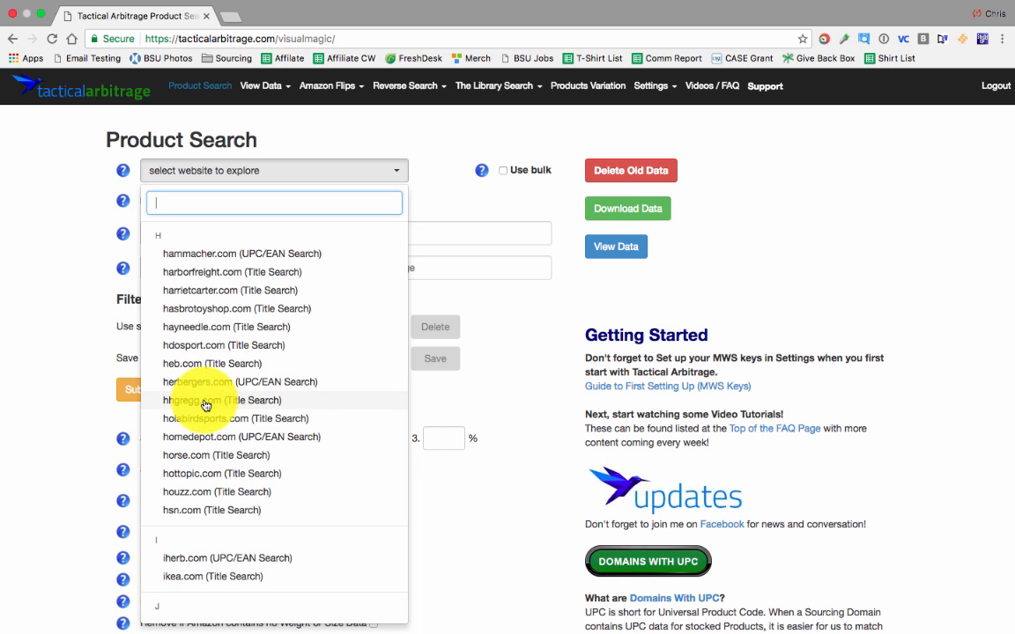
scroll(231, 472, "down", 2)
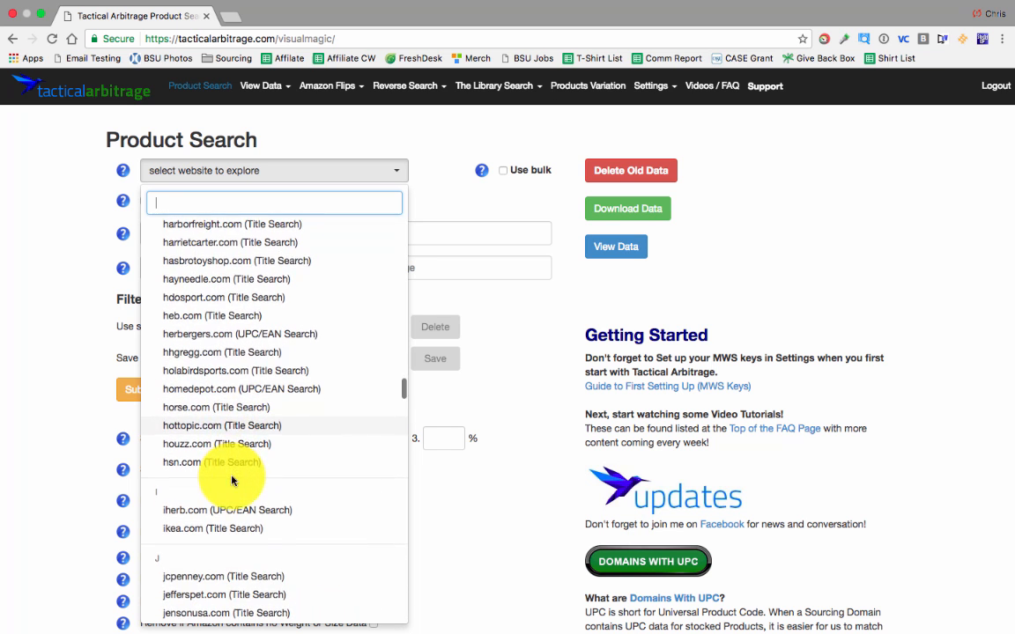
scroll(224, 527, "down", 2)
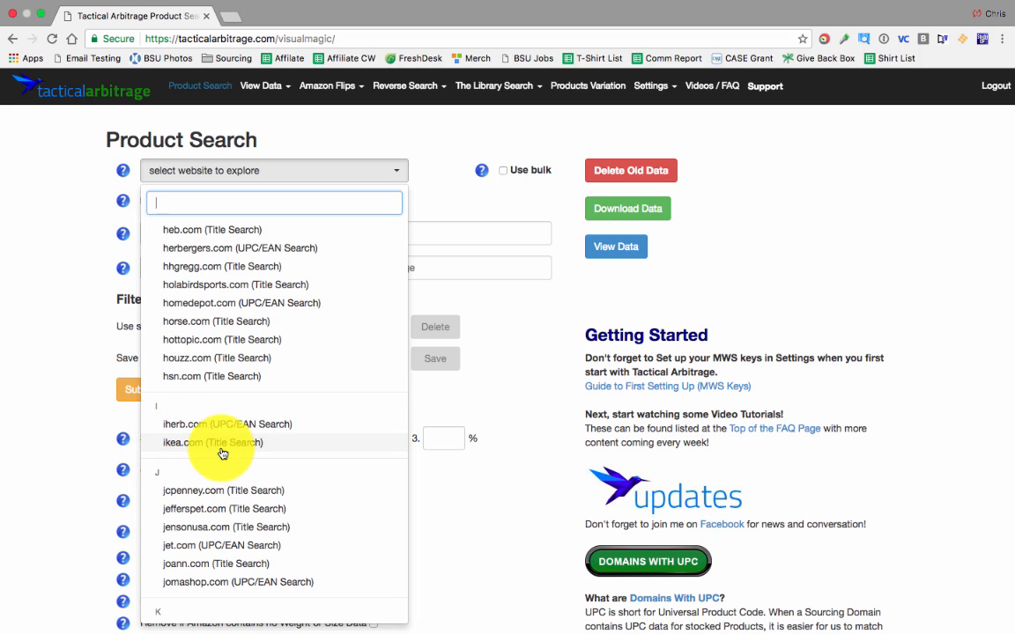
scroll(222, 454, "up", 20)
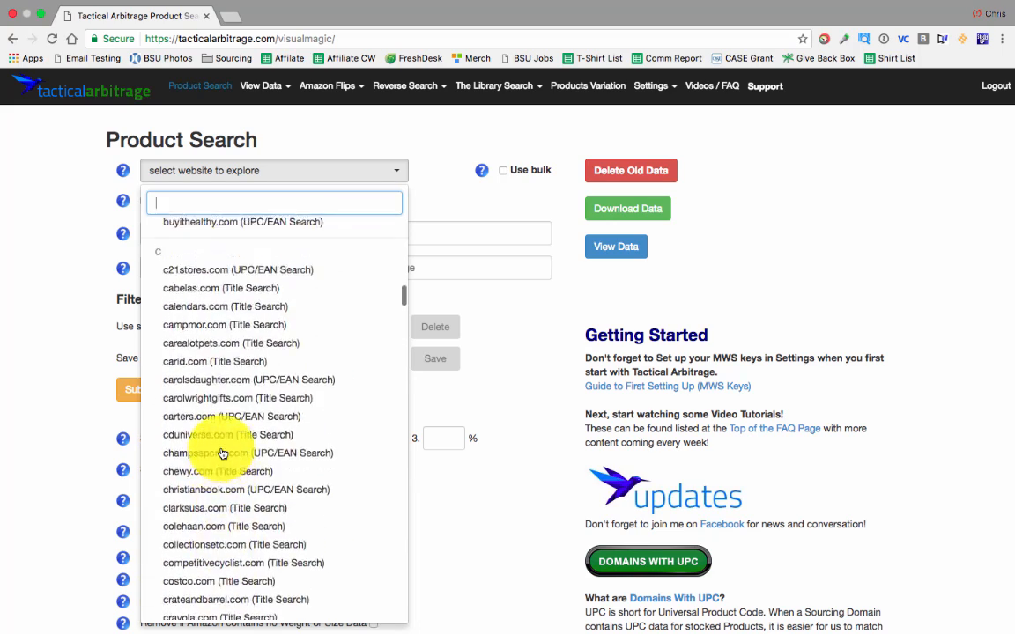
scroll(222, 453, "up", 20)
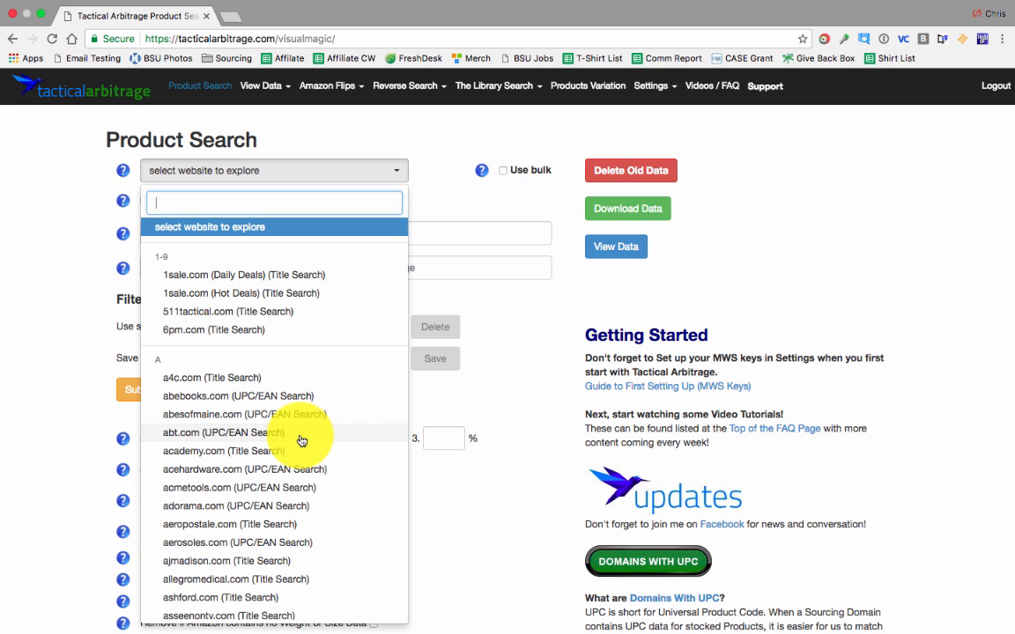
Step: Search 'wal' in the website dropdown and choose walmart.com (UPC/EAN Search)
scroll(301, 440, "down", 5)
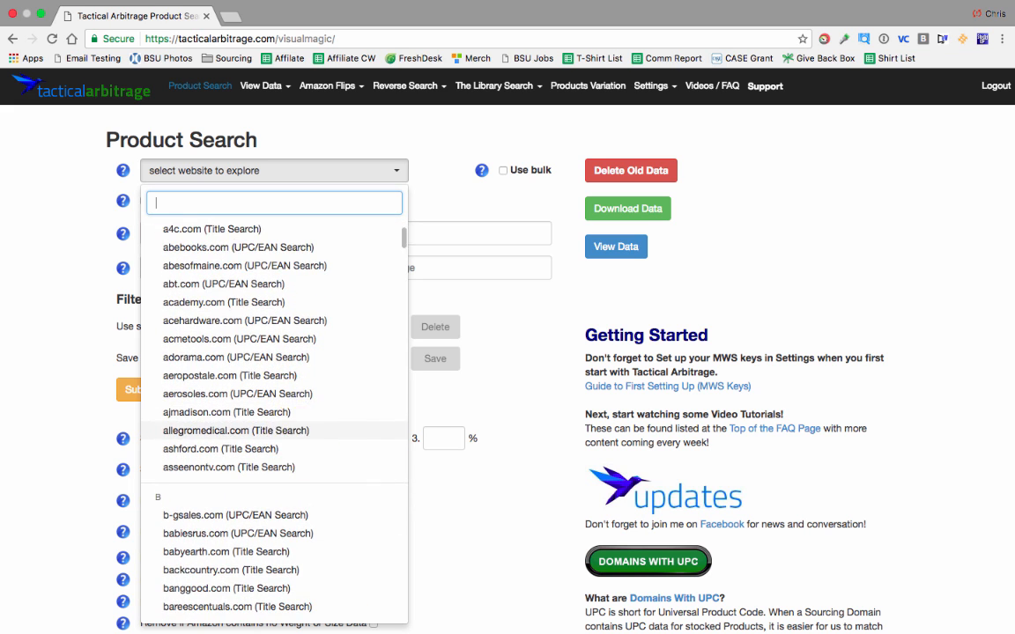
type("wal")
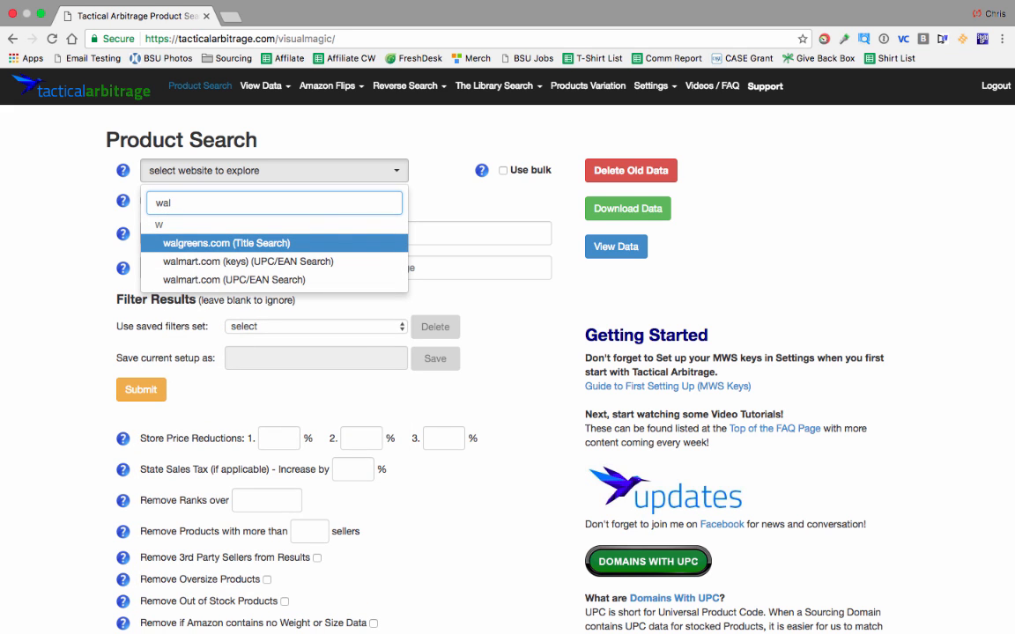
key("Down")
key("Down")
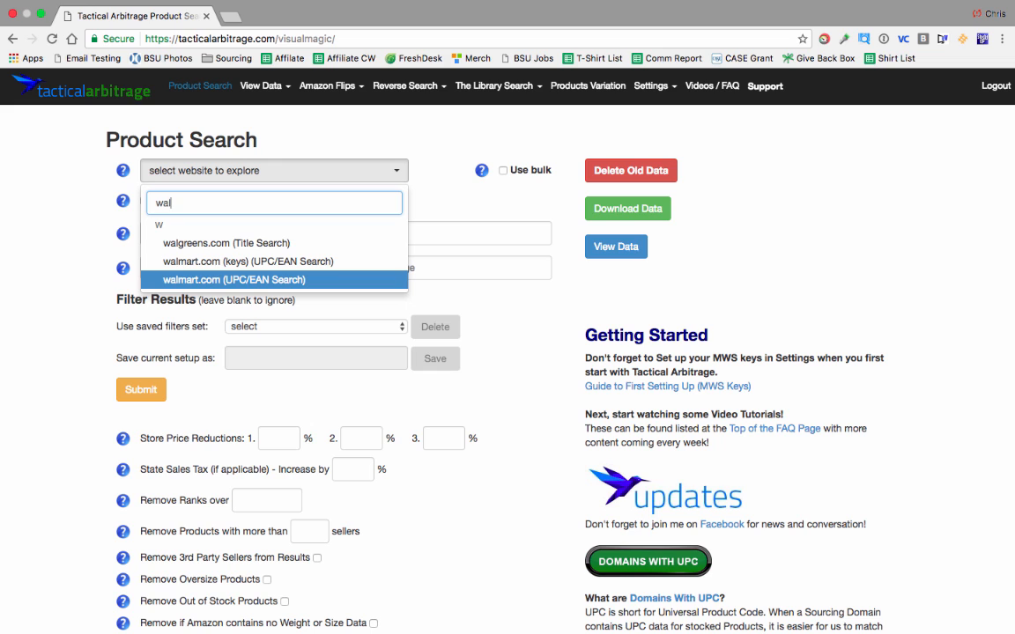
left_click(267, 286)
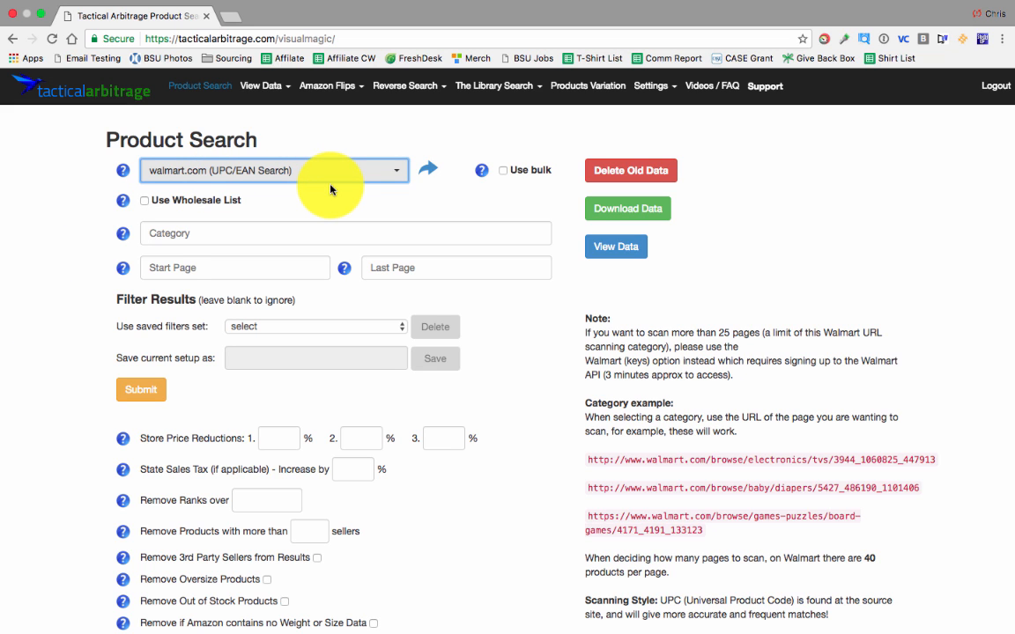
scroll(740, 294, "down", 1)
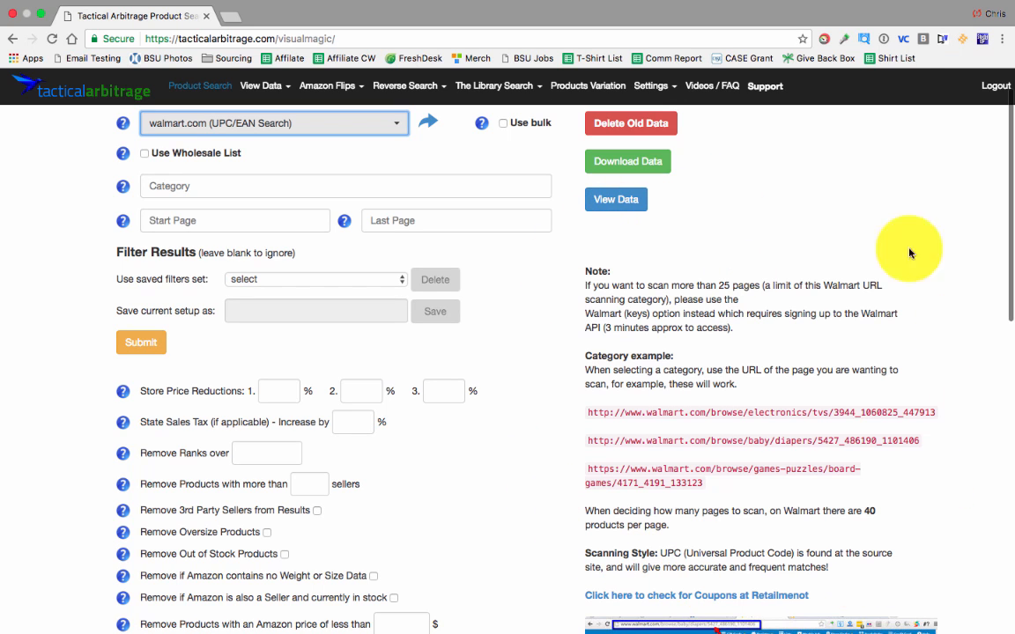
Step: Reset the source to 'select website to explore', then reselect walmart.com (UPC/EAN Search)
left_click(266, 128)
scroll(268, 210, "up", 10)
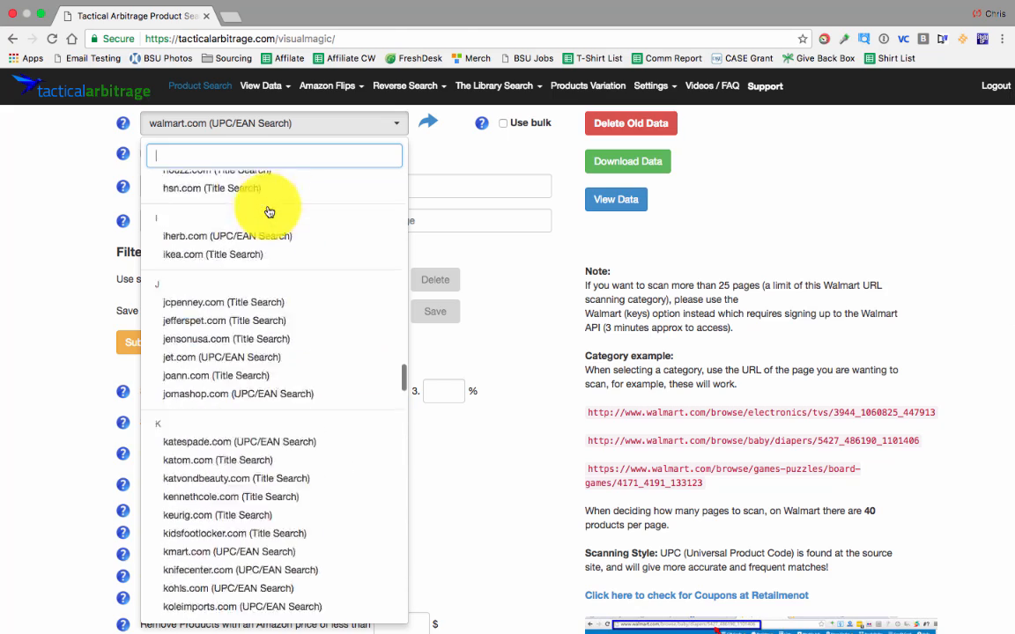
scroll(268, 210, "up", 15)
left_click(261, 227)
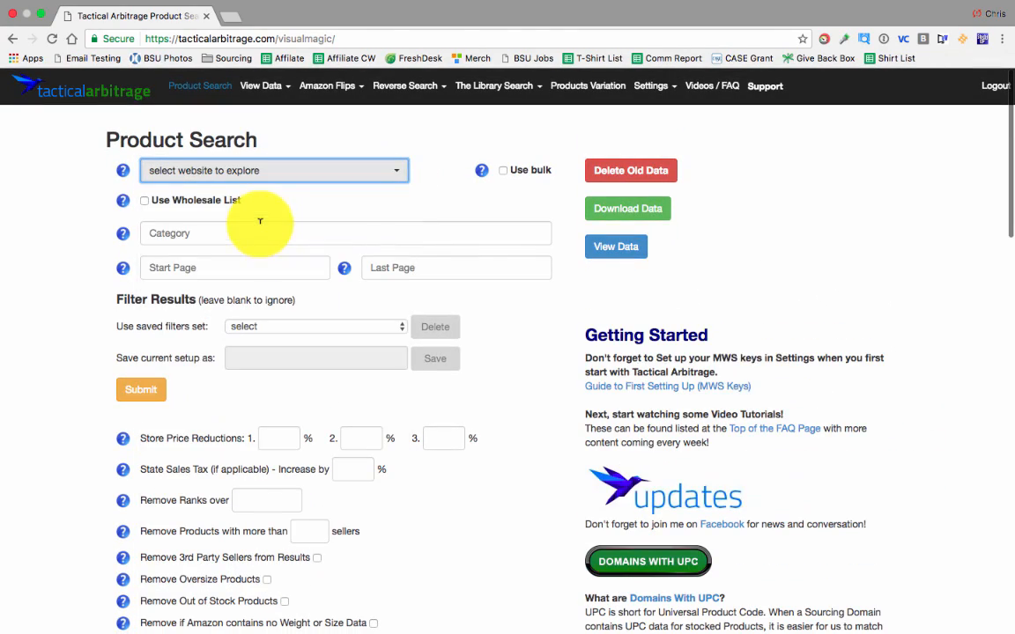
left_click(385, 174)
type("wal")
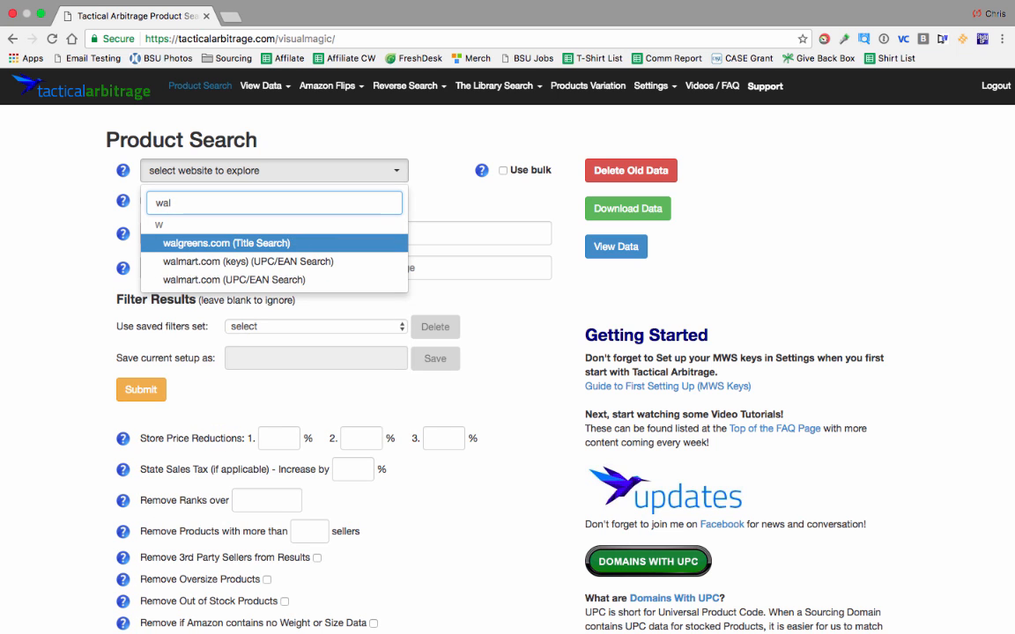
key("Down")
key("Down")
key("Return")
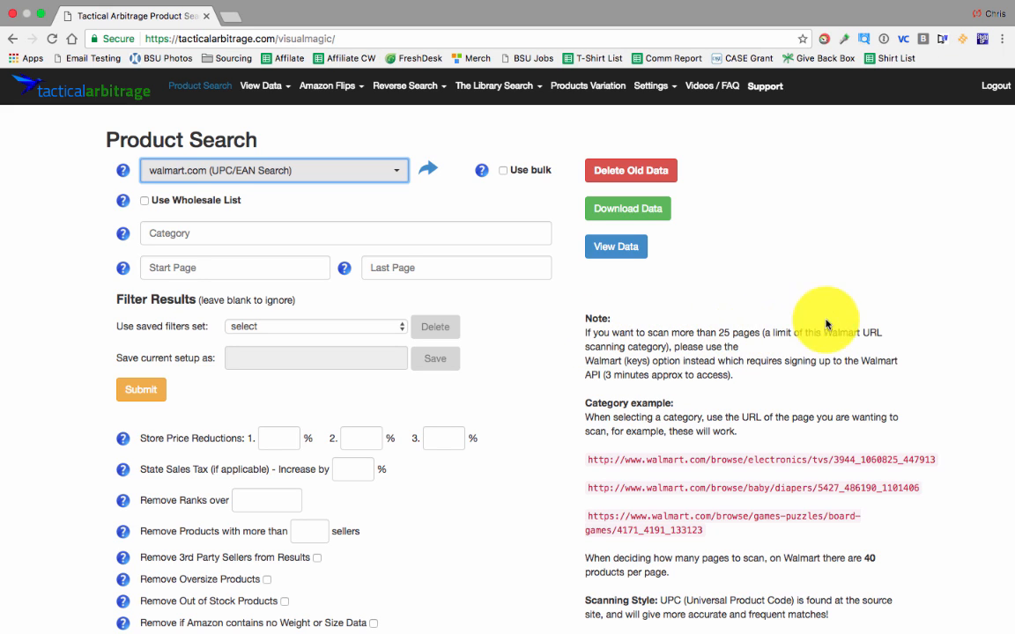
left_click(640, 357)
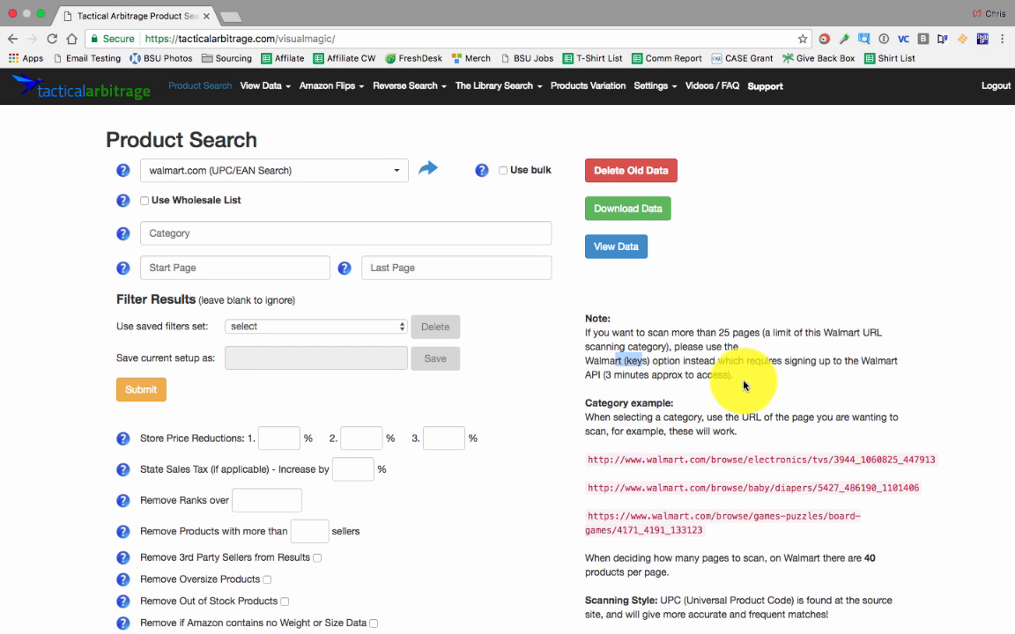
scroll(634, 352, "down", 1)
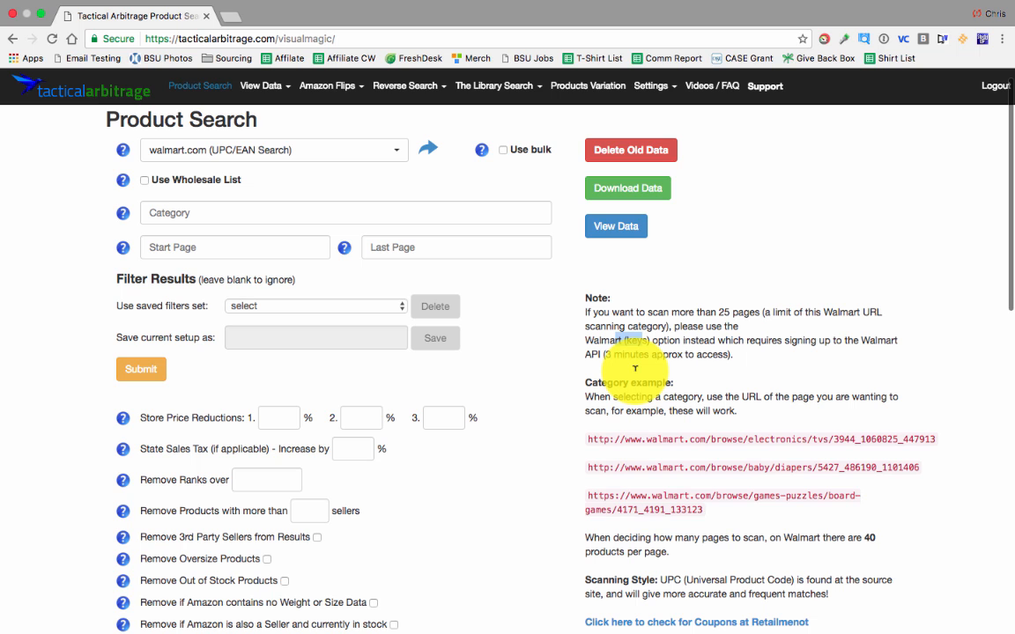
scroll(634, 368, "down", 2)
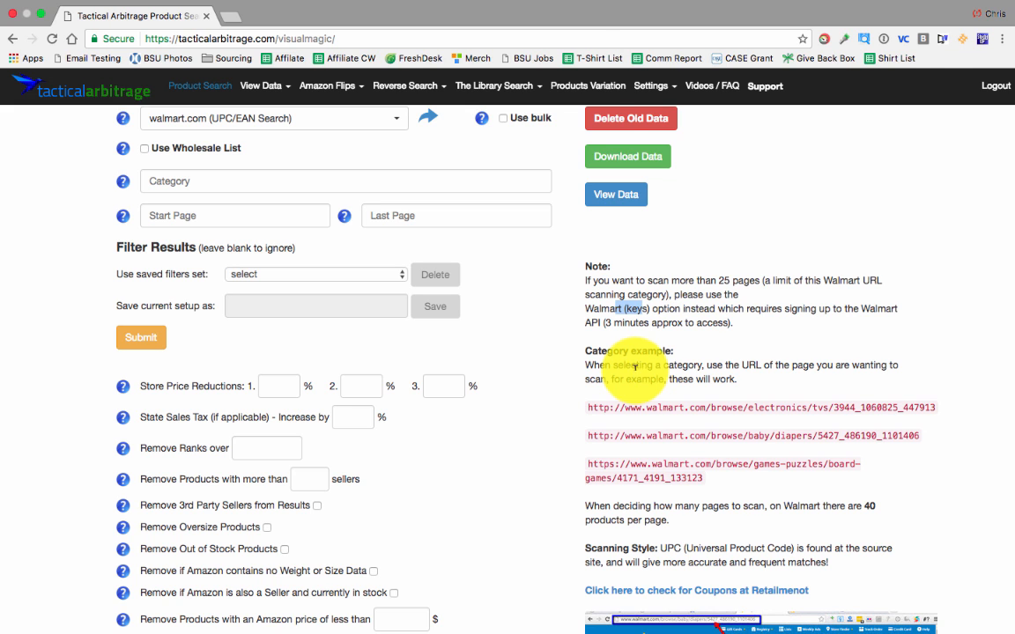
Step: Load the Walmart home page in a new browser tab
left_click(230, 32)
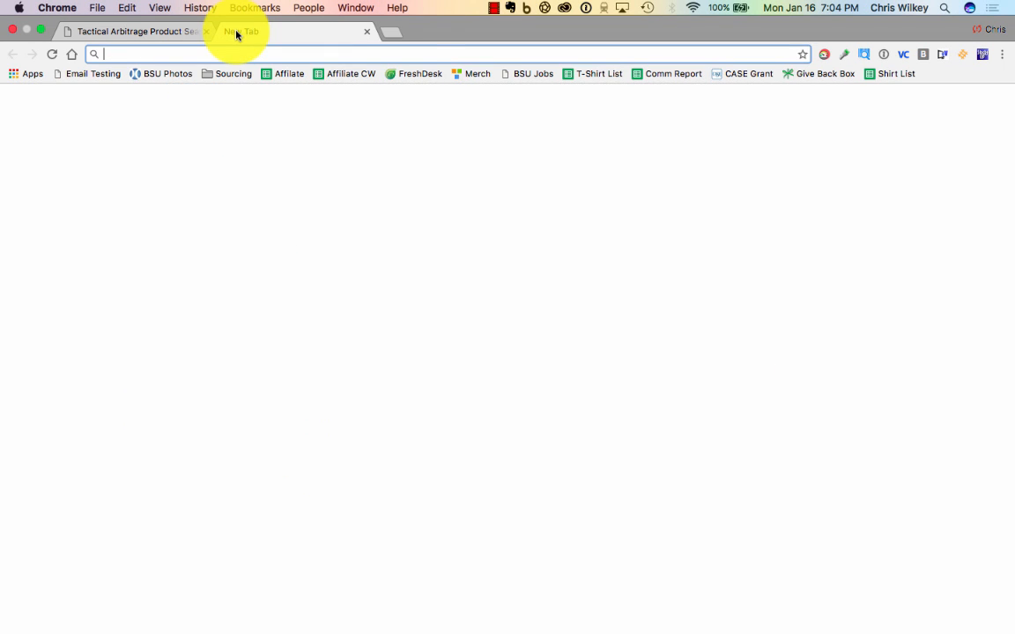
type("walmart.com")
key("Return")
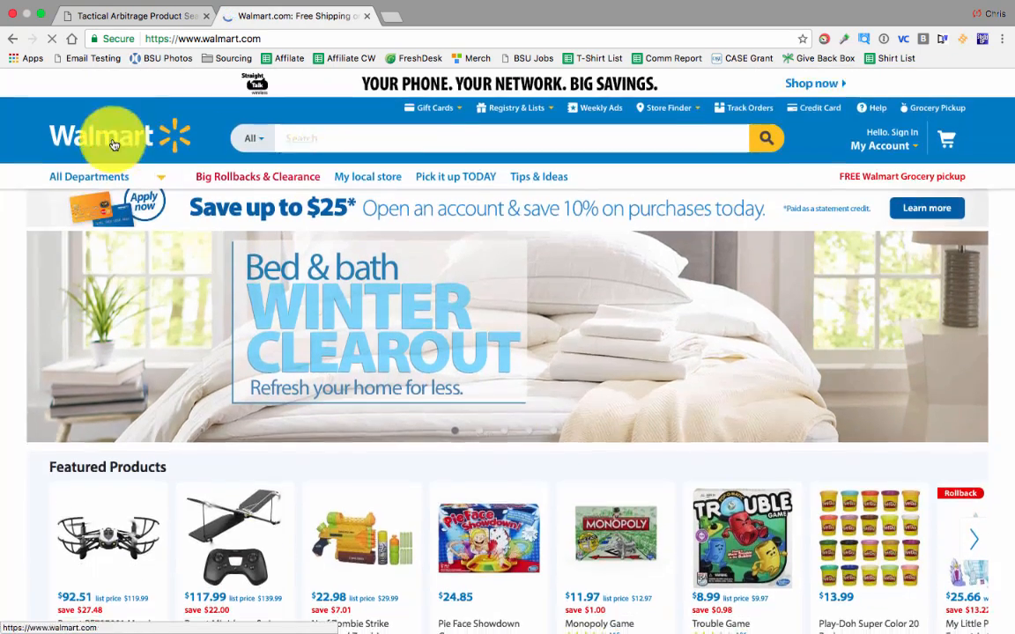
Step: Browse Walmart to Toys > Action Figures > Statues & Bobble Heads, then return to Tactical Arbitrage
left_click(120, 177)
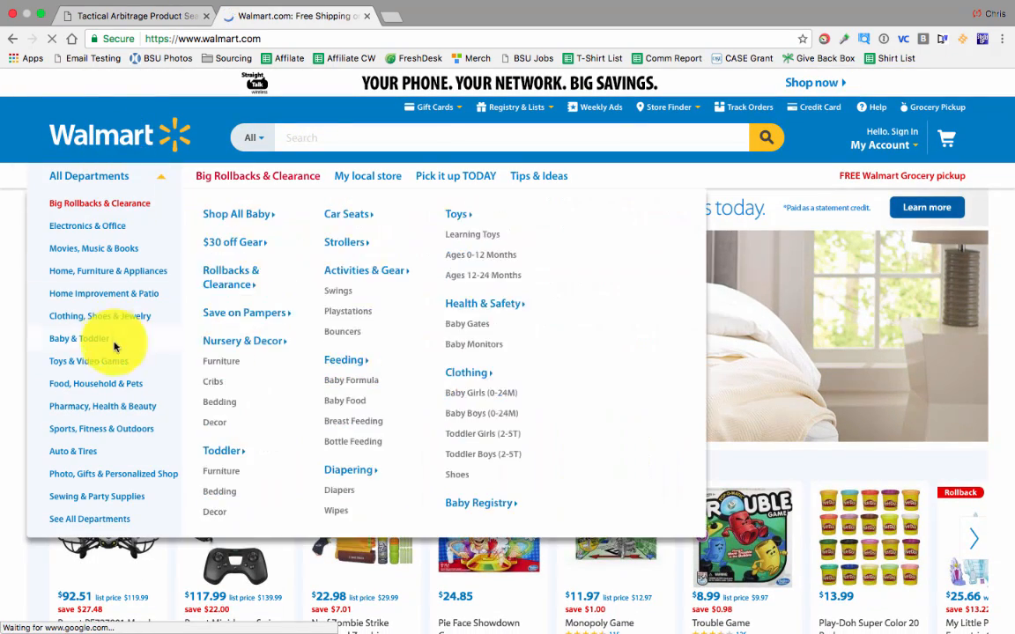
mouse_move(123, 356)
left_click(235, 263)
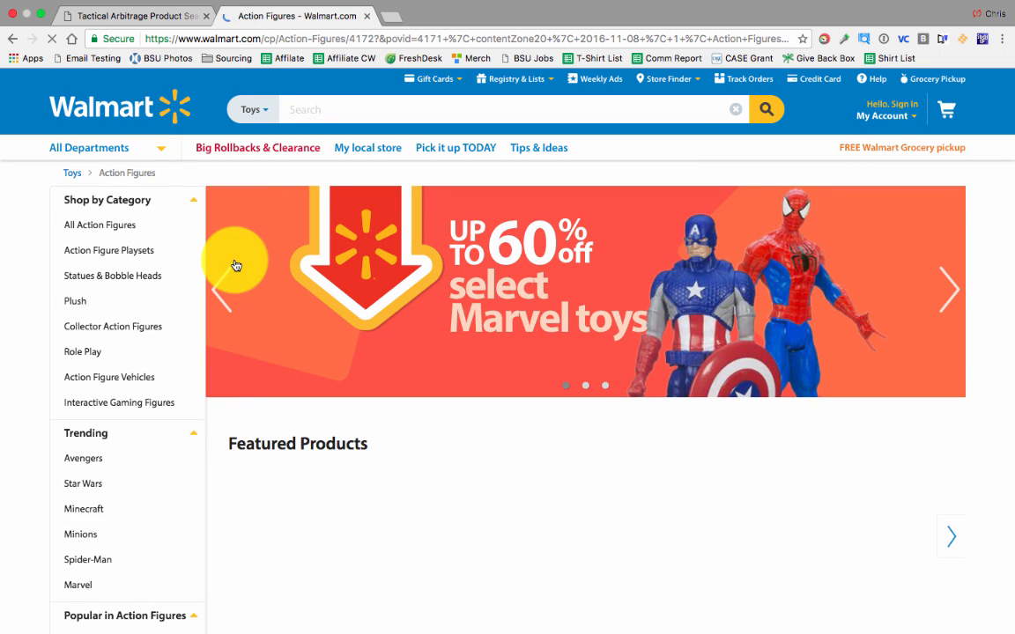
scroll(421, 265, "down", 3)
scroll(421, 265, "up", 2)
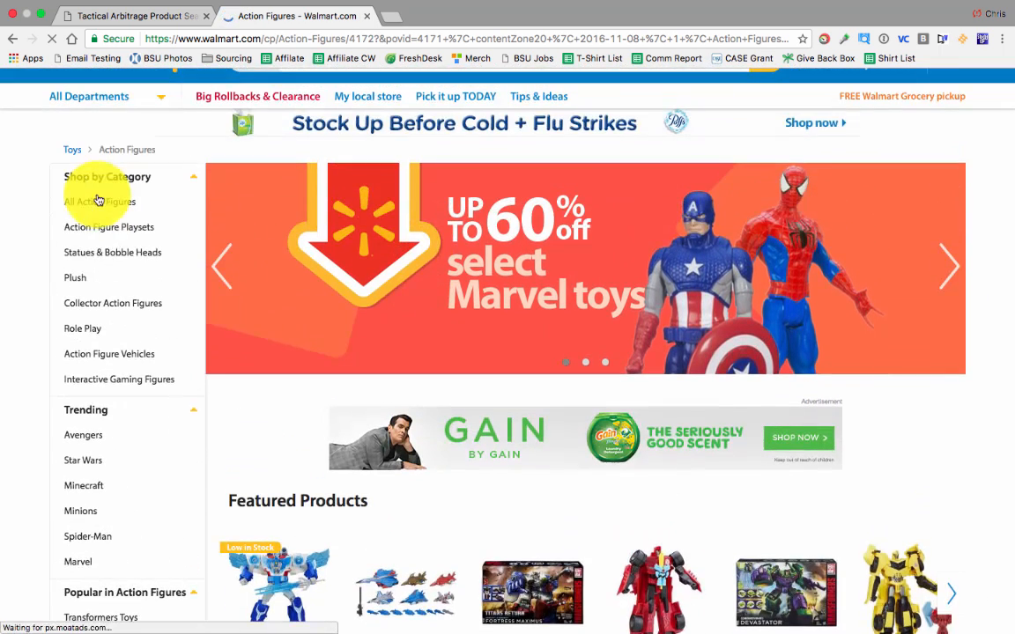
left_click(108, 251)
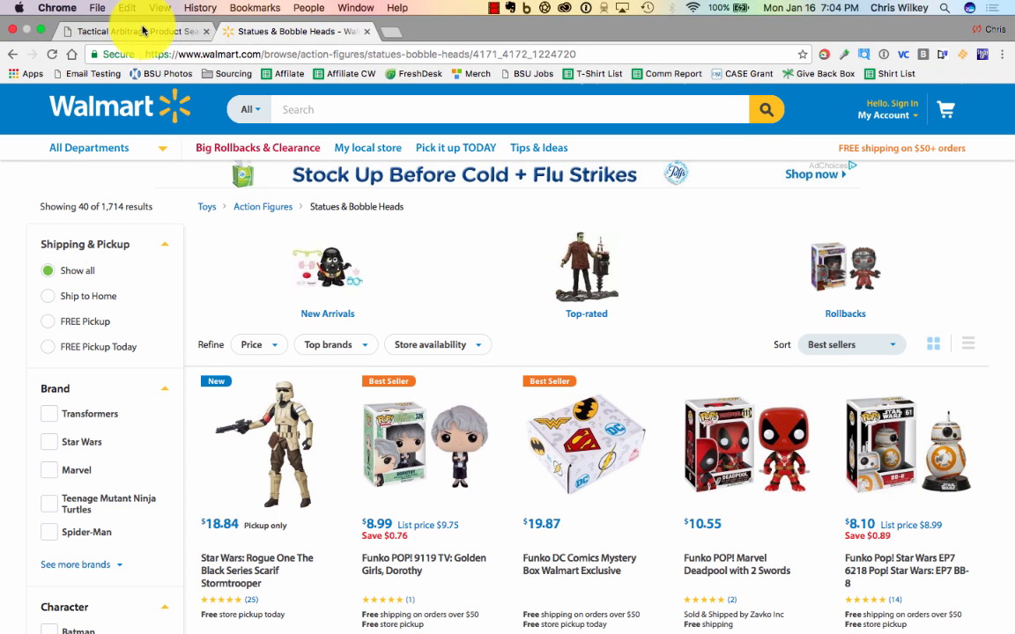
left_click(140, 30)
scroll(754, 408, "down", 1)
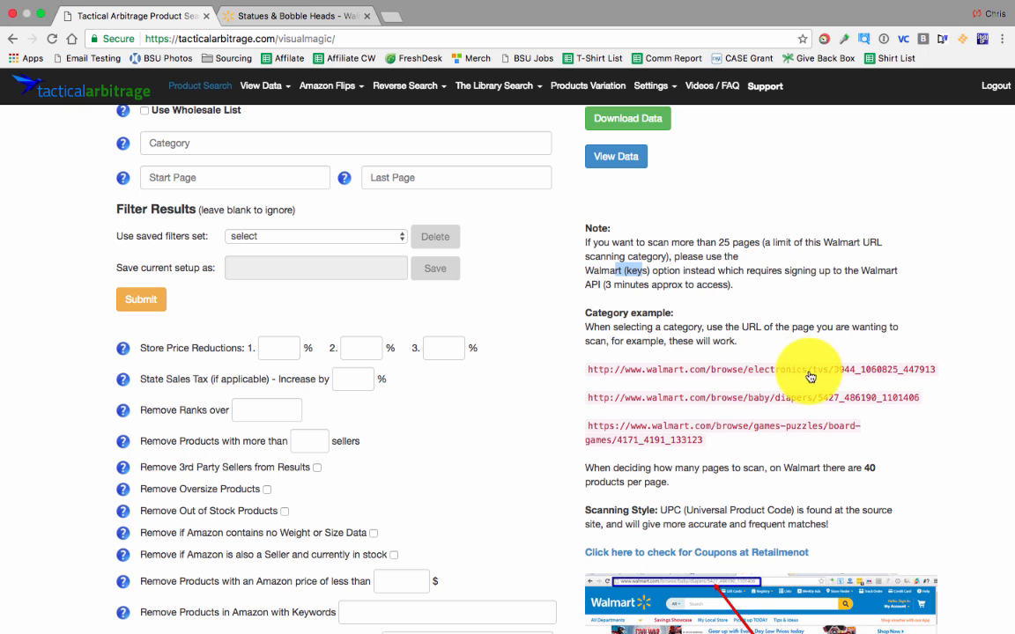
Step: Fill Category with the example Walmart TVs URL and load that URL in a new tab
left_click(865, 377)
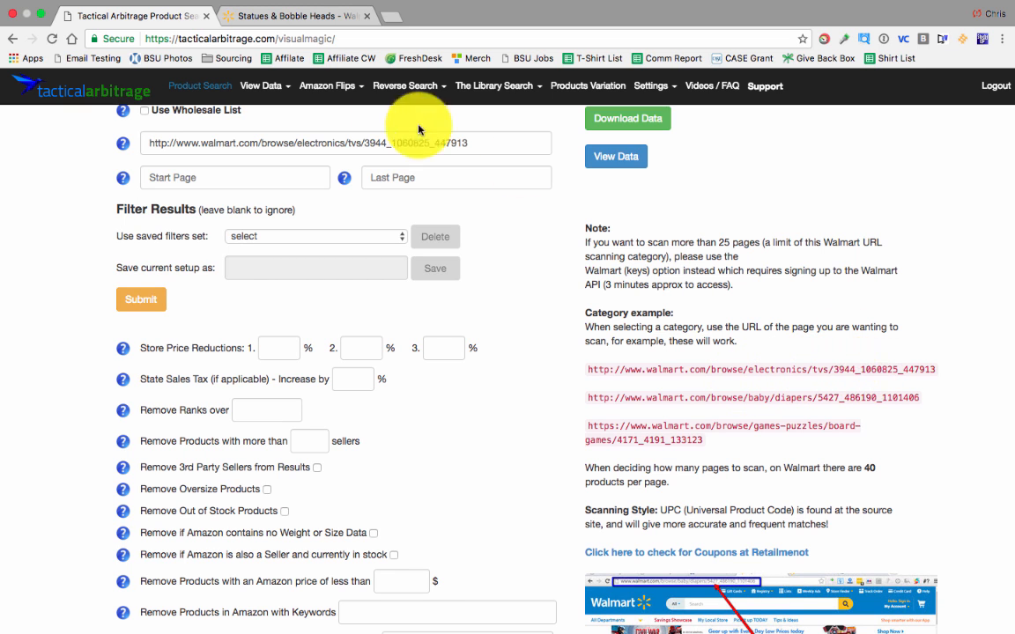
left_click_drag(527, 369, 937, 374)
key("super+c")
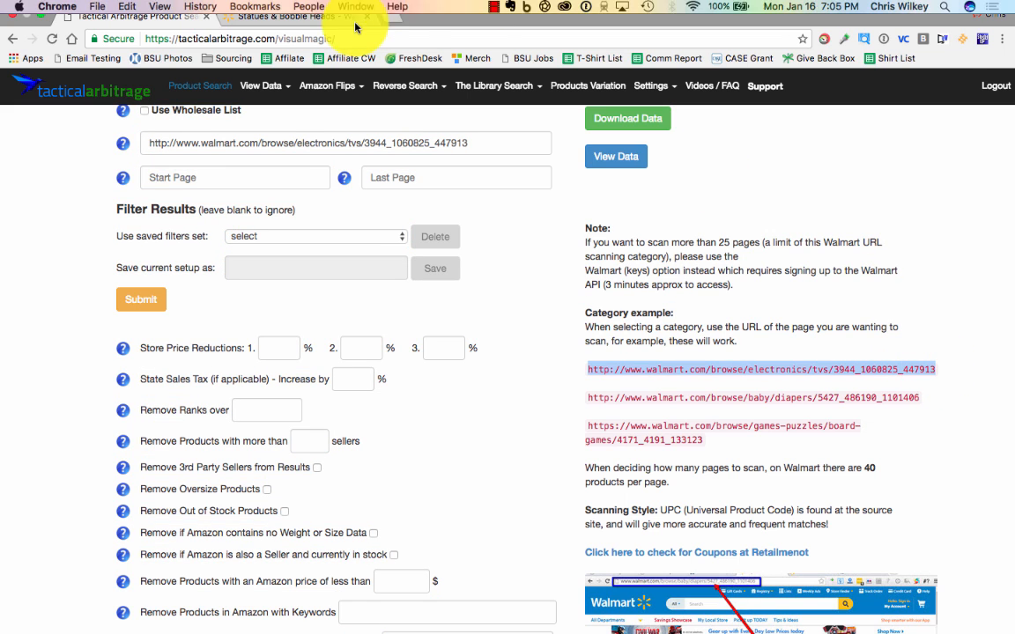
left_click(396, 37)
key("super+v")
key("Return")
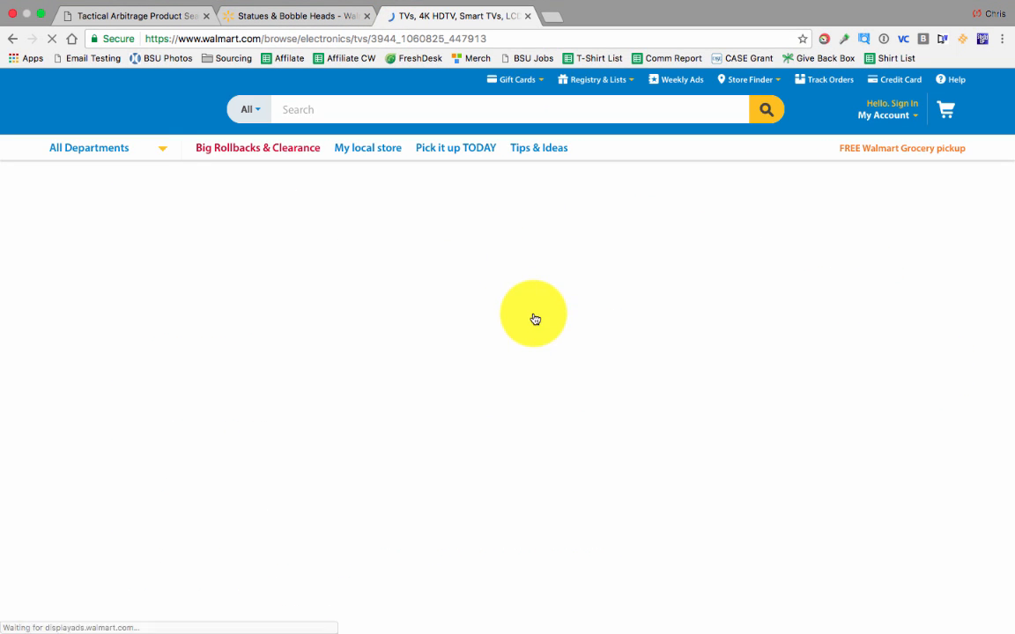
scroll(538, 325, "down", 1)
scroll(538, 325, "down", 10)
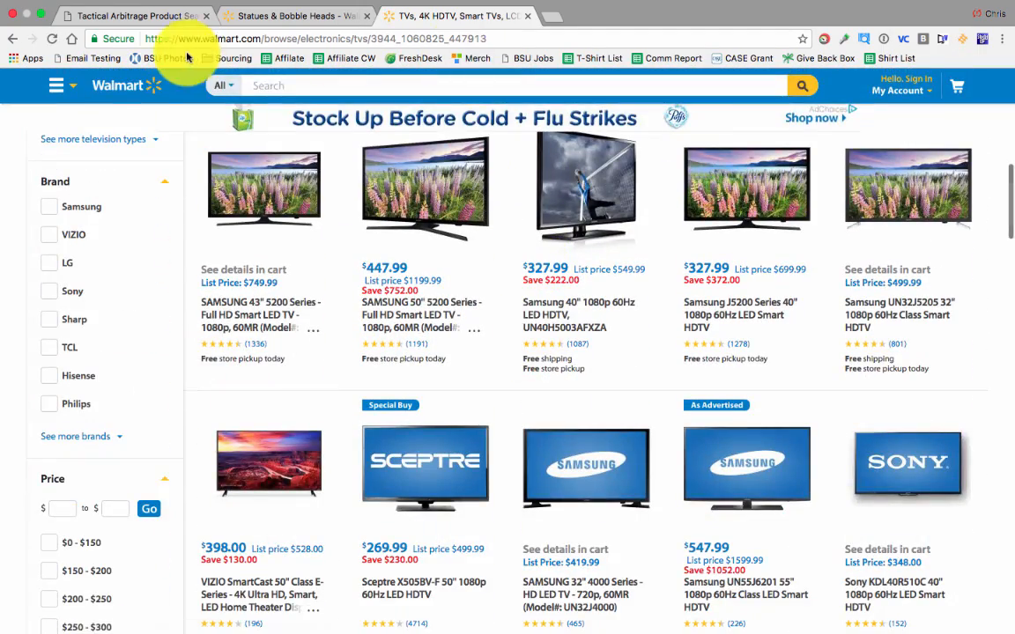
Step: Back in Tactical Arbitrage, read through the Walmart category notes and examples
left_click(145, 17)
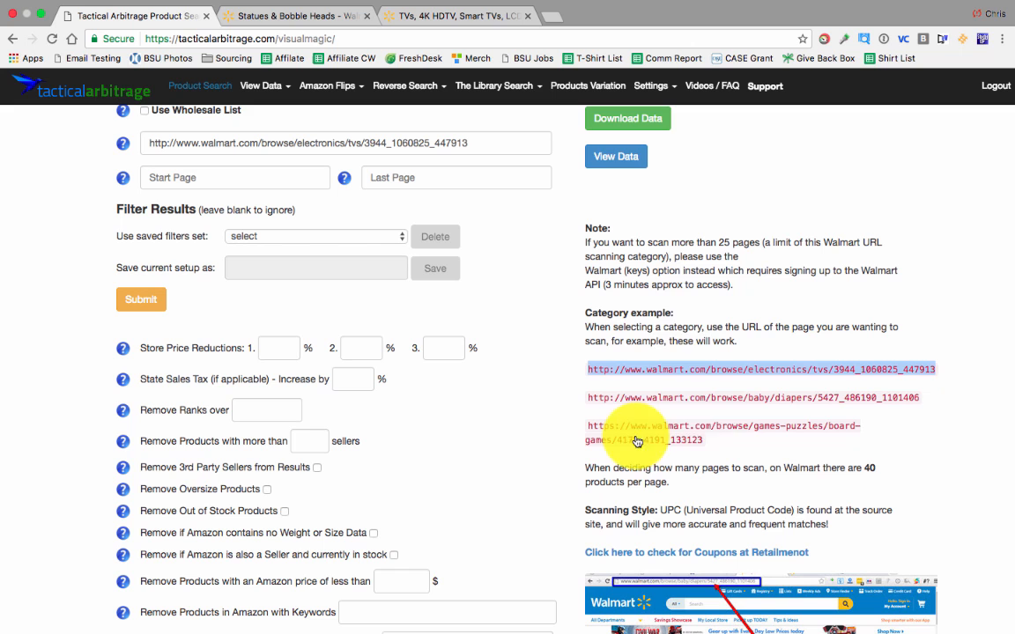
scroll(671, 470, "down", 1)
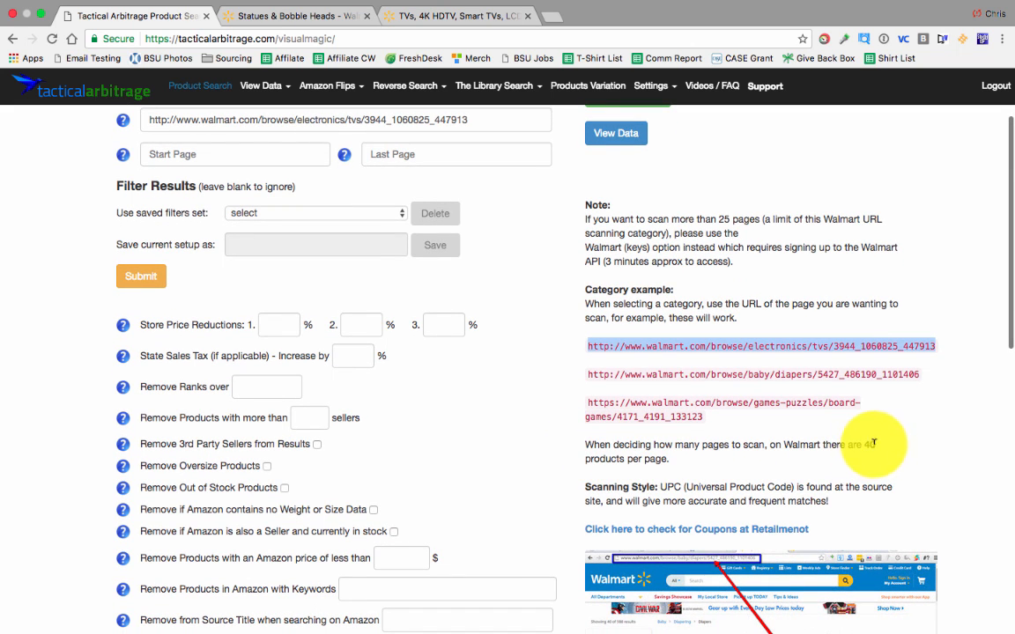
scroll(615, 469, "down", 1)
scroll(615, 469, "down", 1)
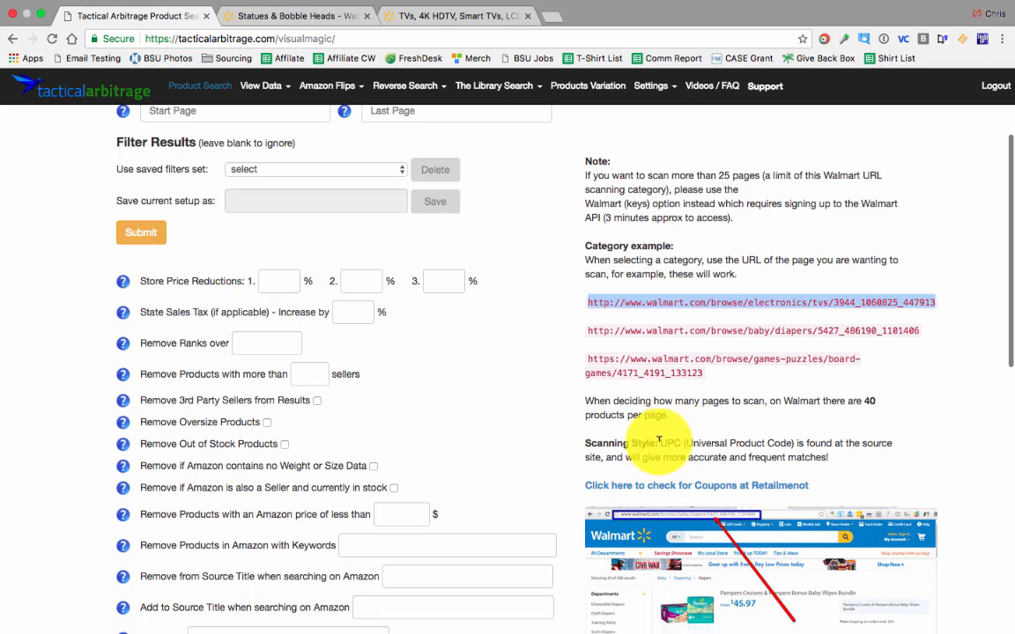
left_click_drag(666, 441, 706, 439)
scroll(718, 463, "down", 3)
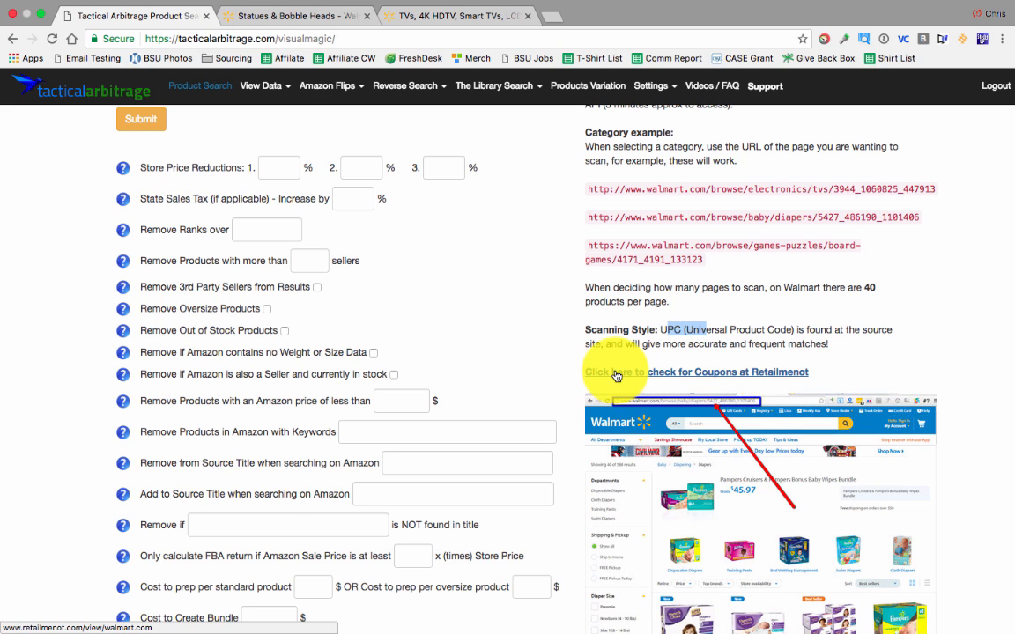
scroll(608, 373, "down", 4)
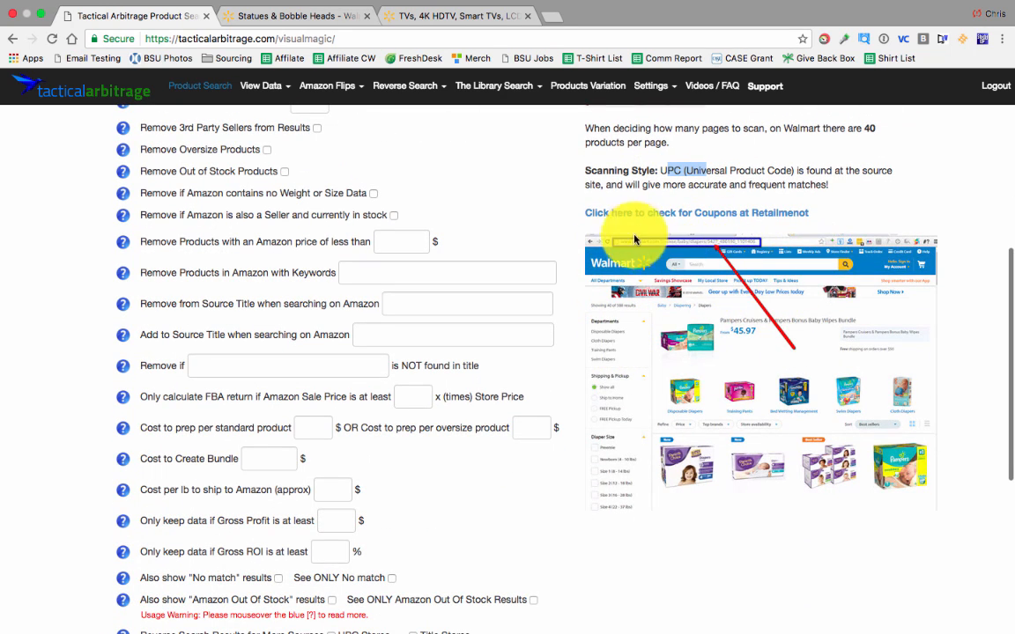
scroll(639, 247, "down", 3)
scroll(638, 247, "up", 7)
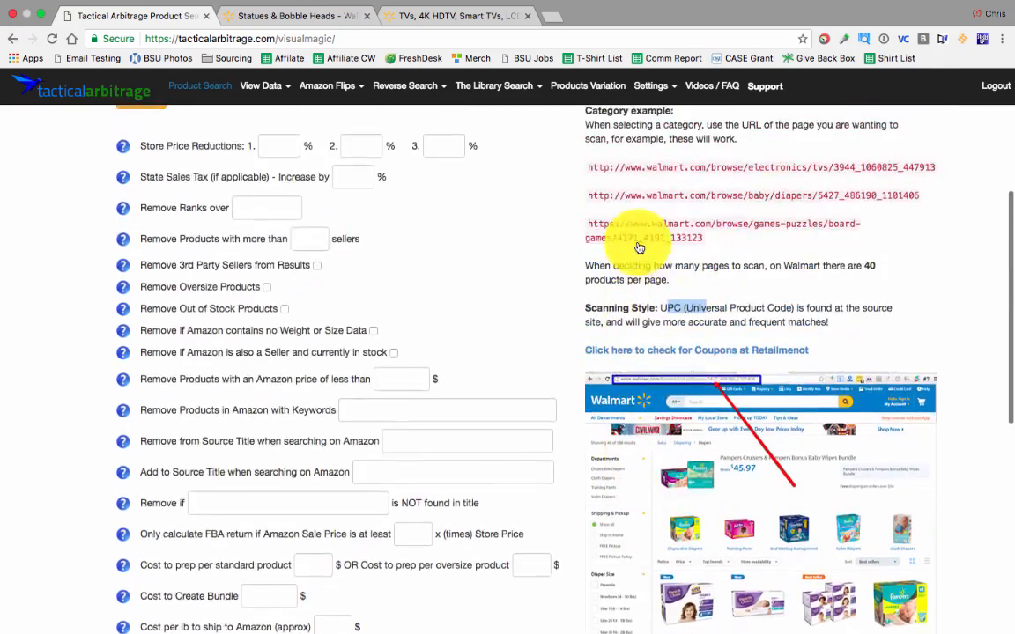
scroll(638, 247, "up", 6)
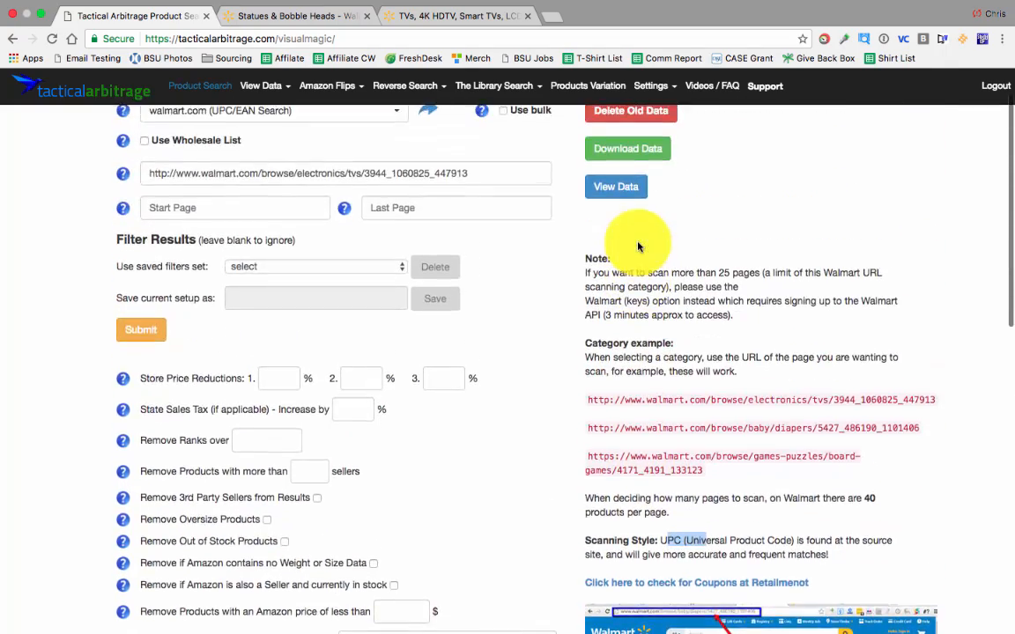
left_click(293, 173)
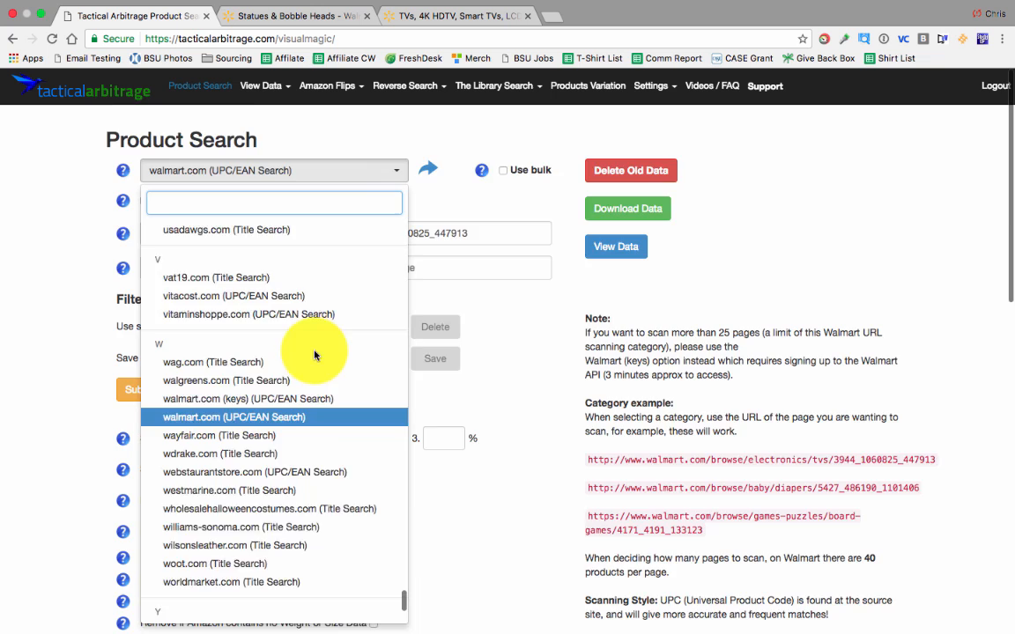
scroll(299, 369, "down", 5)
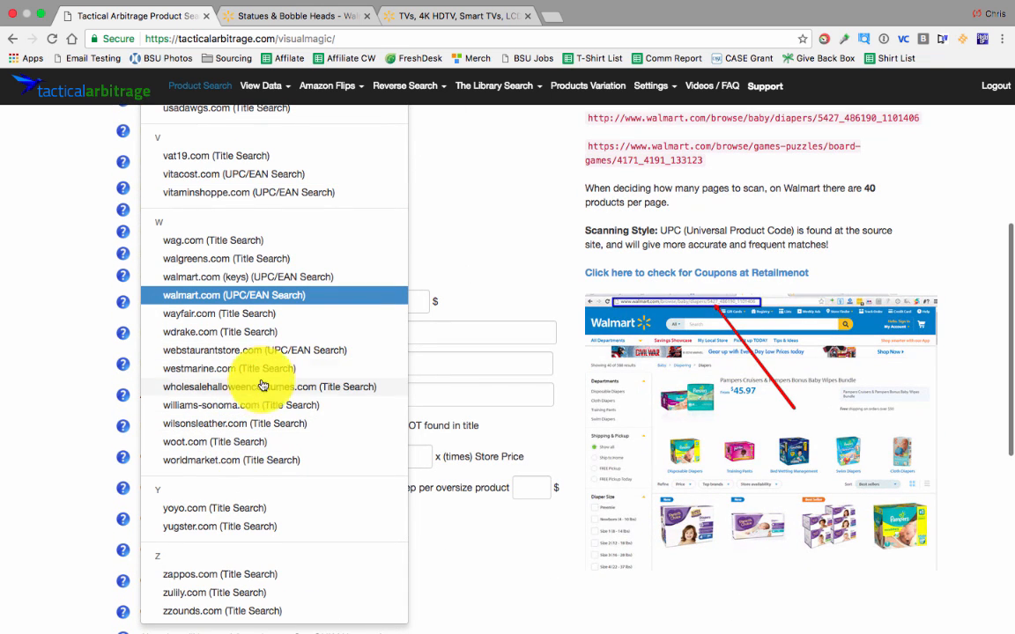
left_click(271, 354)
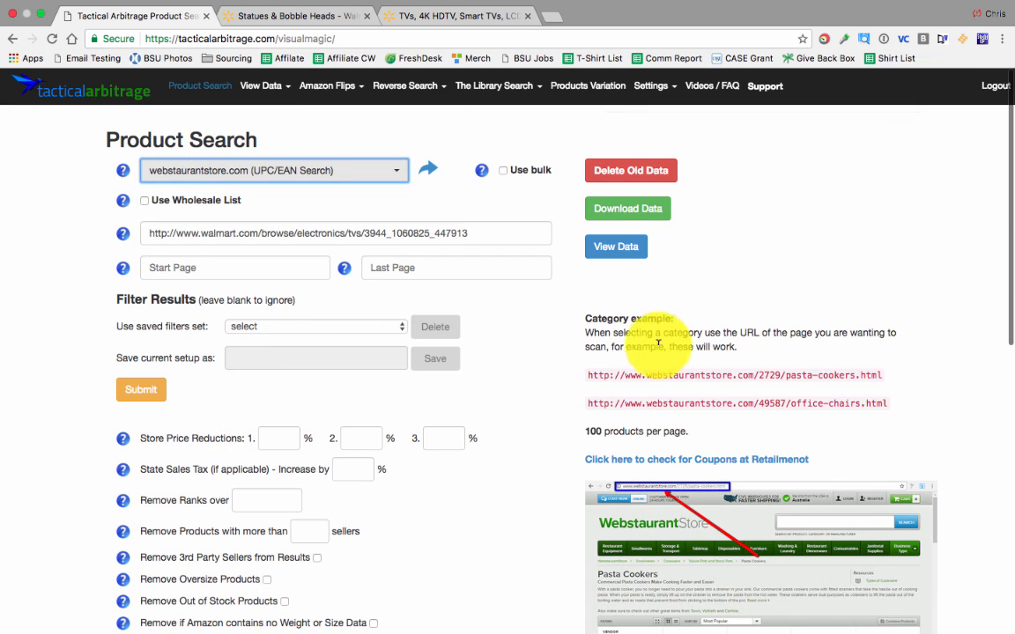
scroll(678, 346, "down", 1)
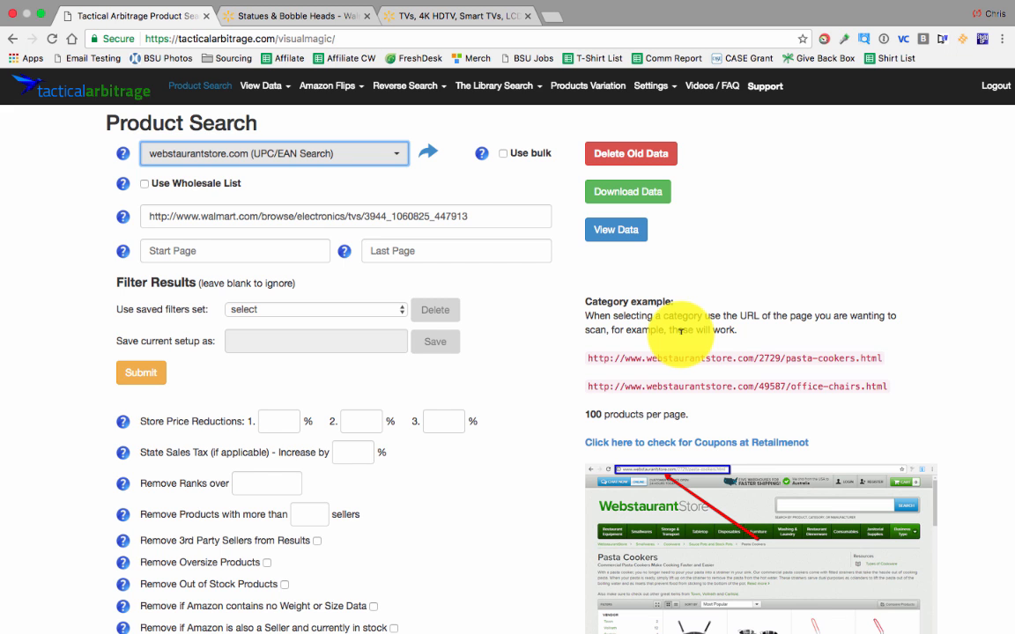
left_click(335, 157)
type("wal")
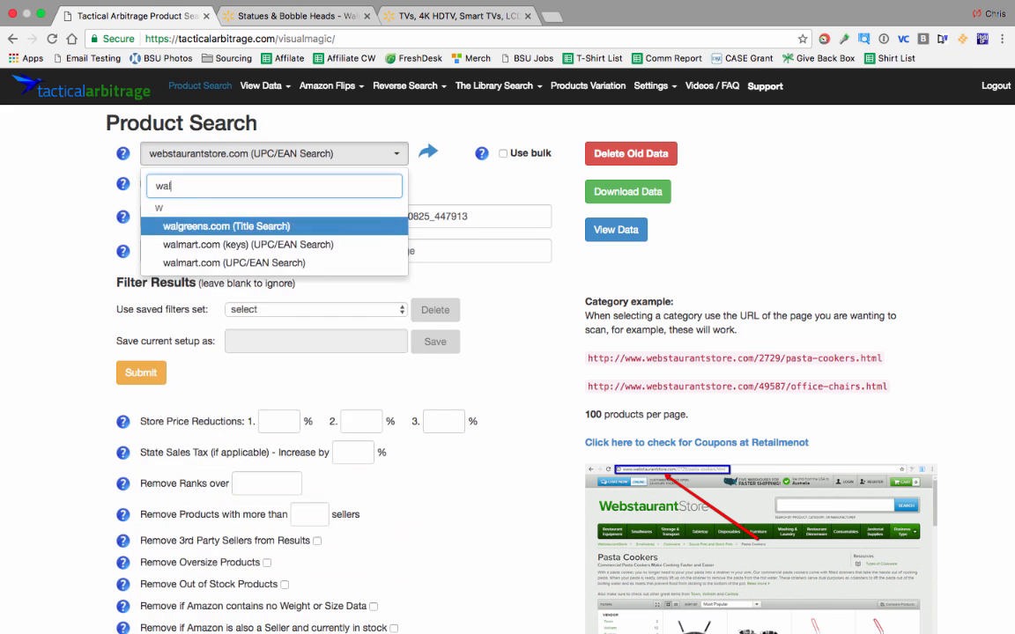
type("m")
key("Down")
key("Return")
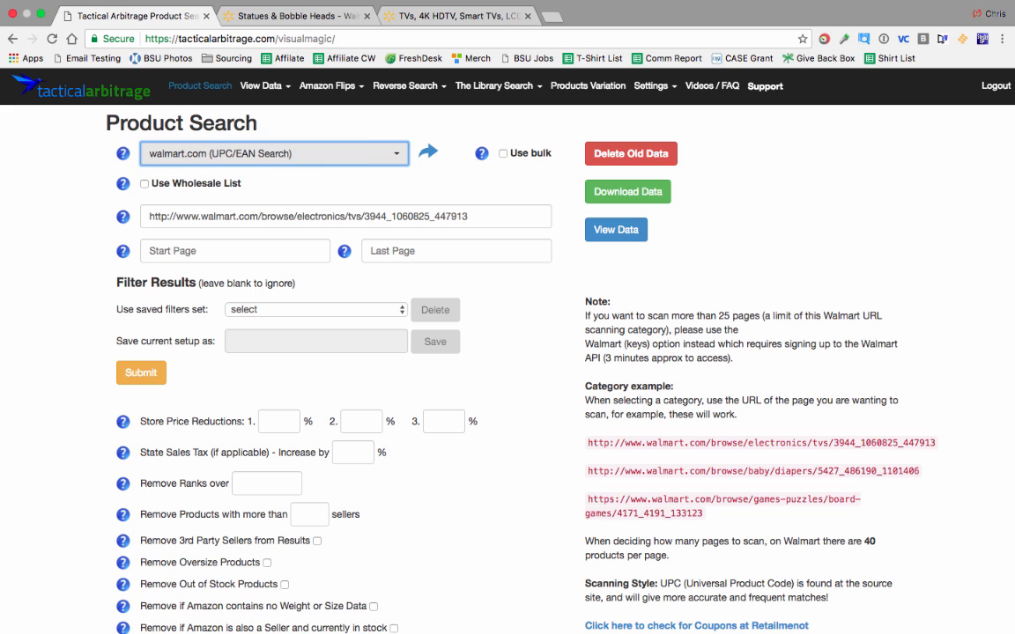
left_click(433, 156)
Step: Return to Tactical Arbitrage and toggle Use bulk CSV scanning on and off, leaving it off
left_click(123, 23)
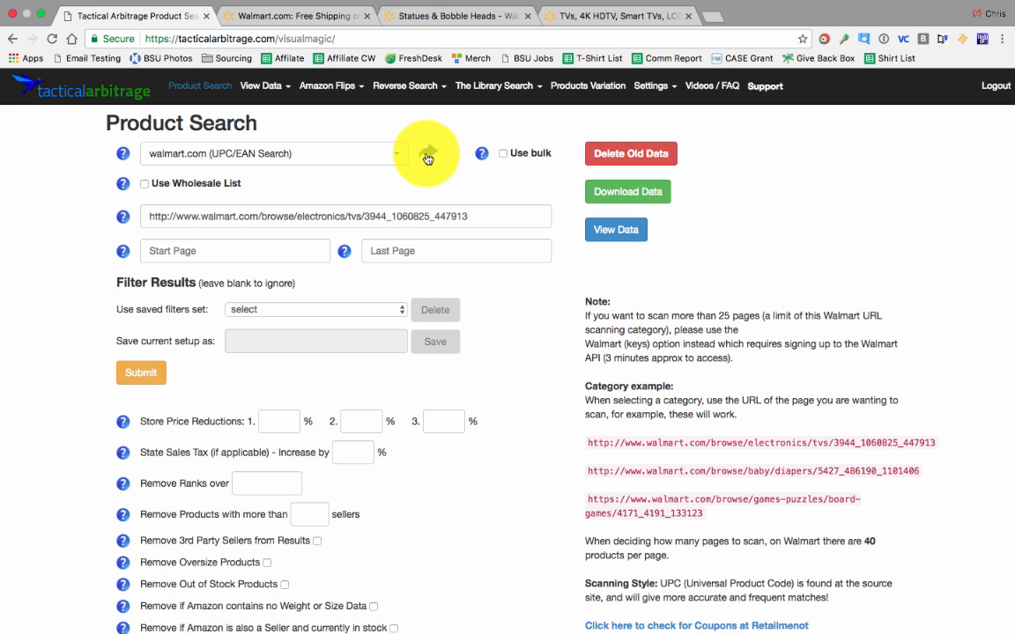
mouse_move(480, 157)
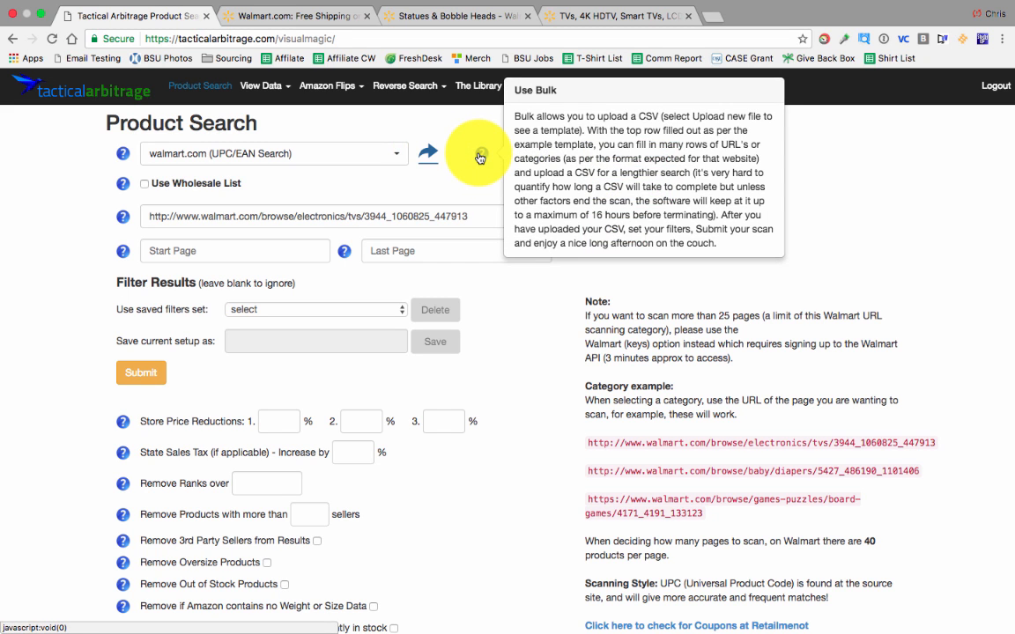
left_click(504, 155)
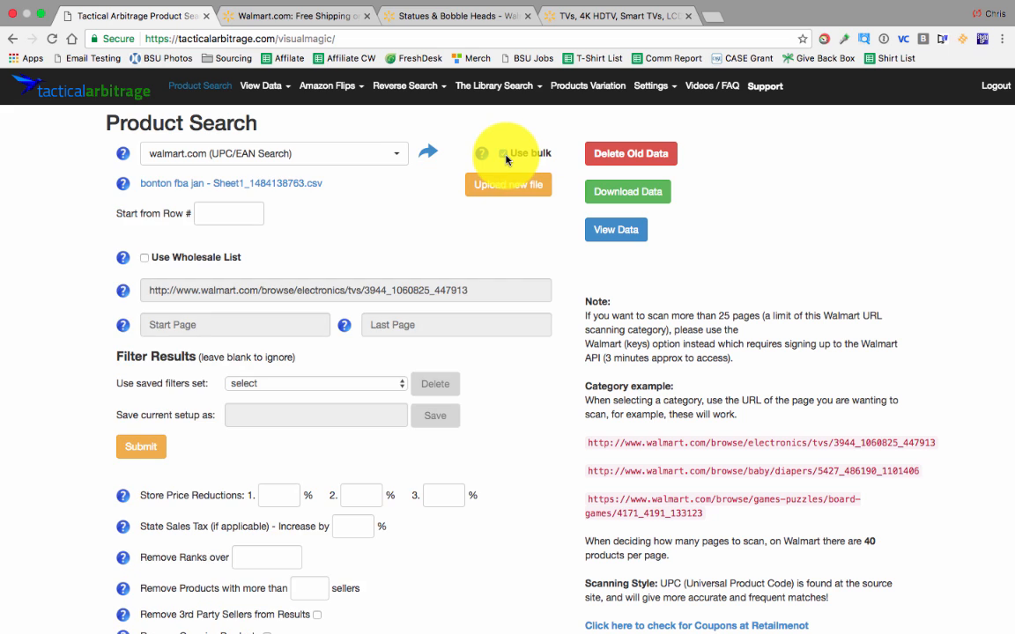
left_click(505, 156)
left_click(504, 155)
left_click(505, 157)
mouse_move(481, 157)
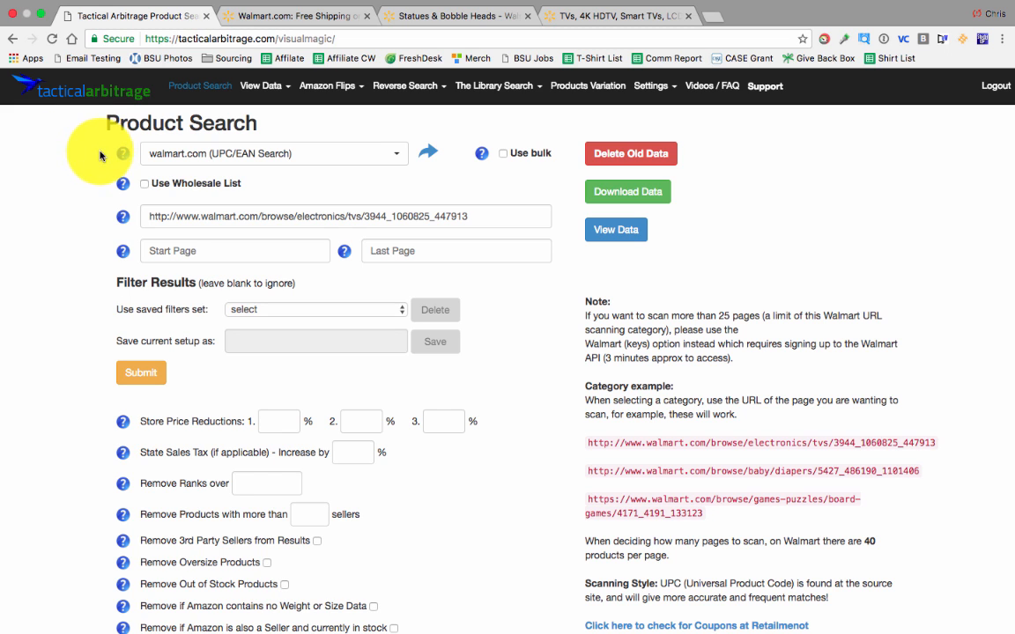
mouse_move(123, 154)
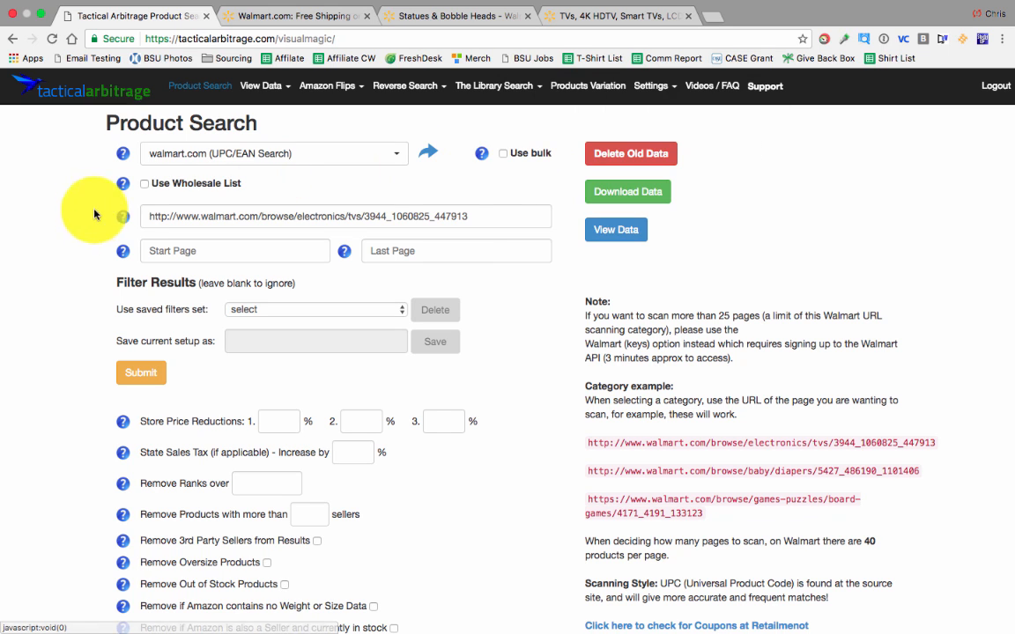
mouse_move(125, 185)
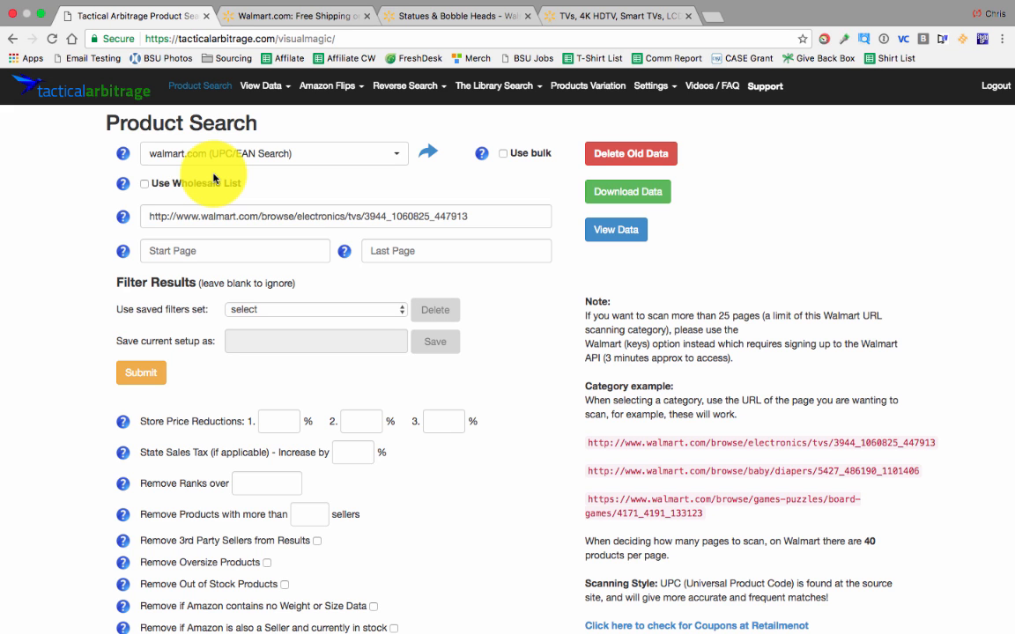
Step: Tick Use Wholesale List and cancel the upload dialog twice without uploading a list
left_click(144, 183)
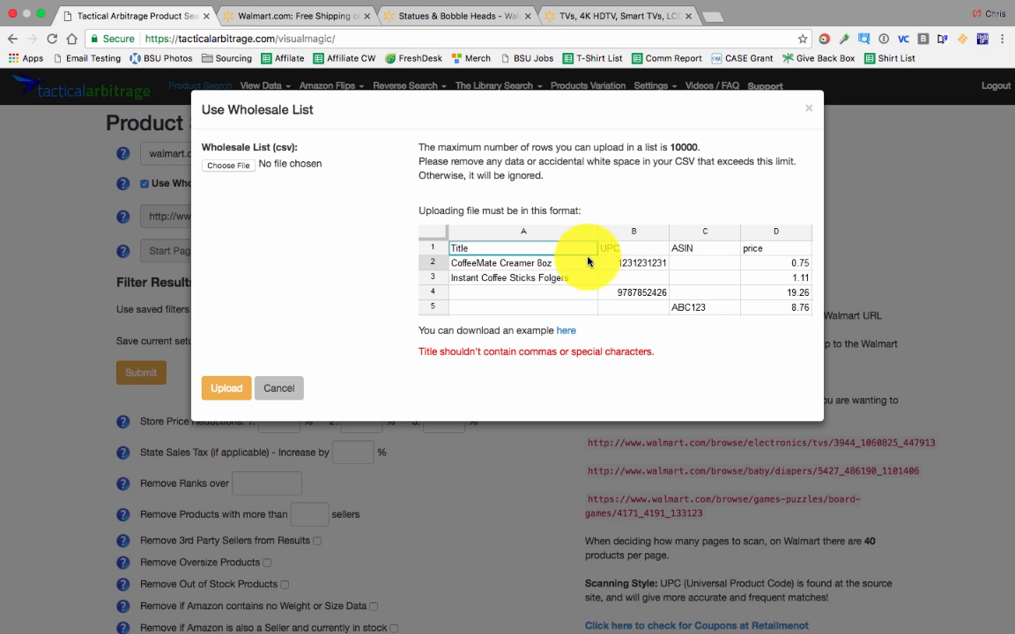
left_click(296, 401)
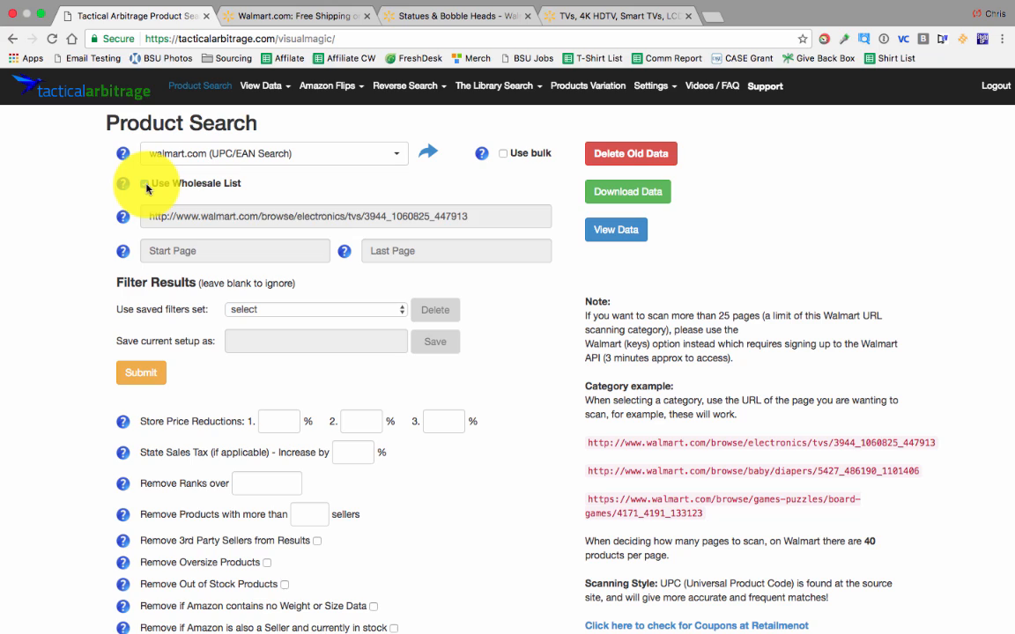
left_click(146, 185)
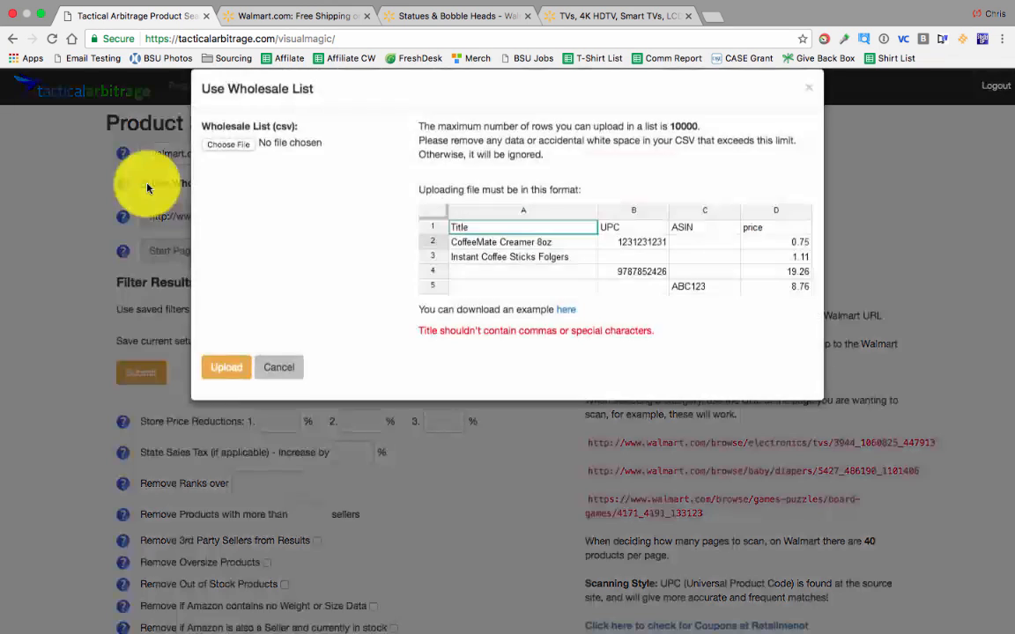
left_click(297, 388)
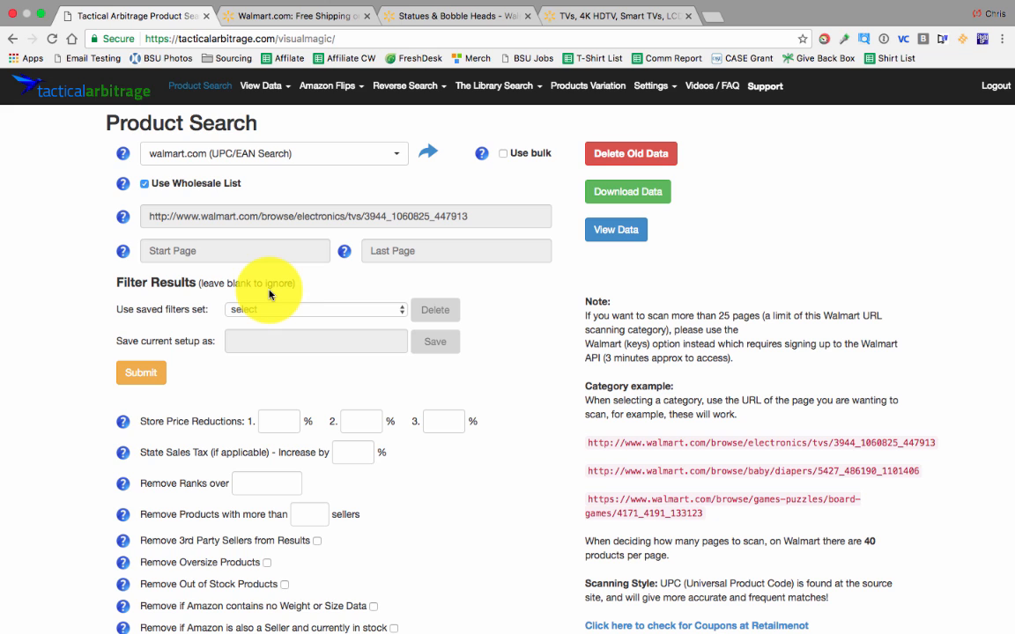
Step: Delete the stored scan data and reselect walmart.com (UPC/EAN Search) as the website
left_click(645, 157)
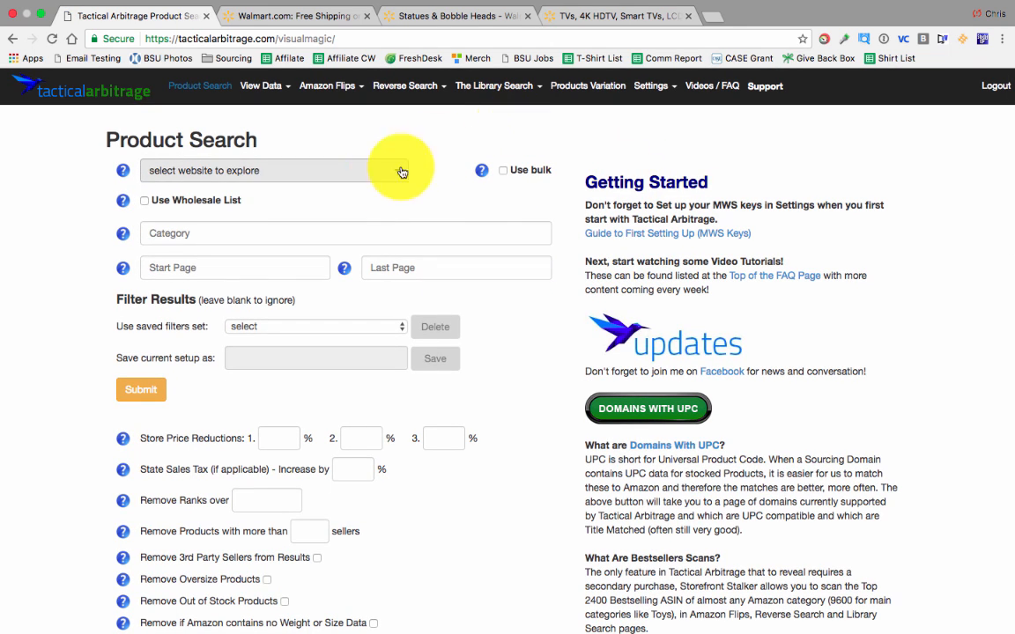
left_click(355, 176)
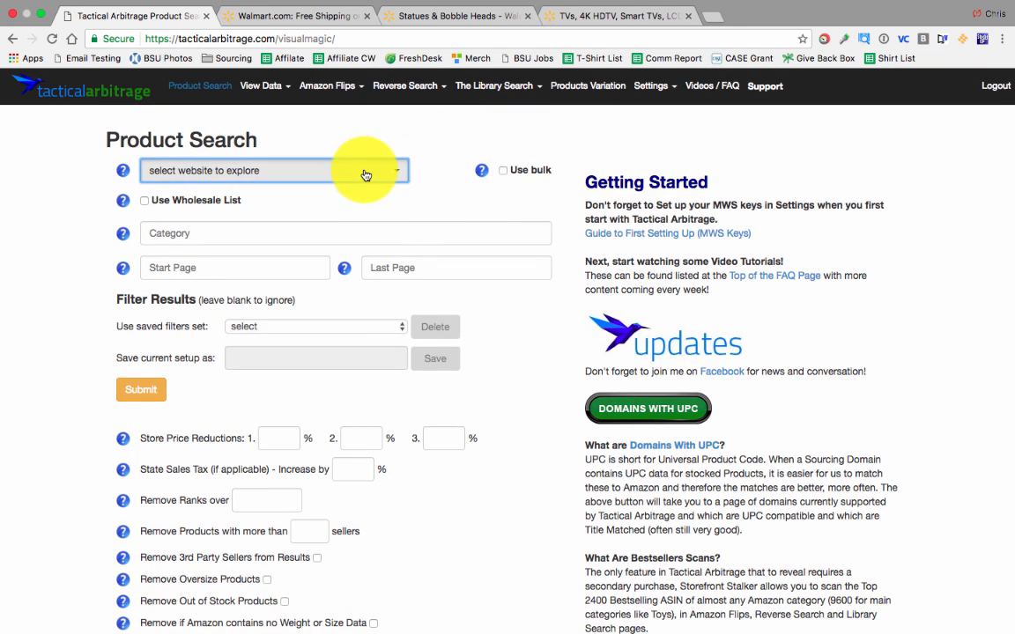
left_click(365, 174)
type("walm")
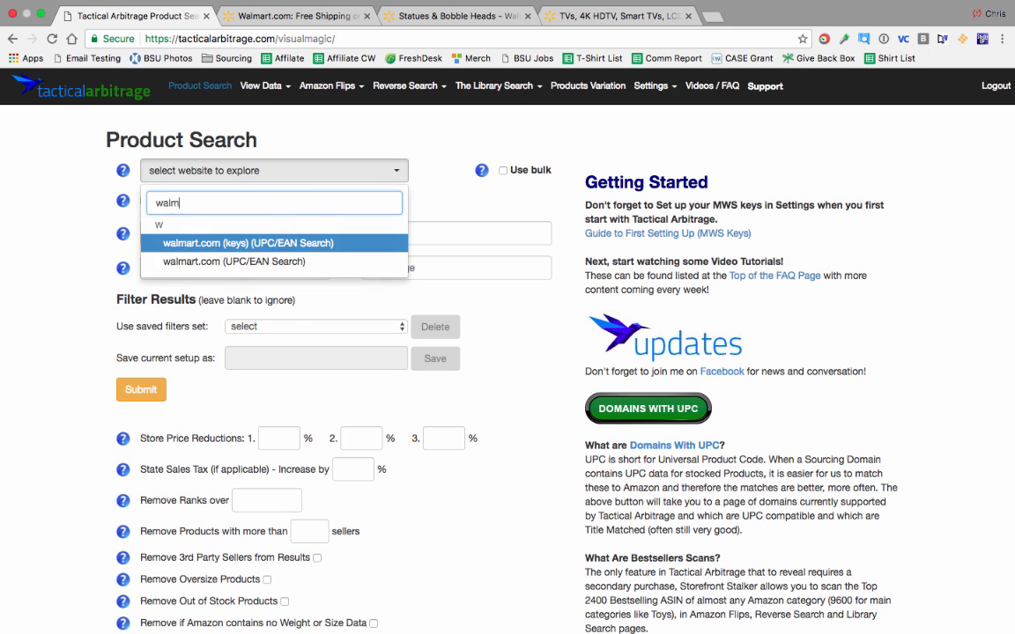
left_click(272, 262)
Step: Paste the Walmart TVs category URL into Category and view the Walmart TVs tab
left_click(208, 233)
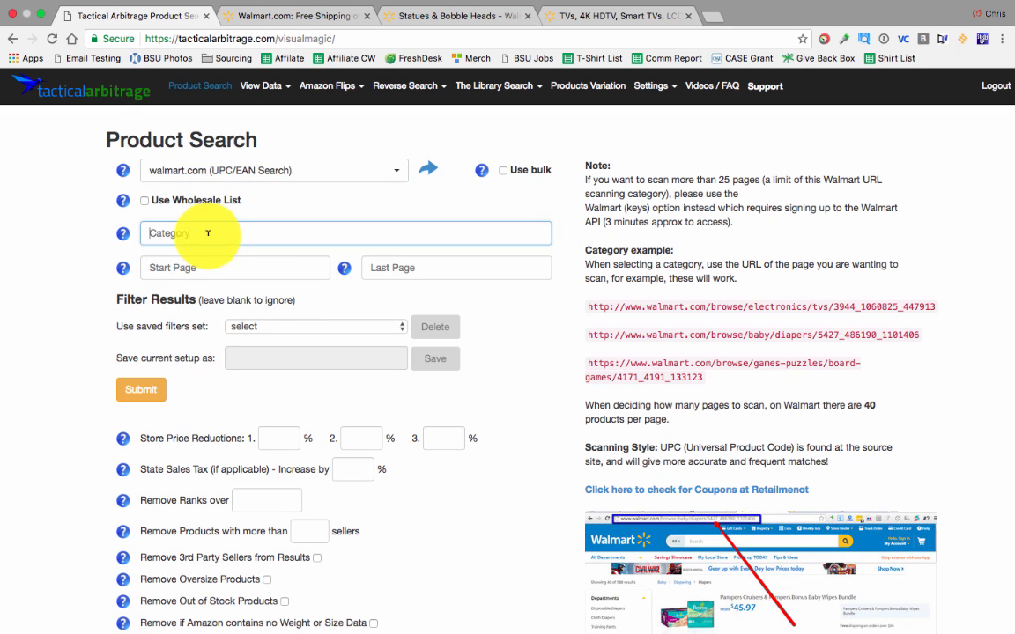
type("http://www.walmart.com/browse/electronics/tvs/3944_1060825_447913")
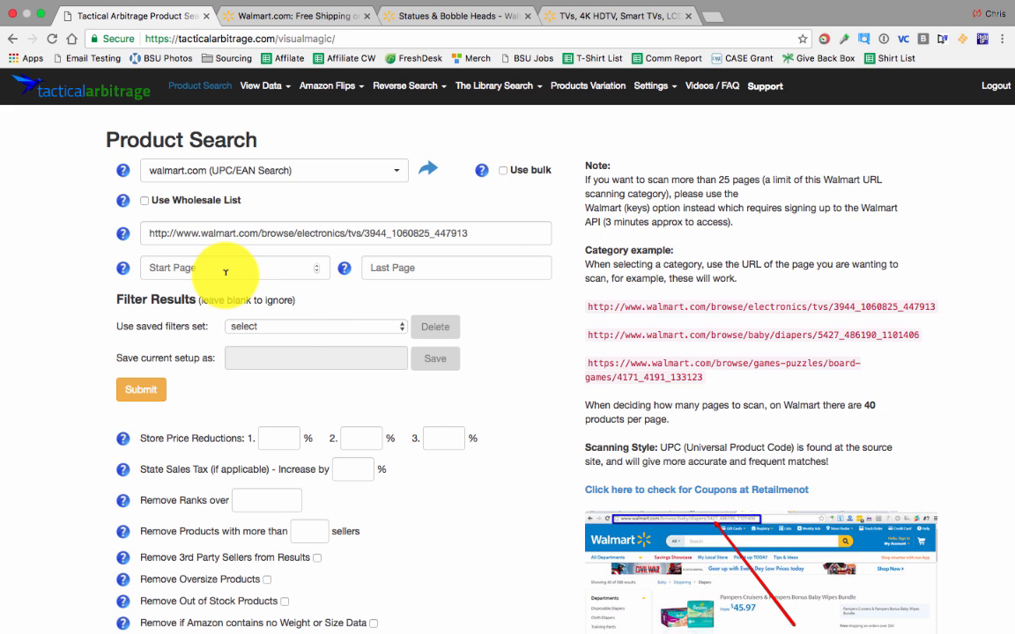
left_click(601, 27)
Step: Confirm the Walmart TVs listing runs to 25 pages, then return to Tactical Arbitrage
scroll(608, 396, "down", 5)
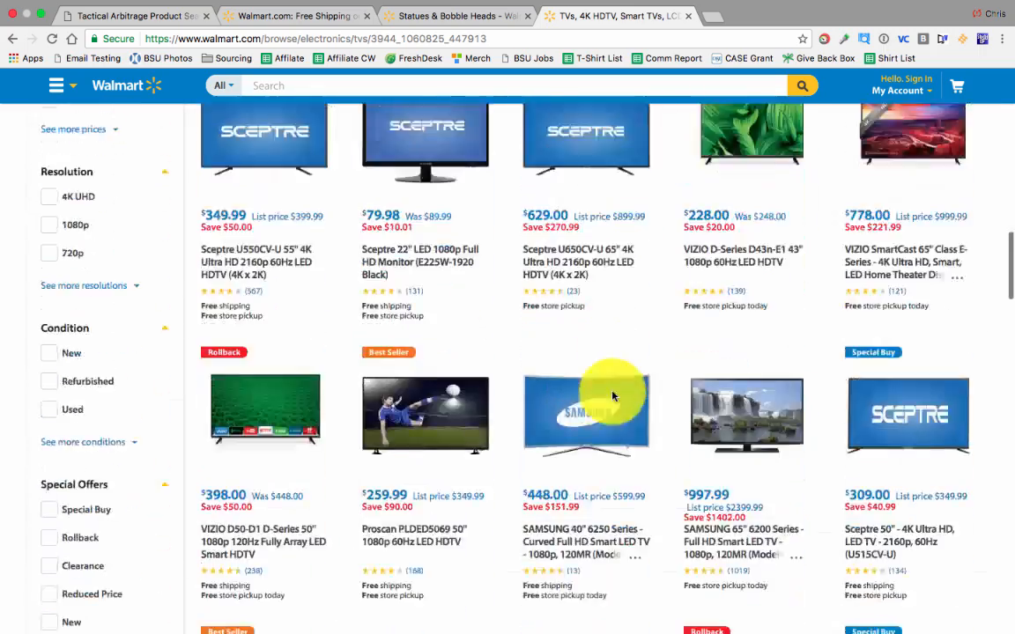
scroll(614, 397, "down", 12)
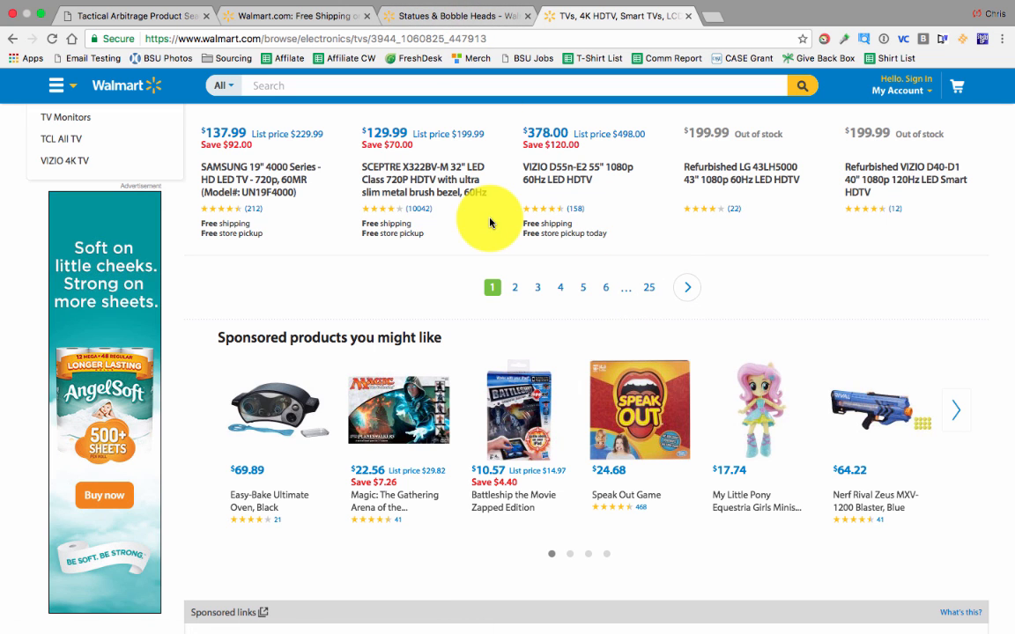
left_click(135, 16)
Step: Set the scan's Start Page to 1 and Last Page to 25
left_click(183, 267)
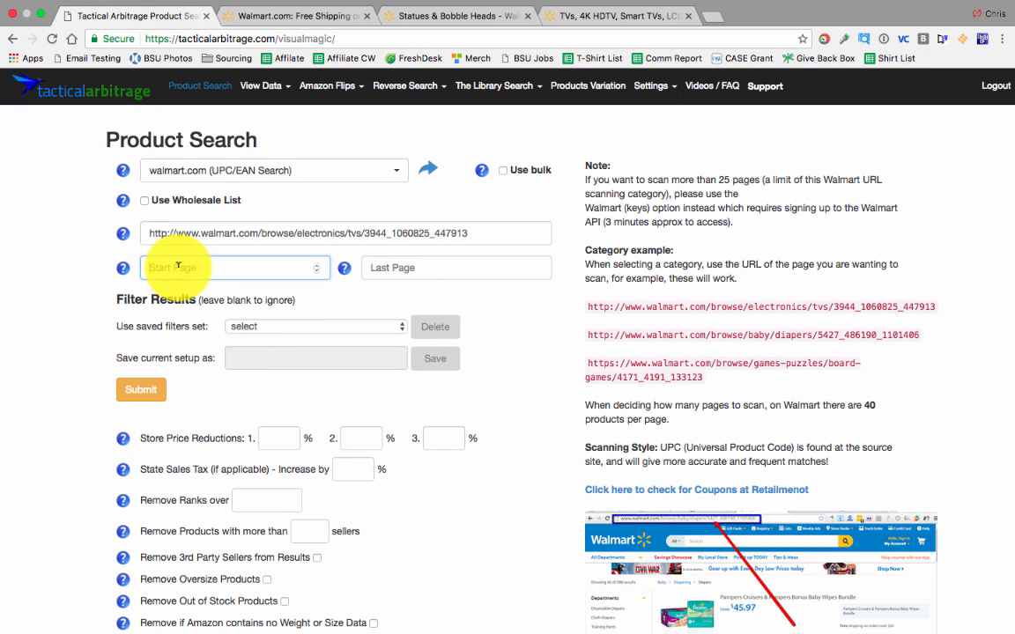
type("1")
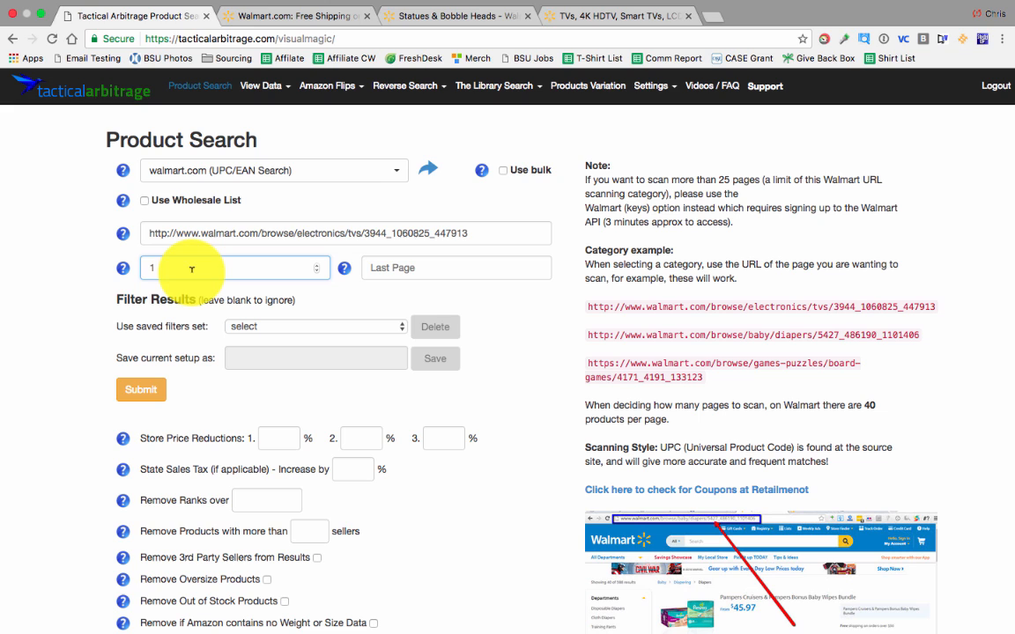
left_click(389, 262)
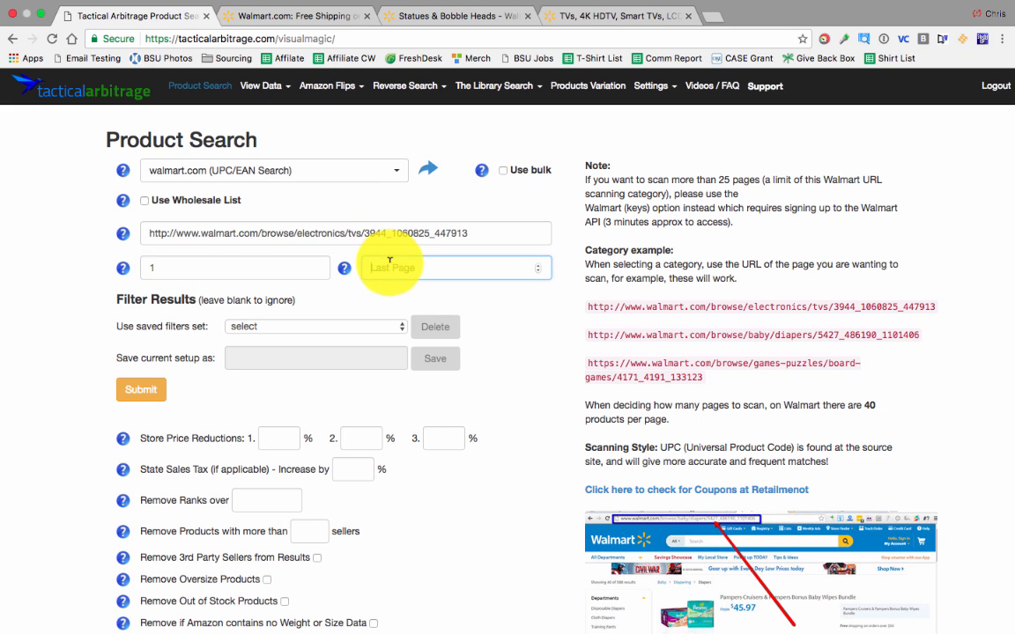
type("25")
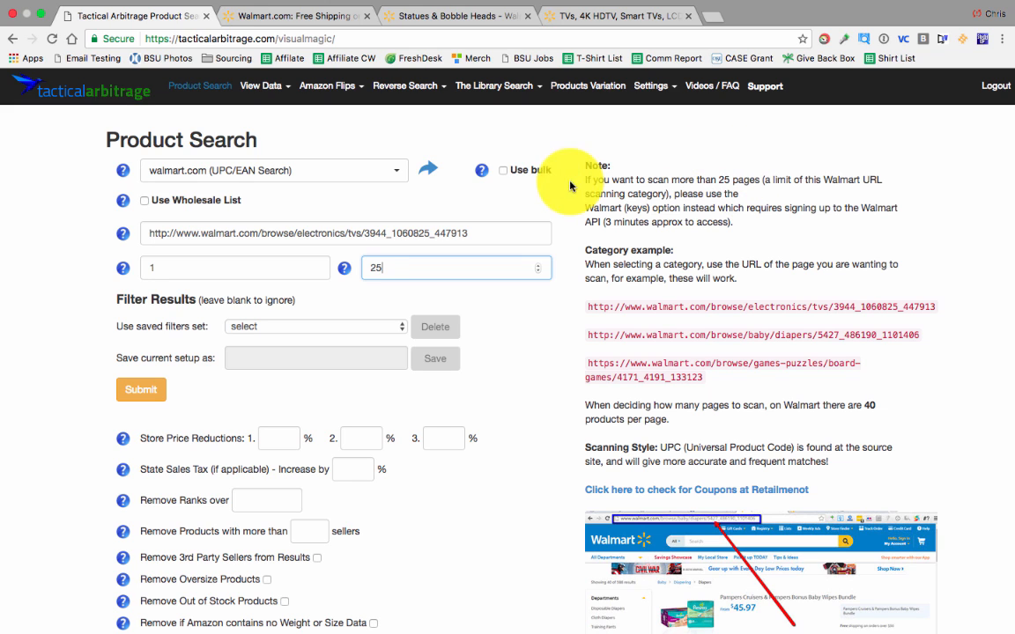
Step: Look through the saved filter sets and close the list without choosing one
left_click(266, 325)
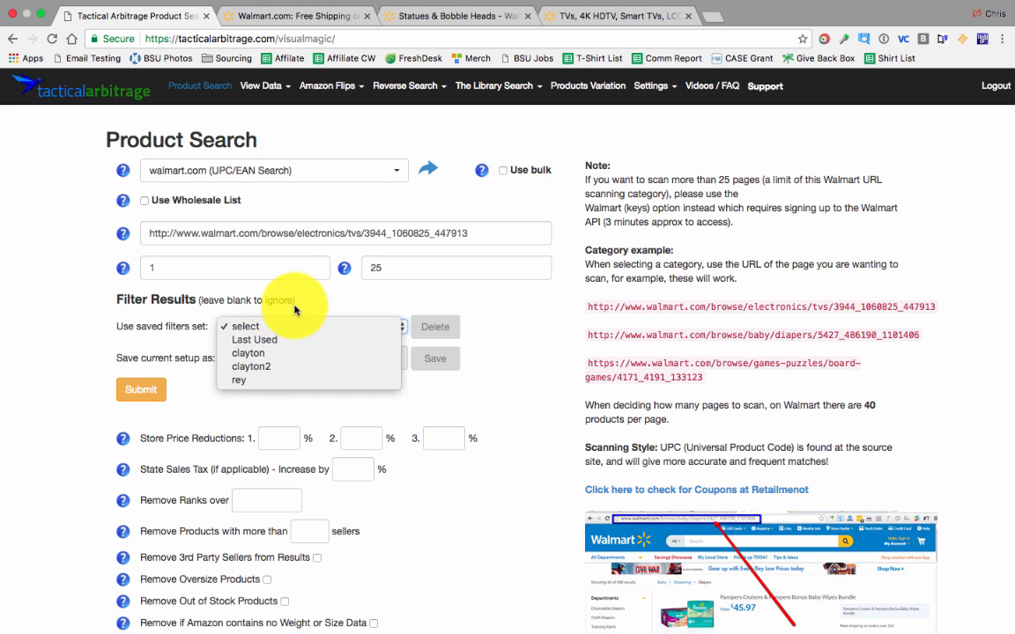
left_click(296, 312)
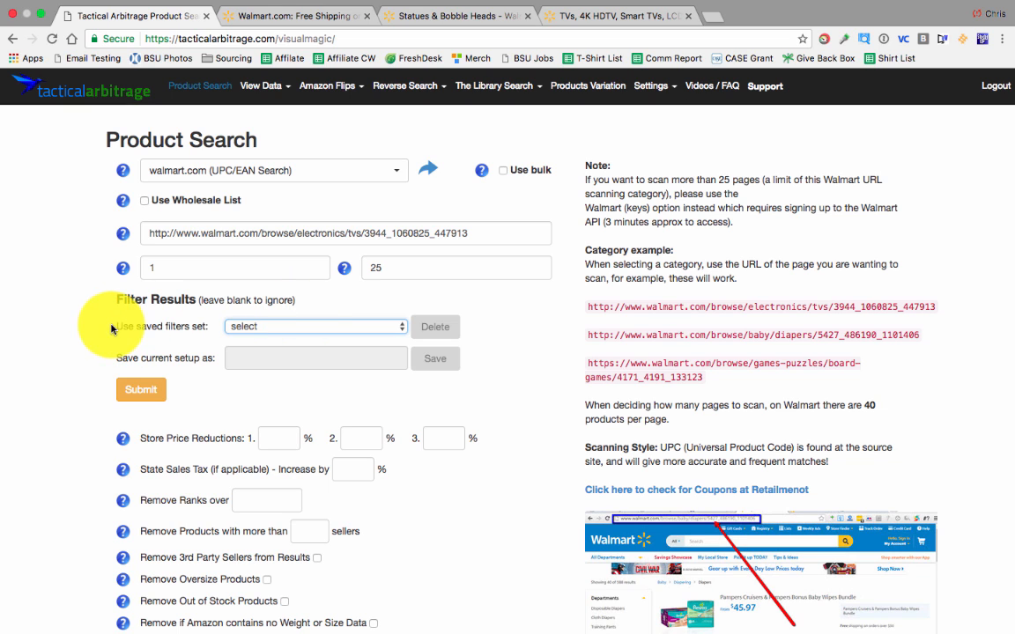
left_click_drag(115, 328, 244, 332)
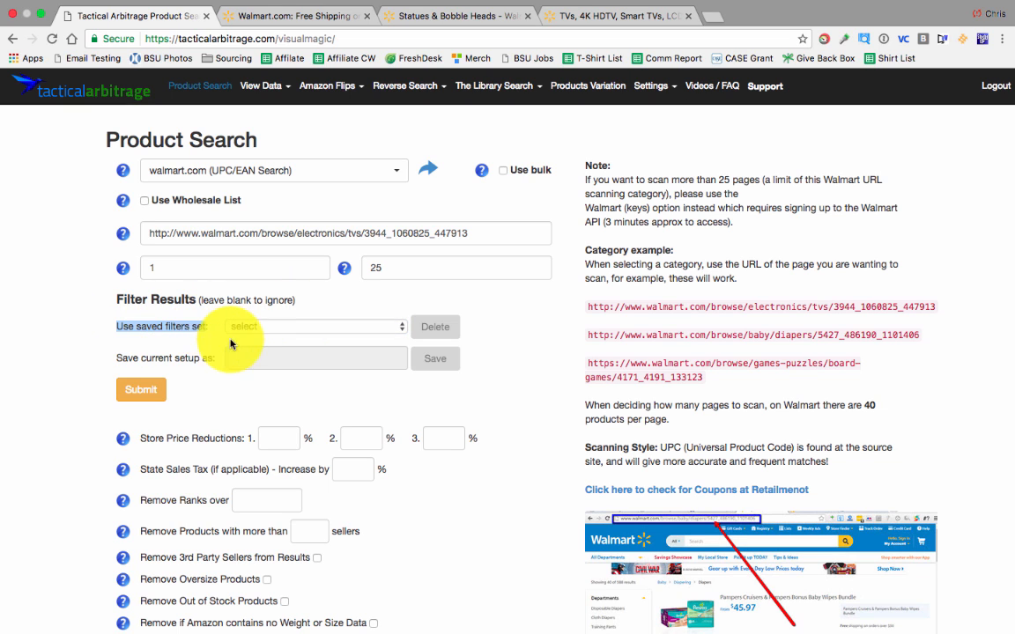
left_click(196, 342)
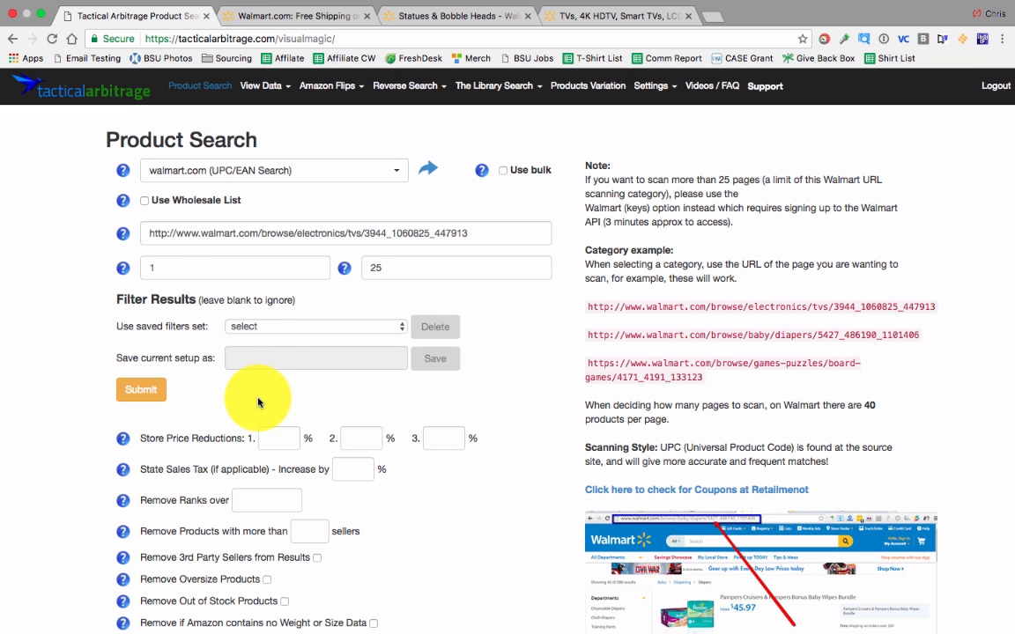
scroll(258, 403, "down", 1)
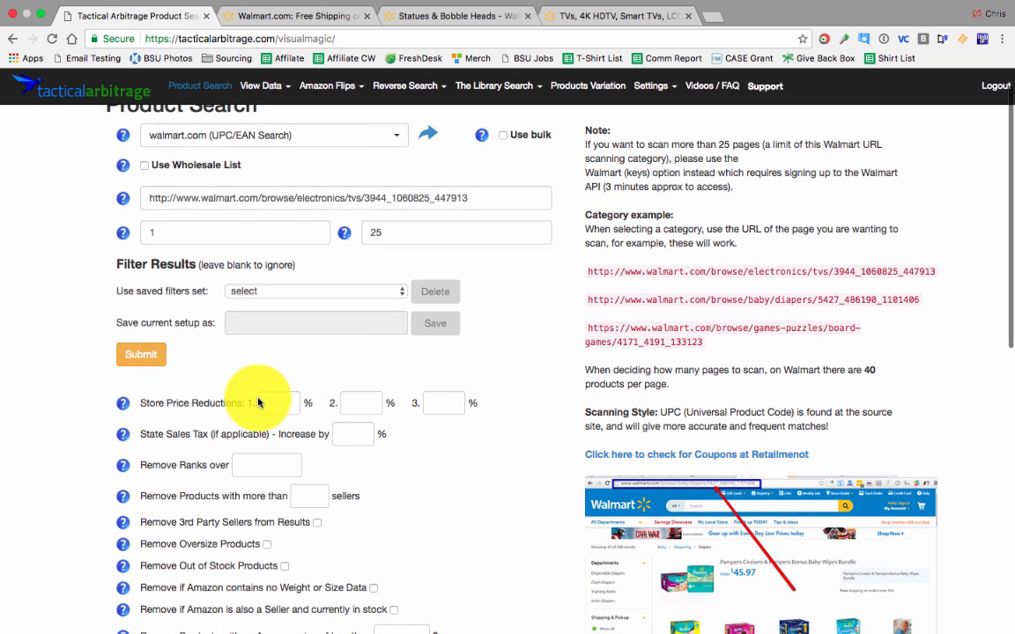
scroll(258, 403, "down", 3)
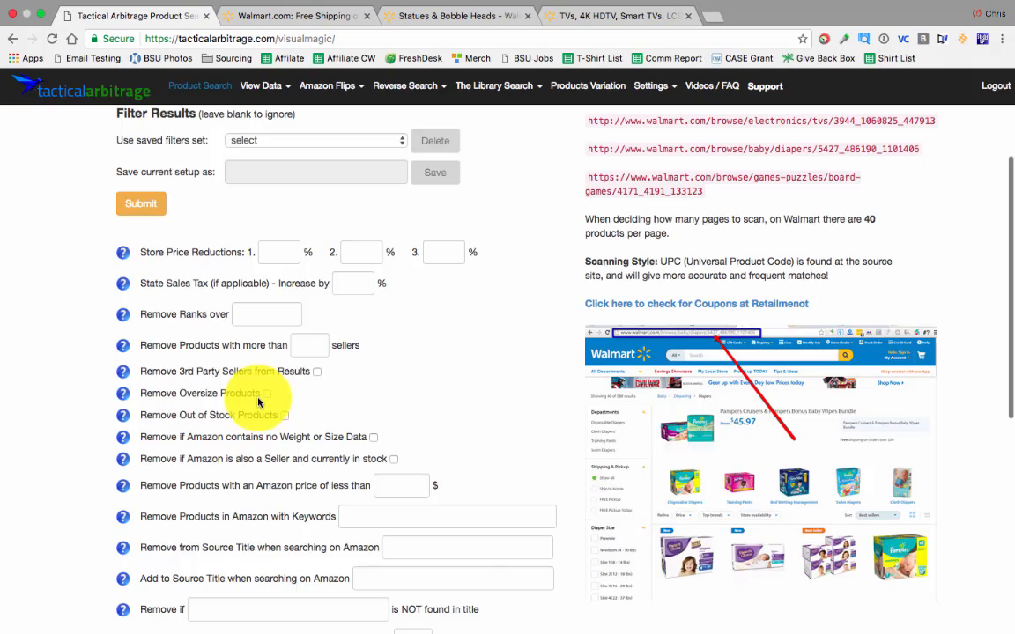
scroll(258, 403, "up", 4)
scroll(258, 403, "down", 2)
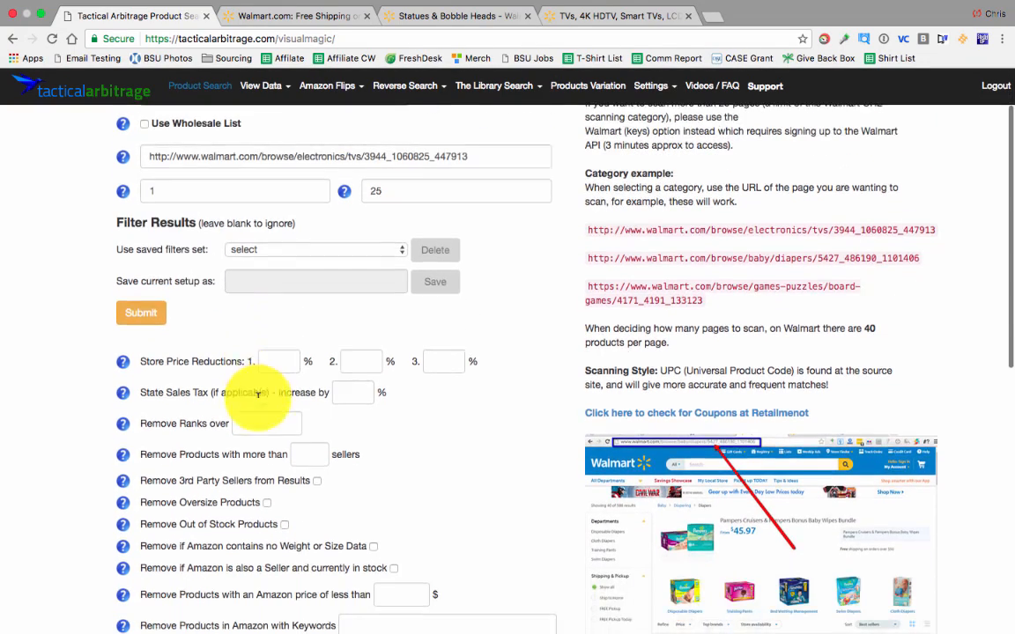
scroll(260, 346, "down", 3)
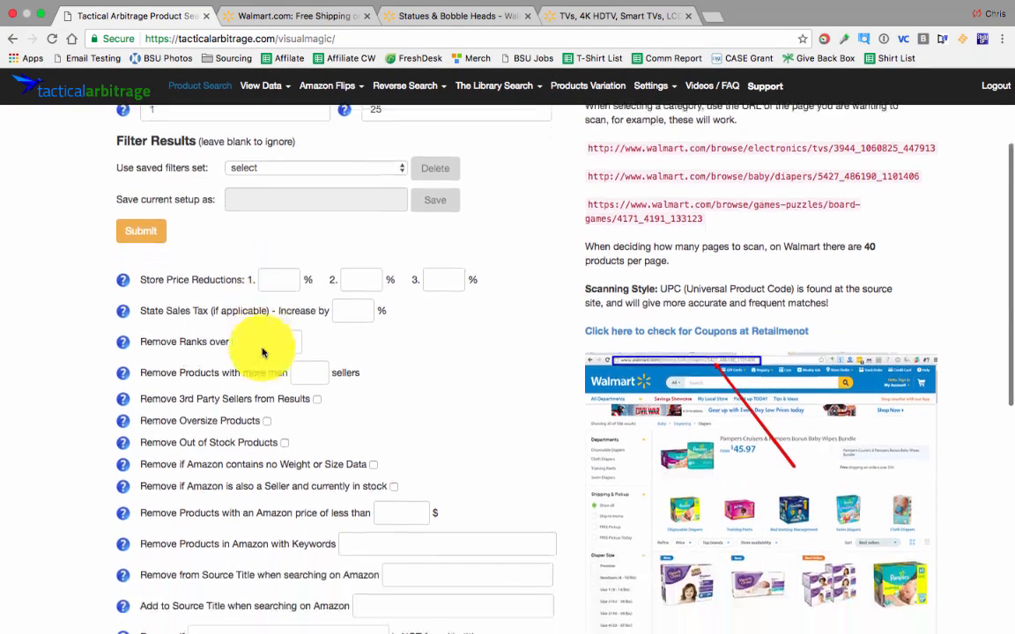
scroll(261, 352, "down", 1)
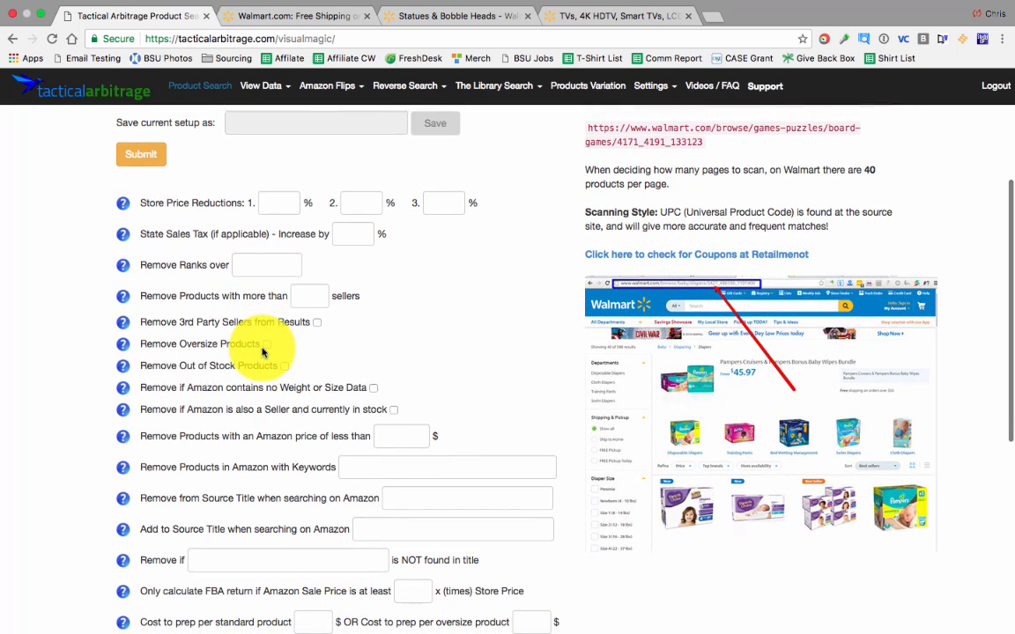
scroll(261, 353, "down", 4)
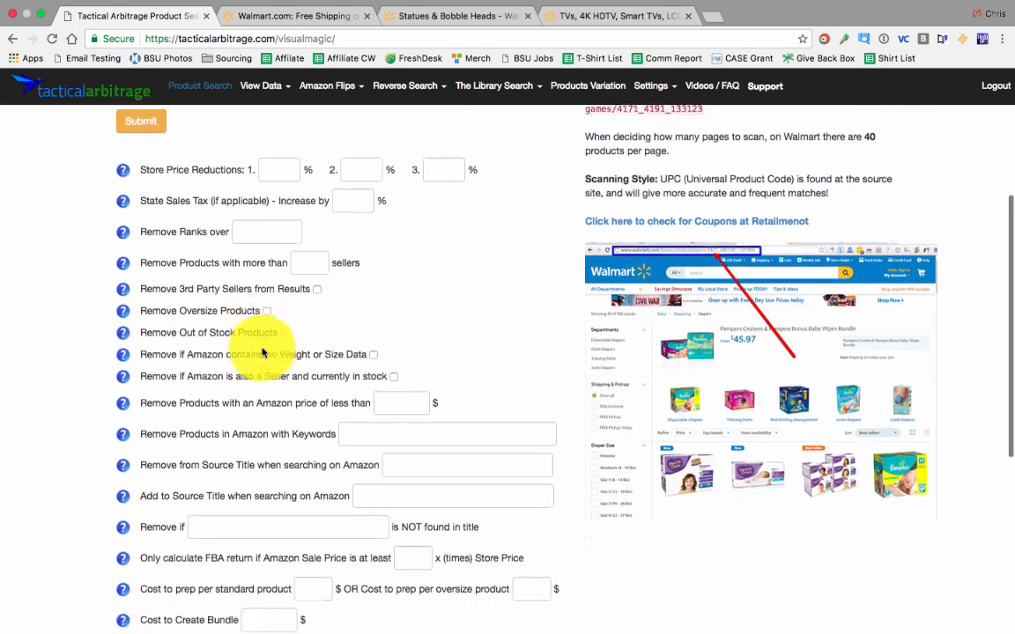
scroll(262, 346, "down", 4)
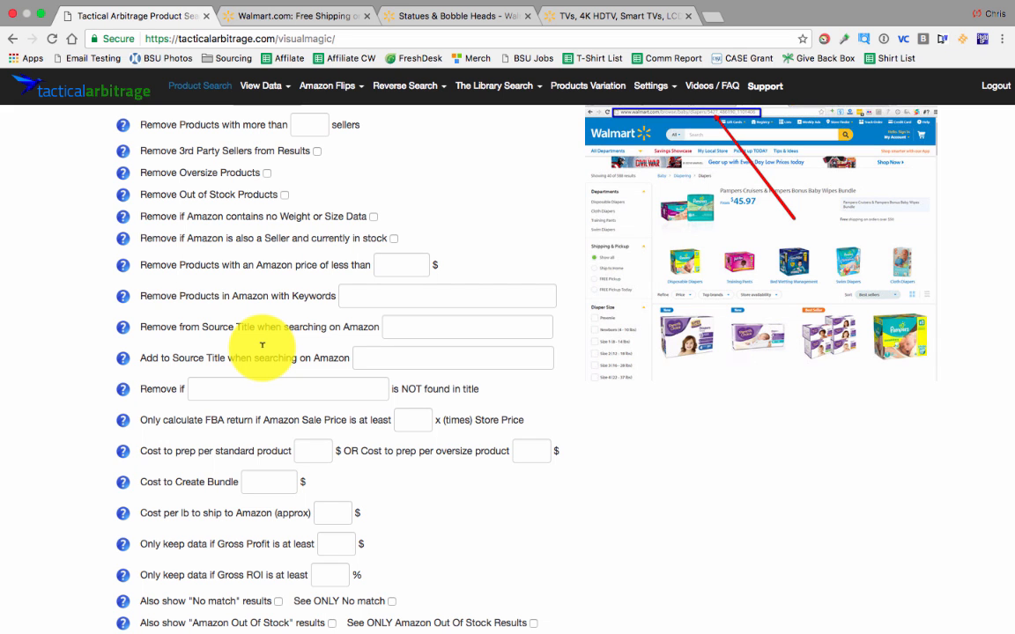
scroll(262, 345, "down", 1)
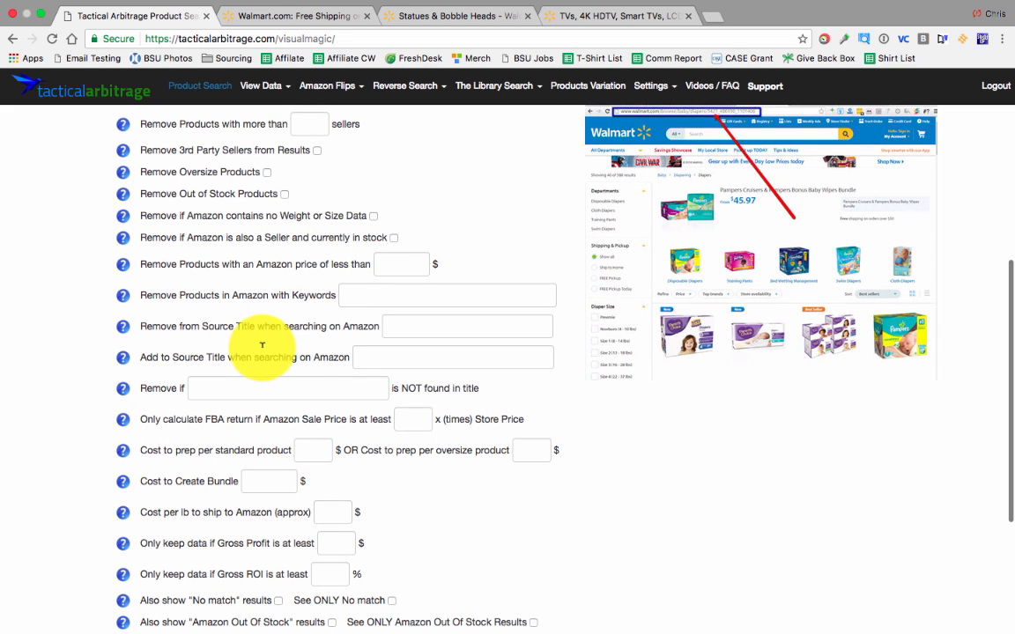
scroll(261, 345, "down", 1)
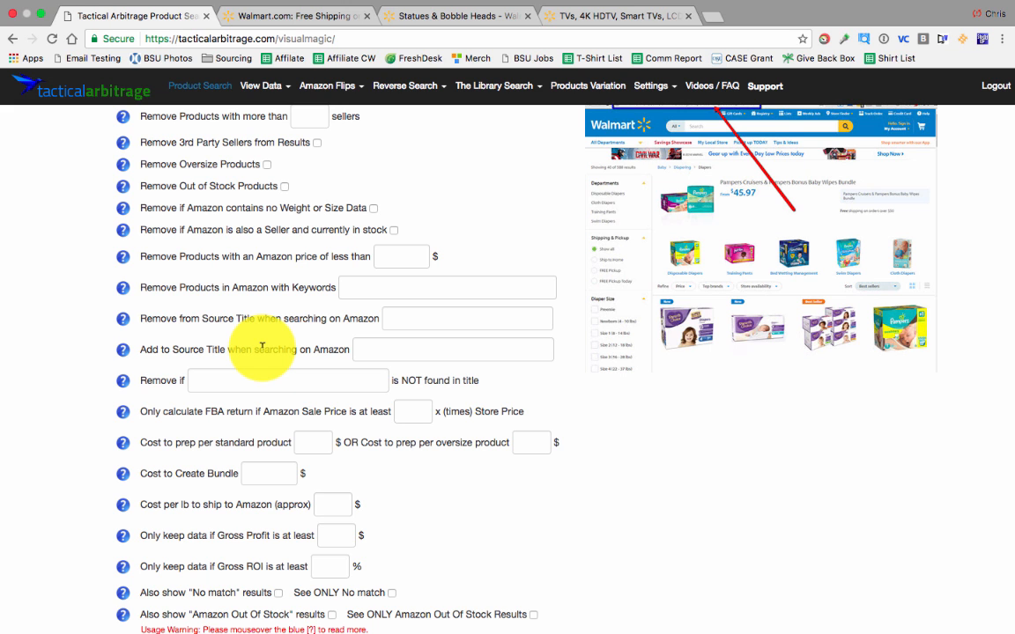
scroll(261, 346, "down", 4)
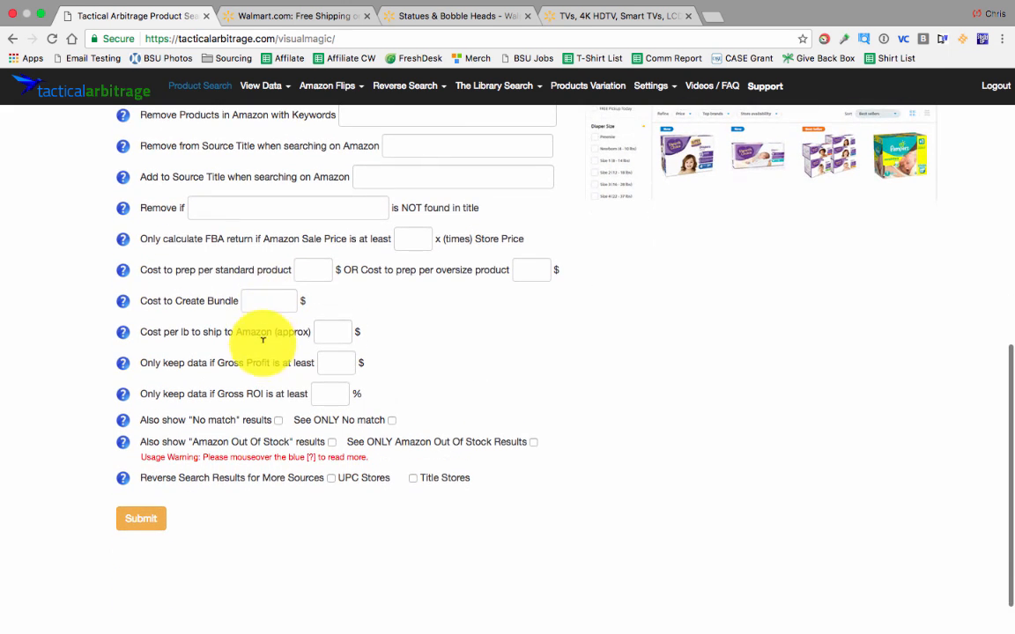
scroll(280, 289, "up", 7)
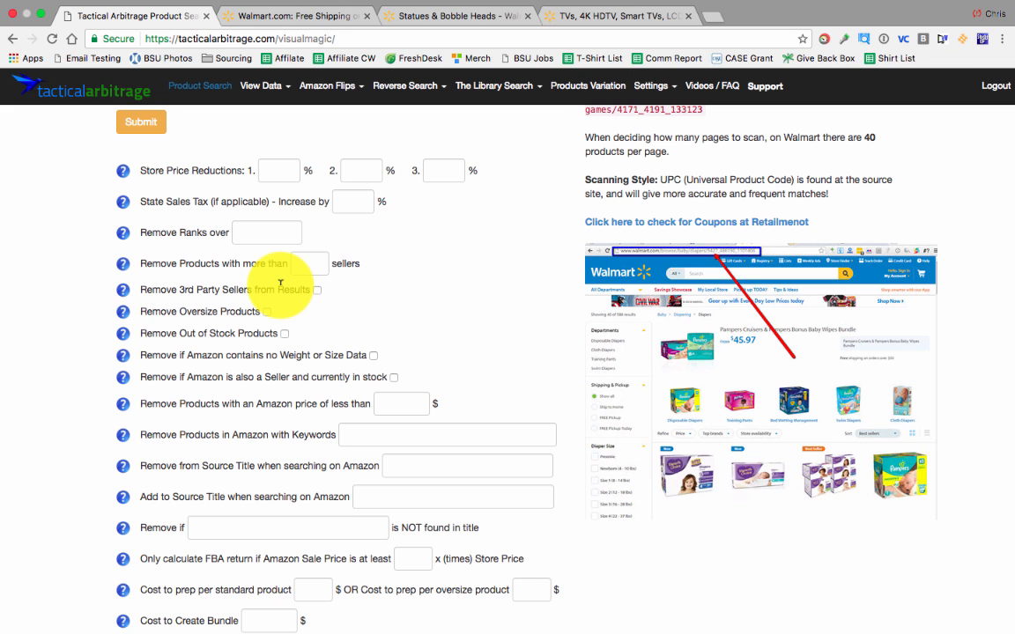
scroll(280, 283, "up", 3)
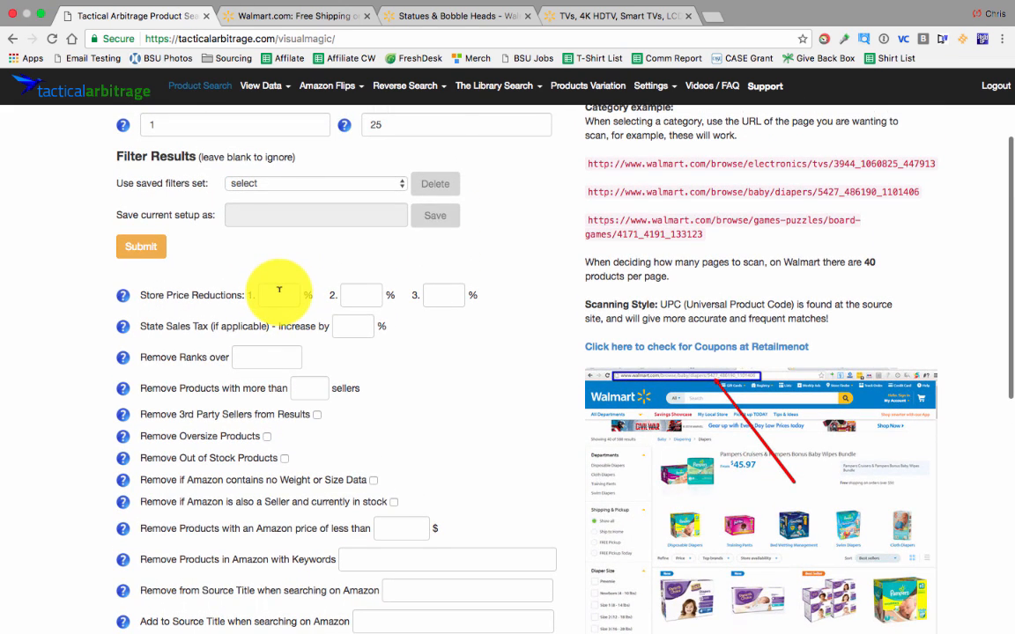
scroll(279, 289, "up", 1)
Step: Enter store price reductions of 12, 30 and 5 percent
left_click(278, 327)
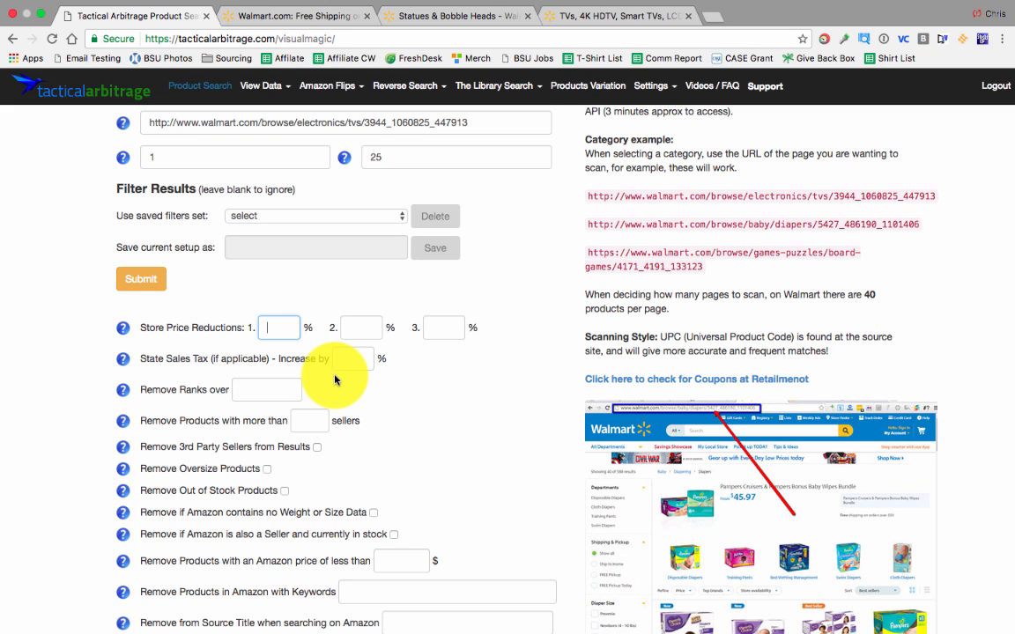
type("12")
key("Tab")
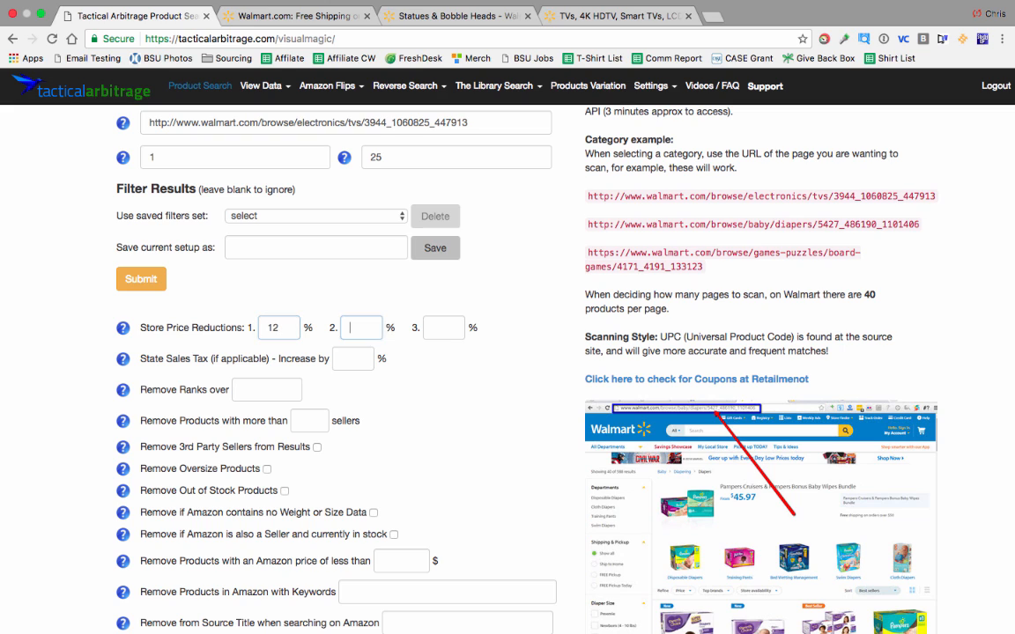
type("36")
key("BackSpace")
type("0")
key("Tab")
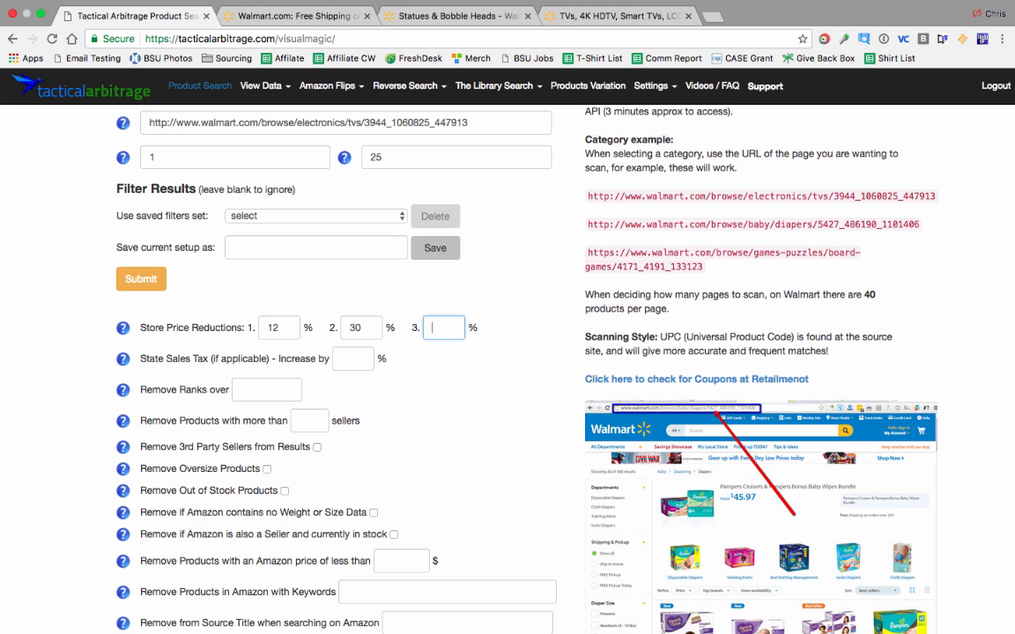
type("5")
Step: Read and then dismiss the store price reductions explanation
key("shift+Tab")
key("shift+Tab")
key("shift+Tab")
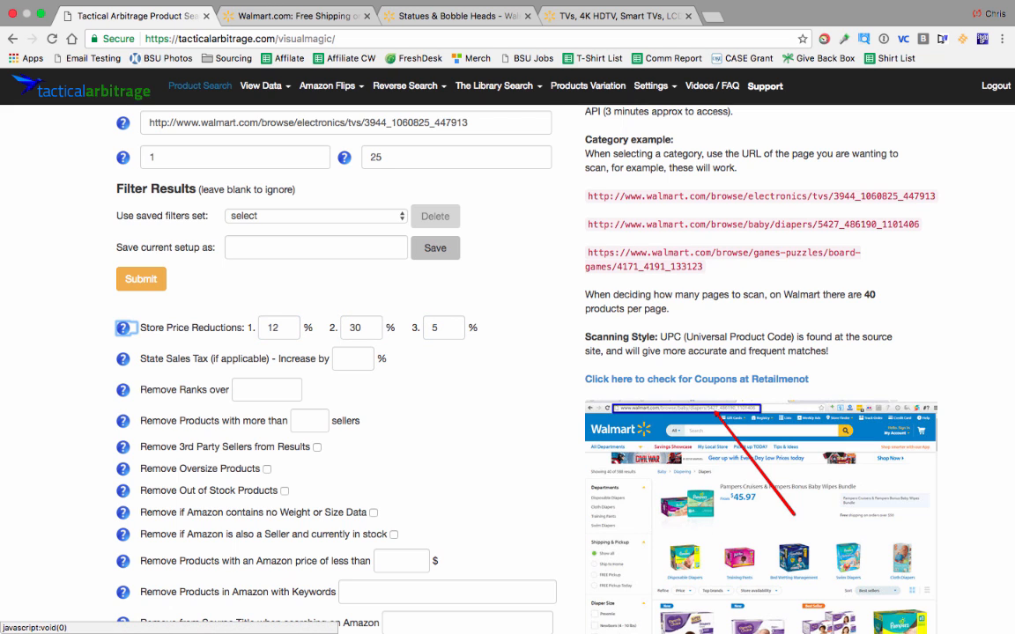
left_click(124, 330)
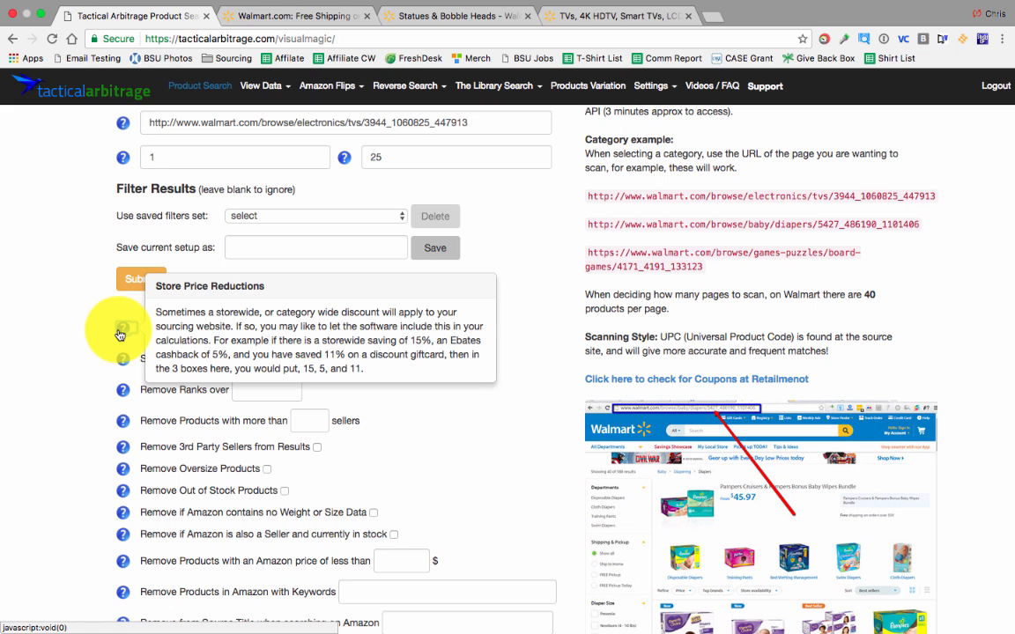
left_click(120, 333)
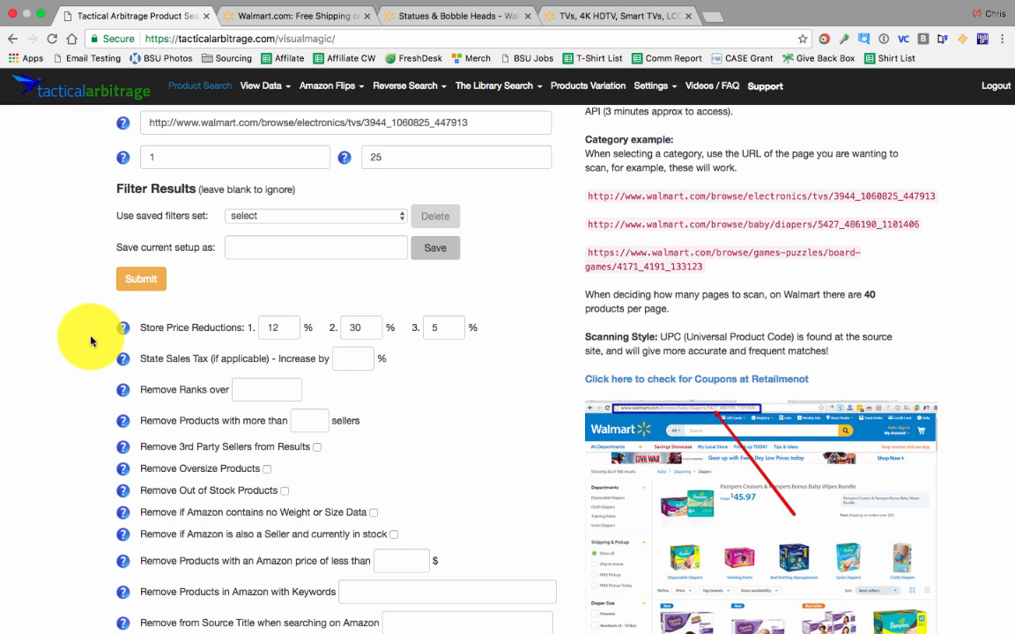
scroll(91, 340, "down", 1)
Step: Fill the three store price reduction boxes with 15%, 20% and 2%
scroll(100, 340, "left", 5)
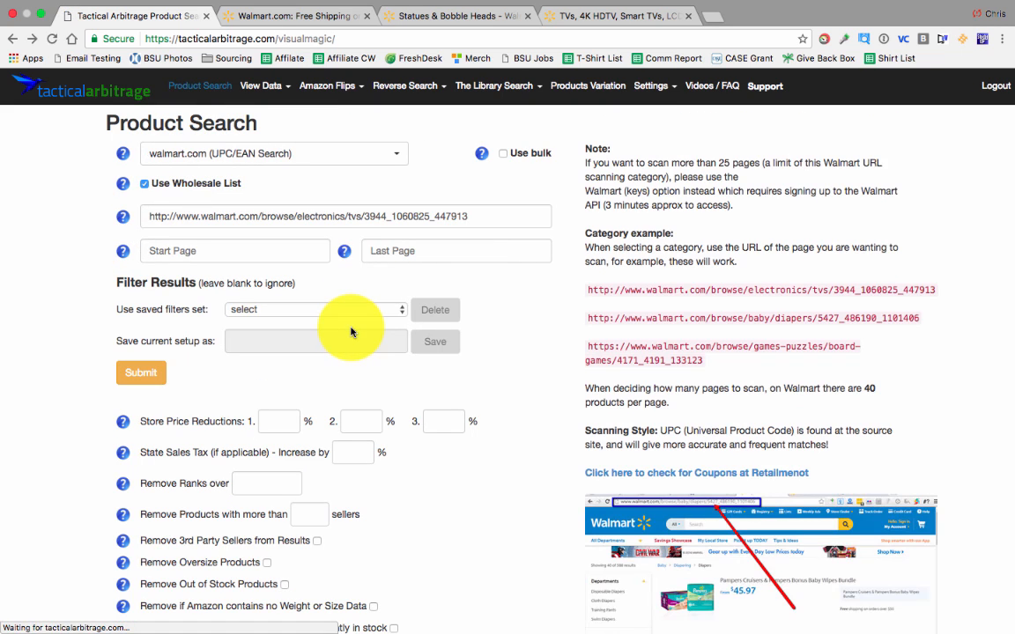
scroll(301, 404, "down", 3)
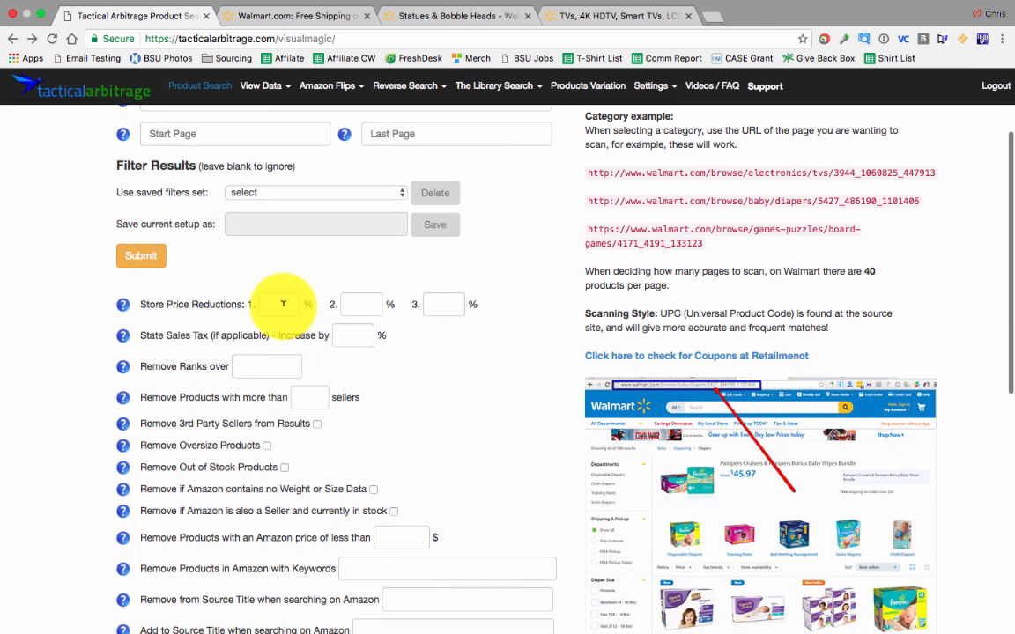
type("15")
left_click(346, 304)
type("2")
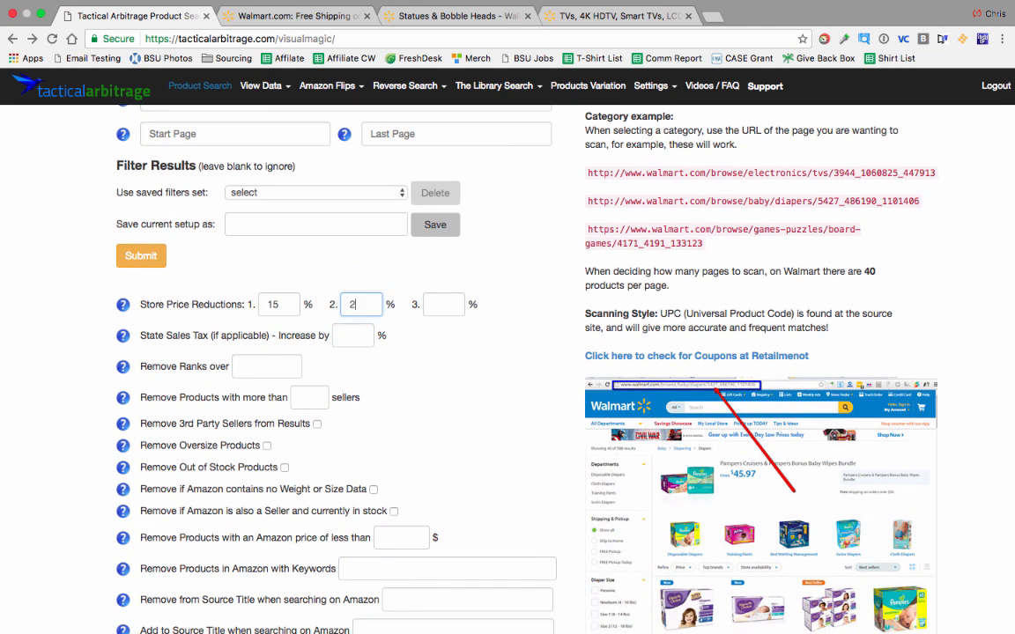
type("0")
left_click(428, 301)
type("2")
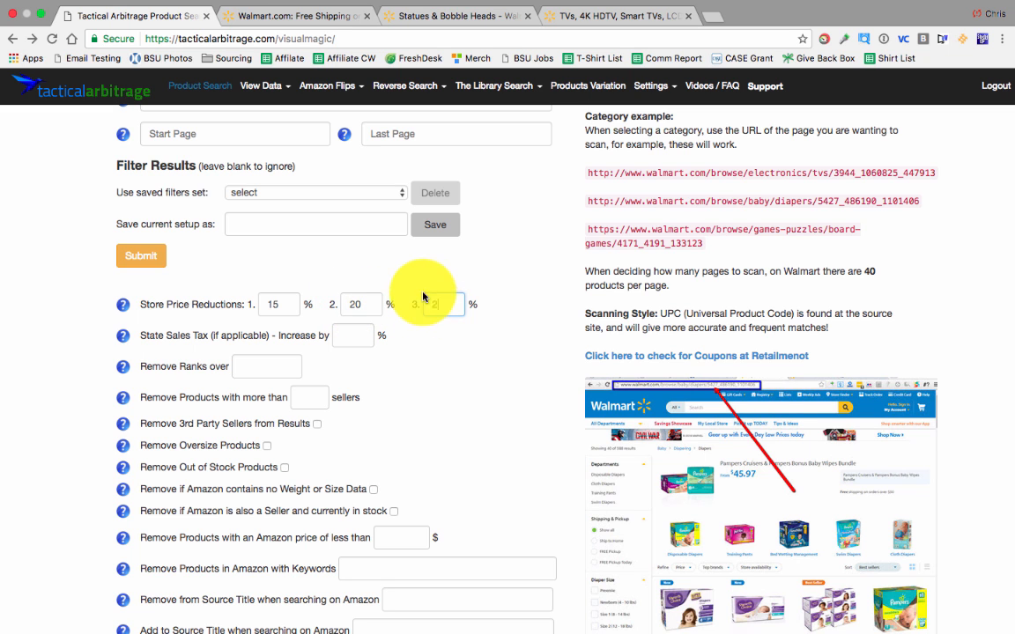
scroll(423, 297, "up", 2)
left_click(215, 218)
Step: Set the scan to cover pages 1 through 25
type("1")
left_click(409, 217)
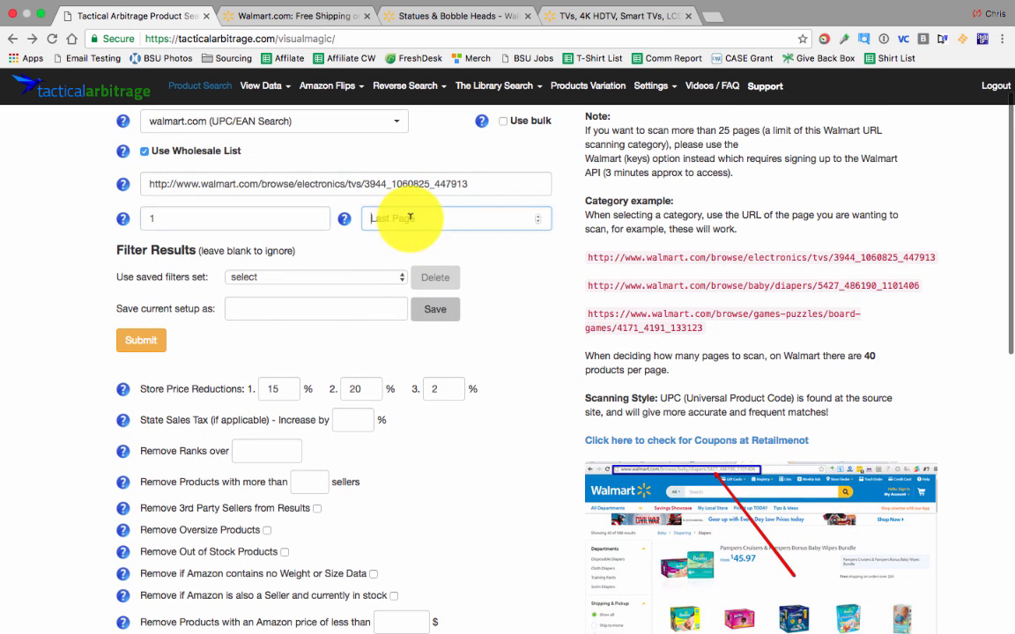
type("25")
Step: Set the state sales tax increase to 7%
scroll(372, 344, "down", 3)
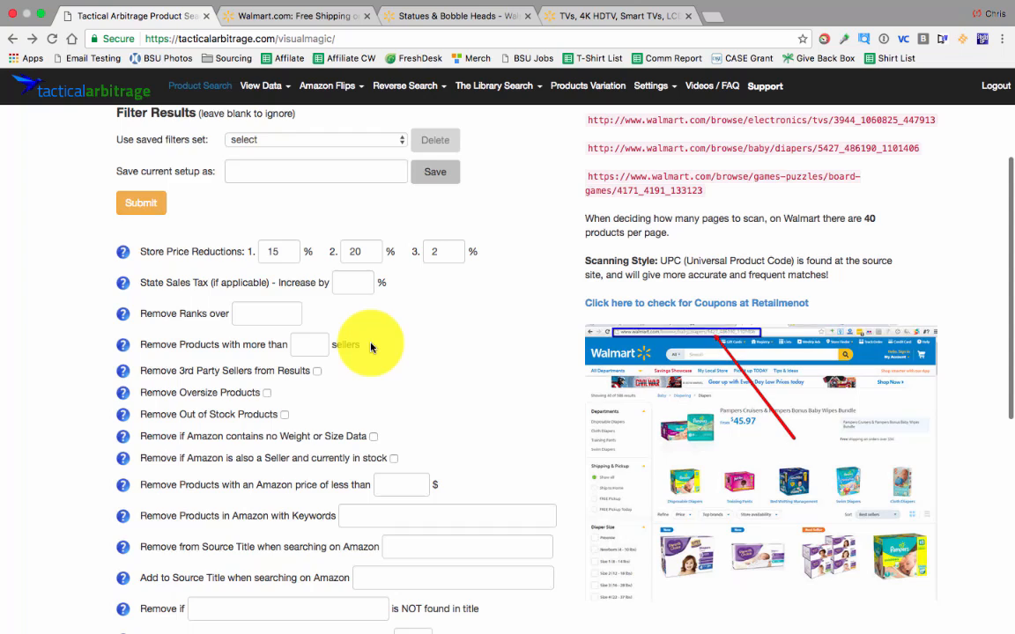
left_click(354, 281)
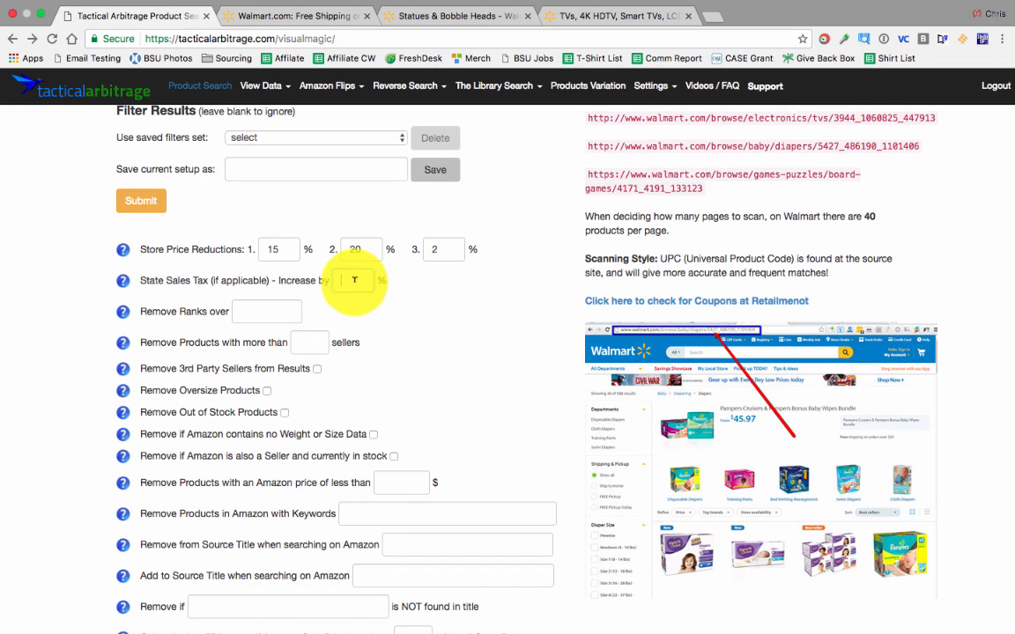
type("7")
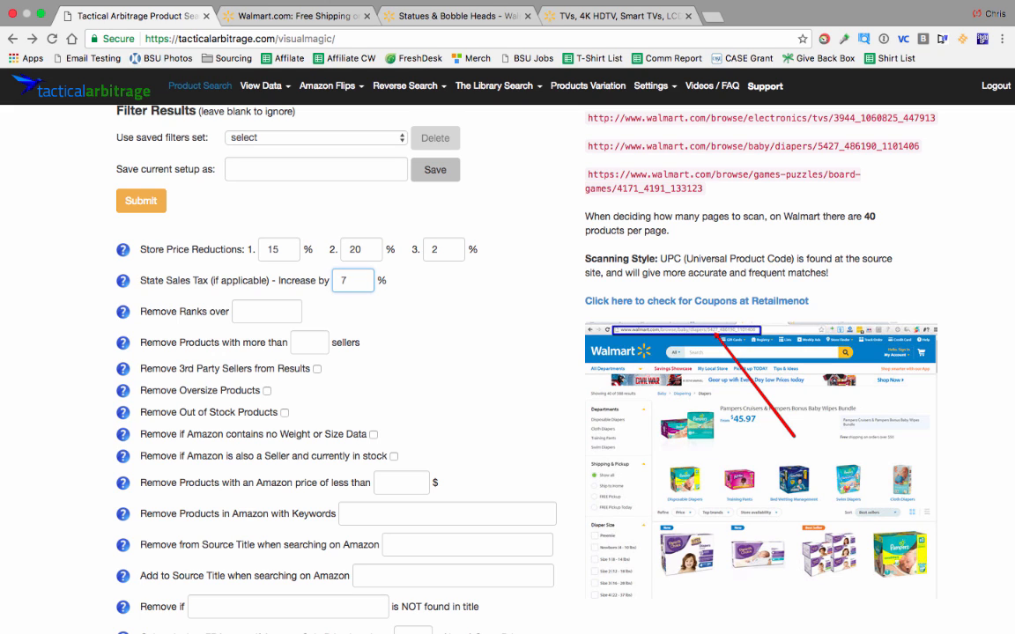
left_click(268, 315)
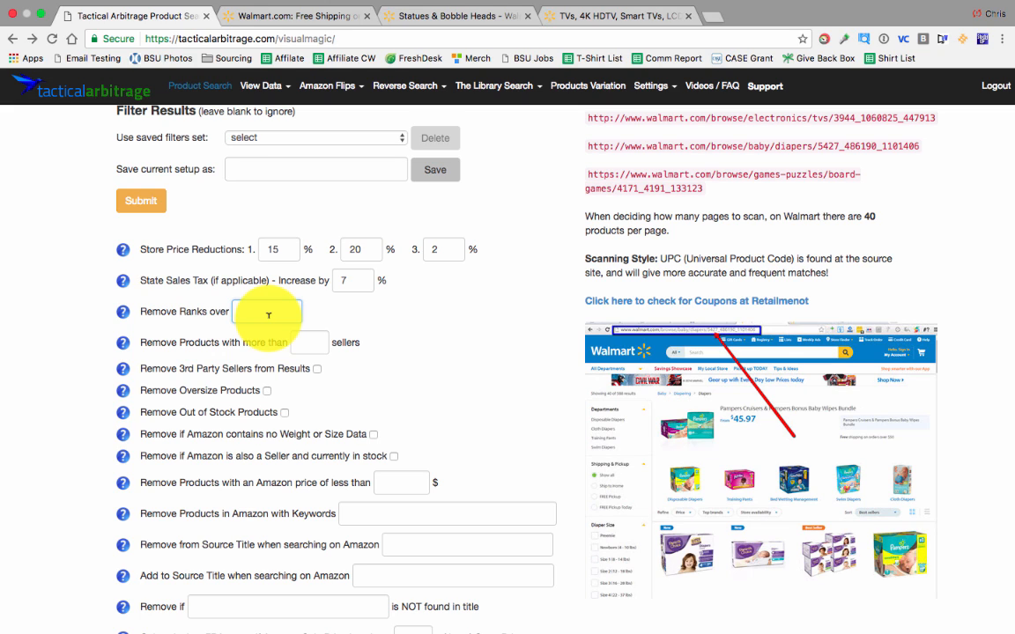
Step: Enter 100,000 as the maximum sales rank and 10 as the maximum seller count
type("100,000")
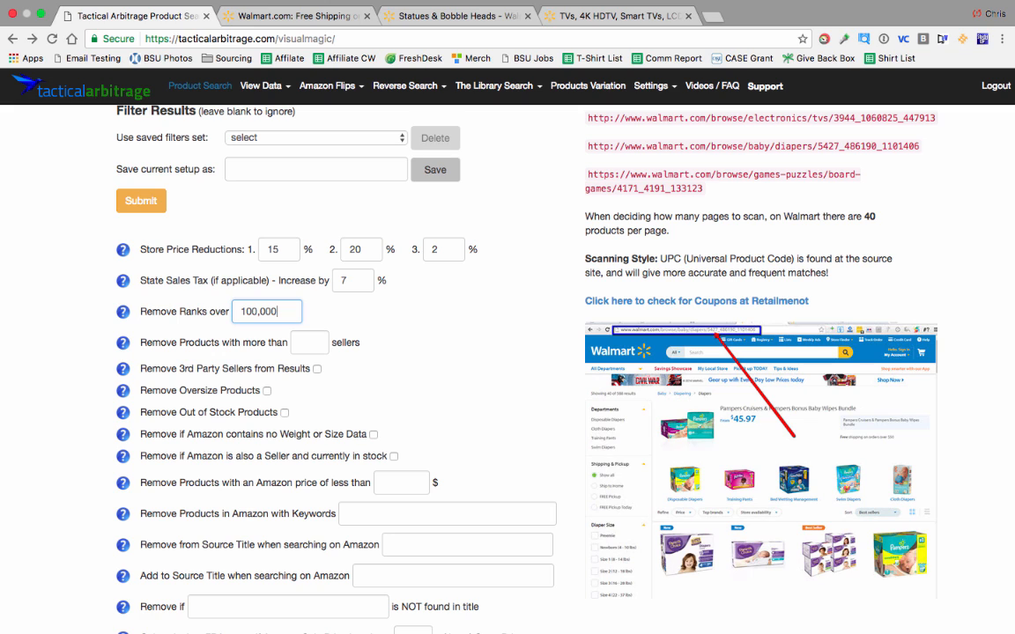
left_click(316, 342)
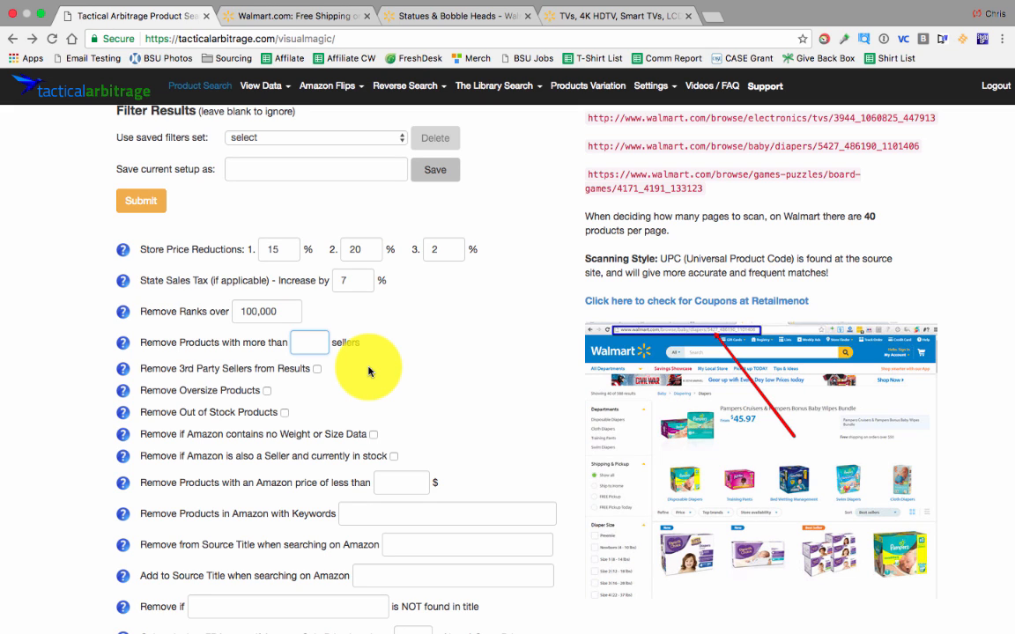
type("10")
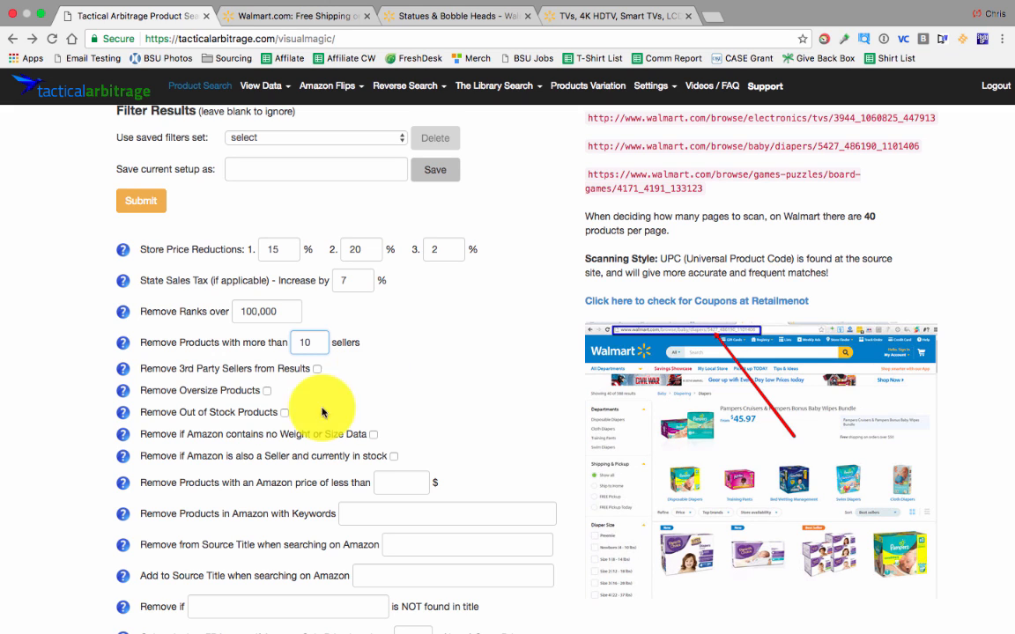
left_click(387, 410)
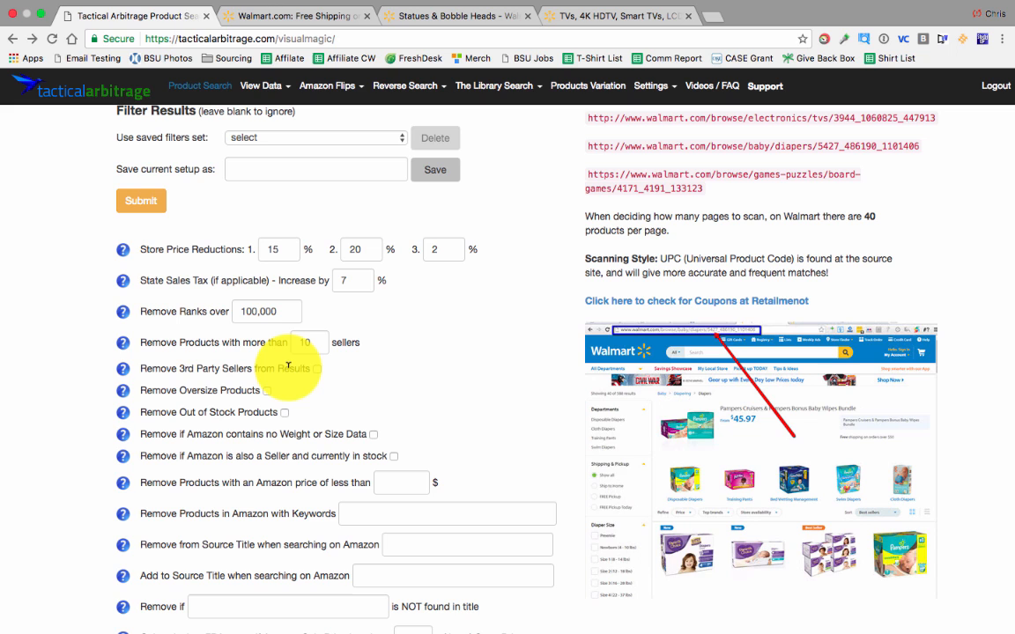
mouse_move(126, 371)
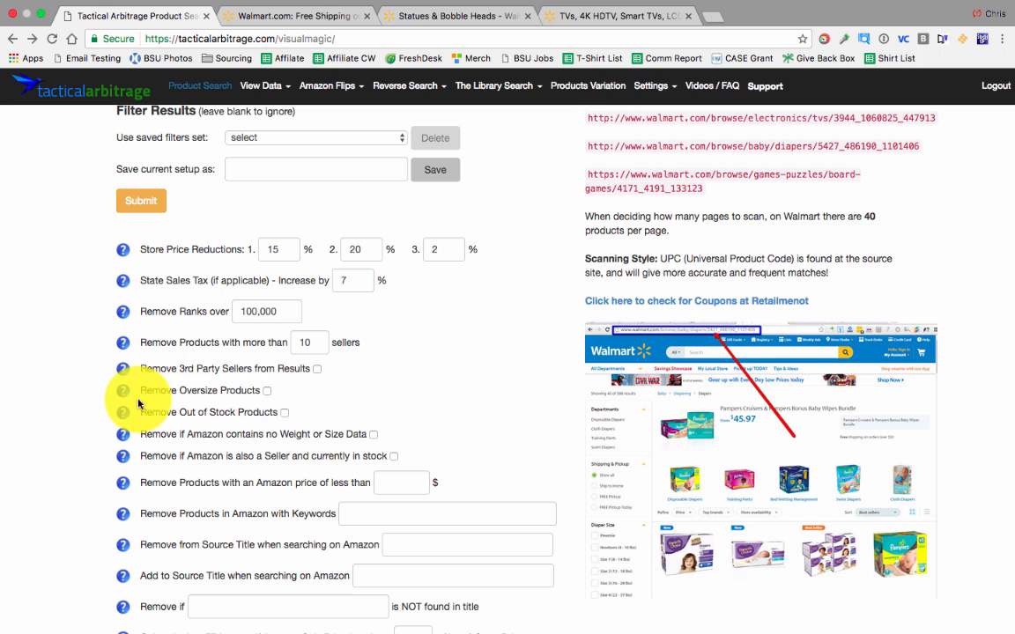
mouse_move(129, 394)
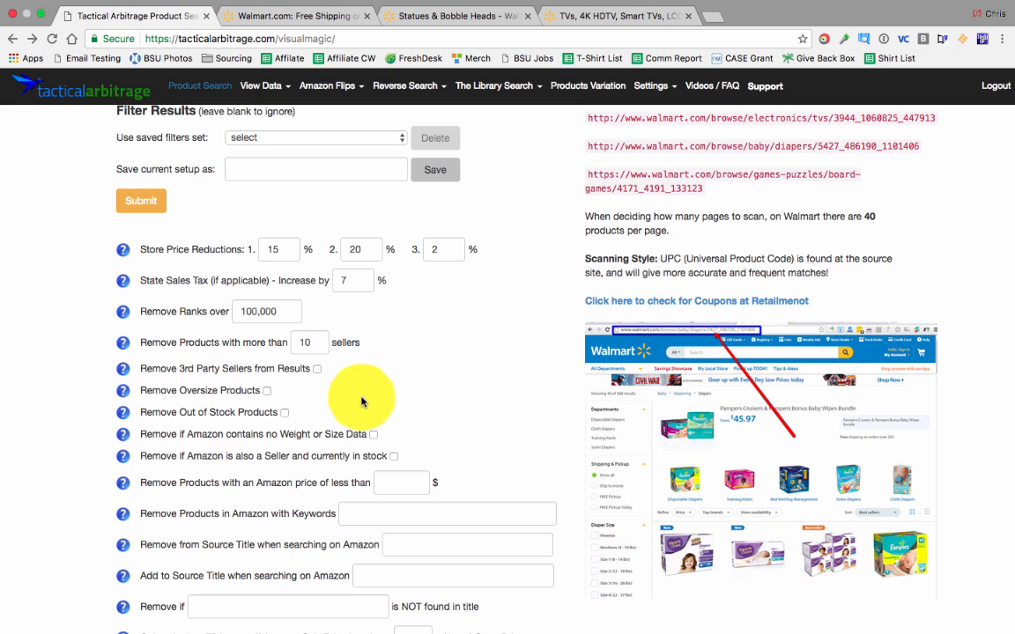
mouse_move(130, 413)
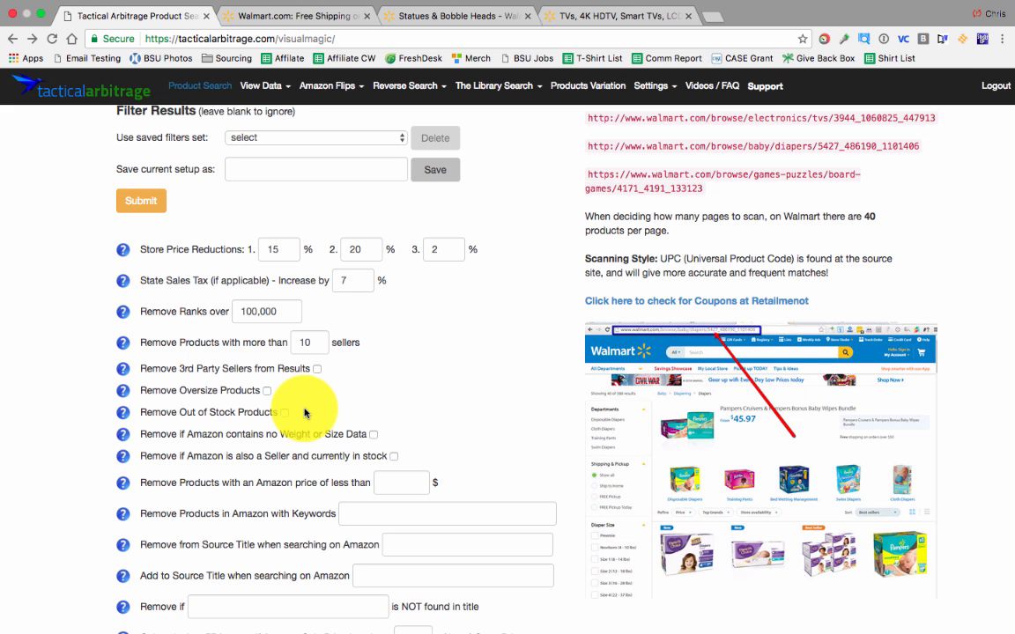
scroll(304, 411, "down", 2)
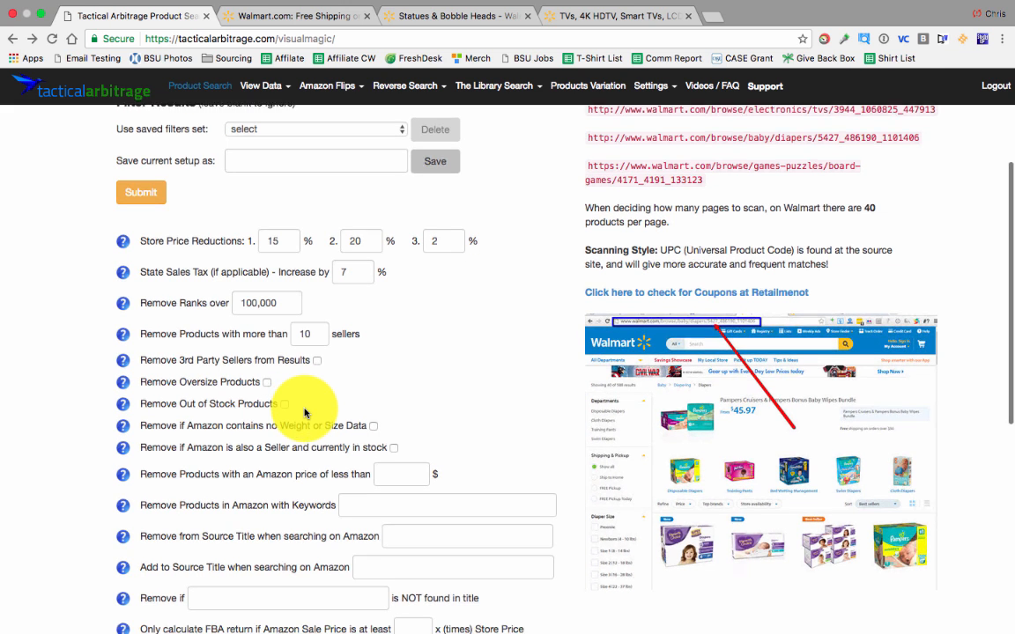
scroll(343, 418, "down", 2)
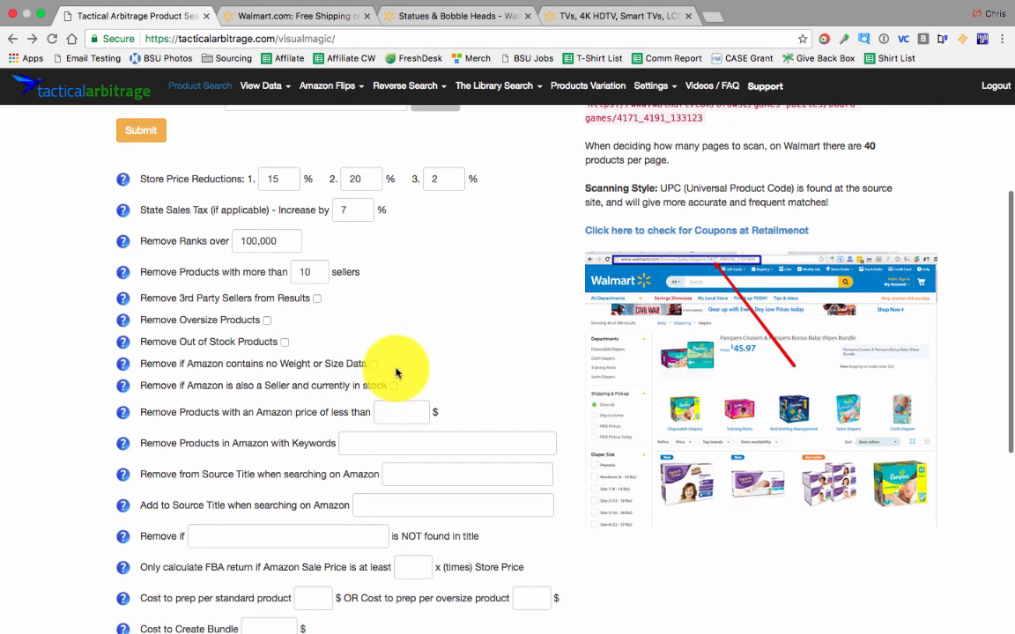
left_click_drag(388, 363, 143, 361)
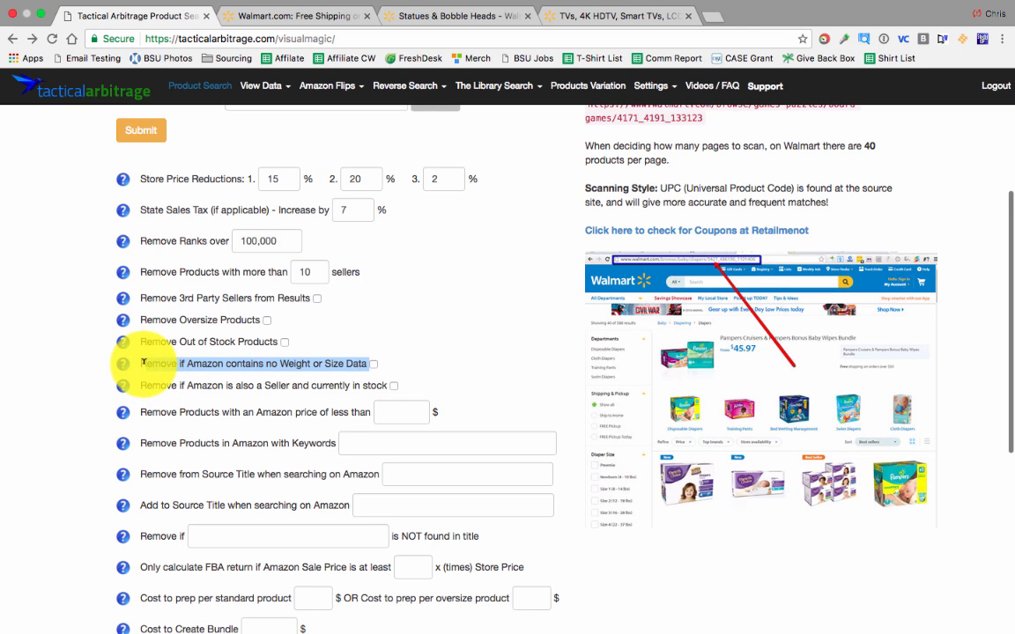
scroll(399, 352, "down", 2)
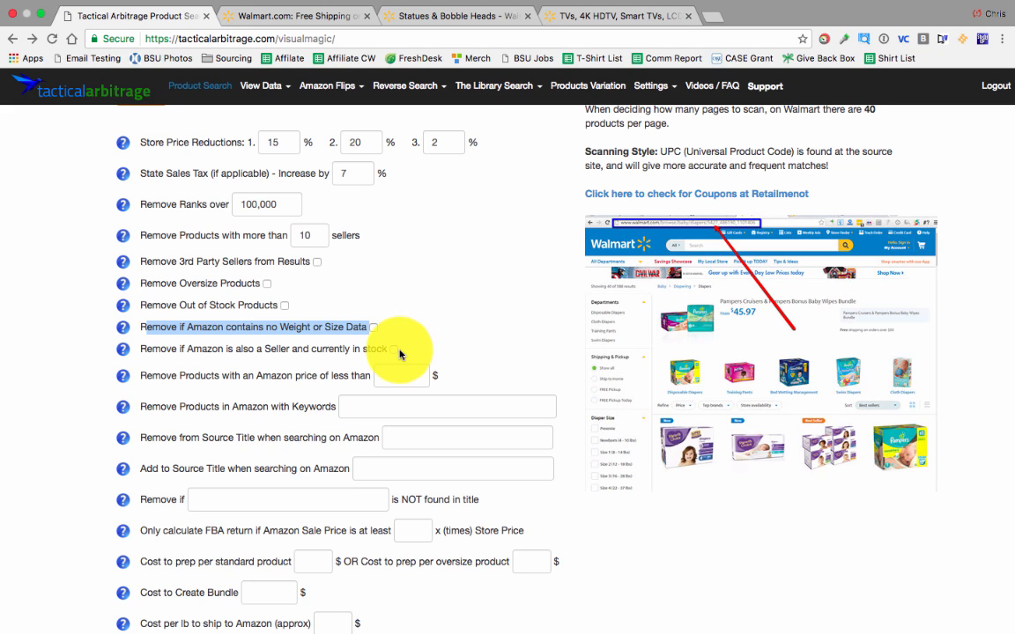
left_click(414, 345)
scroll(422, 344, "down", 3)
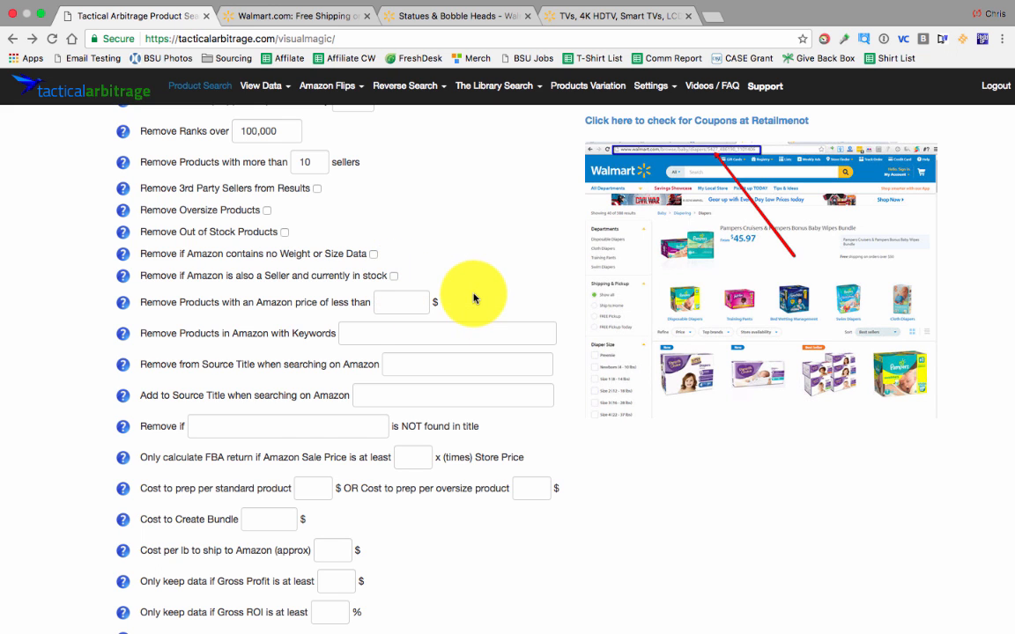
scroll(469, 288, "down", 2)
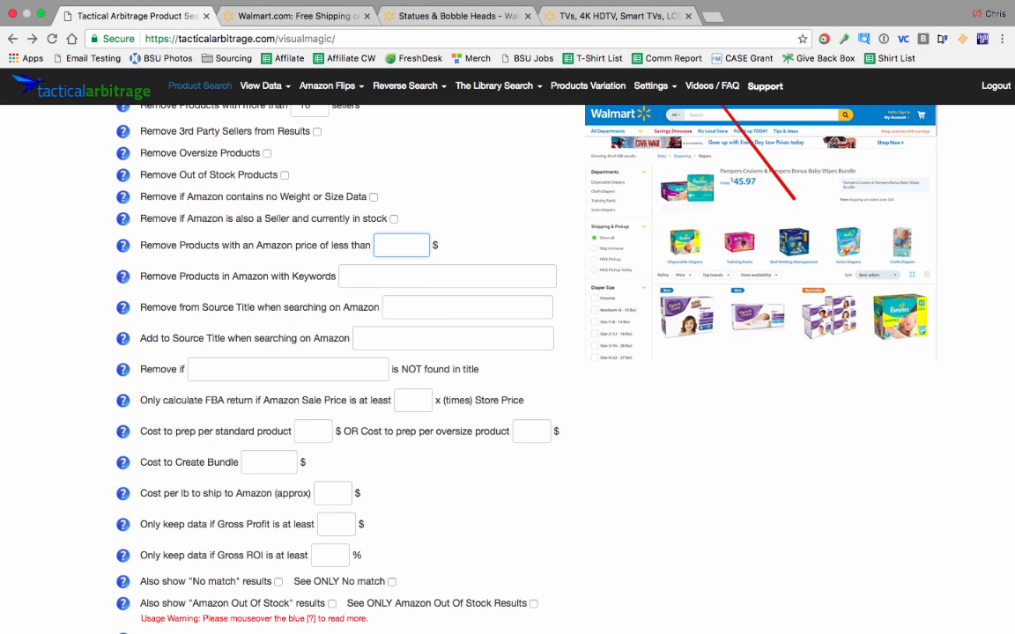
Step: Set a $10 minimum Amazon price and swap the excluded keyword 'marvel' for 'bundle'
type("10")
left_click(374, 276)
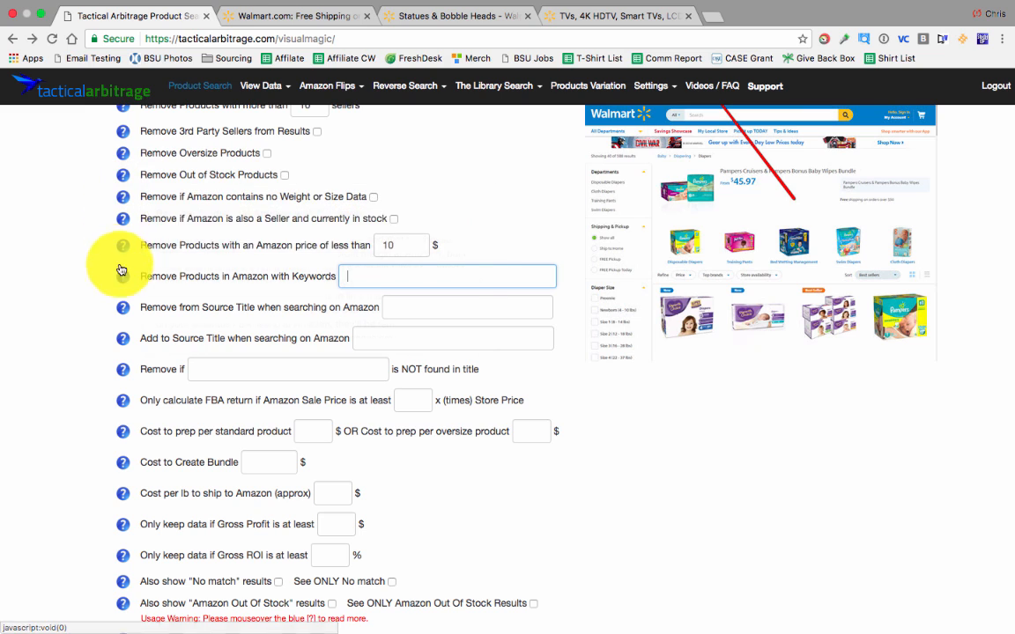
mouse_move(122, 286)
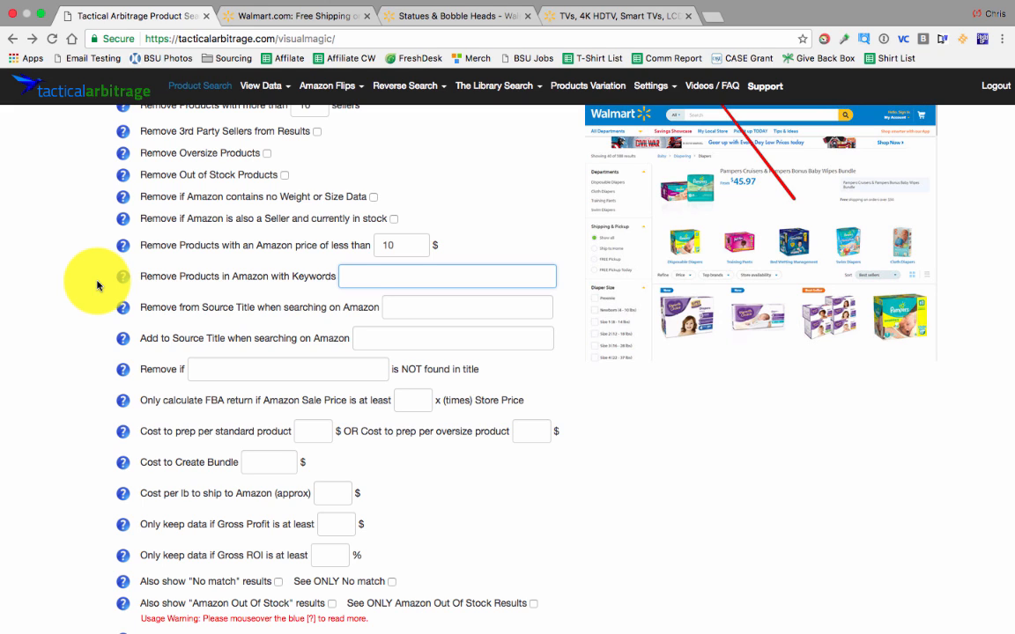
type("marvel")
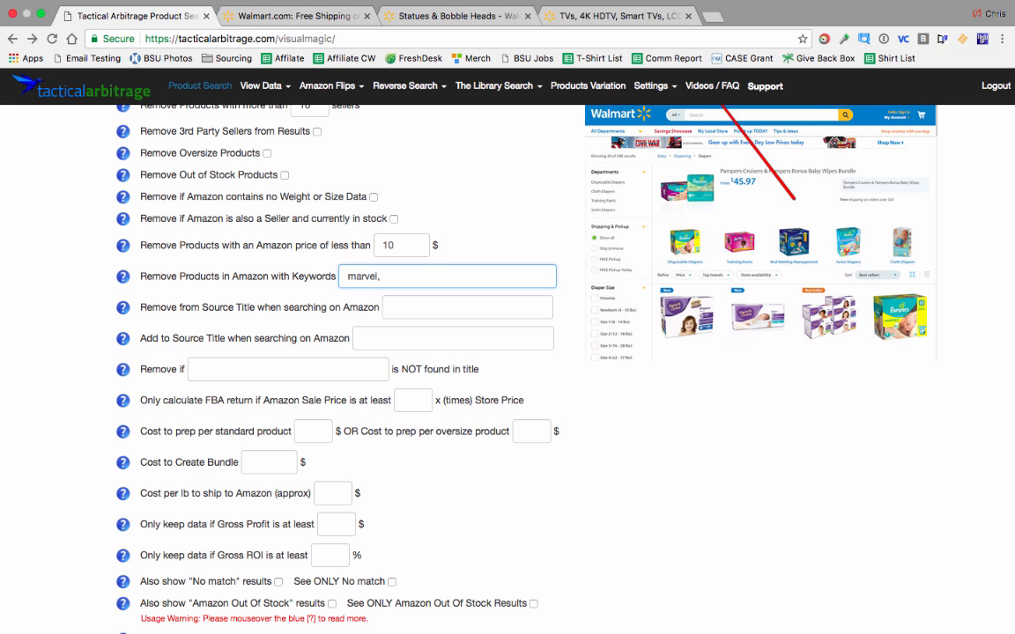
type(",")
key("BackSpace")
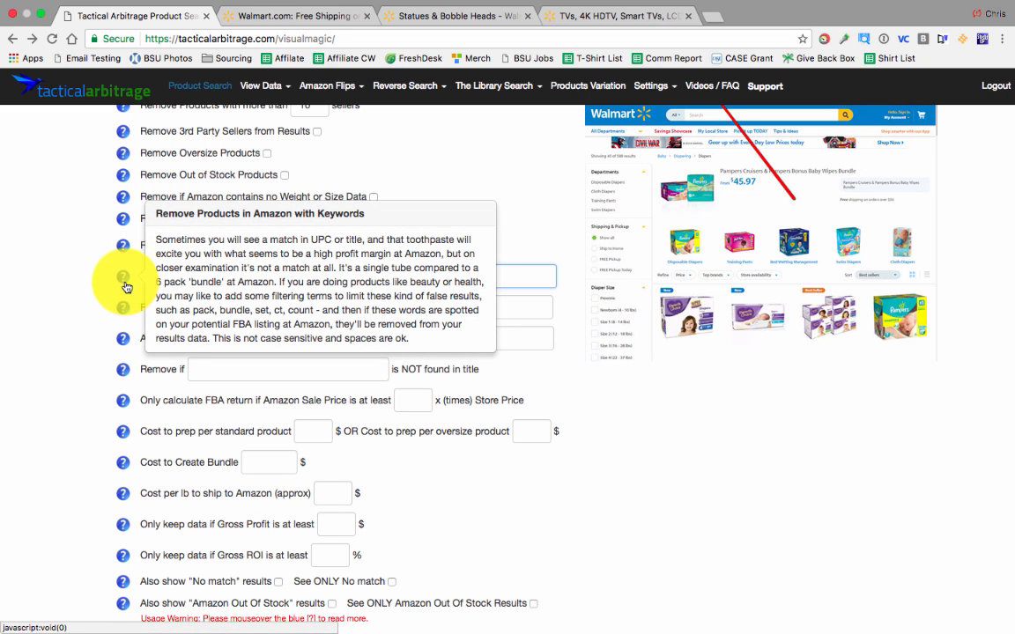
left_click_drag(381, 277, 204, 266)
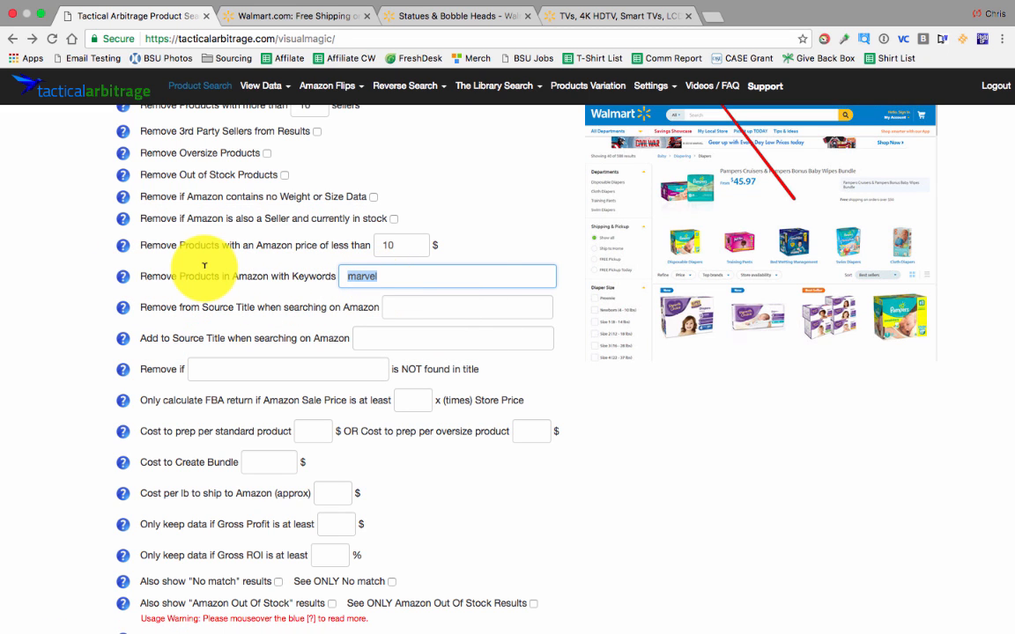
type("bundle")
key("BackSpace")
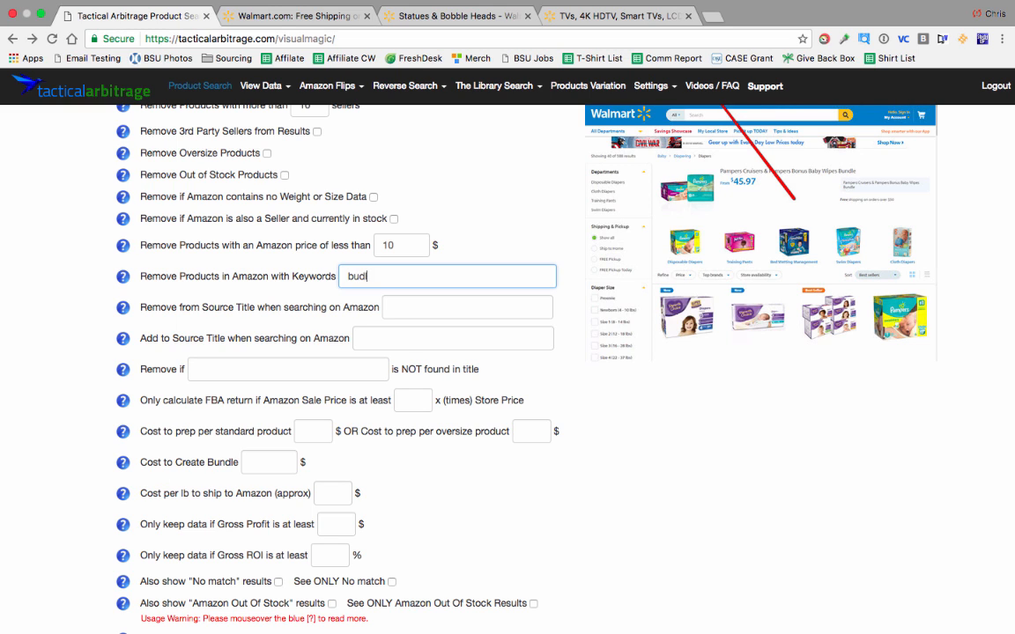
key("BackSpace")
key("BackSpace")
type("dle")
Step: Append 'pack' and 'set' to the excluded Amazon keywords after 'bundle'
type(", pack, set,")
left_click(394, 280)
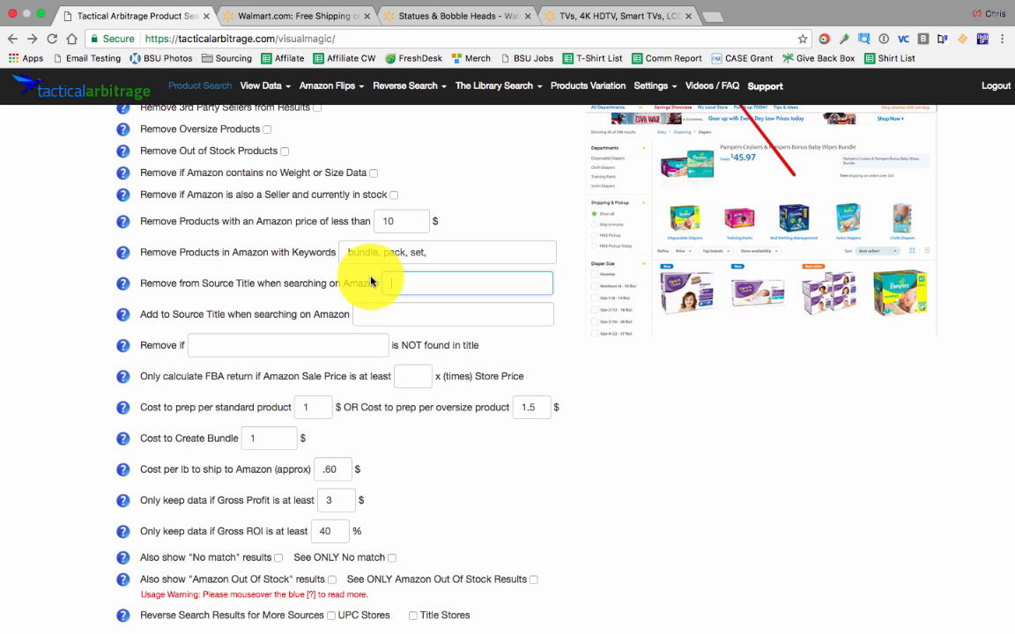
Step: Enter 'sale' as the word removed from source titles and 'yankee candle' as the word added
type("clea")
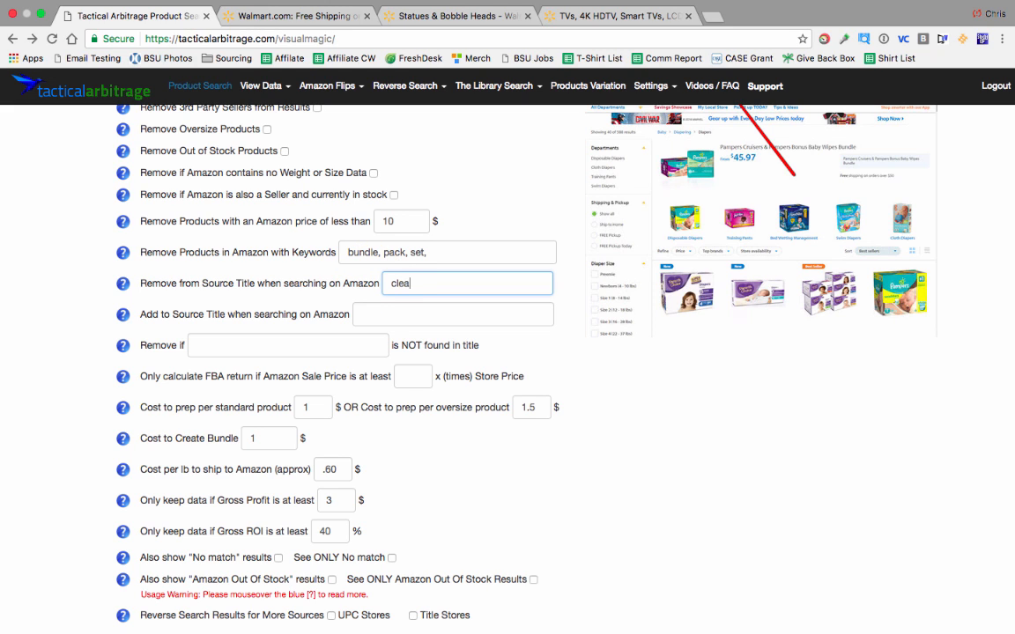
key("BackSpace")
key("BackSpace")
key("BackSpace")
key("BackSpace")
type("sale")
key("Tab")
key("Tab")
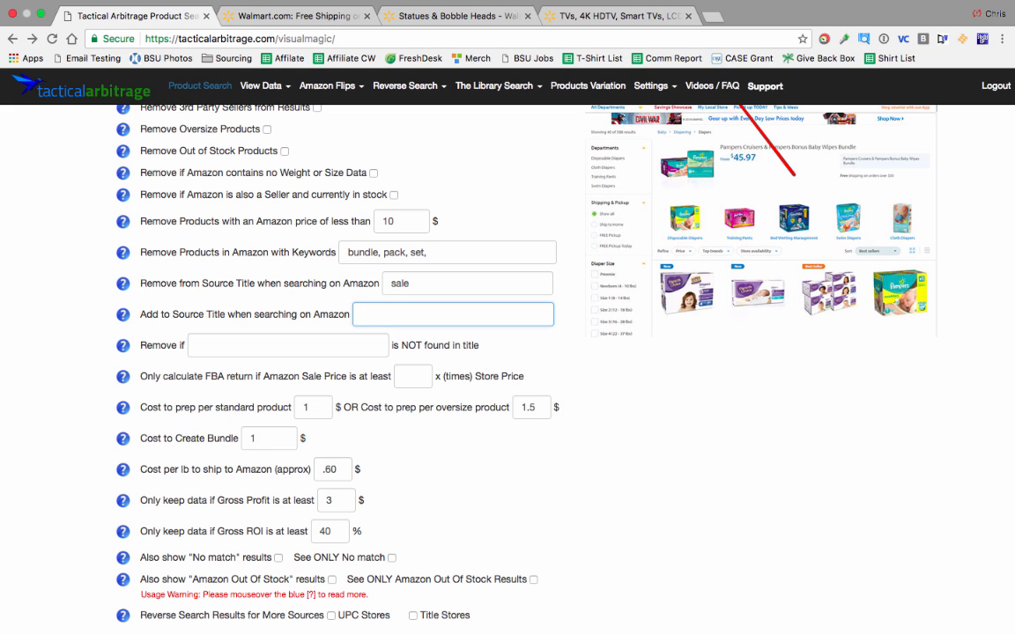
type("yankee candle")
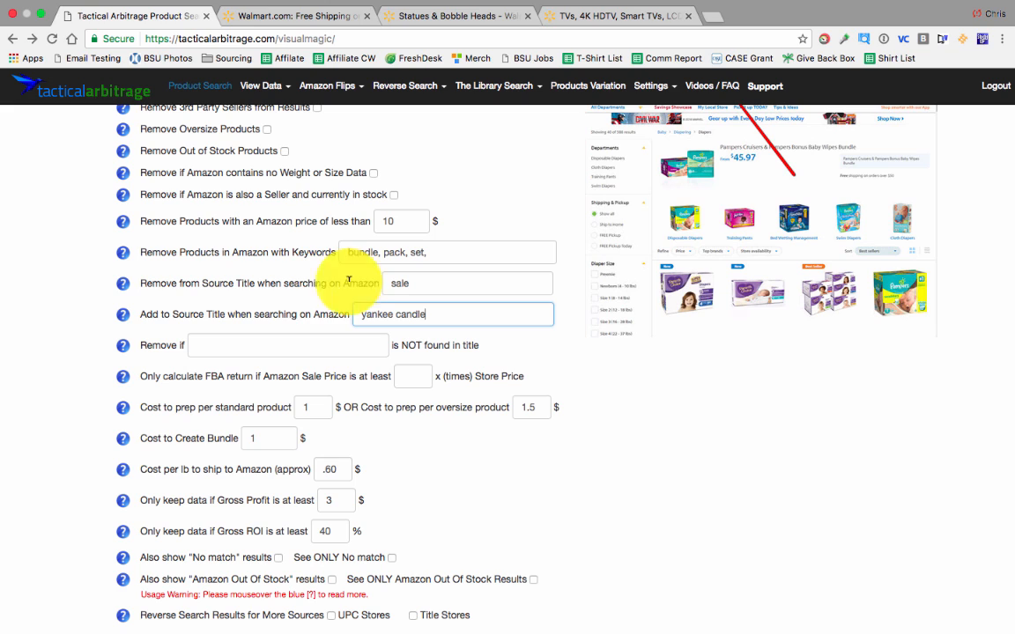
Step: Remove products whose title does not contain 'red'
left_click(296, 333)
left_click(290, 344)
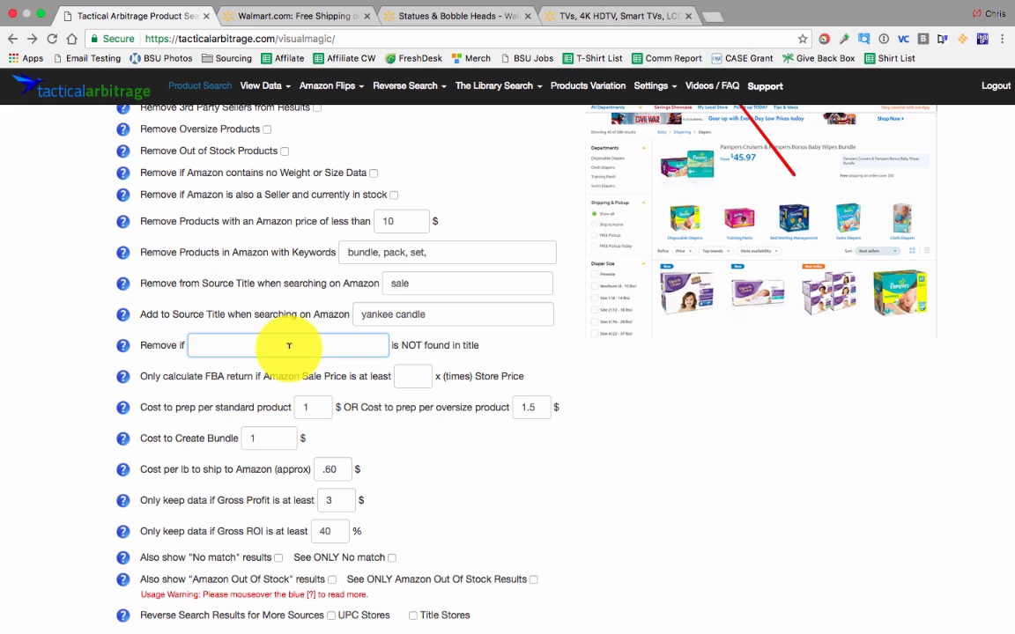
type("red")
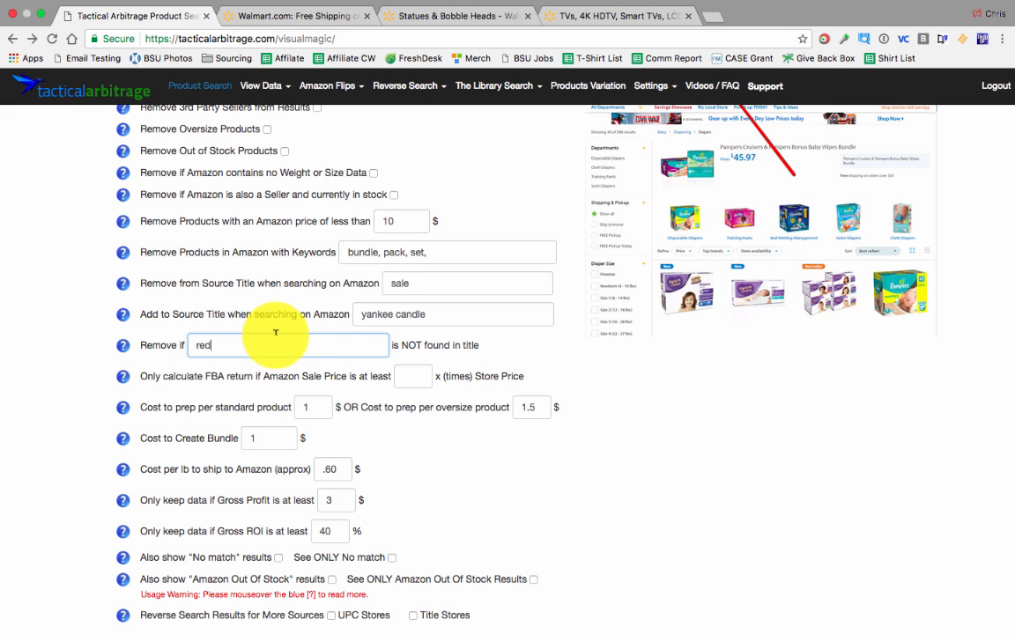
Step: Require the Amazon sale price to be at least 2 times the store price
scroll(268, 326, "down", 3)
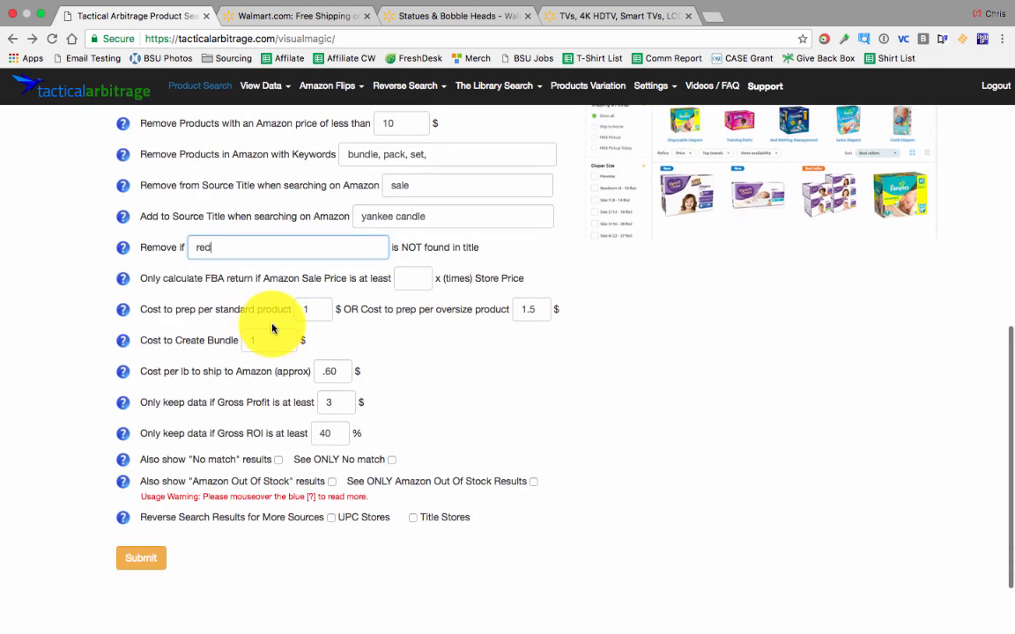
left_click(395, 280)
type("2")
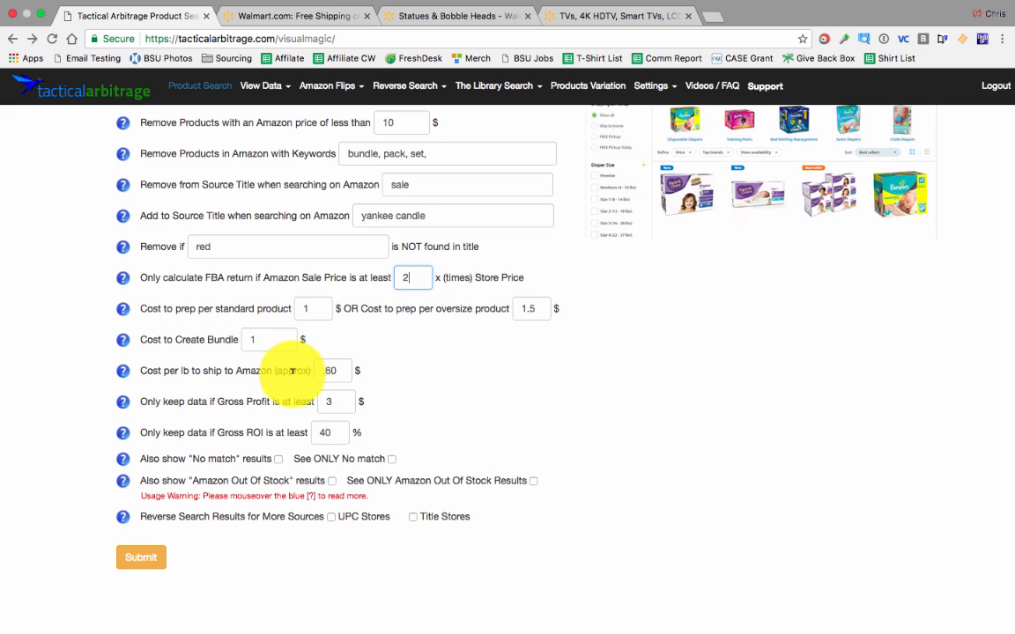
scroll(269, 367, "down", 3)
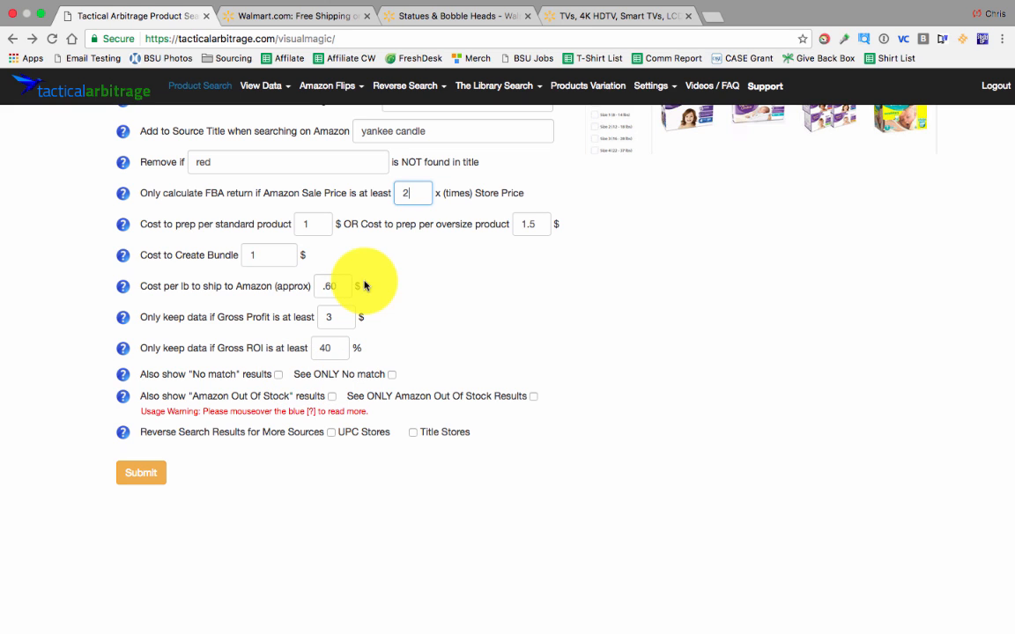
triple_click(329, 286)
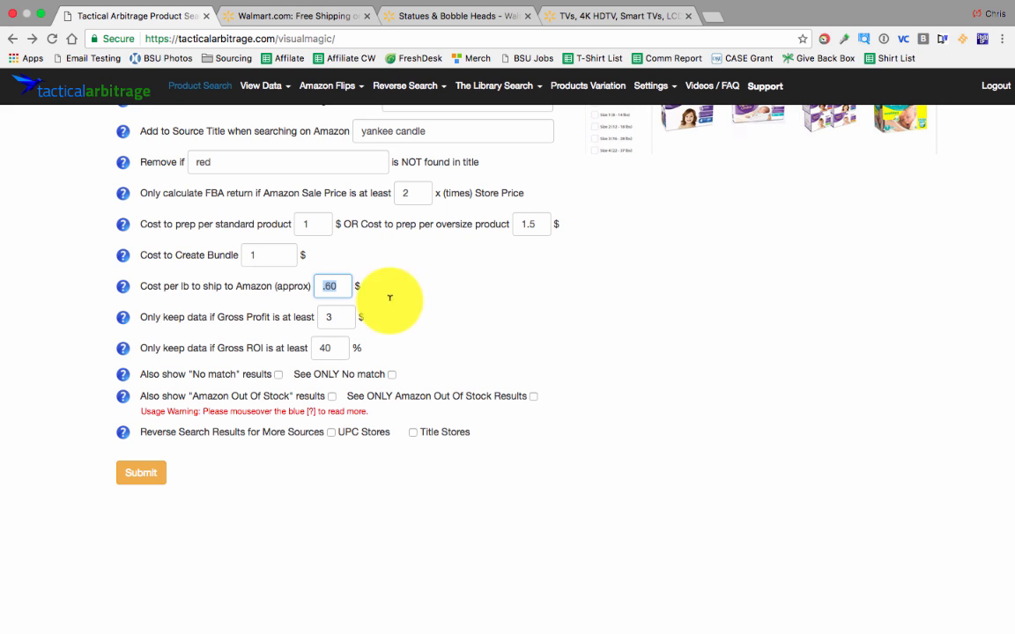
scroll(327, 333, "down", 1)
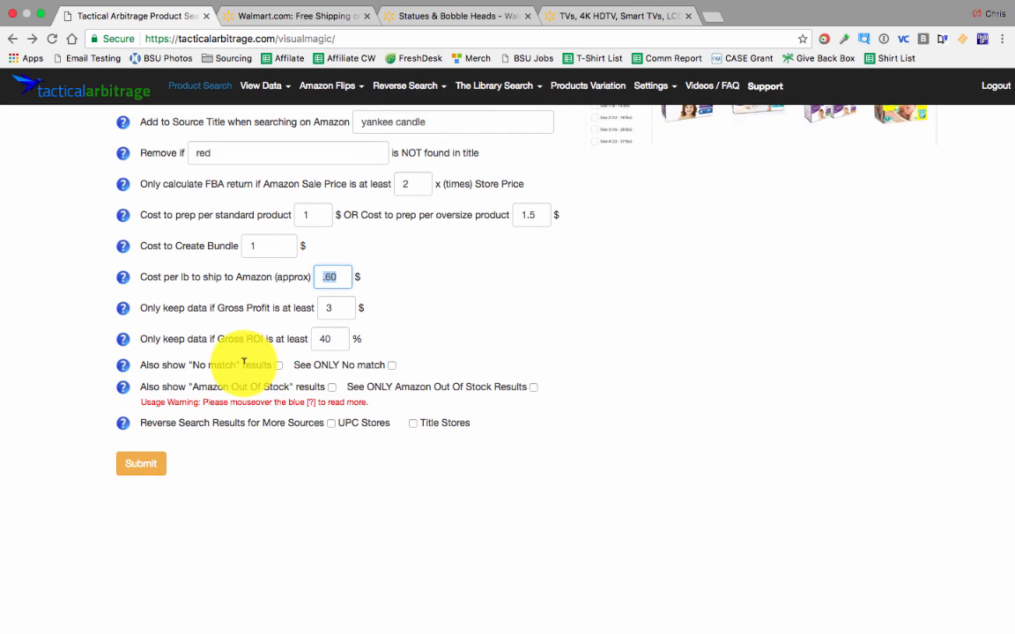
mouse_move(123, 388)
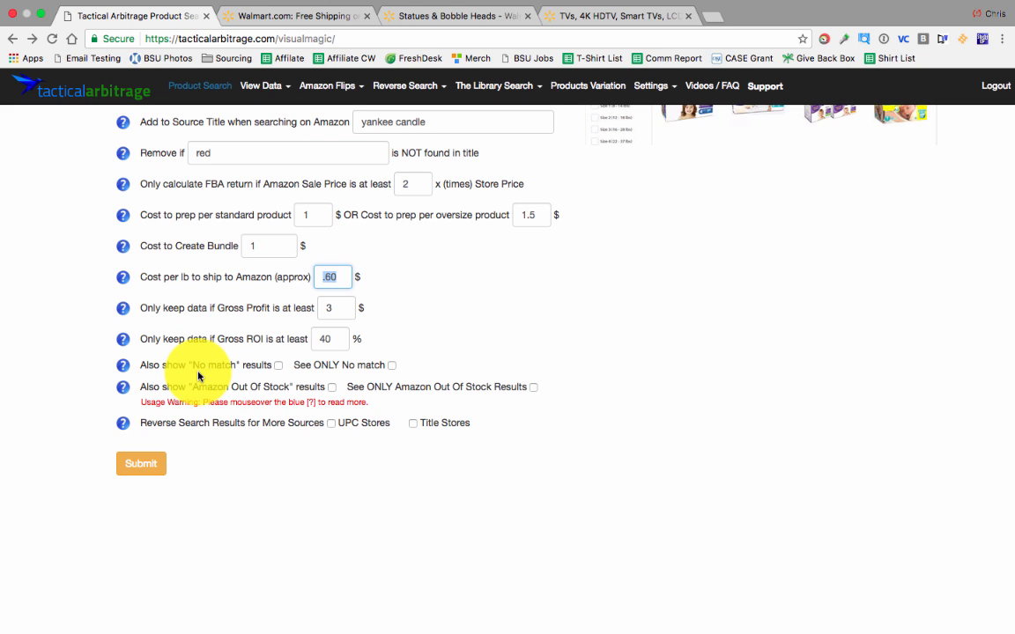
left_click(276, 373)
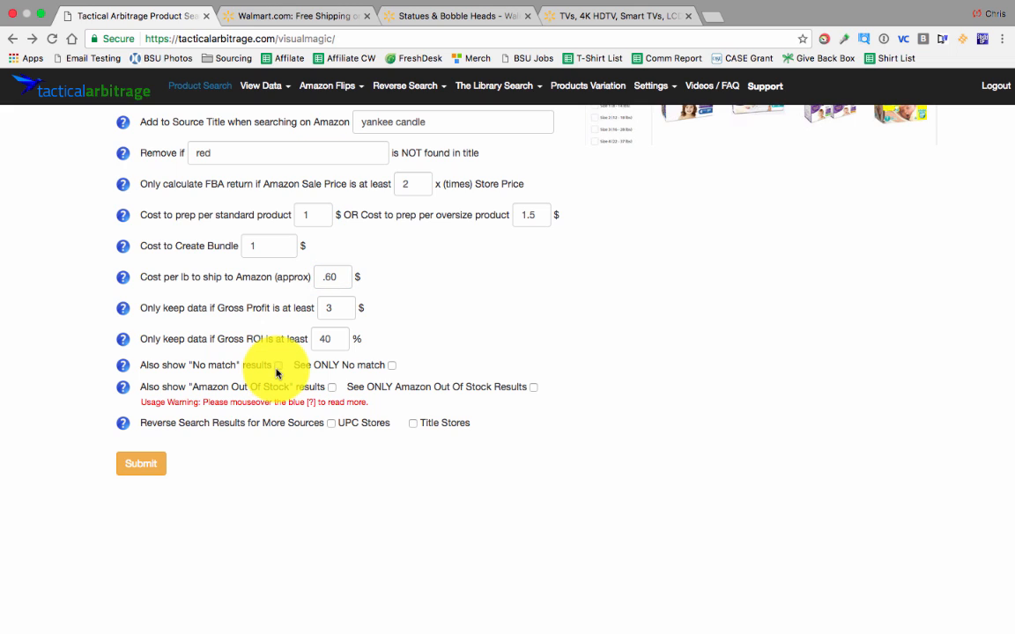
left_click(277, 366)
left_click(278, 366)
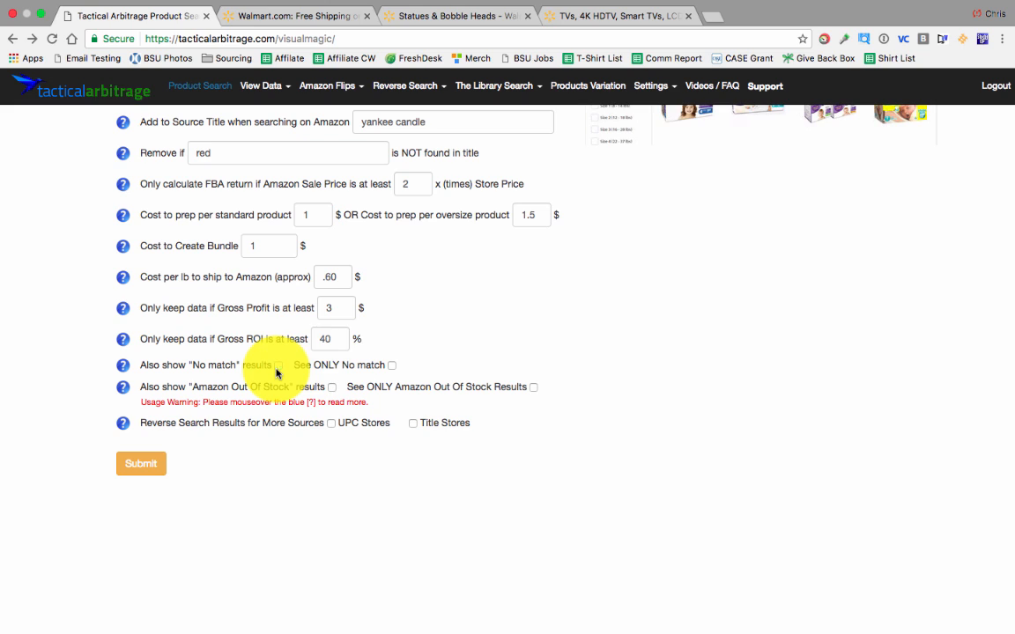
left_click(391, 365)
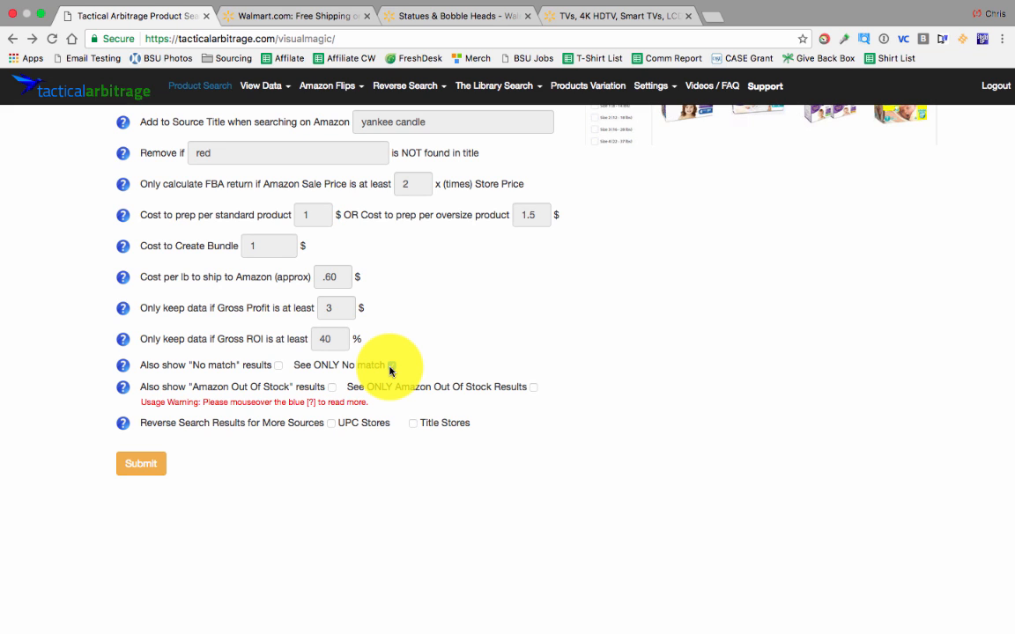
scroll(356, 283, "up", 5)
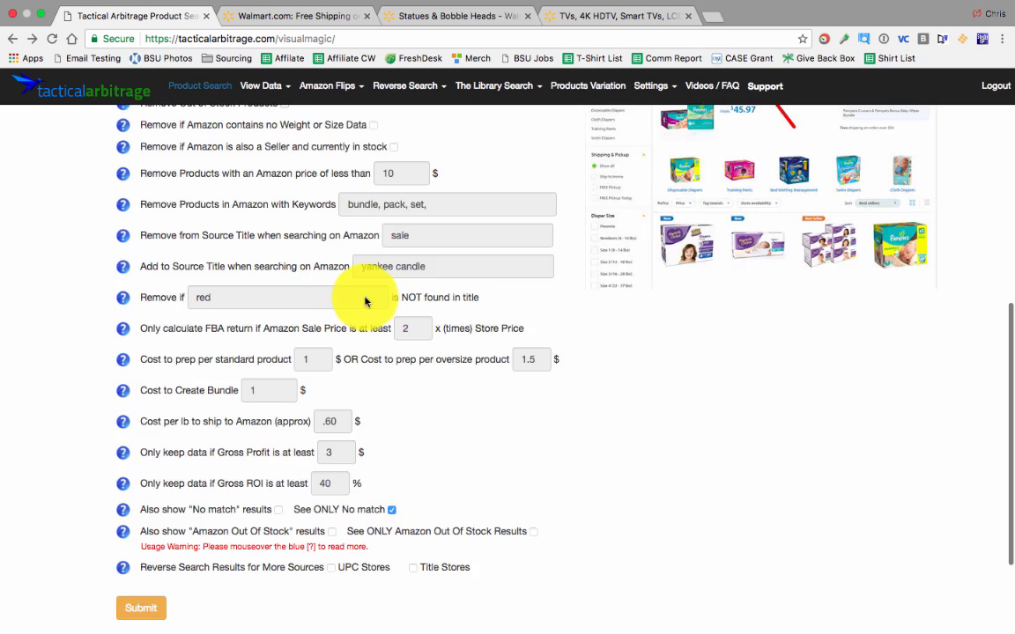
scroll(365, 301, "up", 1)
scroll(365, 300, "down", 1)
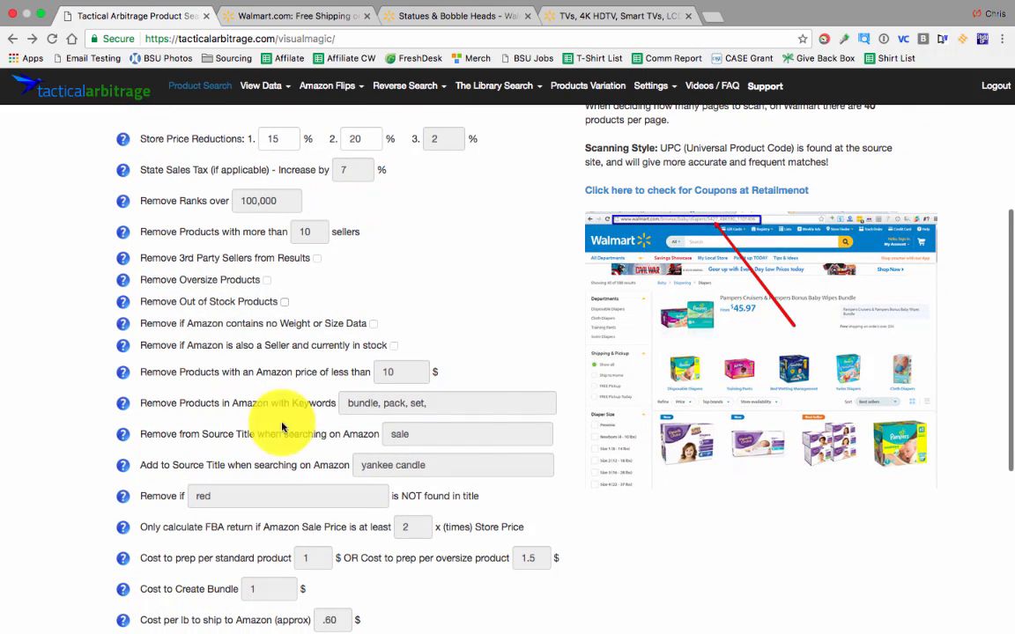
scroll(395, 405, "down", 4)
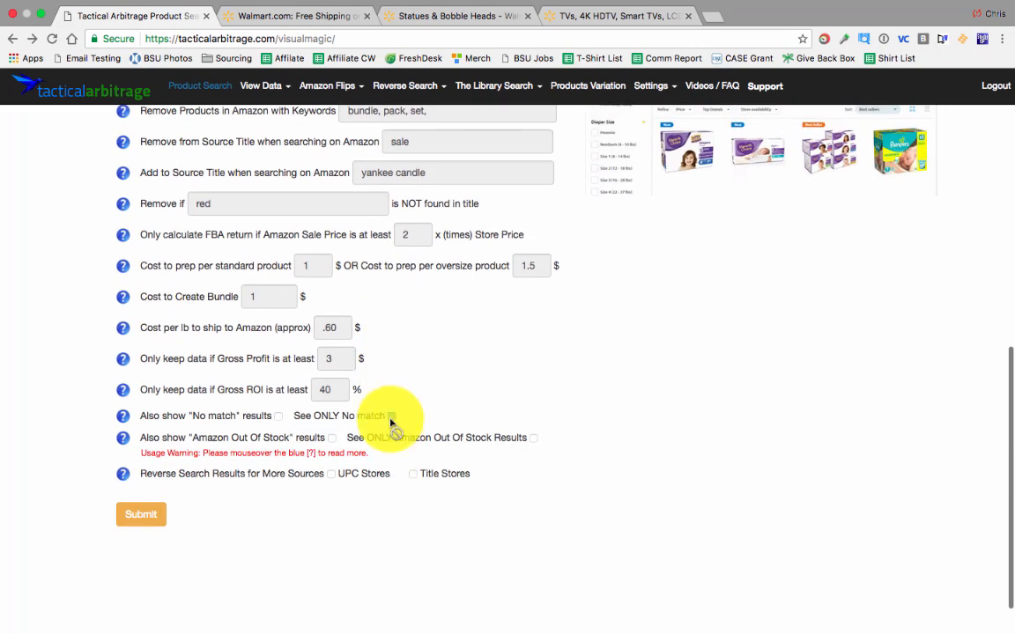
left_click(392, 418)
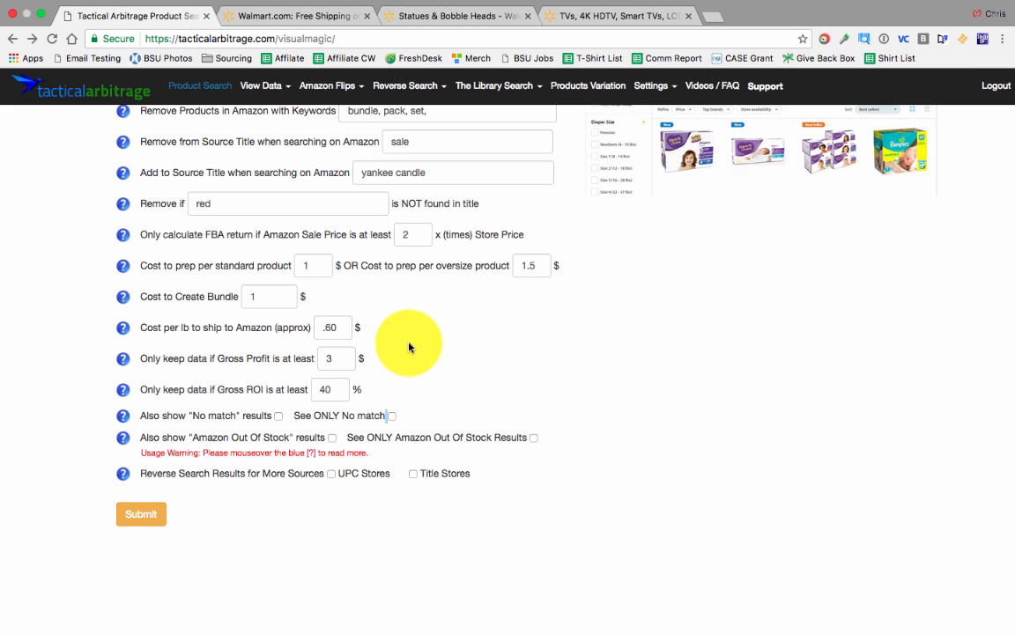
scroll(408, 347, "down", 1)
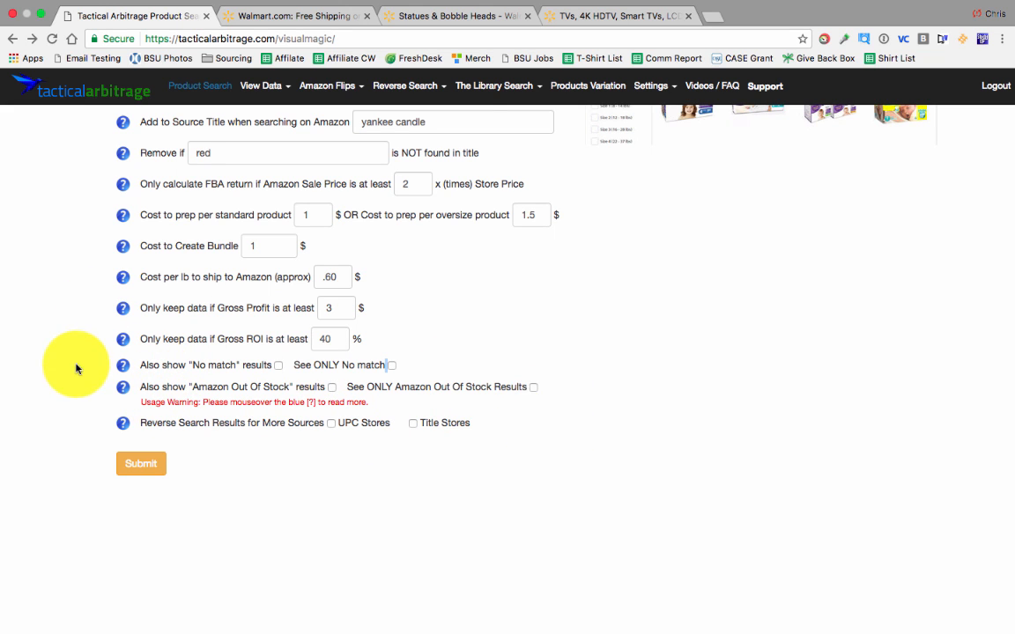
scroll(219, 423, "down", 1)
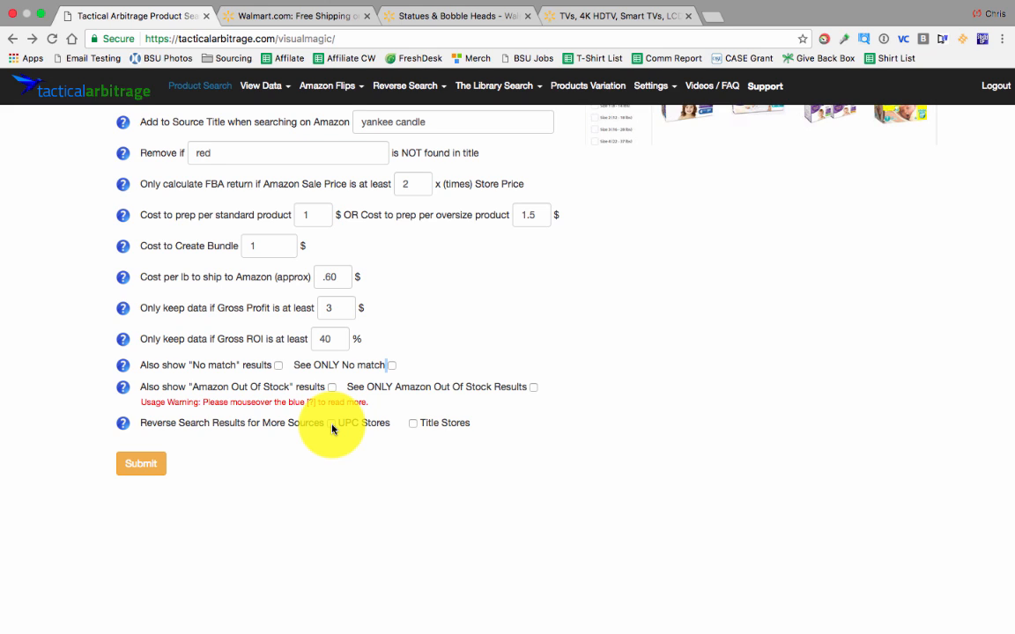
Step: Save the current filter setup under a personal test name
scroll(332, 429, "up", 10)
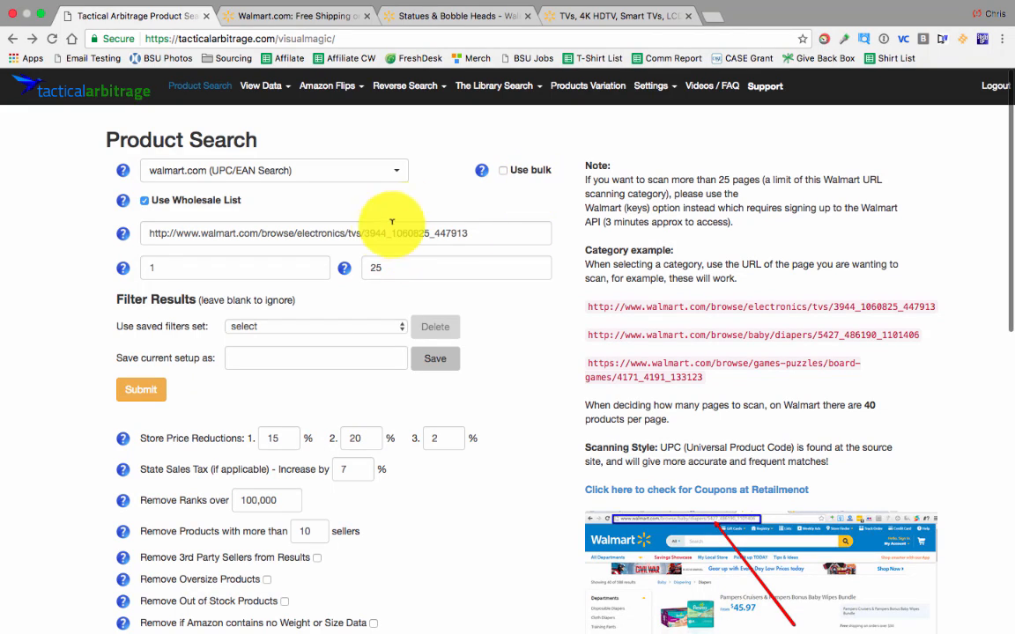
left_click(285, 353)
type("Chri")
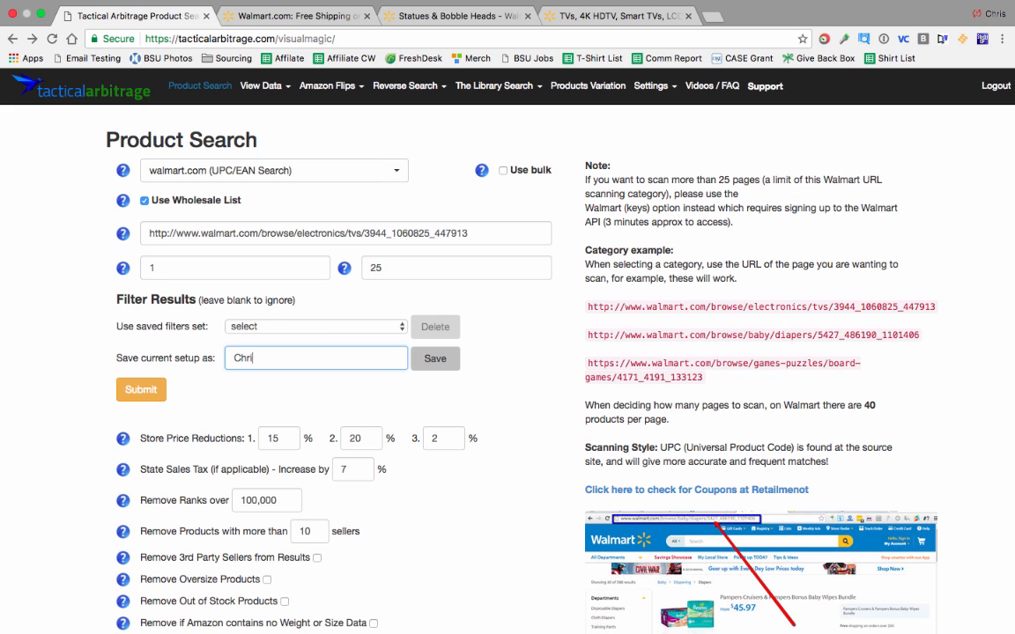
type("s Wilkey Test")
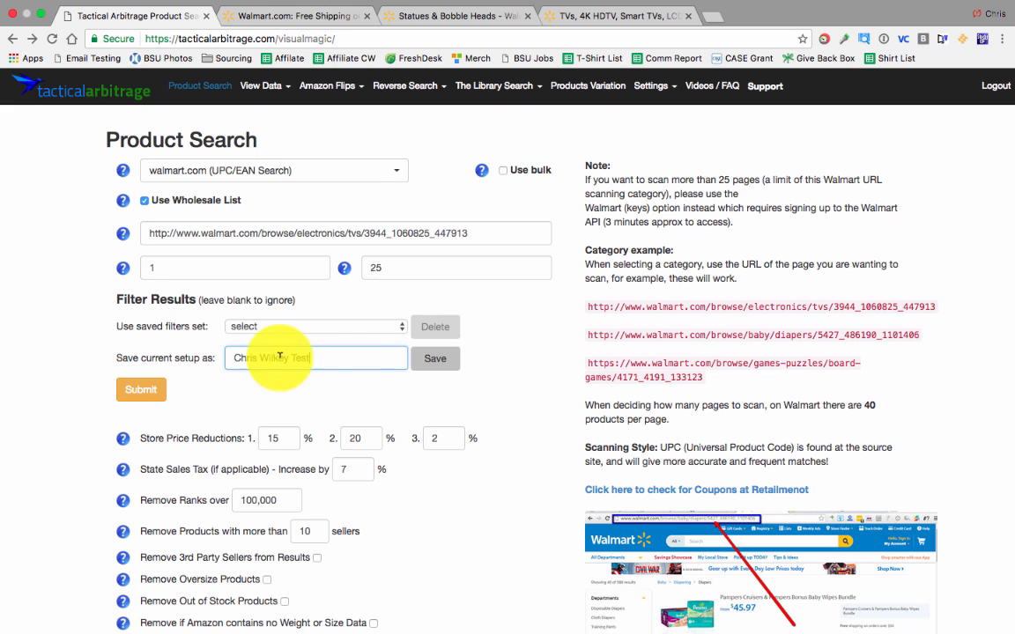
left_click(433, 361)
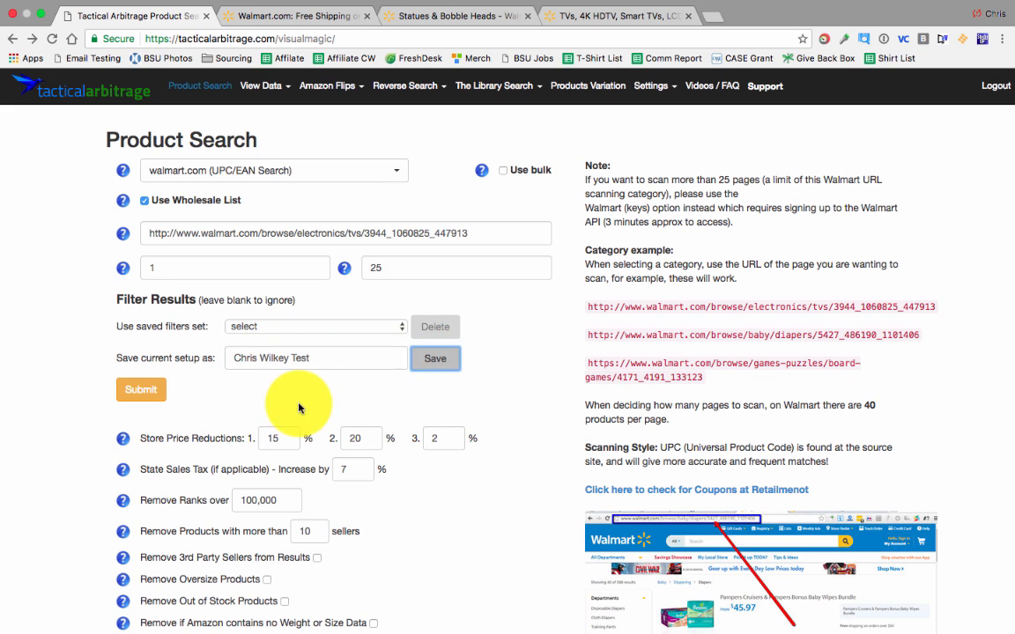
Step: Re-save the named setup and submit the Wholesale List scan
scroll(335, 392, "down", 4)
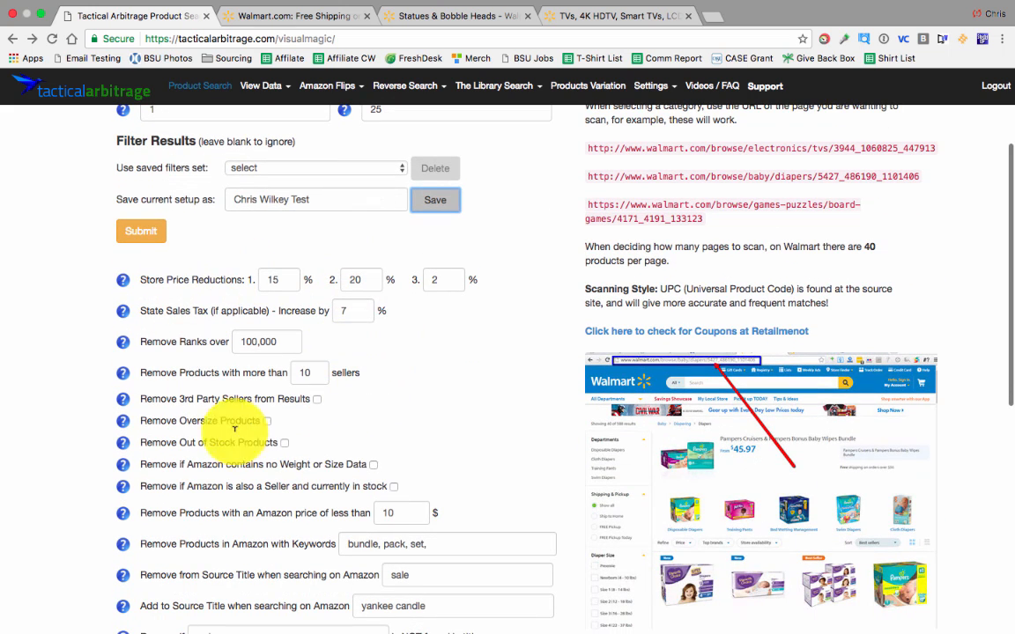
left_click(436, 206)
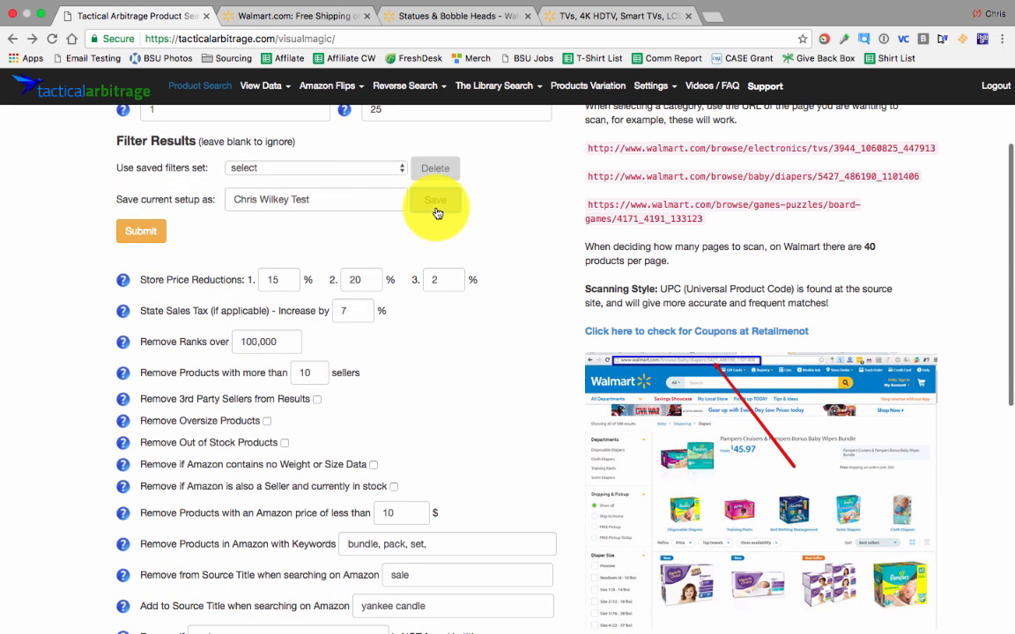
left_click(138, 229)
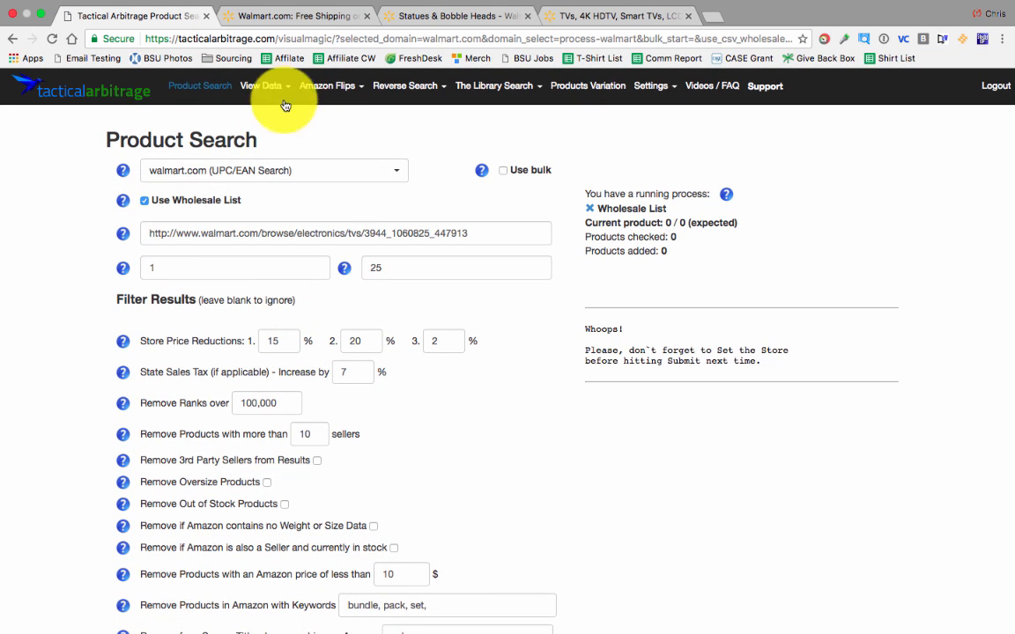
Step: Reload Product Search to a blank form, leaving the saved filters on 'select'
left_click(211, 86)
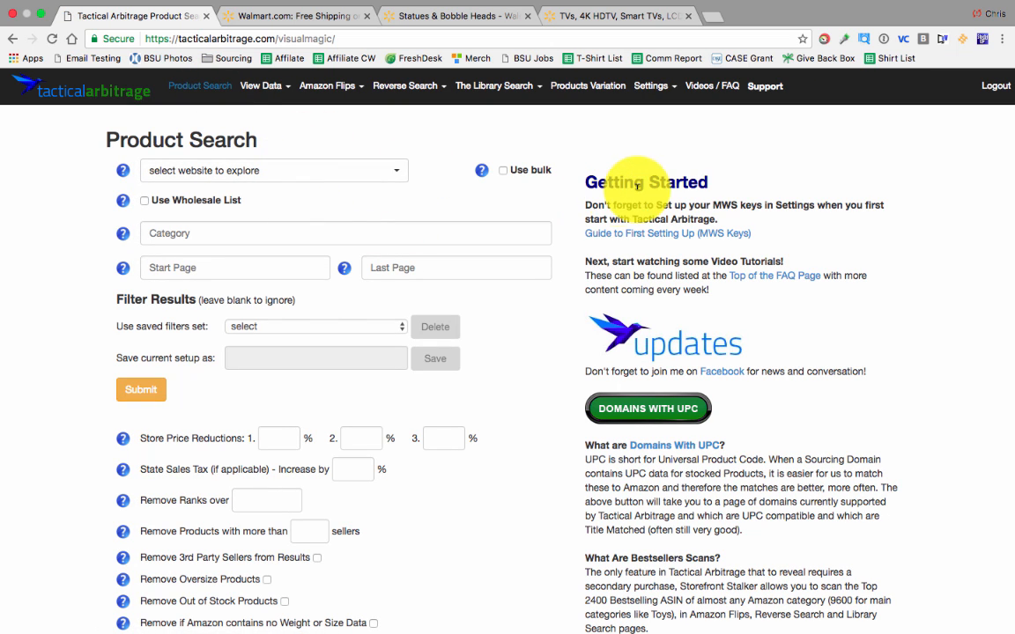
left_click(255, 327)
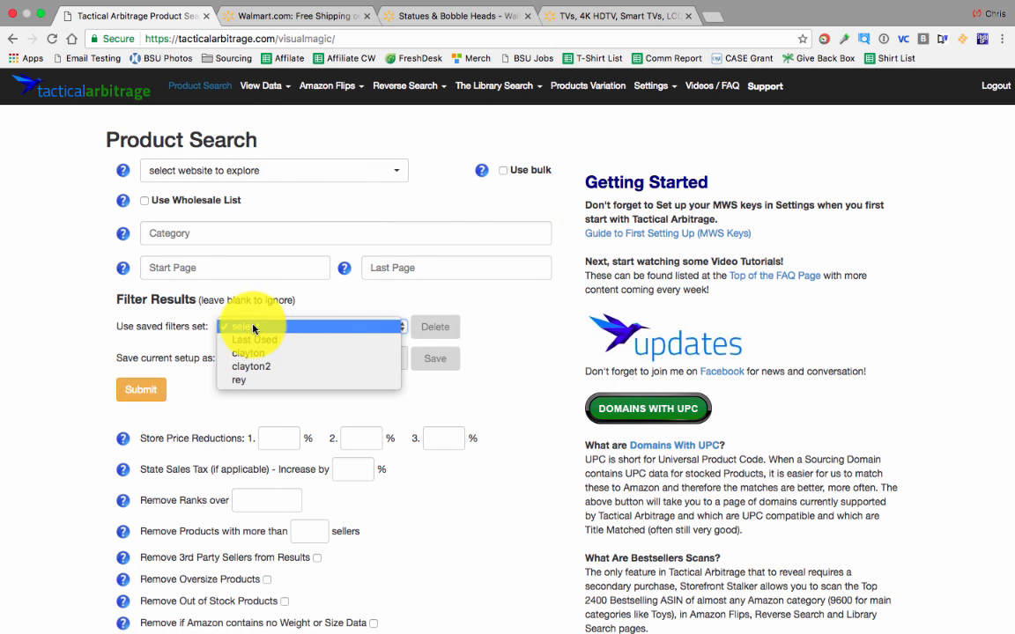
left_click(297, 331)
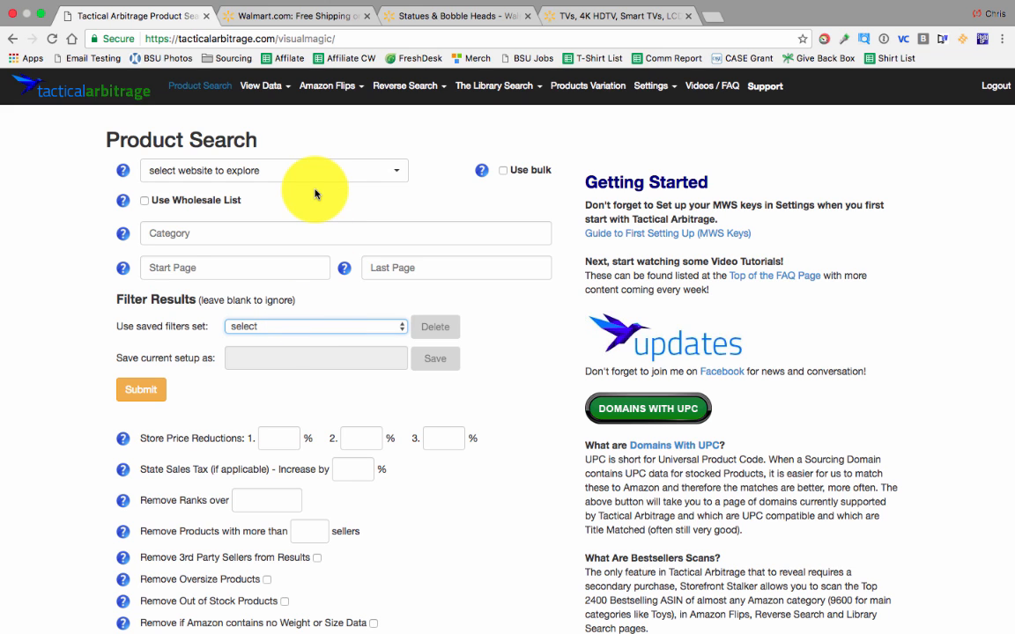
Step: Choose dollardays.com (UPC/EAN Search) and paste the blue-tooth devices example URL as the category
left_click(260, 173)
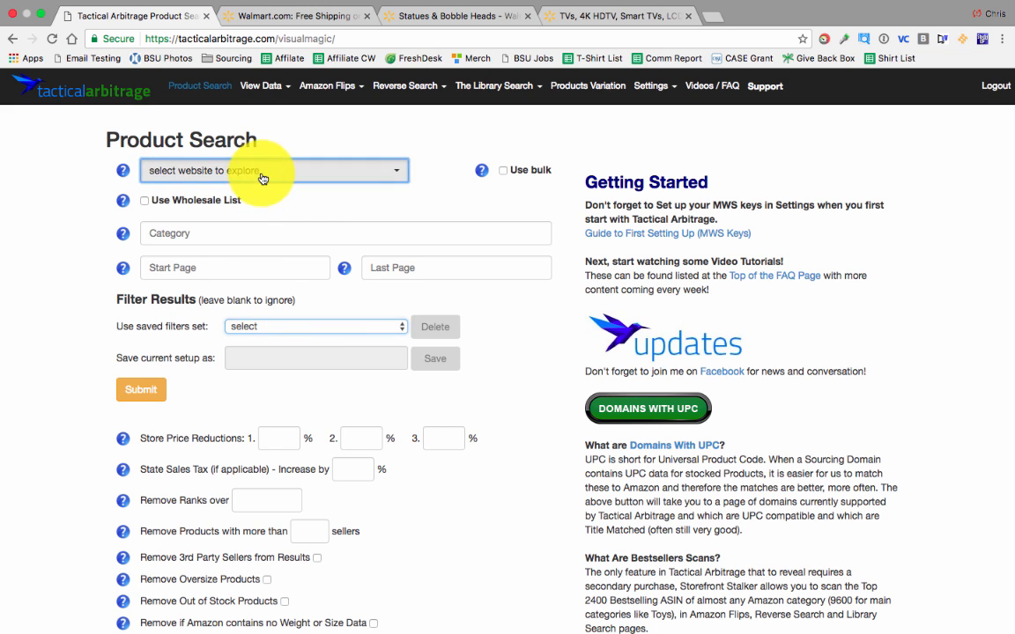
scroll(317, 313, "down", 8)
scroll(317, 313, "down", 5)
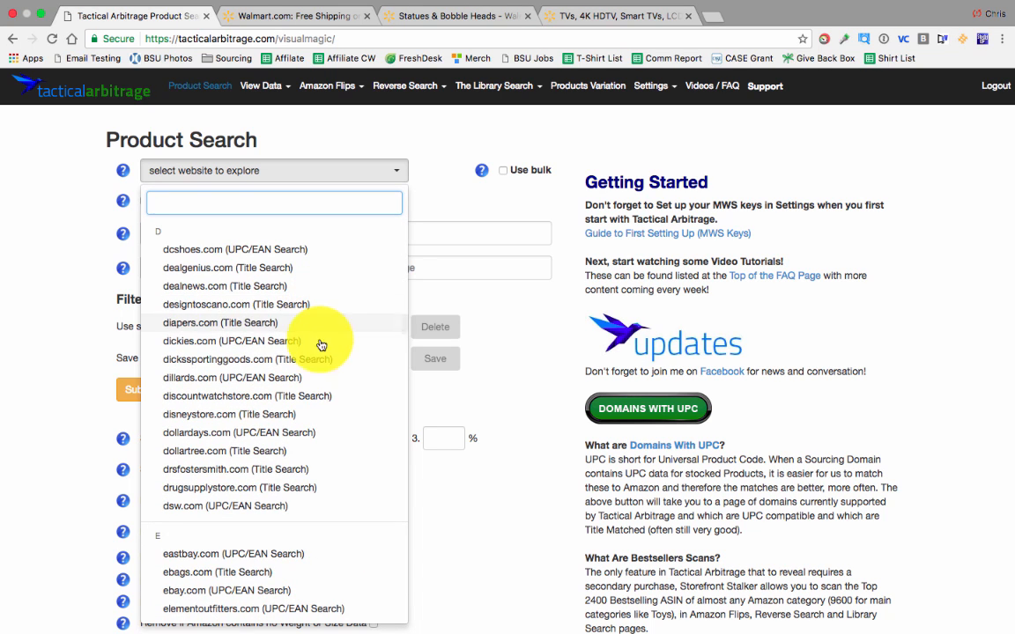
left_click(321, 433)
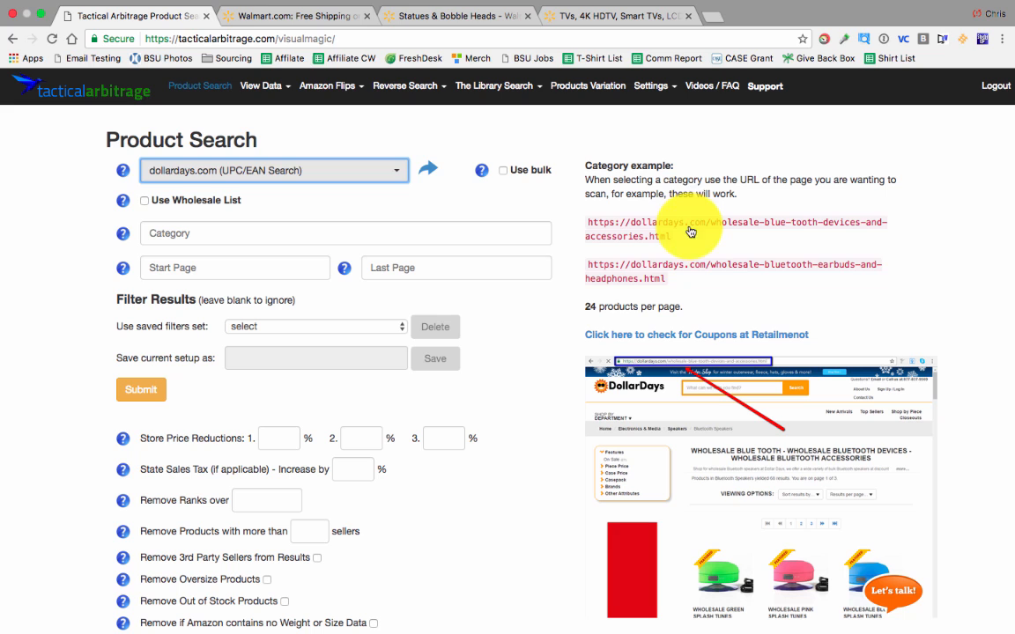
left_click_drag(673, 237, 591, 211)
key("ctrl+c")
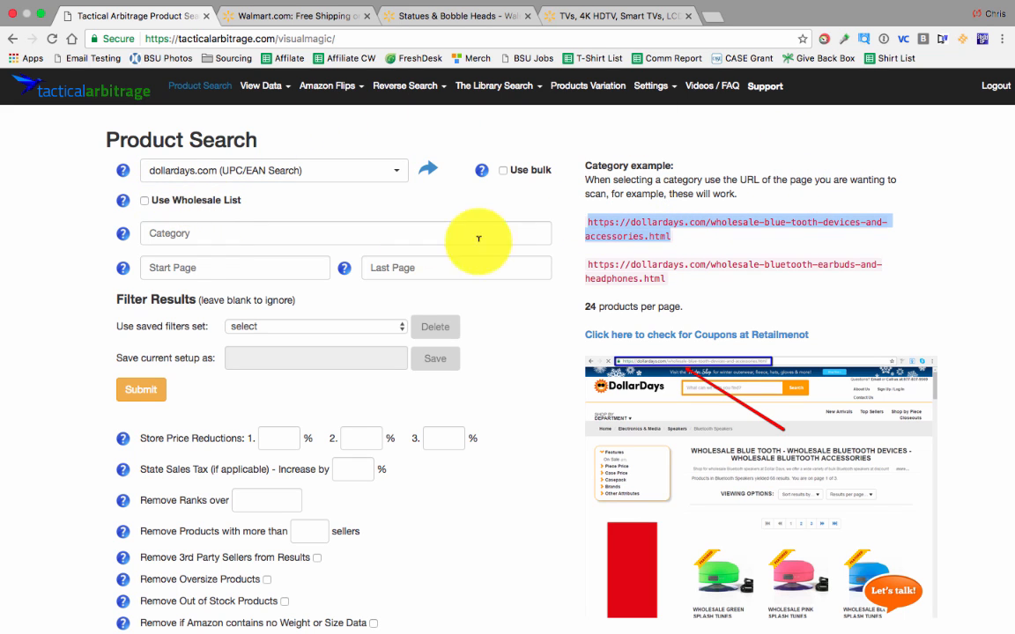
left_click(306, 227)
key("ctrl+v")
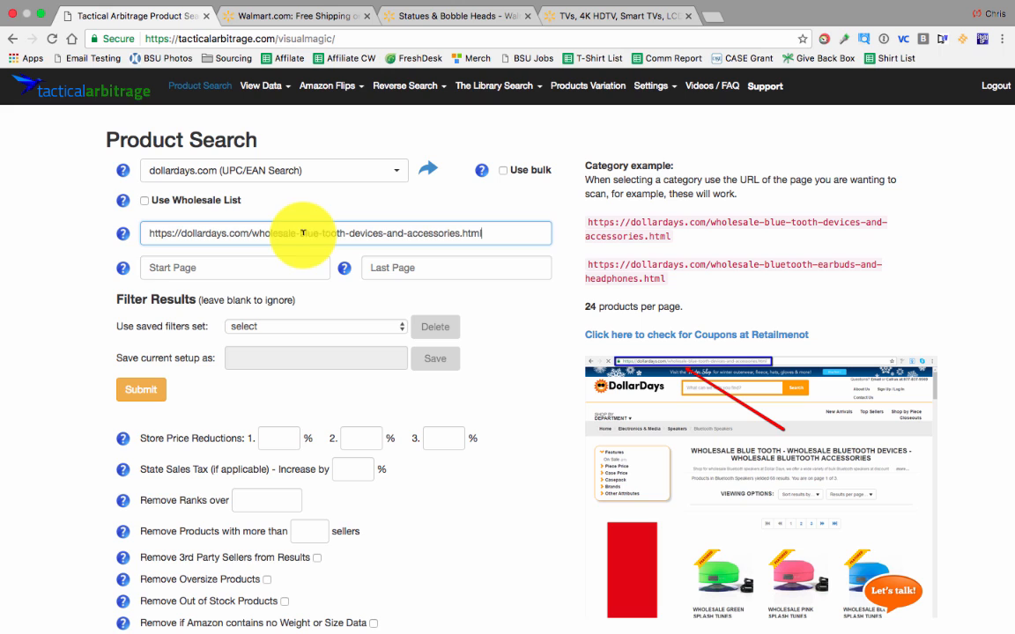
Step: Set the scan to run from start page 1 to last page 20
left_click(280, 266)
type("1")
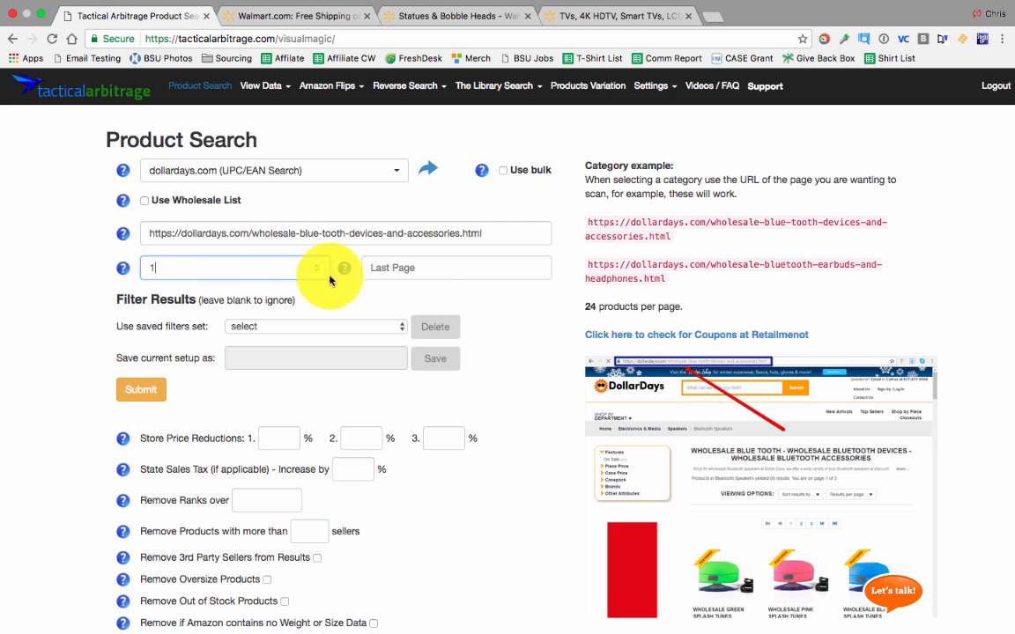
left_click(407, 267)
type("20")
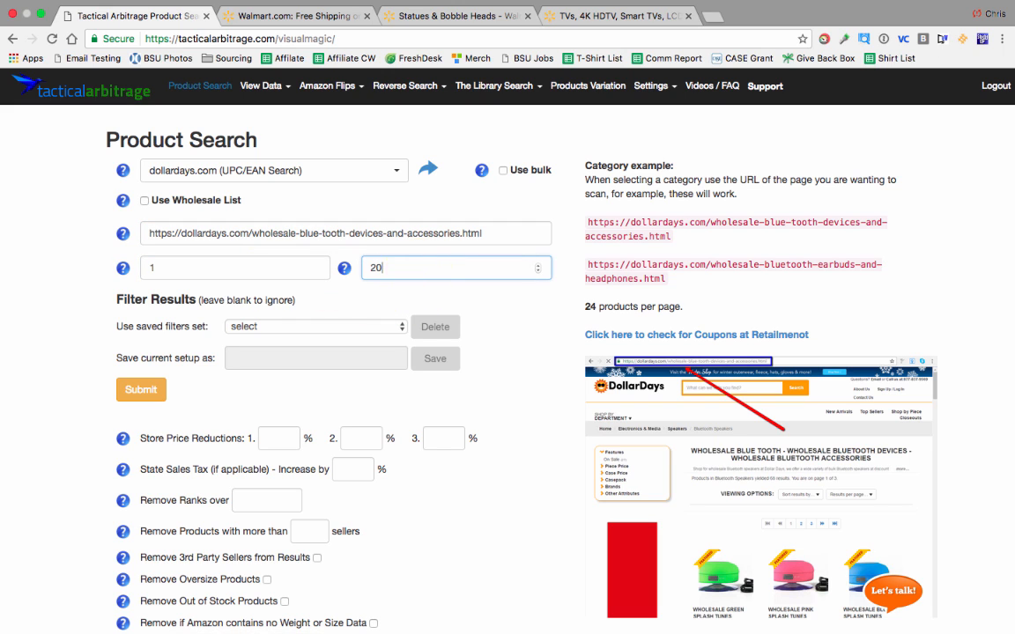
left_click(361, 398)
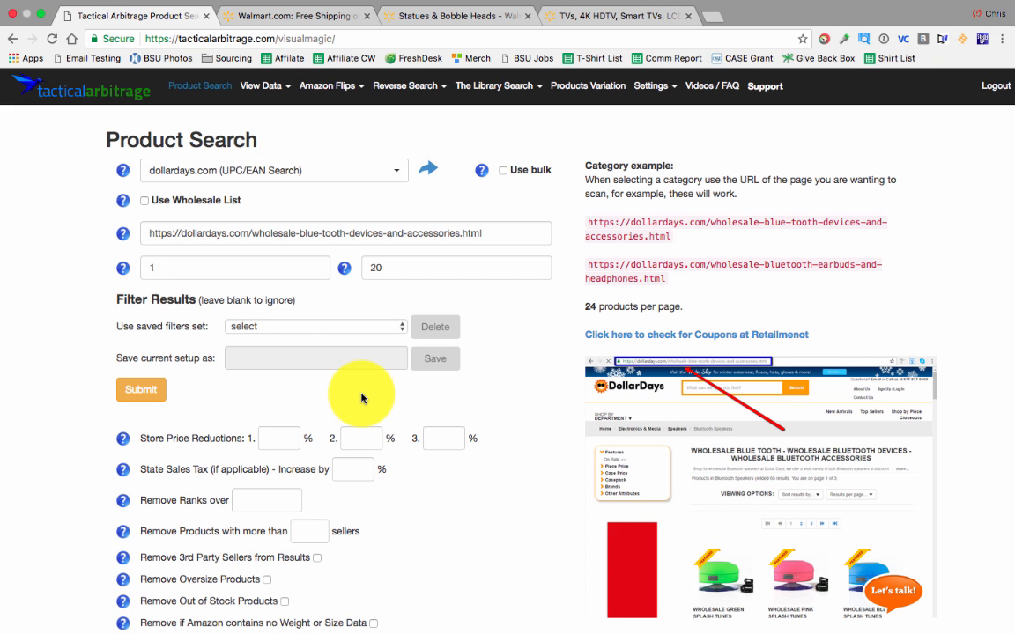
scroll(203, 326, "down", 1)
scroll(235, 397, "down", 4)
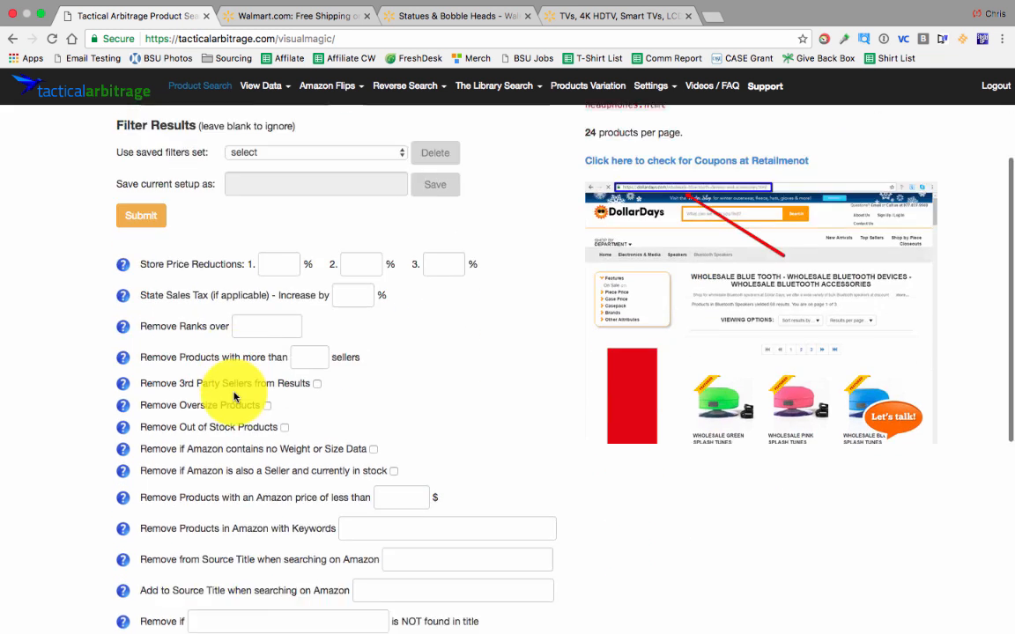
scroll(234, 397, "down", 5)
scroll(235, 389, "up", 5)
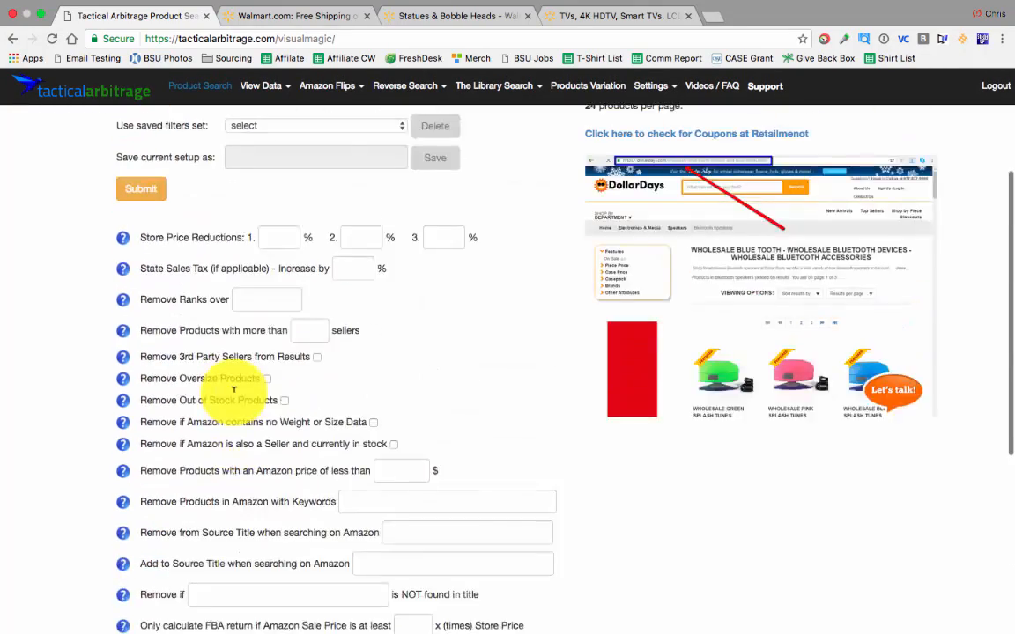
scroll(234, 392, "up", 2)
scroll(235, 392, "down", 5)
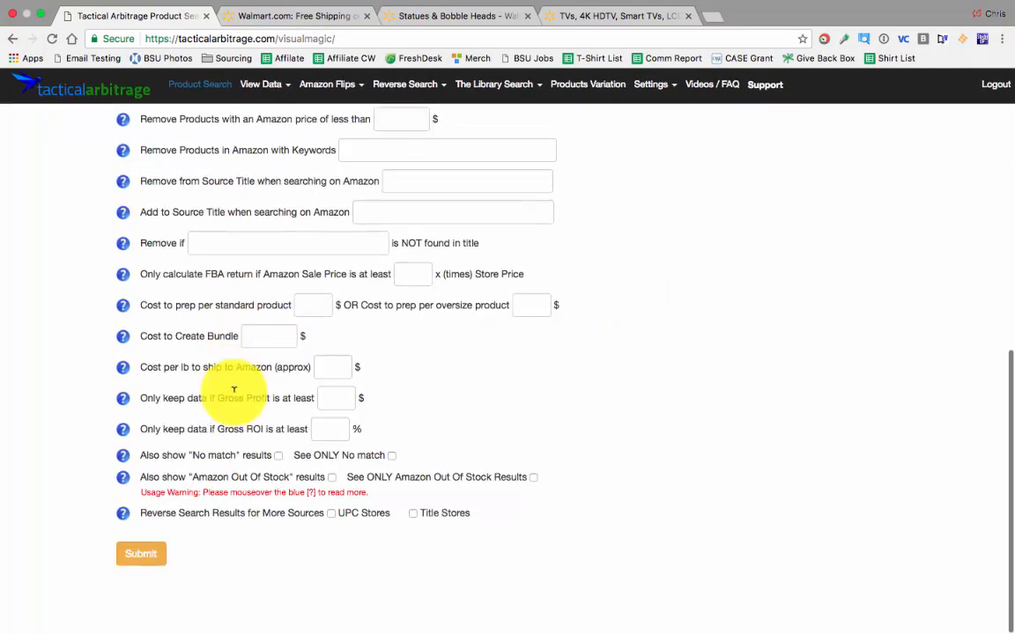
Step: Submit the dollardays.com pages 1–20 scan and watch it reach 10 of 480 products, 7 added
left_click(139, 555)
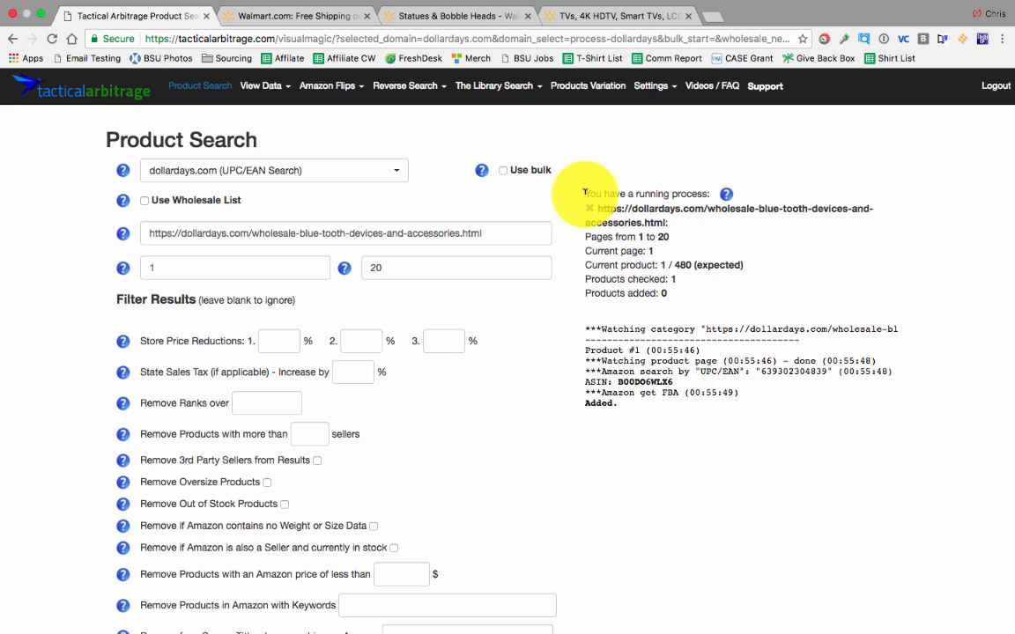
mouse_move(722, 205)
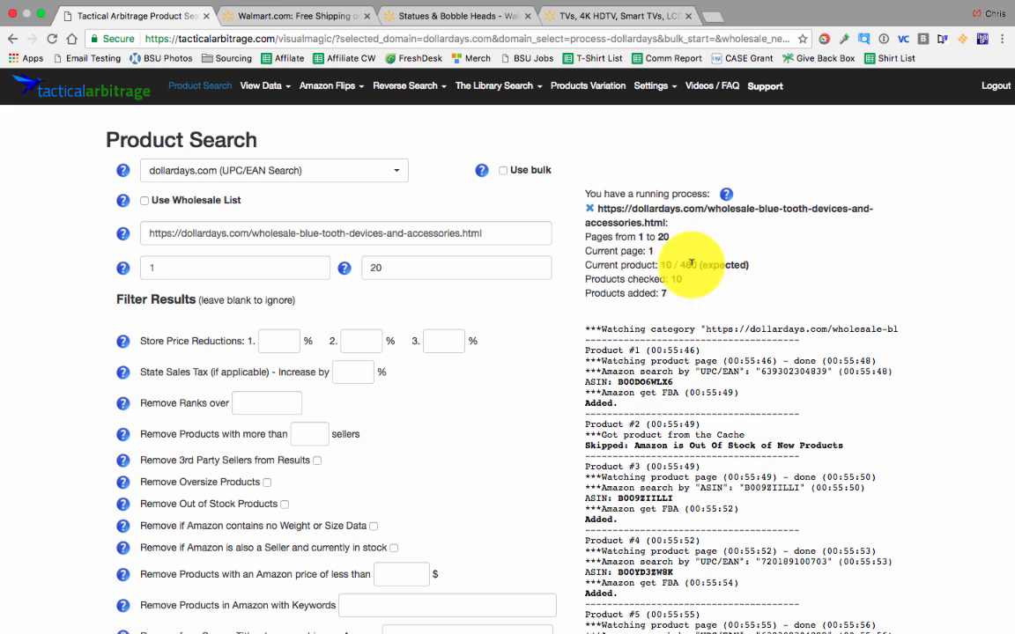
Step: Review the process log's Added or Skipped entries for the first products as the scan reaches page 2
scroll(594, 257, "down", 1)
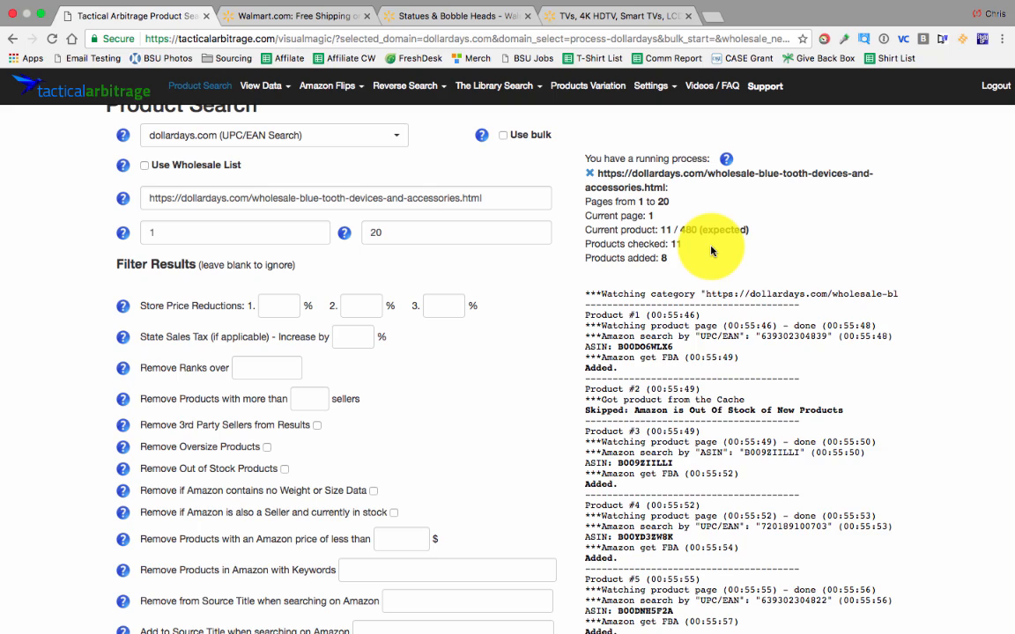
scroll(712, 252, "down", 1)
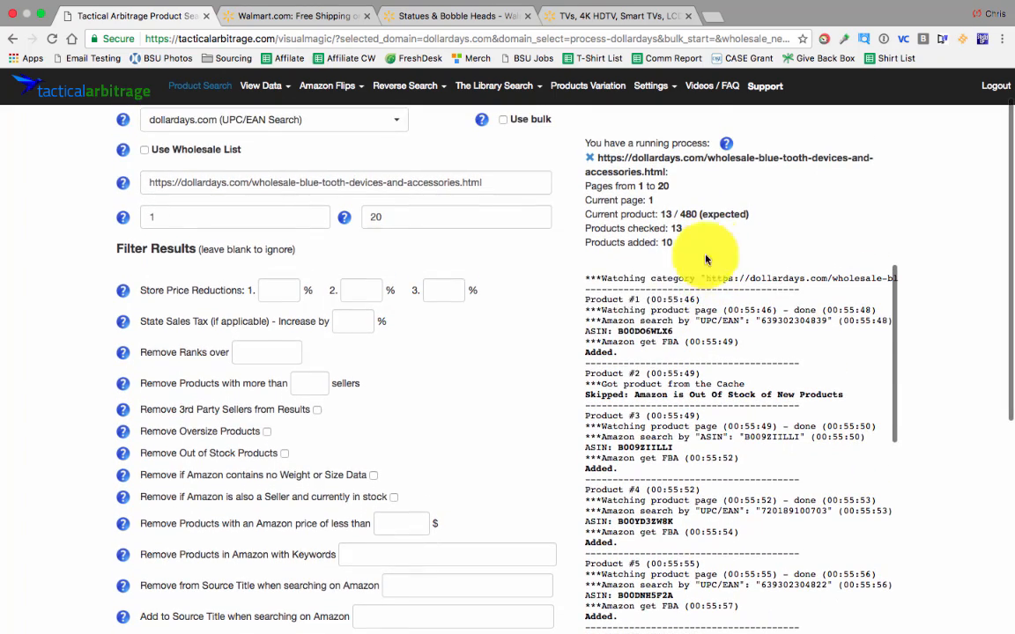
scroll(566, 311, "down", 2)
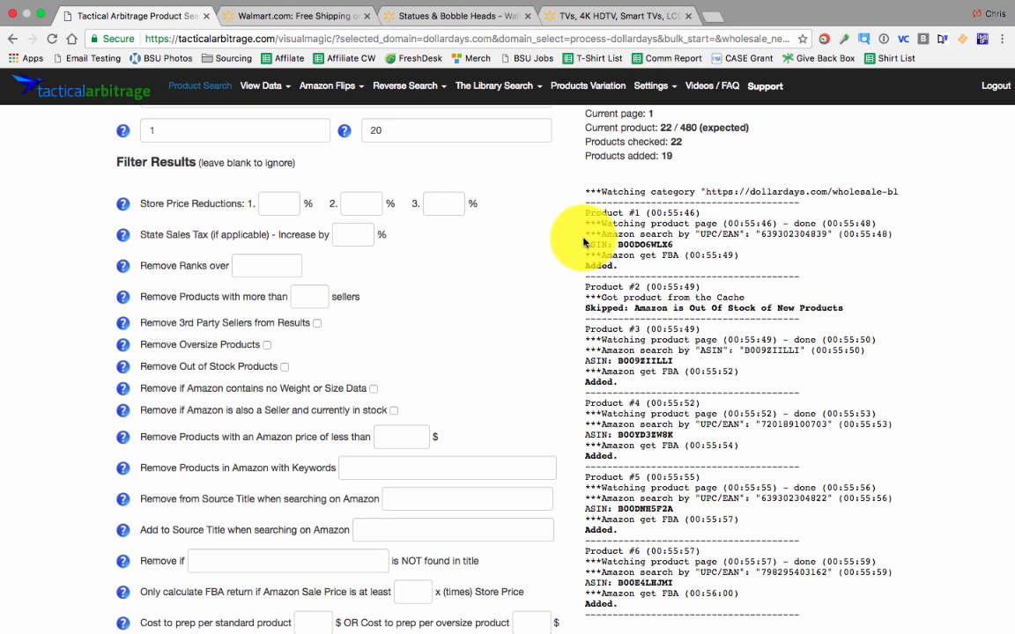
left_click_drag(671, 240, 729, 252)
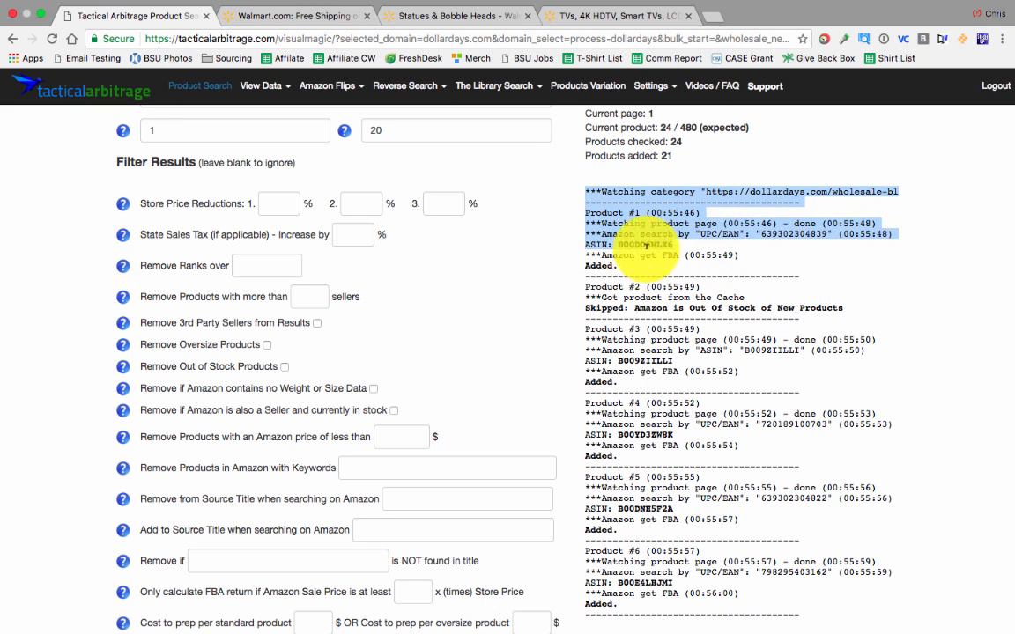
left_click(616, 262)
left_click_drag(621, 266, 582, 264)
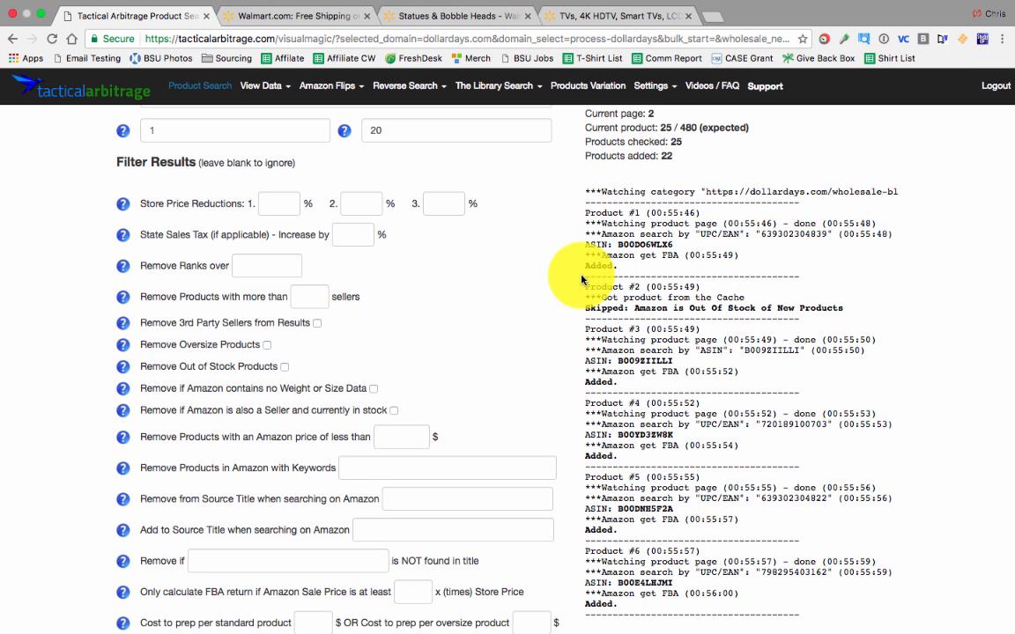
scroll(563, 277, "down", 1)
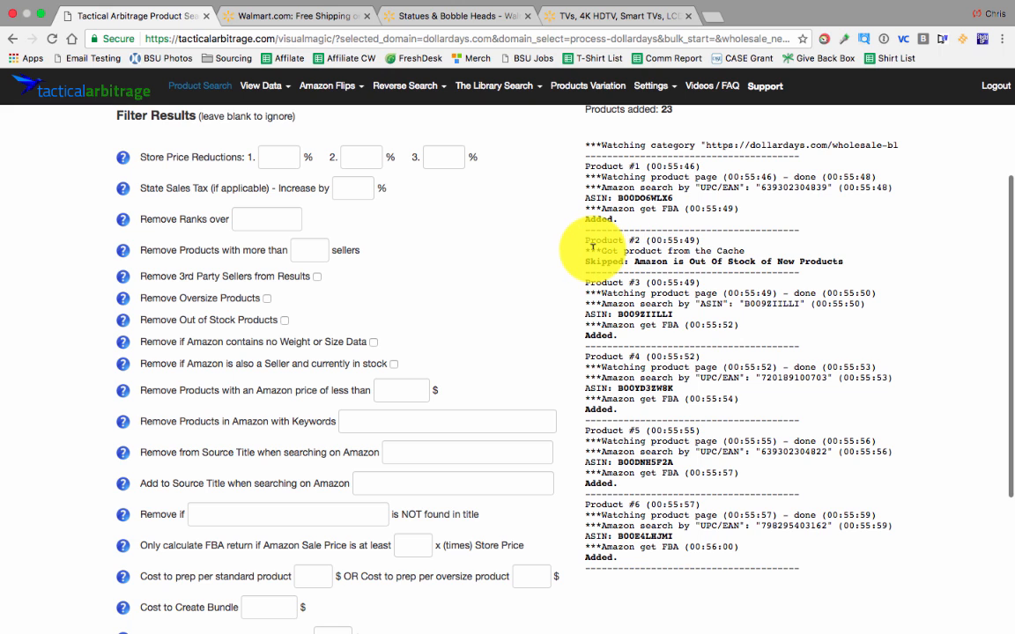
left_click_drag(596, 252, 744, 245)
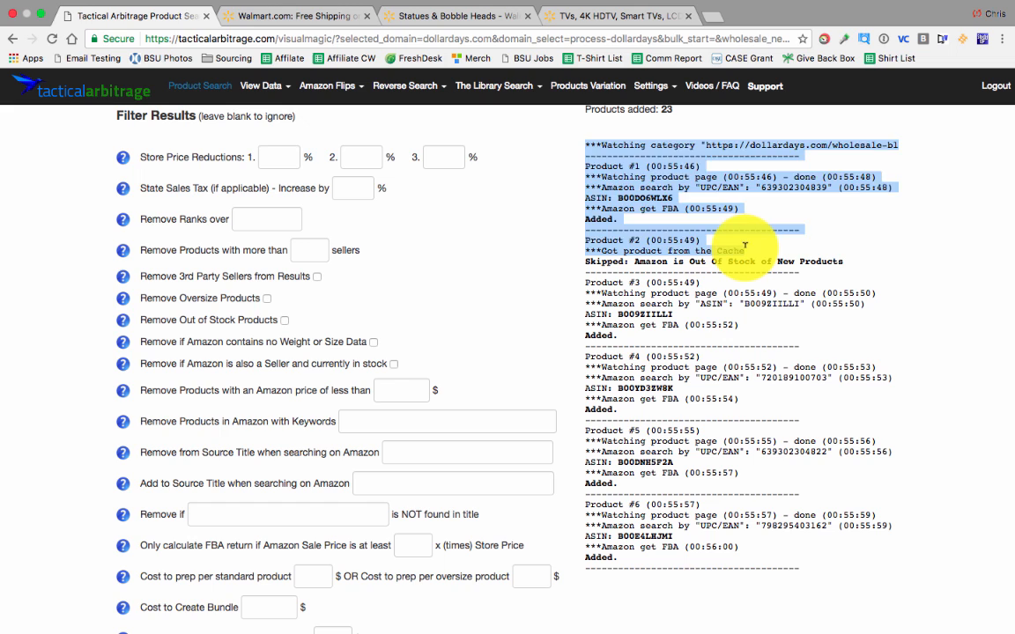
left_click(745, 253)
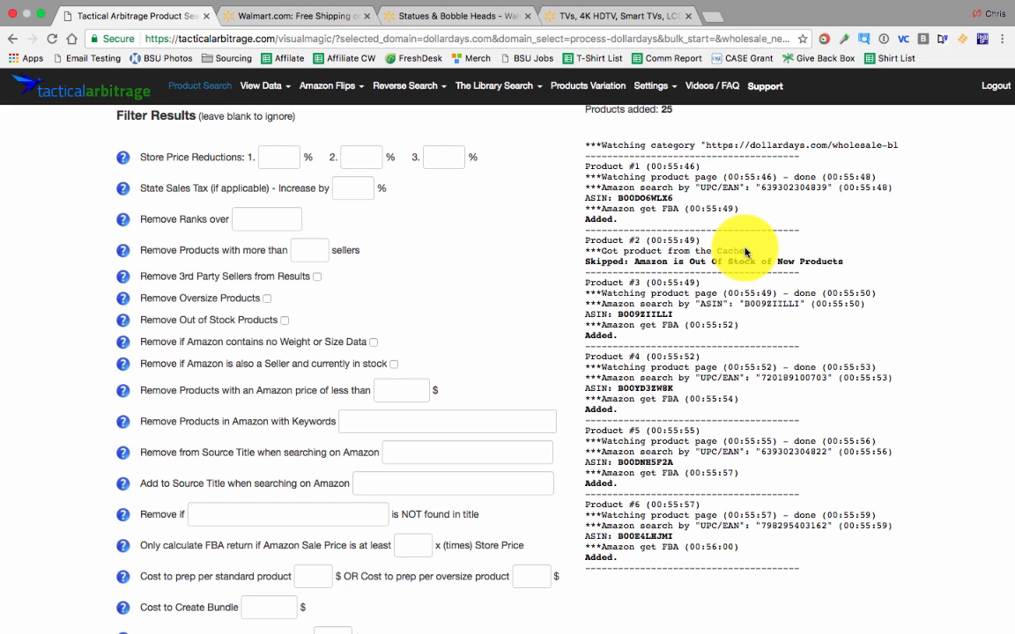
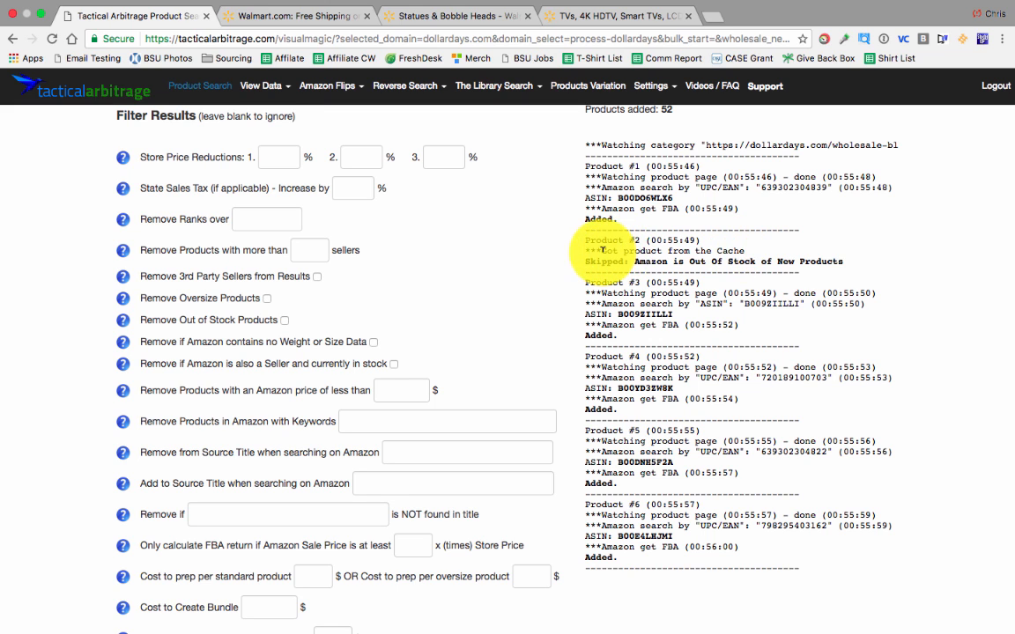
Step: Highlight the skipped Product #2 and out-of-stock skip messages in the process log
left_click_drag(602, 247, 575, 250)
left_click(753, 248)
left_click(574, 254)
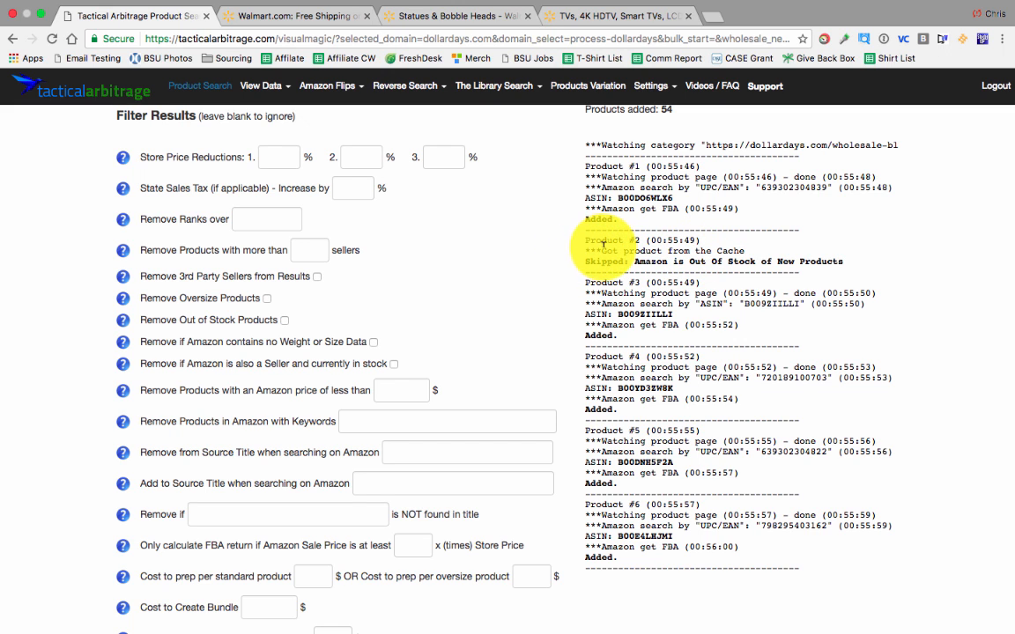
left_click_drag(585, 260, 813, 246)
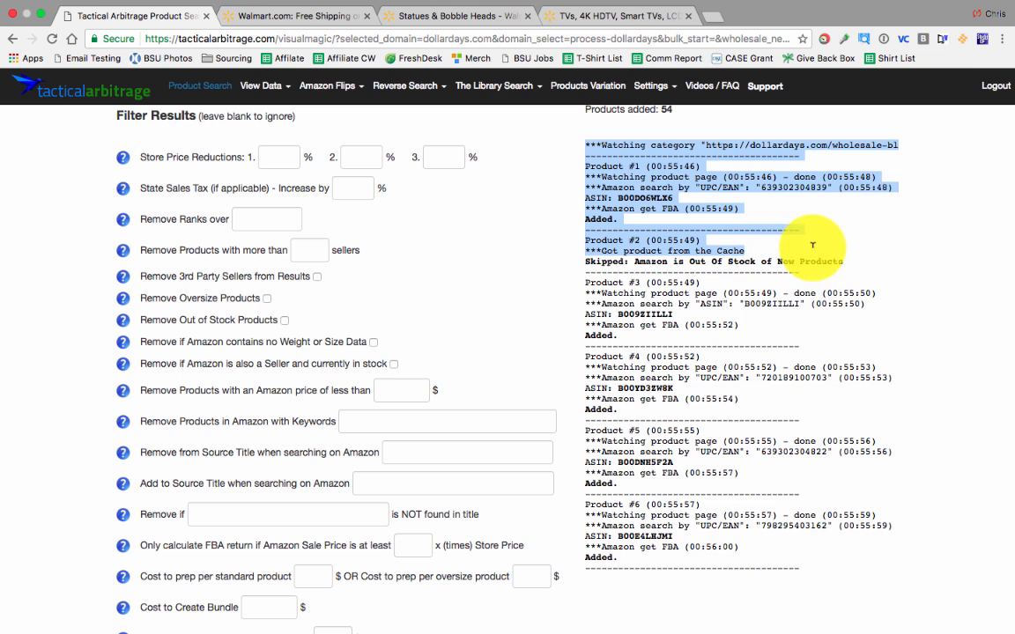
left_click(813, 247)
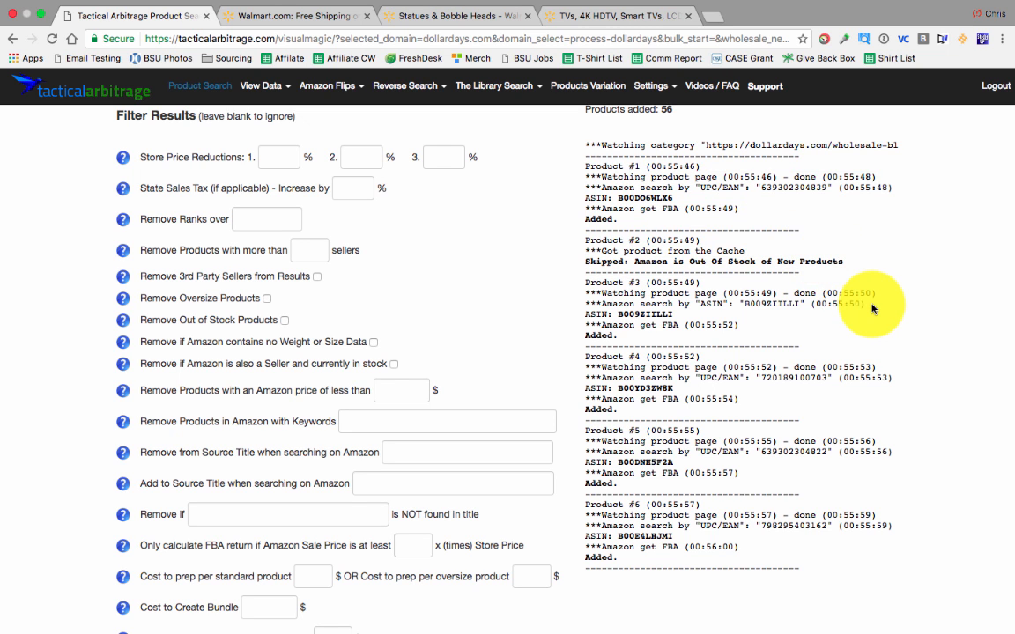
Step: Follow the log until the scan completes with 61 products checked and 58 added
scroll(872, 308, "down", 2)
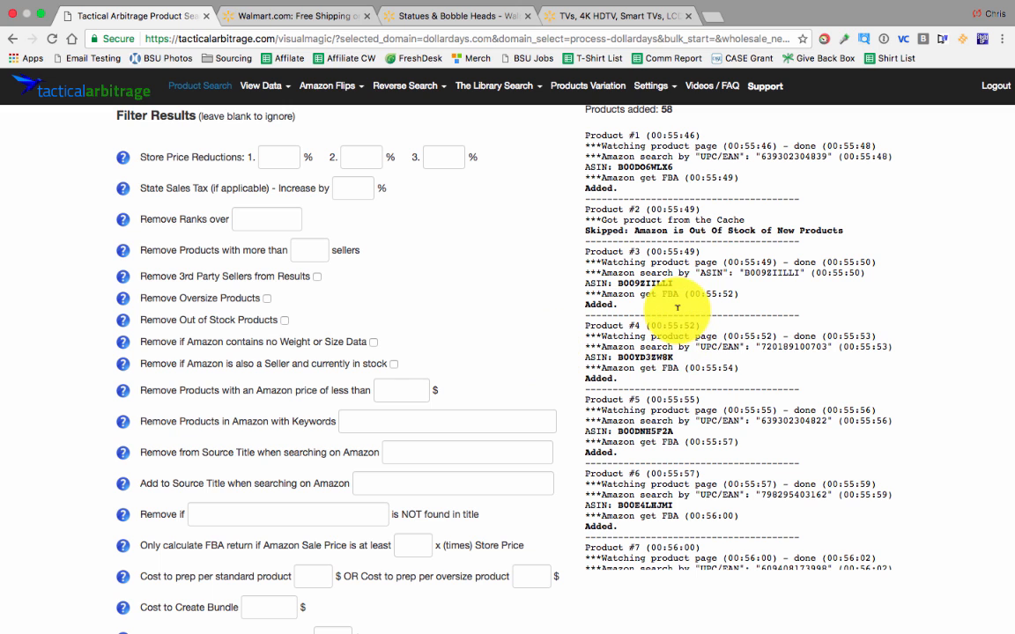
scroll(678, 308, "down", 3)
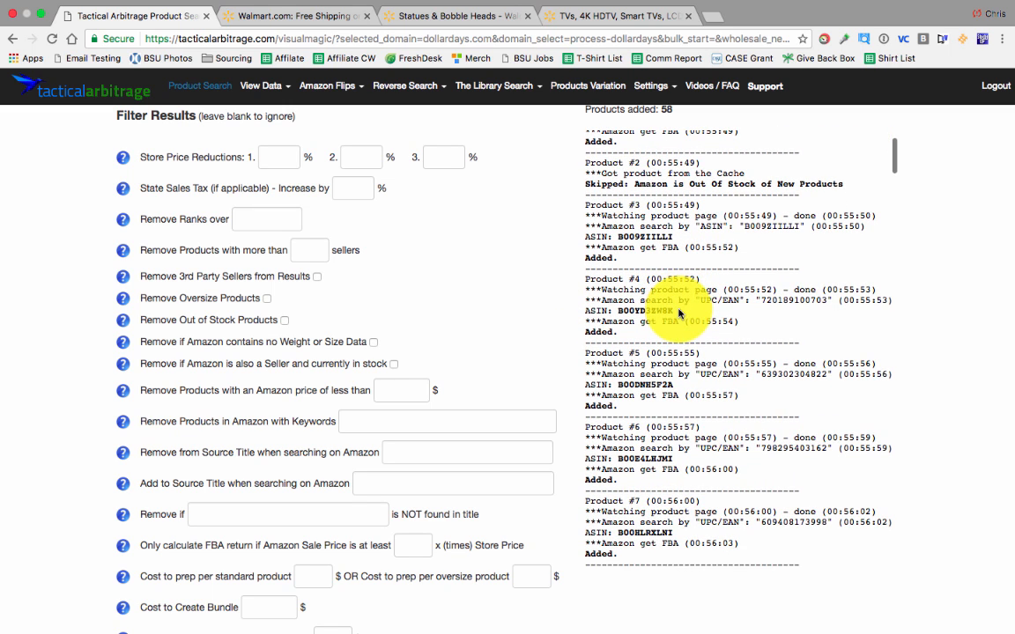
scroll(758, 294, "up", 3)
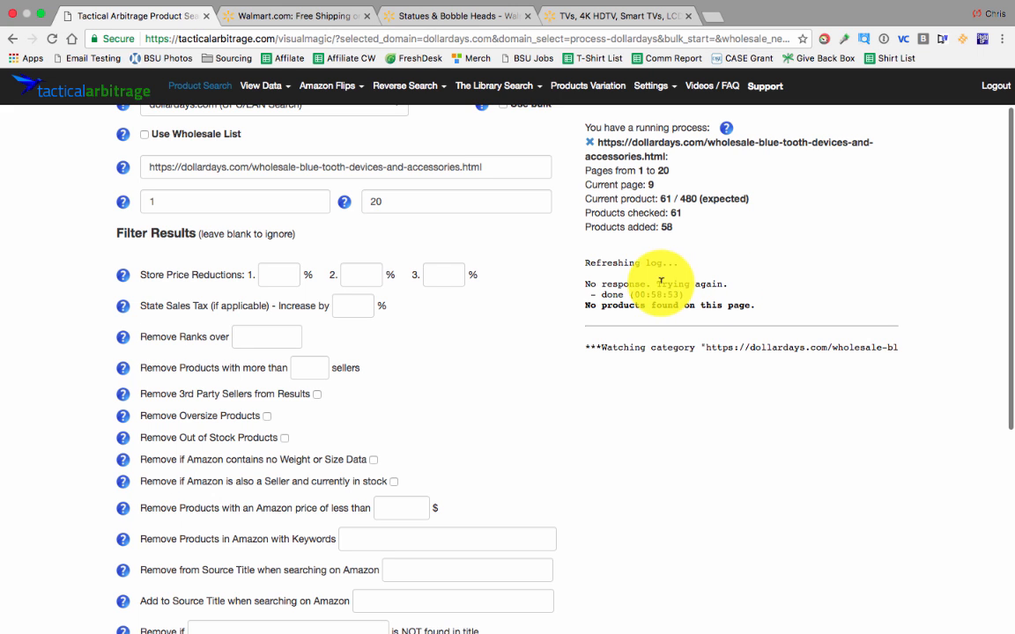
scroll(665, 357, "down", 1)
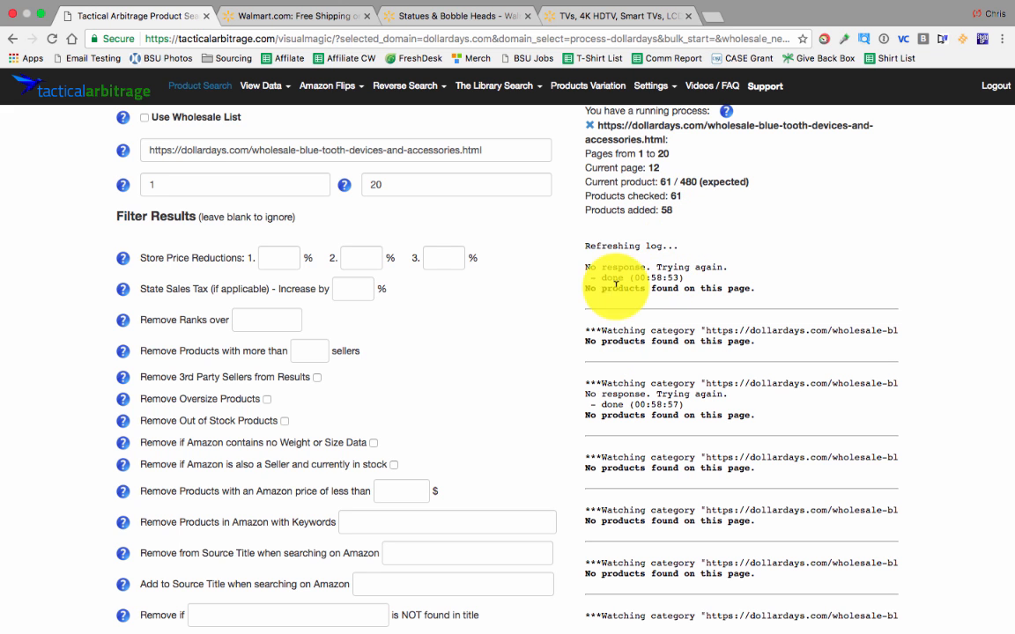
scroll(720, 408, "up", 2)
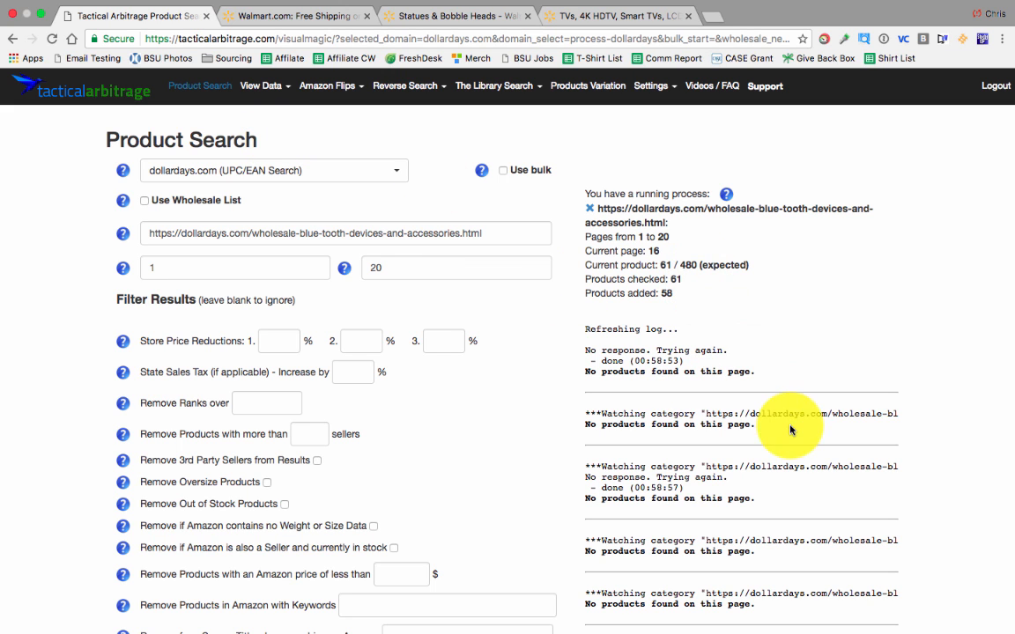
scroll(730, 424, "down", 5)
scroll(790, 429, "down", 5)
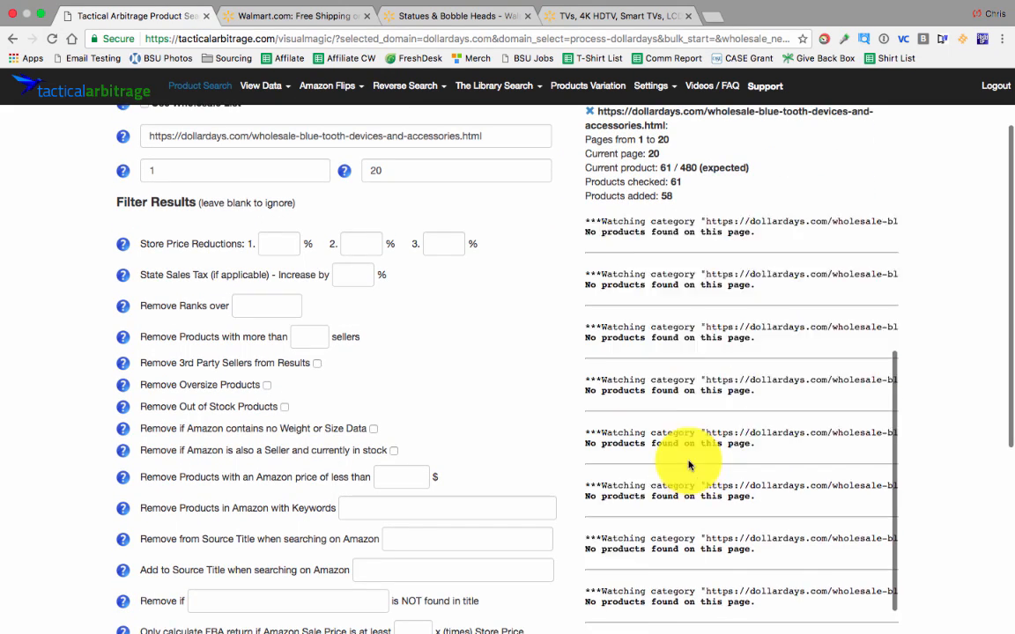
scroll(688, 457, "up", 5)
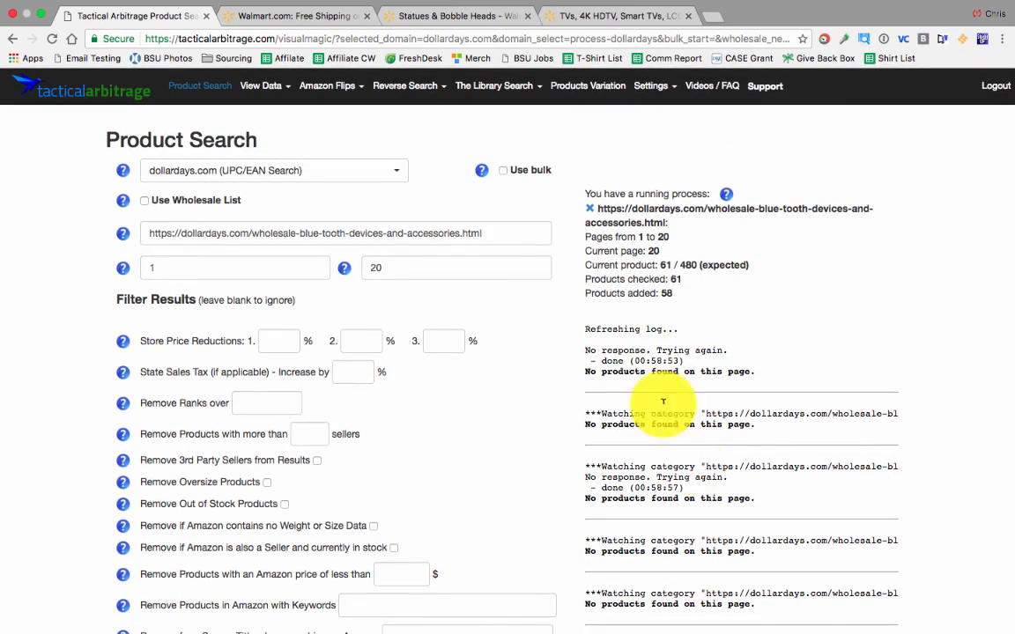
scroll(652, 340, "down", 5)
scroll(651, 340, "down", 5)
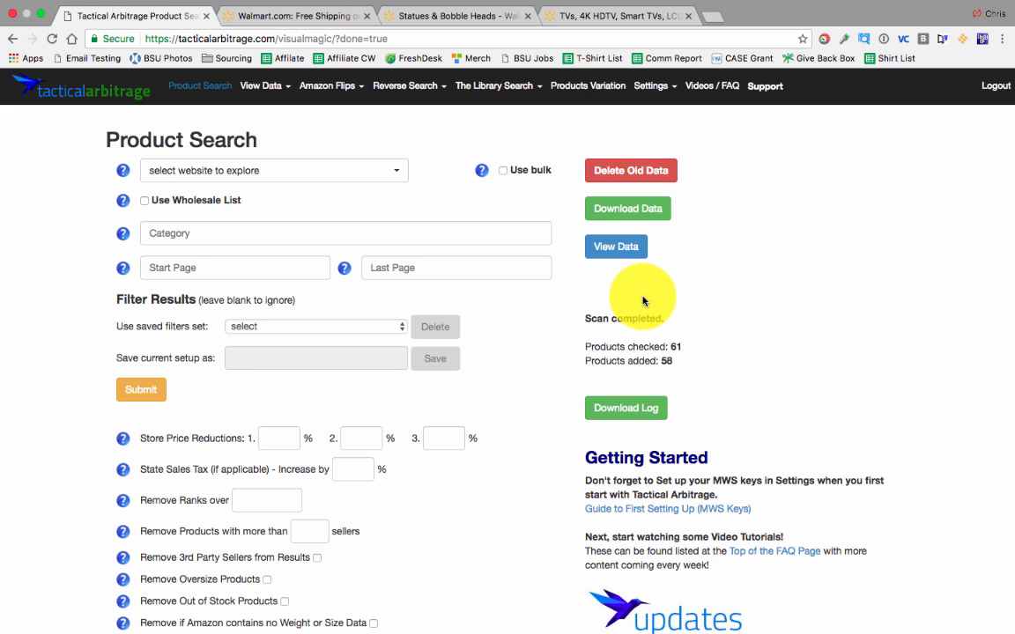
Step: Open the scanned products' View Data page in a new tab from the View Data menu
left_click(617, 248)
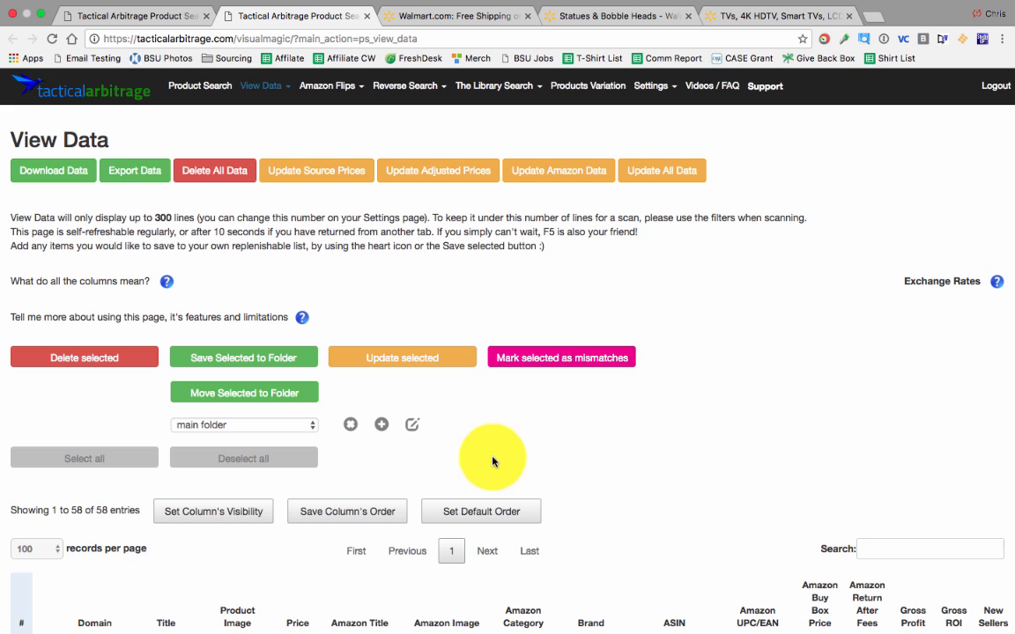
left_click(204, 86)
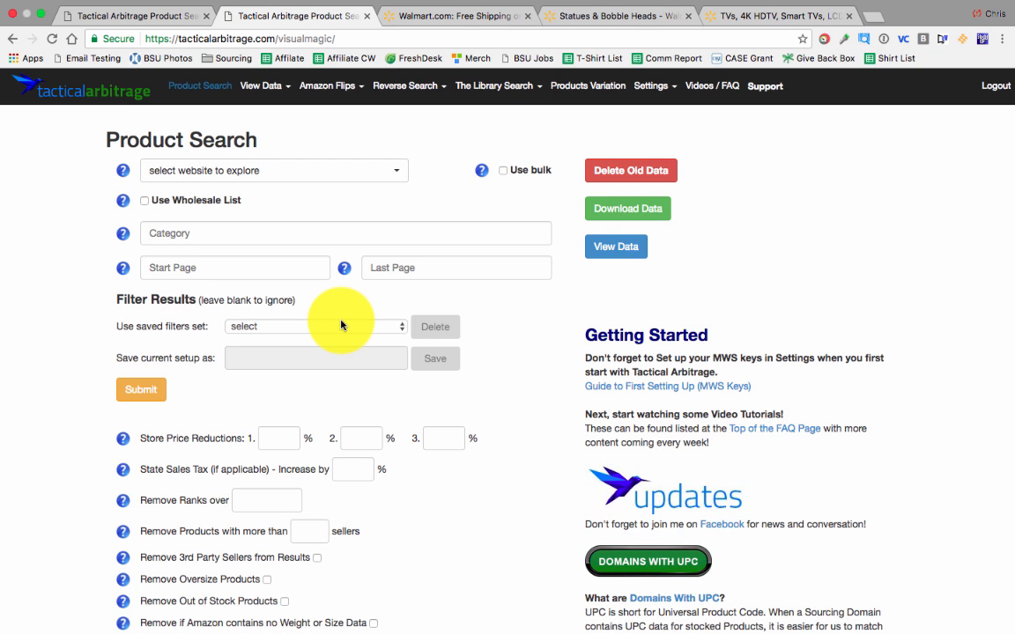
left_click(265, 87)
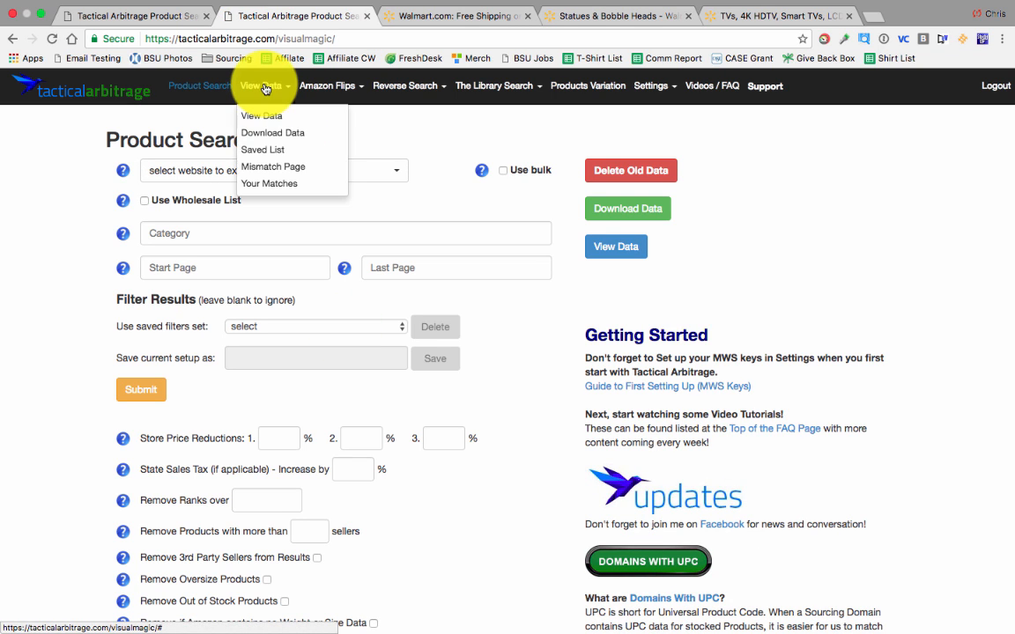
left_click(264, 115)
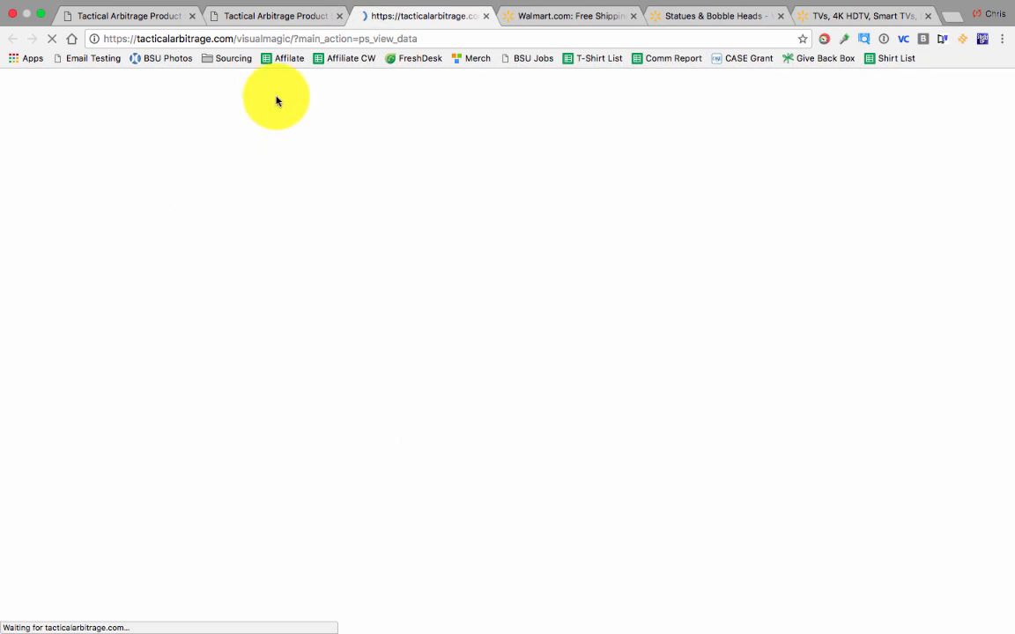
Step: Close the duplicate tab, run Update Source Prices and Update All Data, then stop the update
left_click(337, 20)
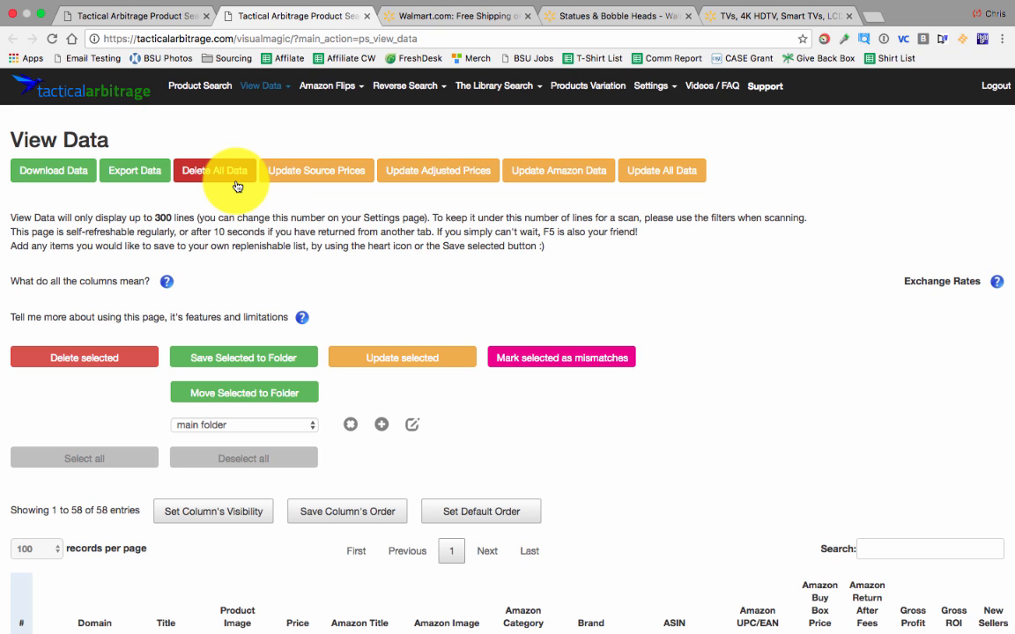
left_click(338, 181)
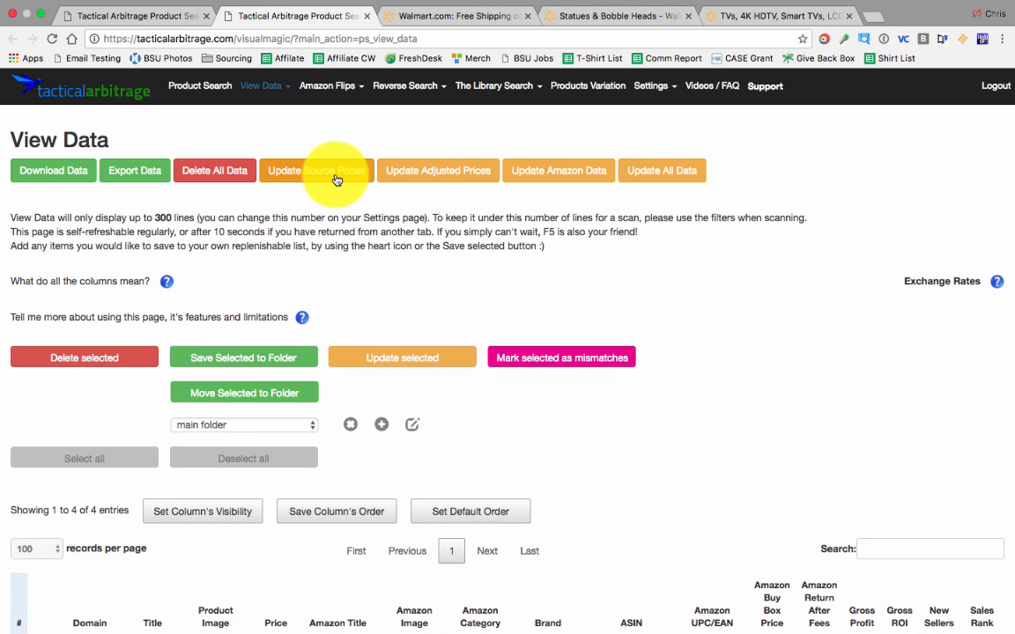
left_click(436, 175)
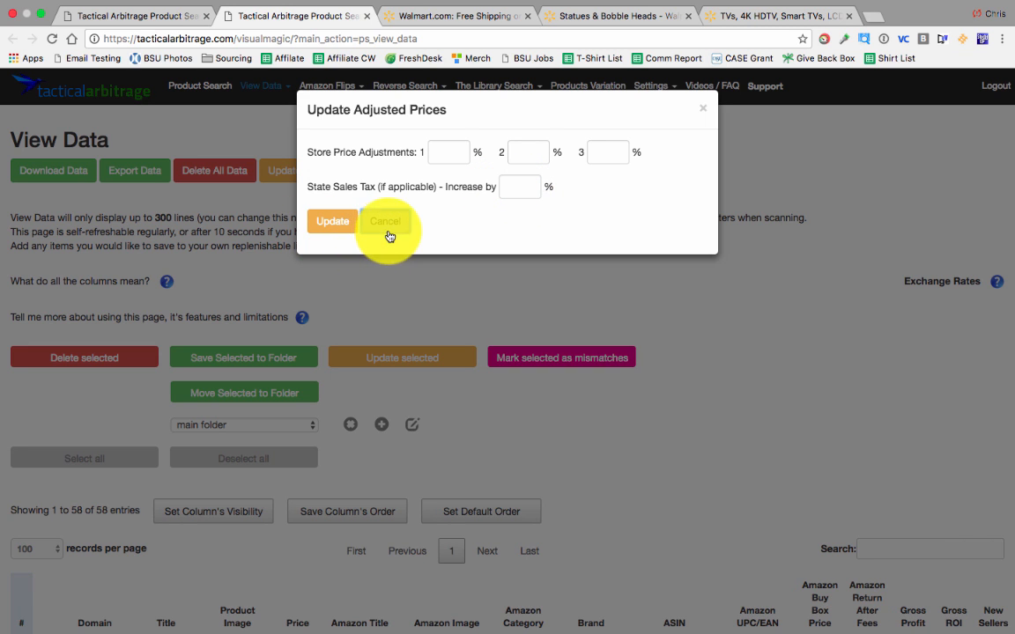
left_click(387, 227)
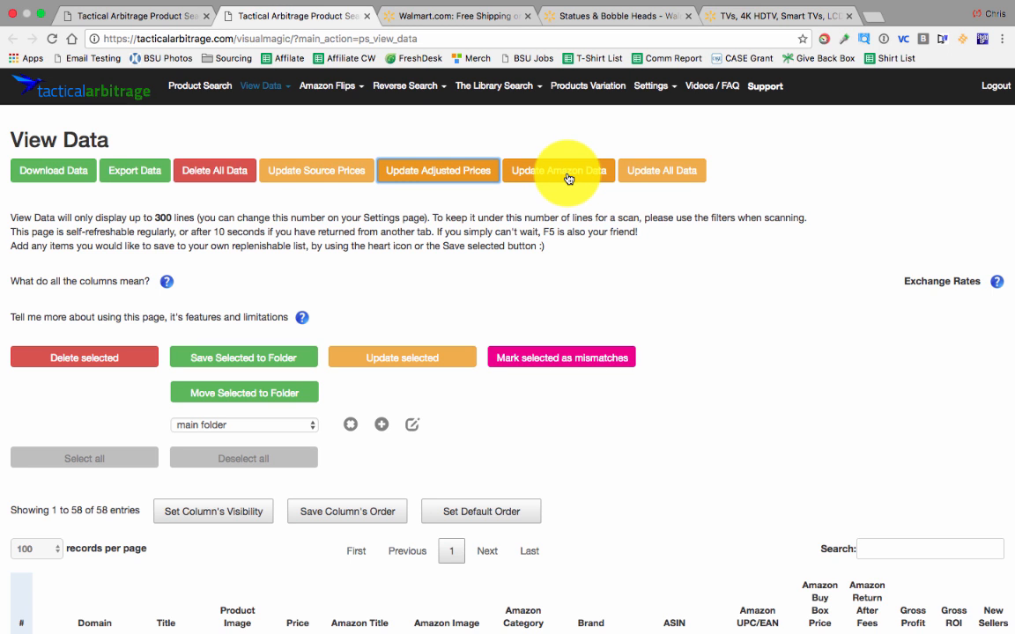
left_click(666, 174)
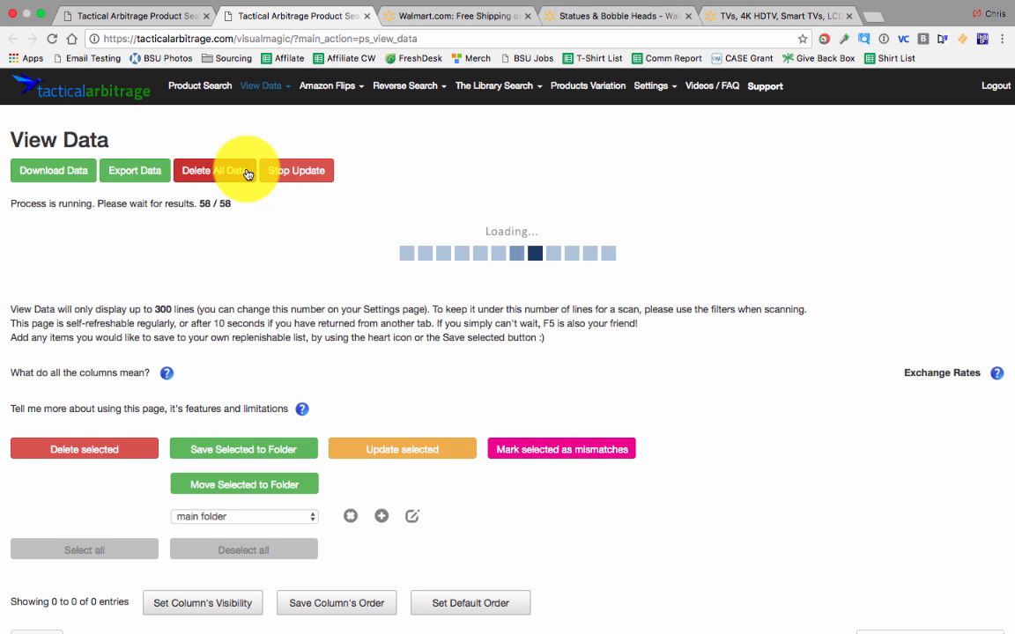
left_click(289, 180)
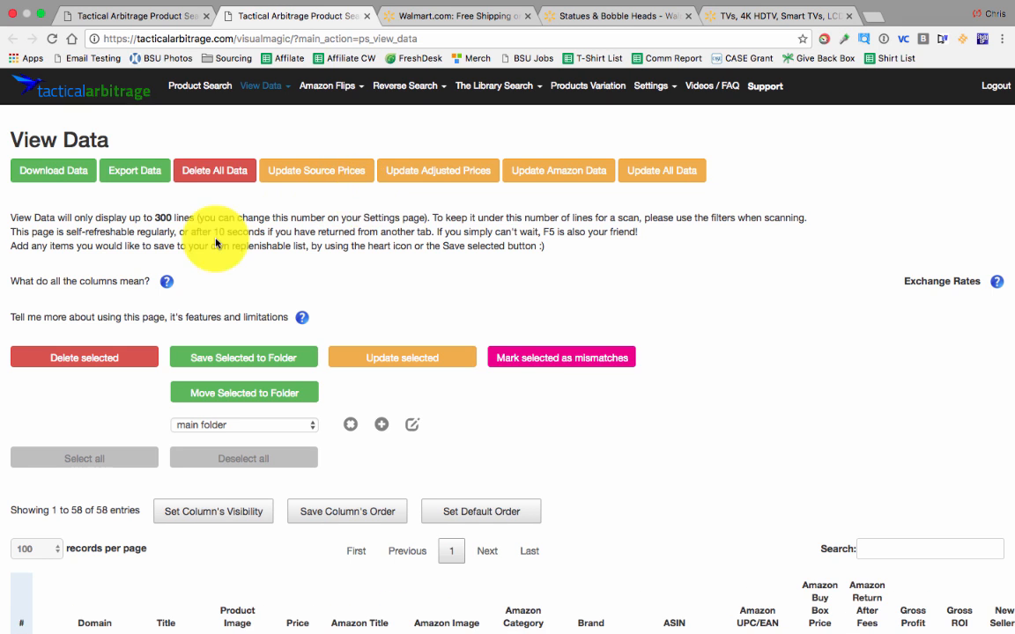
Step: View and dismiss the help popup on View Data's features and limitations
scroll(217, 243, "down", 1)
scroll(216, 243, "down", 1)
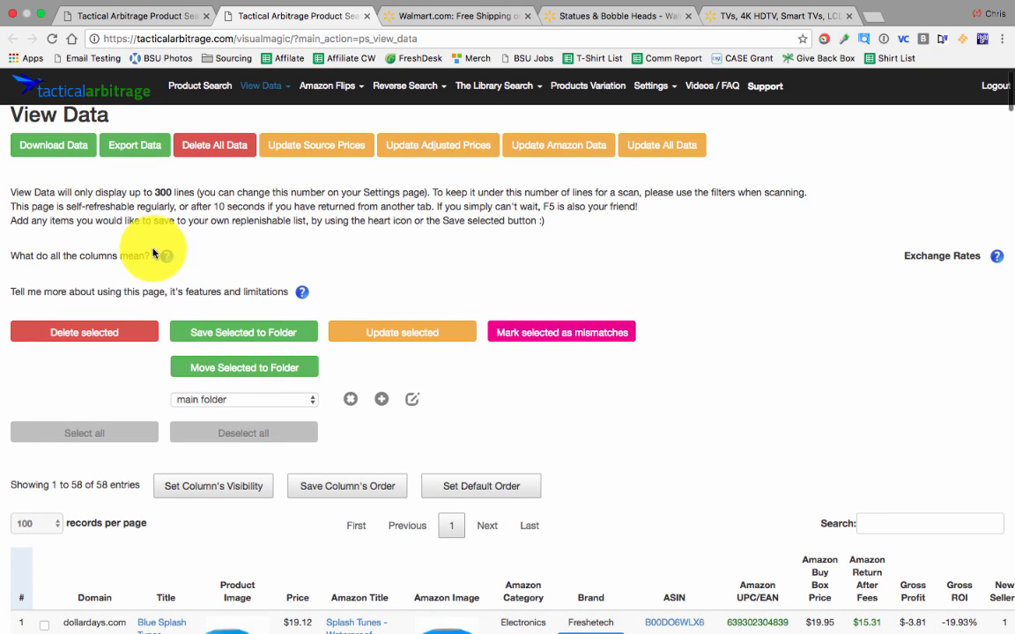
left_click(299, 294)
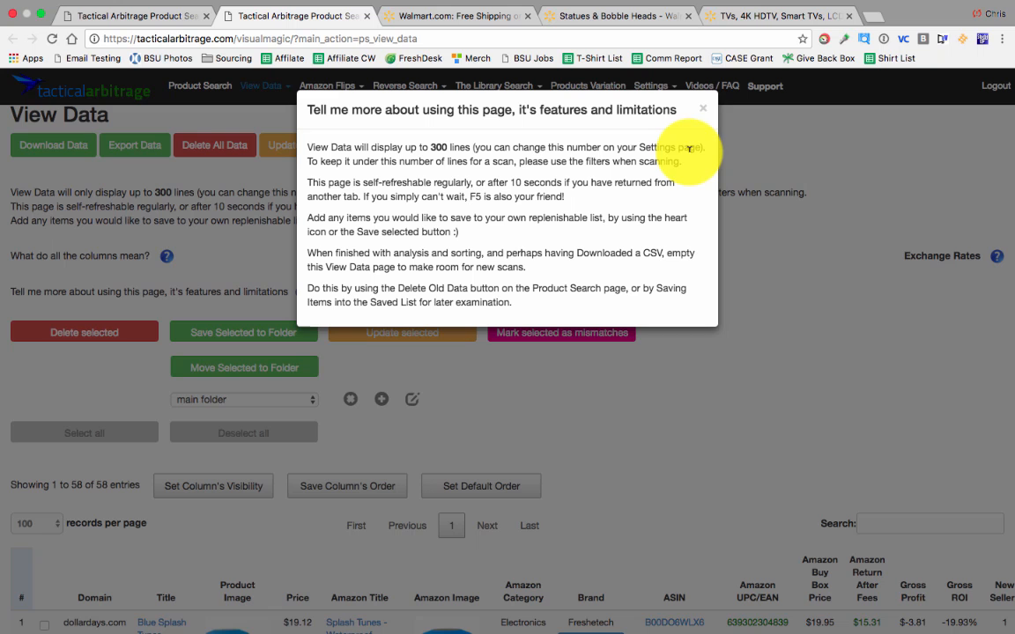
left_click(705, 108)
scroll(264, 242, "down", 3)
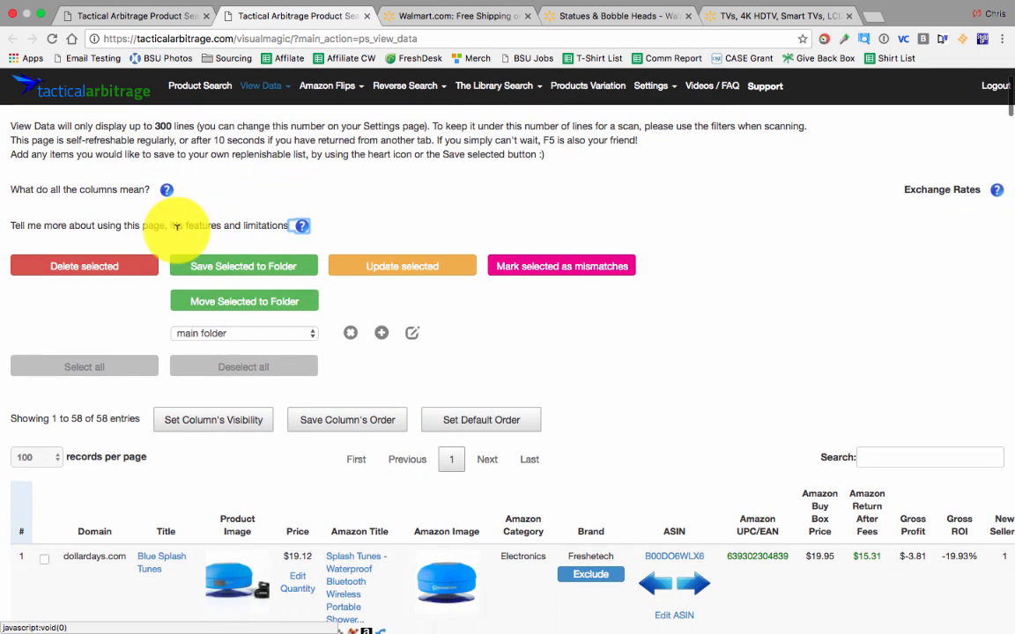
Step: Tick and untick the first product row, then highlight some table text
left_click(44, 560)
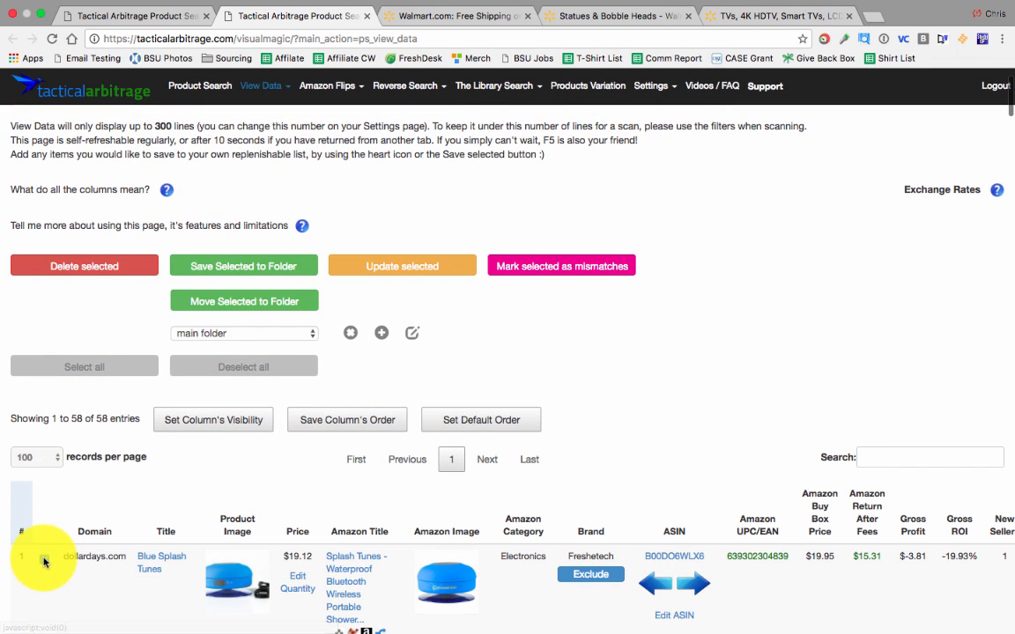
left_click(44, 560)
scroll(159, 302, "down", 1)
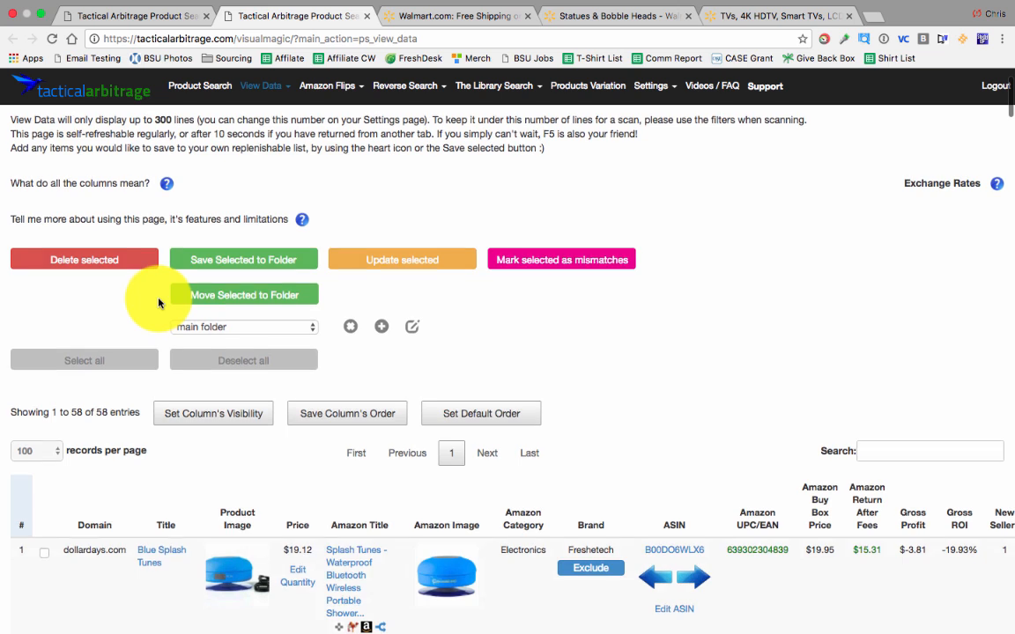
scroll(158, 302, "up", 1)
left_click_drag(159, 303, 191, 350)
left_click(283, 362)
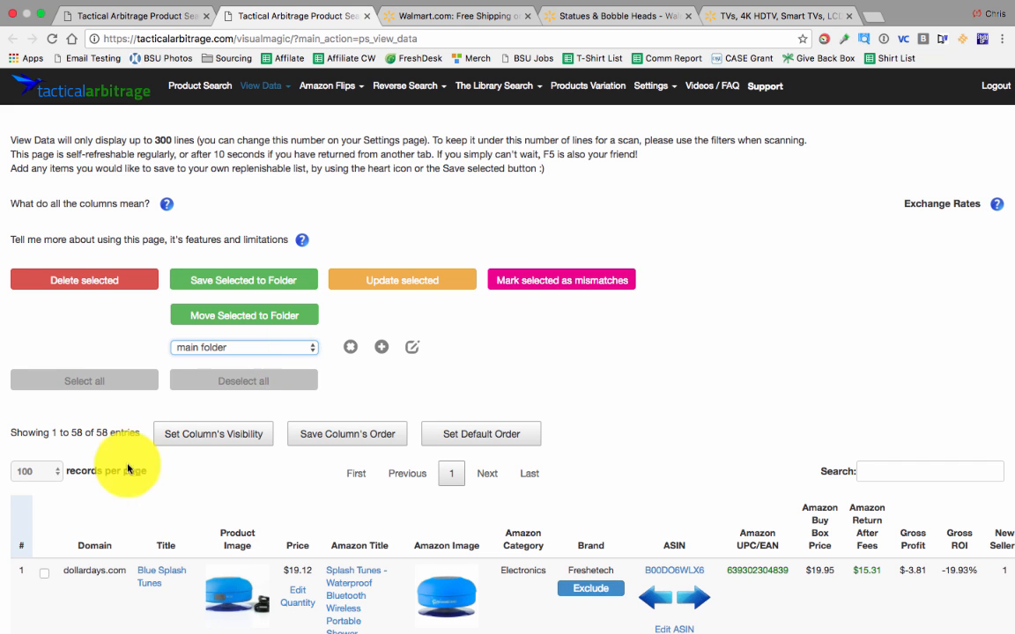
scroll(119, 458, "down", 5)
Step: Tick the Hottips Bluetooth USB Dongle row, then untick it again
left_click(45, 432)
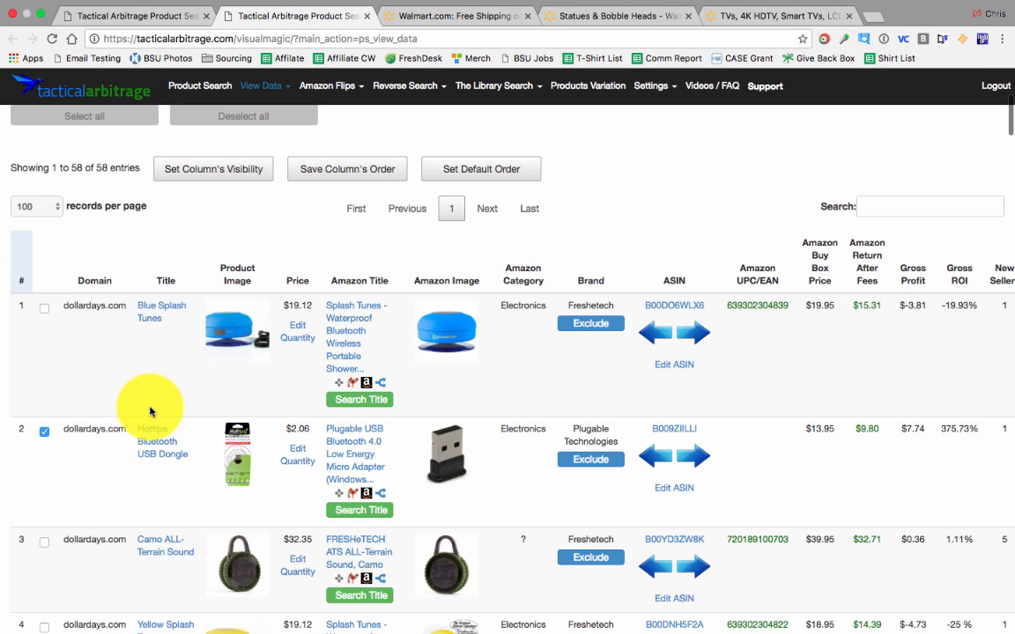
scroll(150, 414, "up", 1)
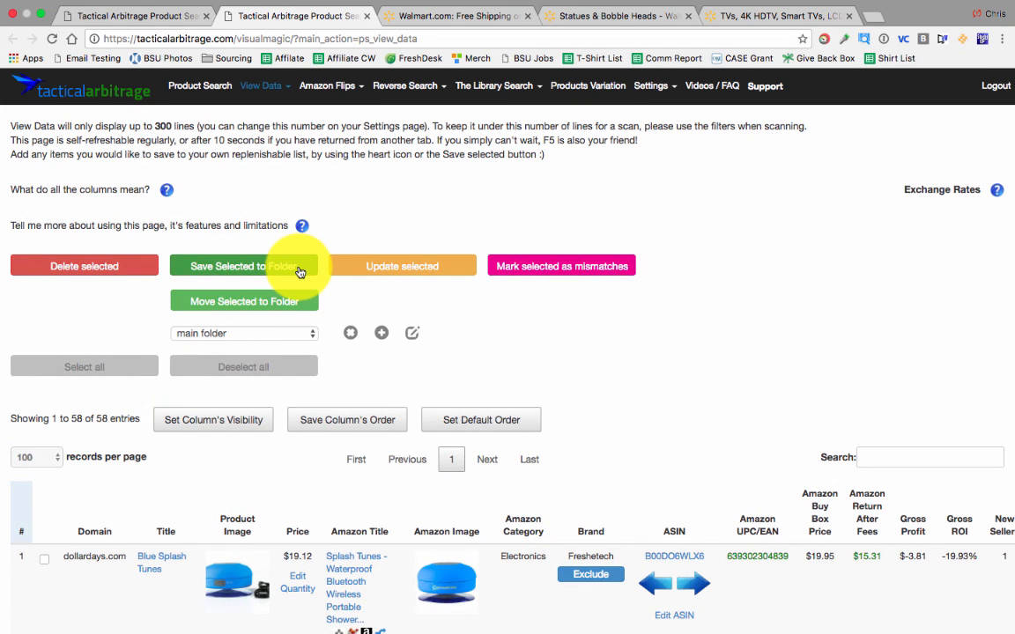
scroll(299, 271, "down", 2)
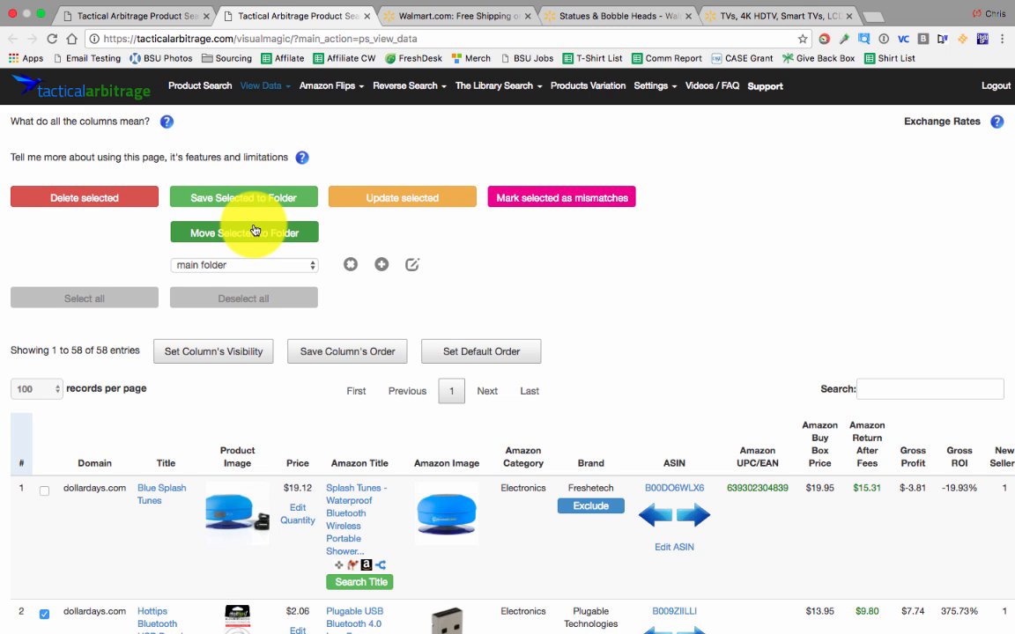
scroll(264, 230, "up", 1)
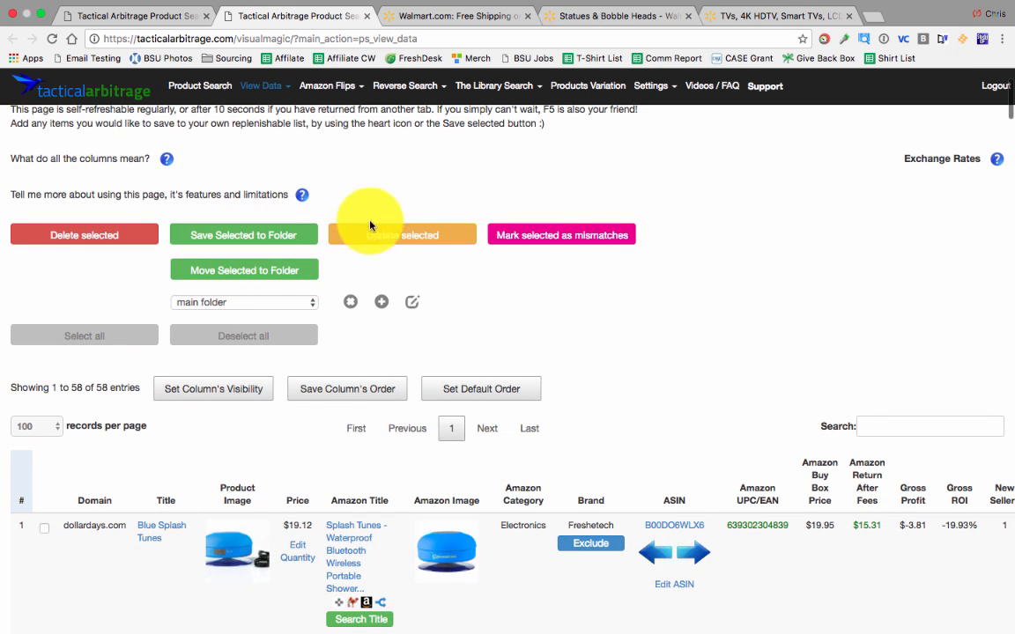
scroll(145, 555, "down", 5)
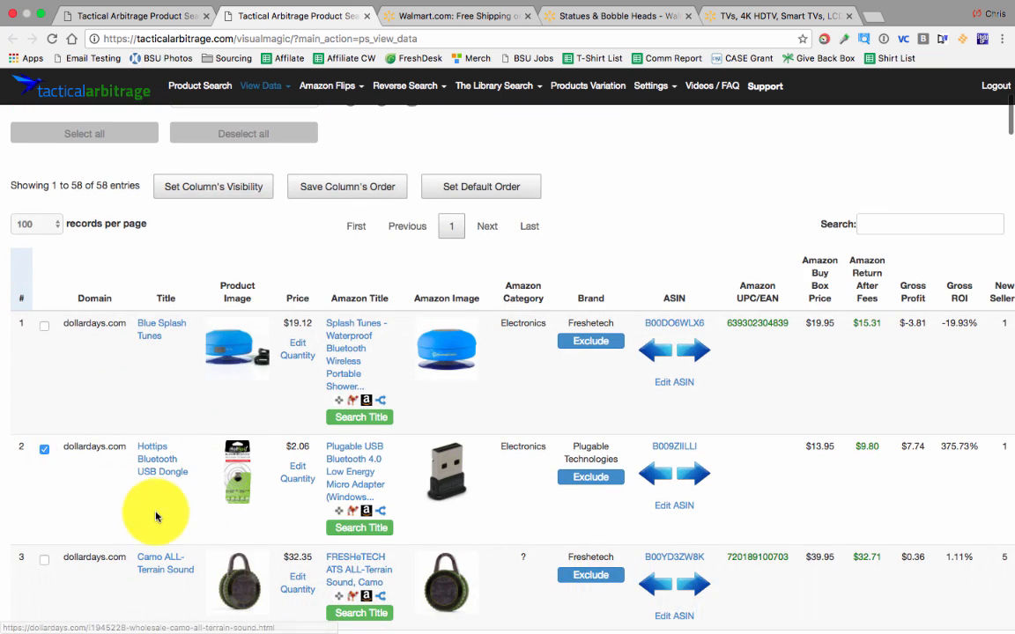
scroll(156, 517, "up", 2)
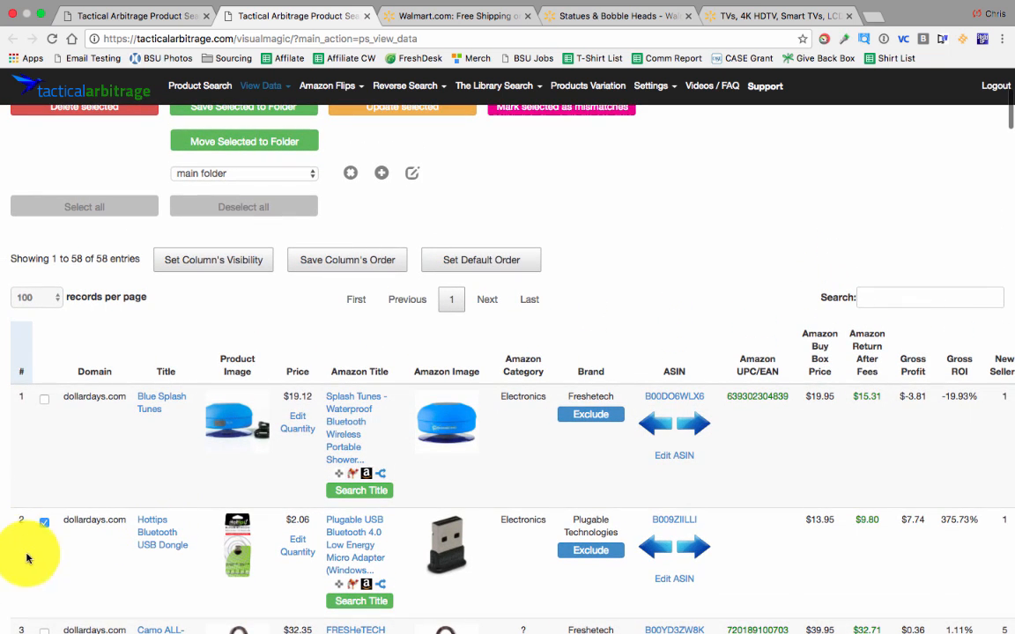
left_click(44, 523)
Step: Tick the Blue Splash Tunes and Bluetooth Shower Speaker - Black rows
left_click(44, 400)
scroll(143, 367, "up", 2)
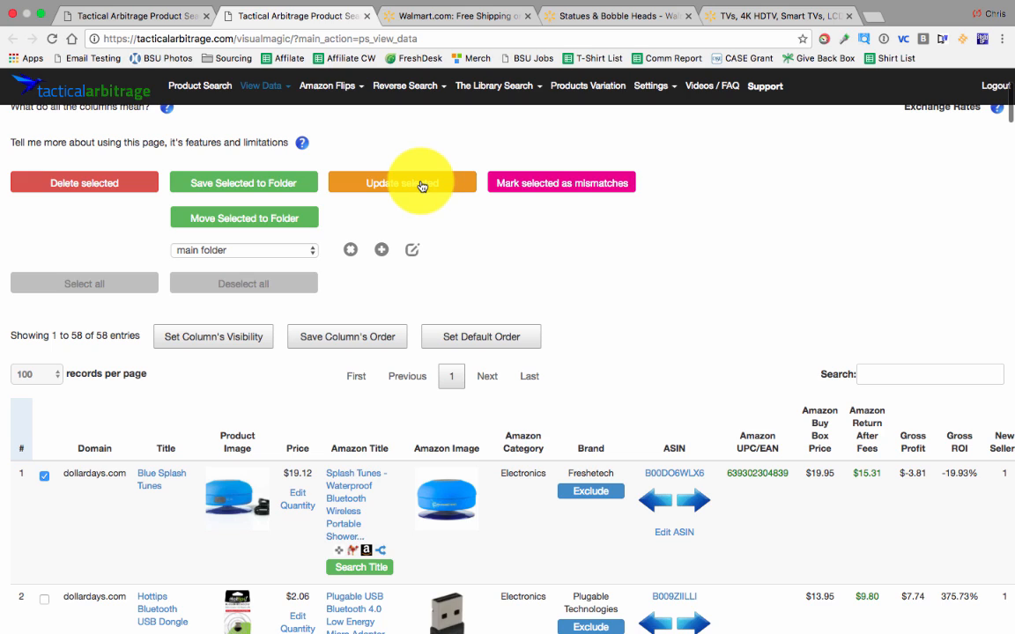
scroll(394, 333, "down", 3)
scroll(385, 403, "down", 3)
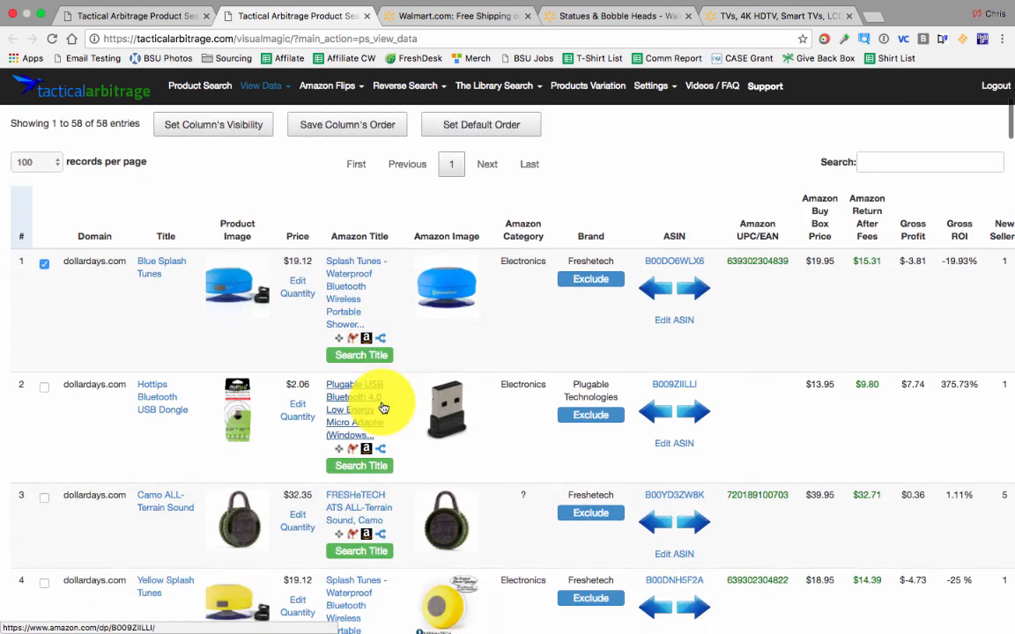
scroll(383, 408, "down", 10)
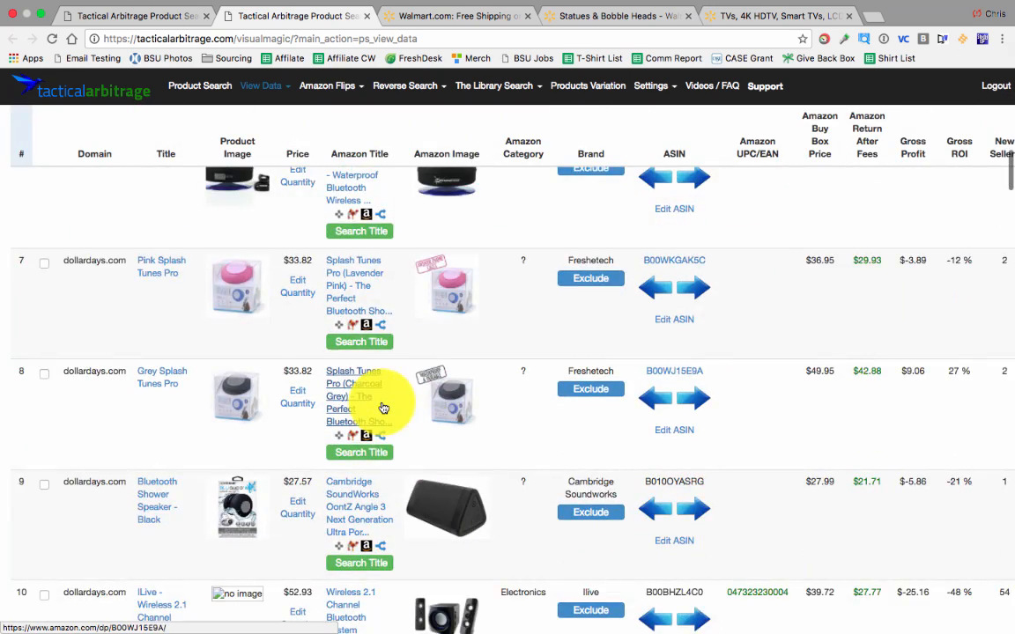
scroll(383, 407, "down", 3)
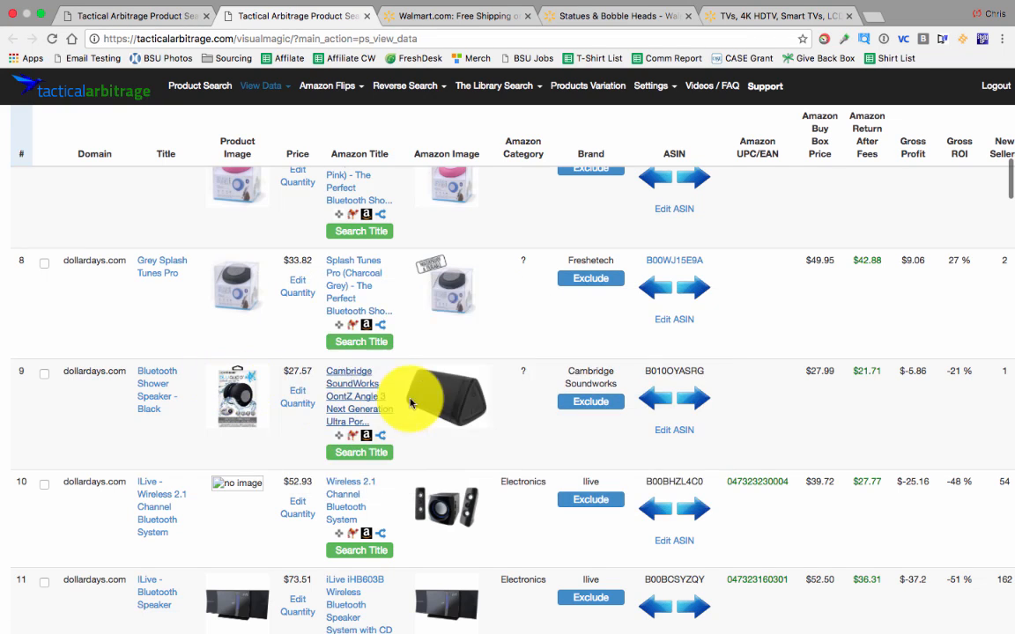
left_click(44, 374)
scroll(42, 374, "up", 13)
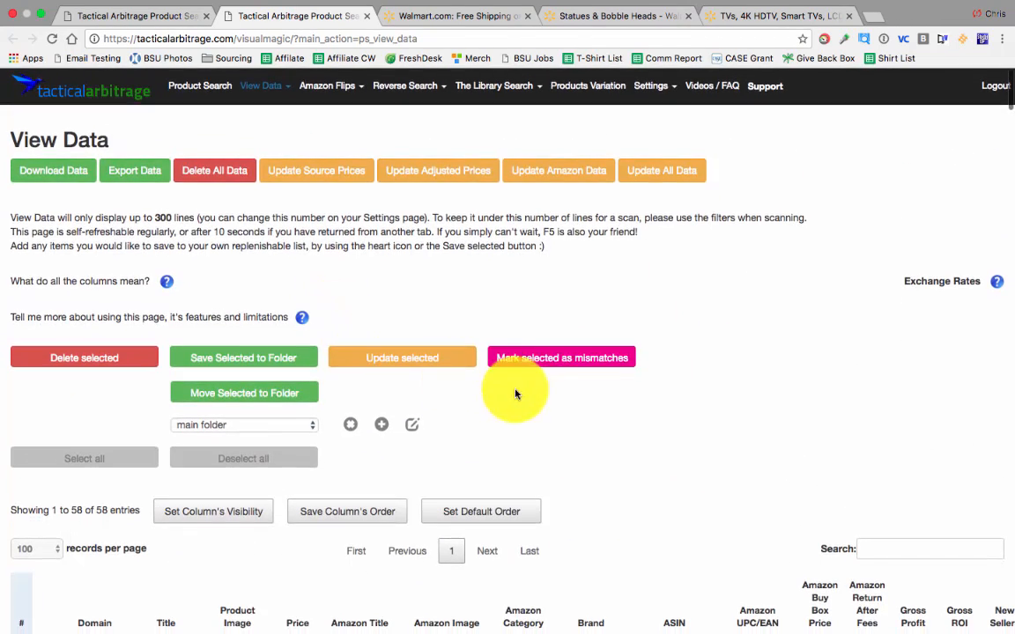
Step: Mark Blue Splash Tunes and the Shower Speaker as mismatches, leaving 56 entries
left_click(561, 359)
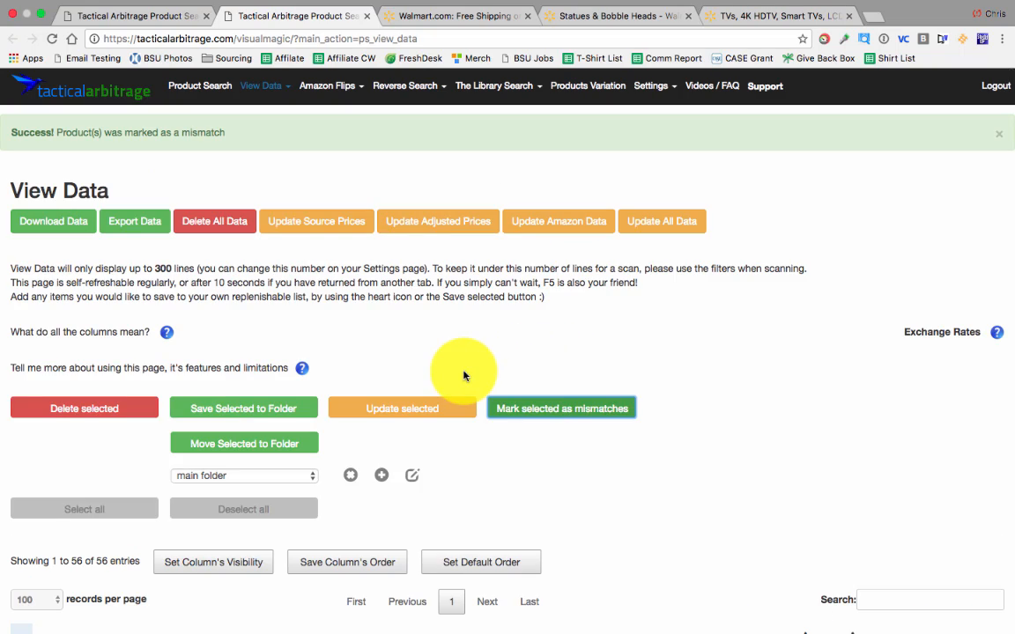
scroll(460, 366, "down", 5)
scroll(460, 370, "down", 8)
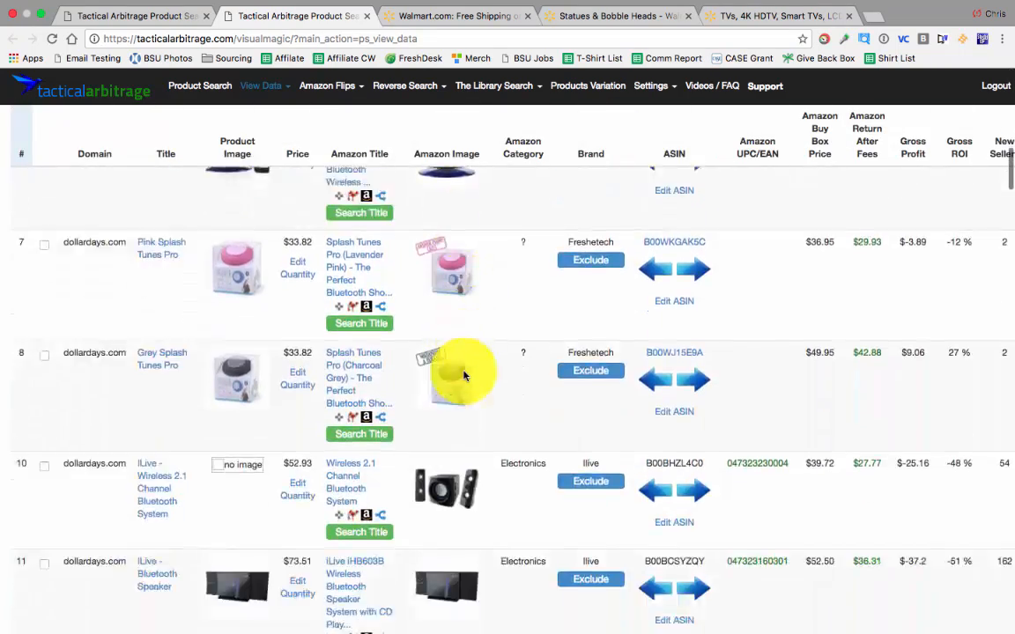
mouse_move(453, 374)
scroll(521, 431, "down", 2)
scroll(521, 431, "up", 12)
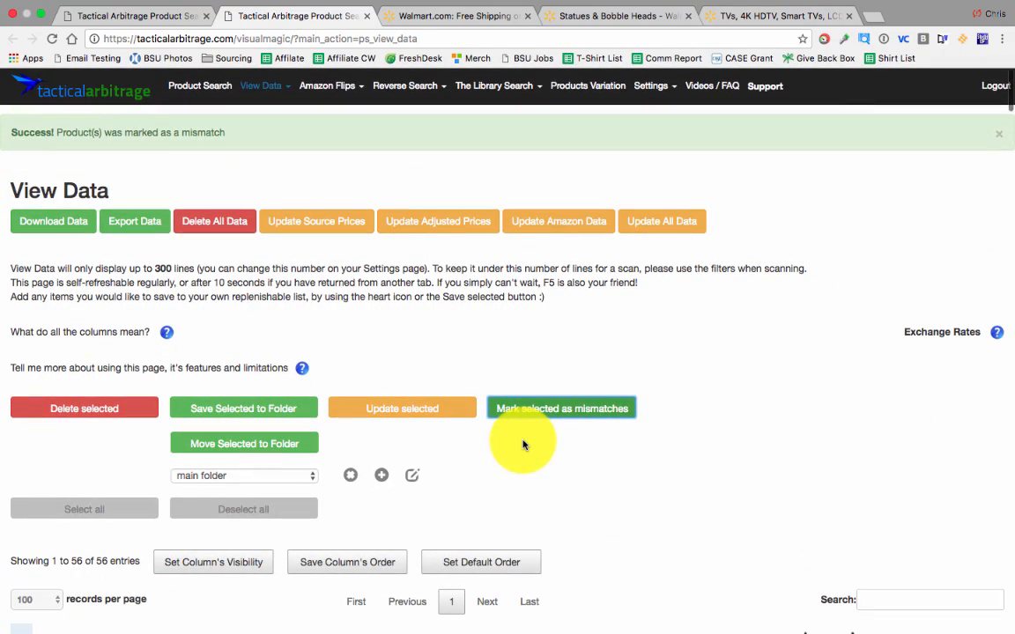
scroll(523, 445, "down", 2)
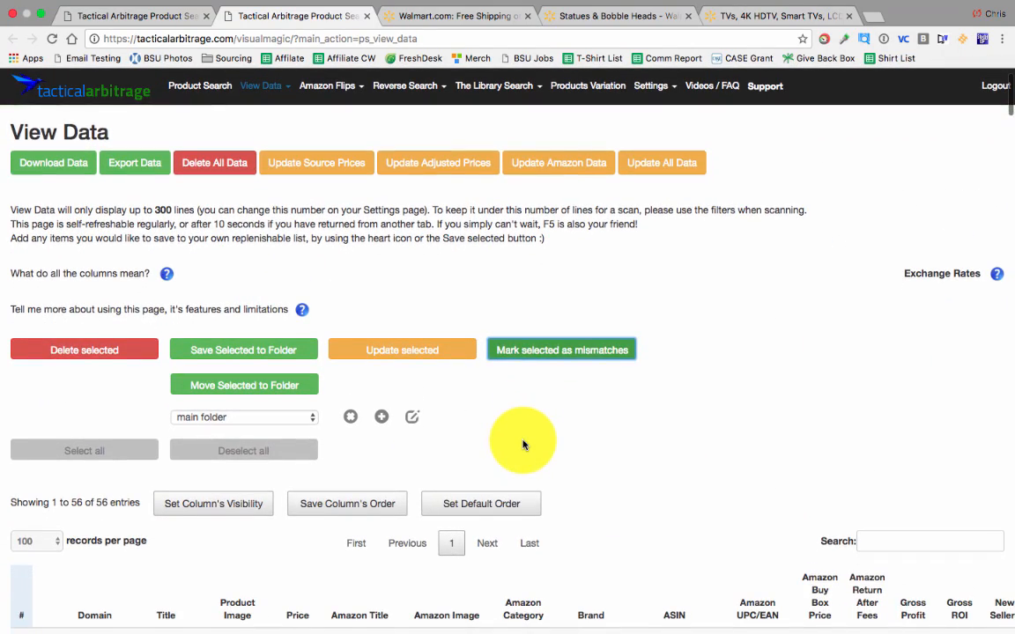
scroll(523, 445, "down", 6)
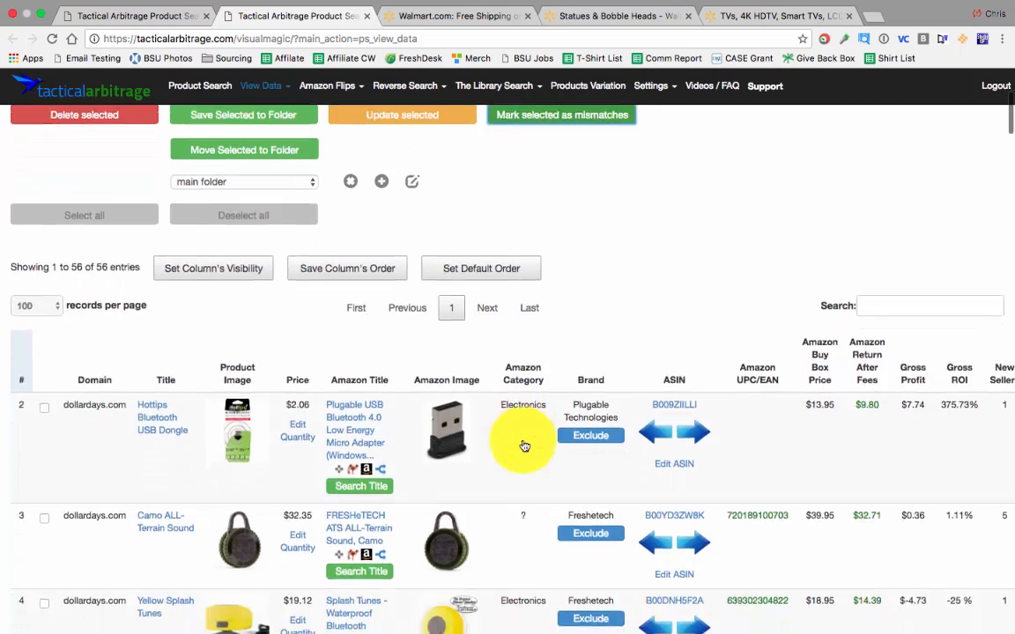
scroll(523, 445, "right", 2)
scroll(522, 445, "right", 2)
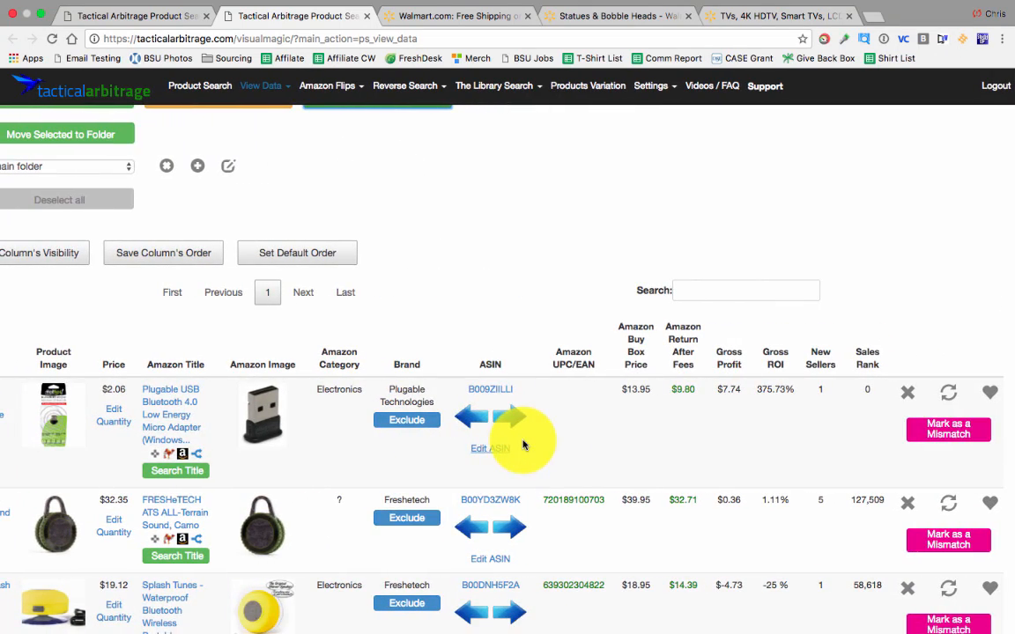
scroll(522, 444, "left", 4)
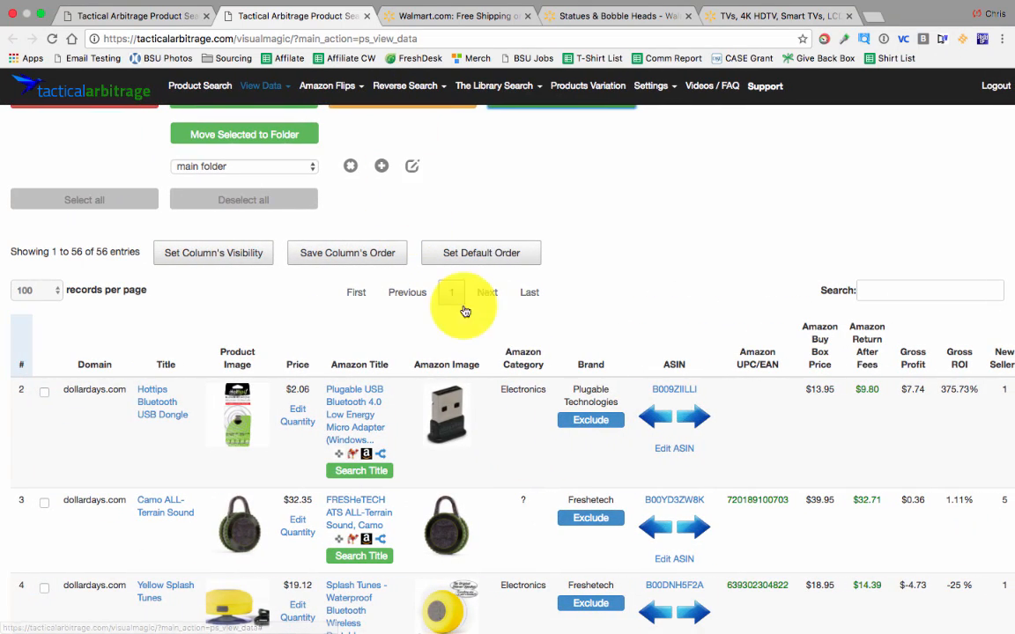
Step: Open the Hottips Bluetooth USB Dongle's DollarDays product page in a new tab
scroll(578, 414, "down", 2)
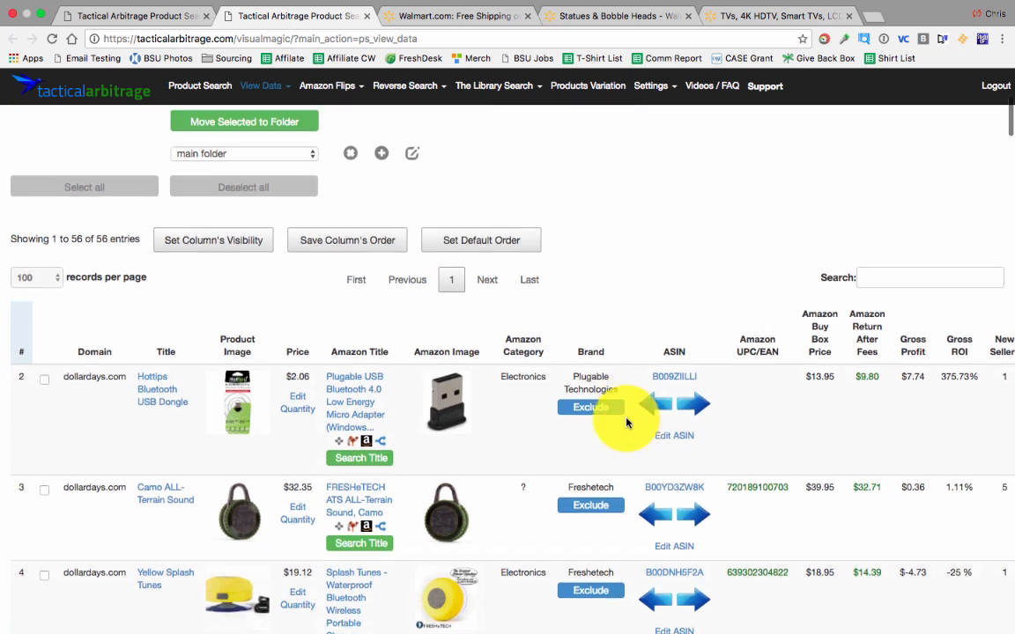
left_click(609, 375)
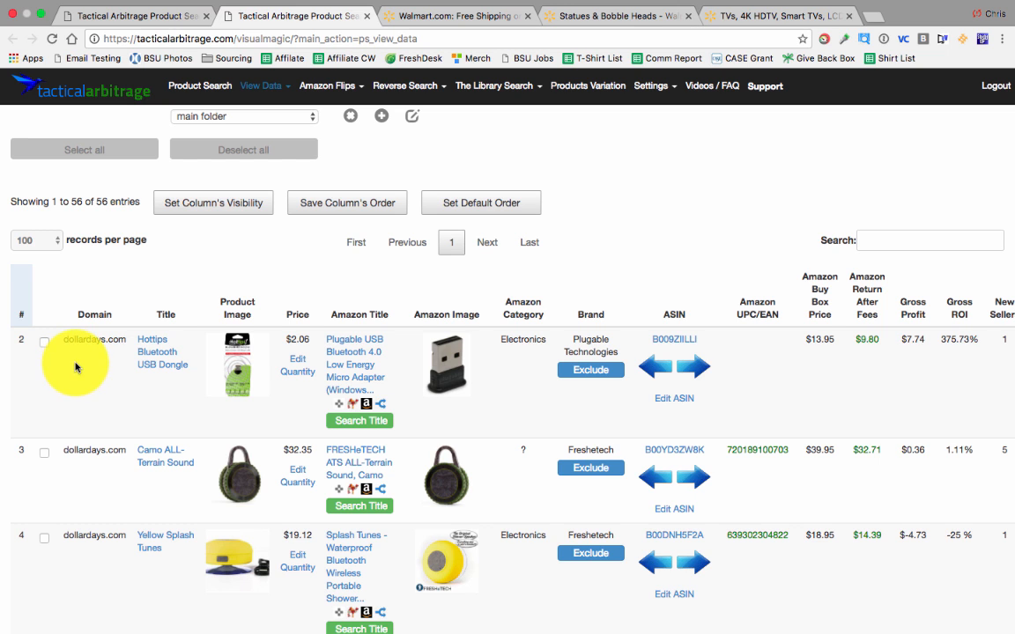
right_click(150, 343)
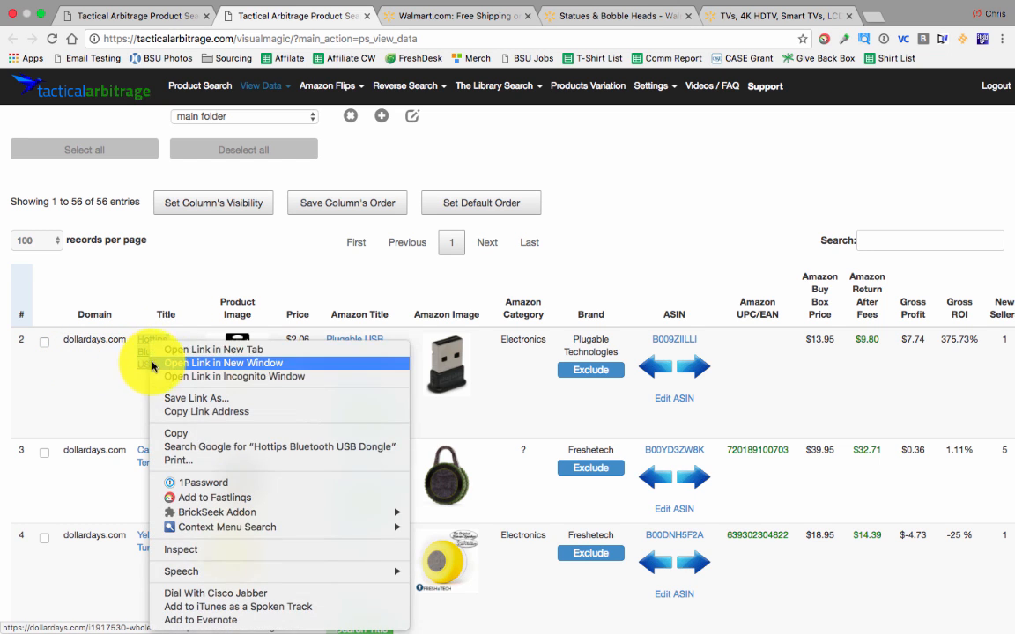
left_click(221, 292)
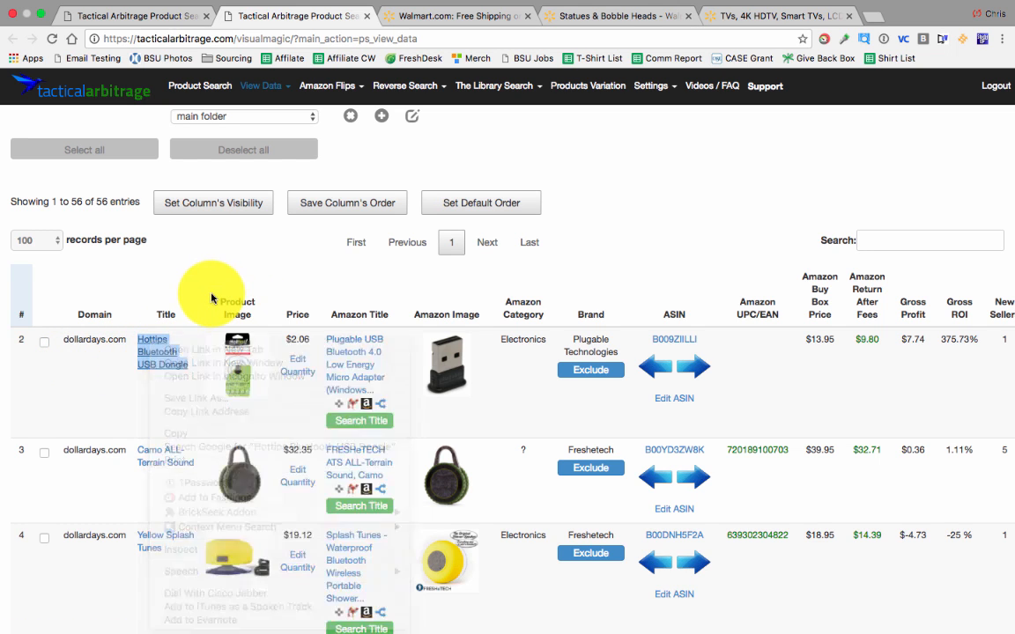
left_click(149, 370)
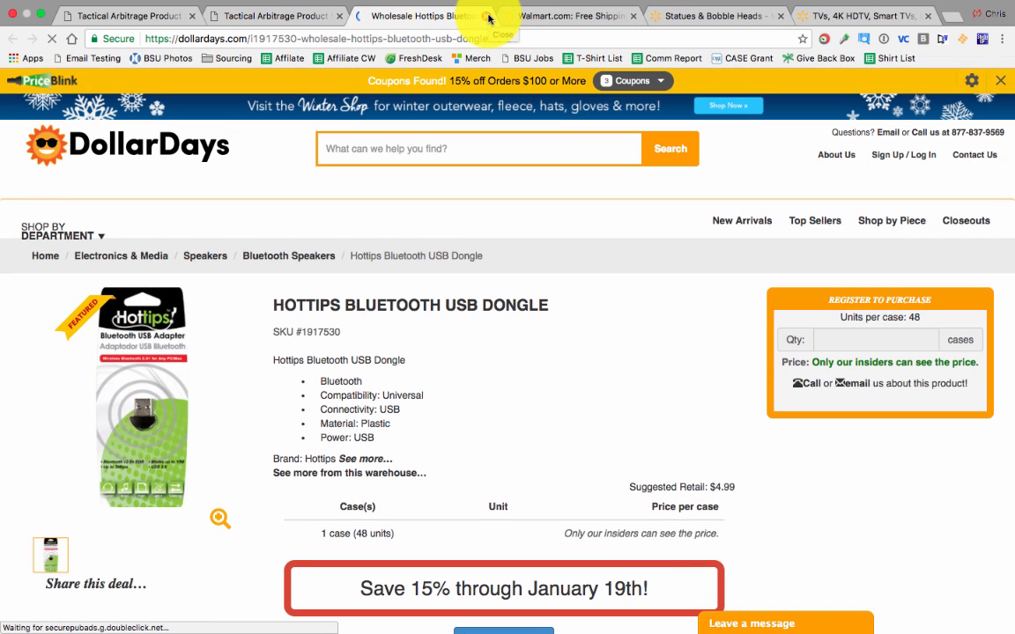
left_click(224, 17)
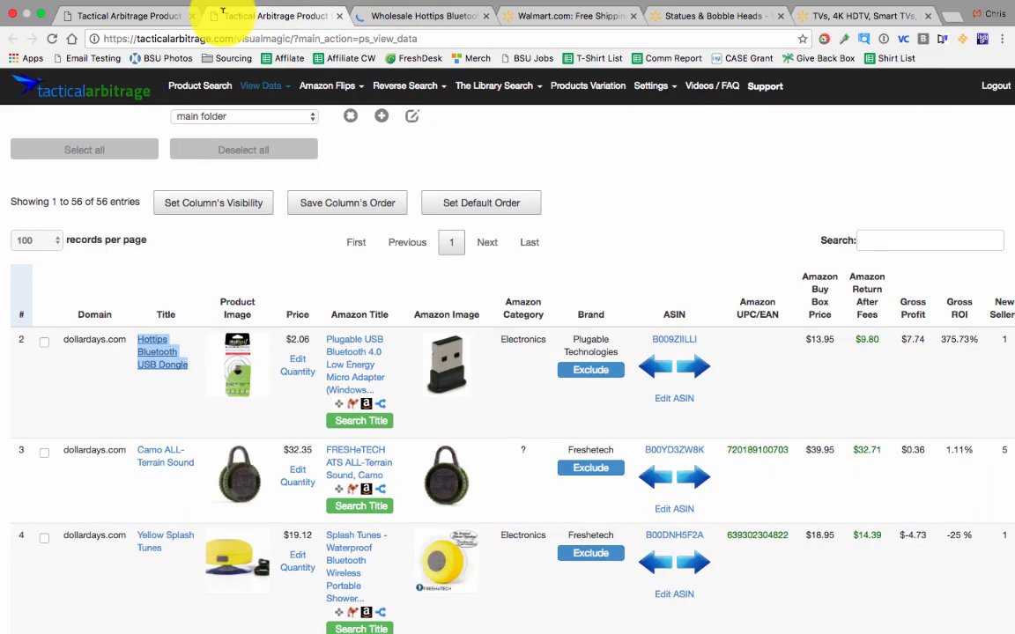
scroll(385, 335, "down", 1)
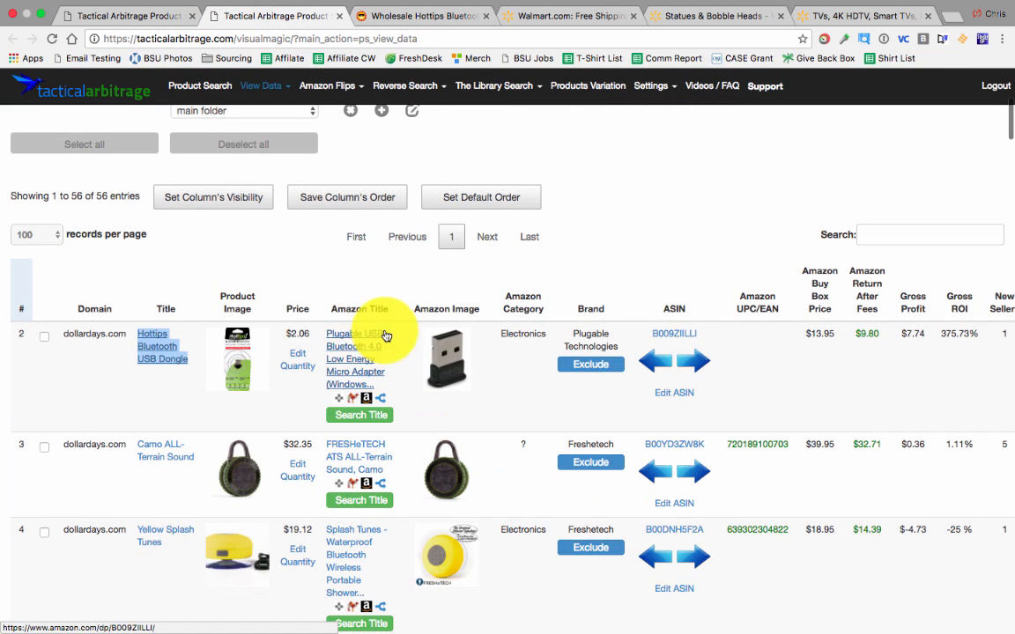
Step: Set the Hottips row's unit quantity to 1 and sort results by price, lowest first
left_click(296, 357)
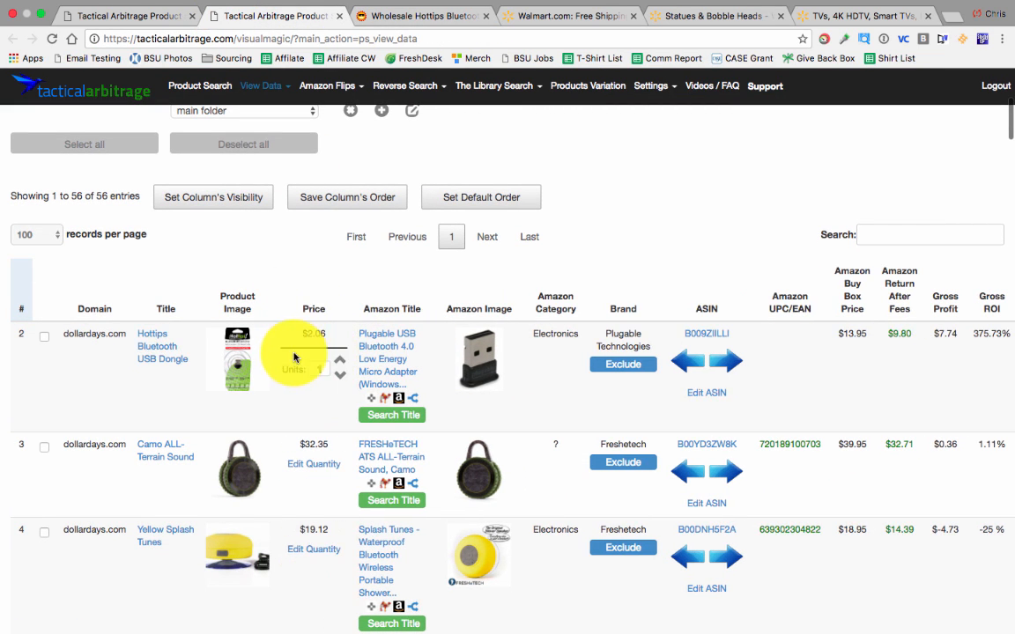
left_click(340, 359)
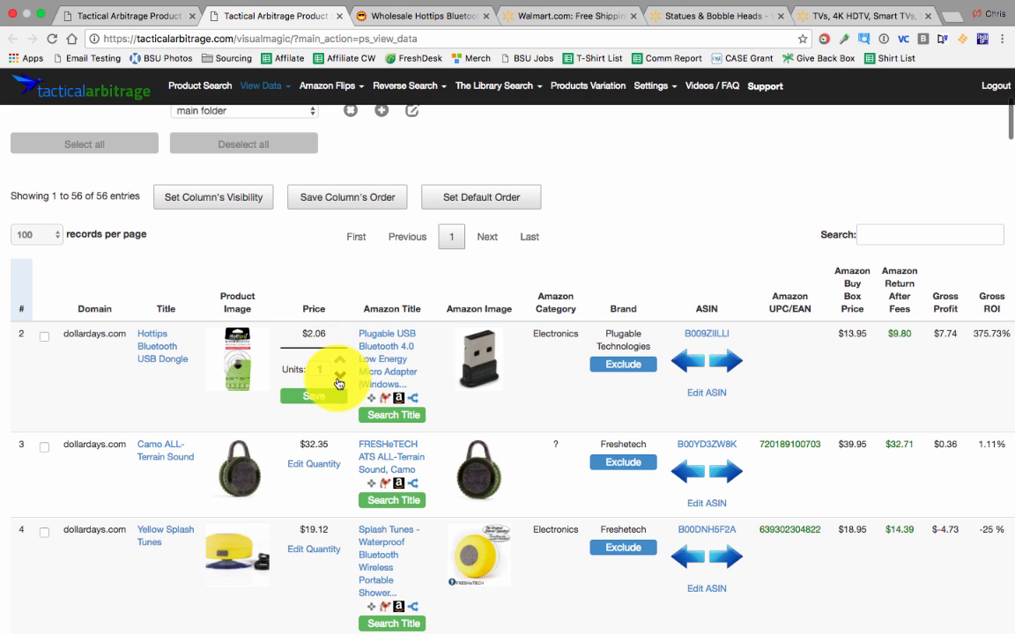
left_click(314, 396)
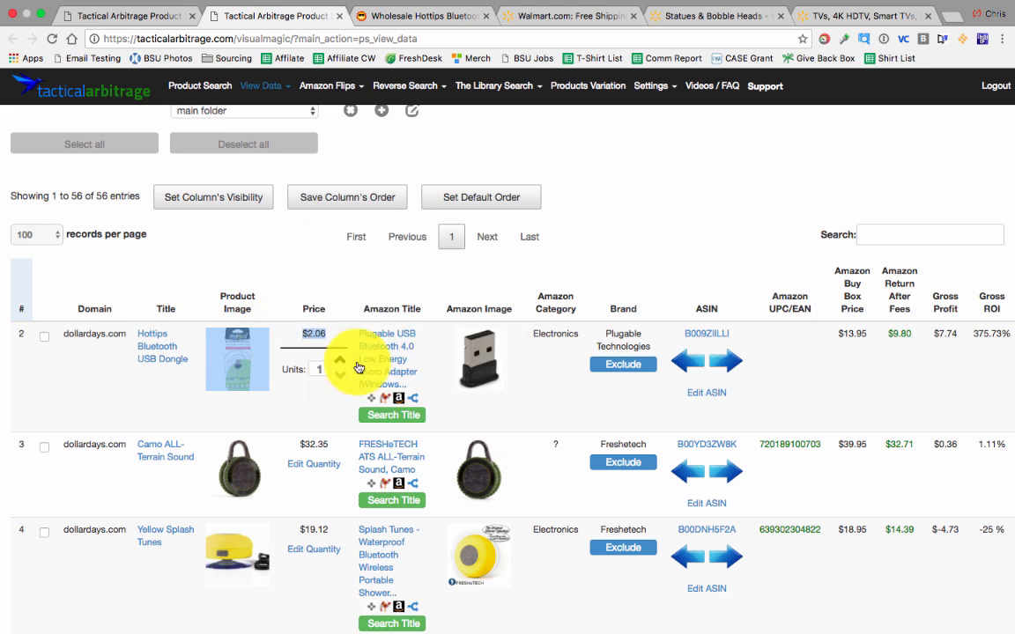
left_click(294, 266)
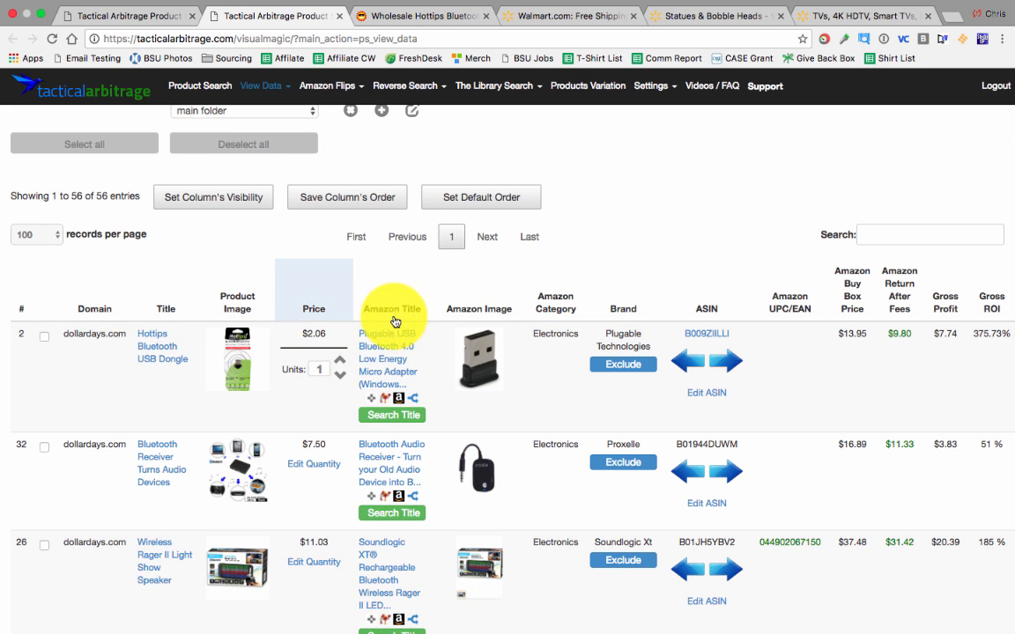
scroll(387, 295, "down", 1)
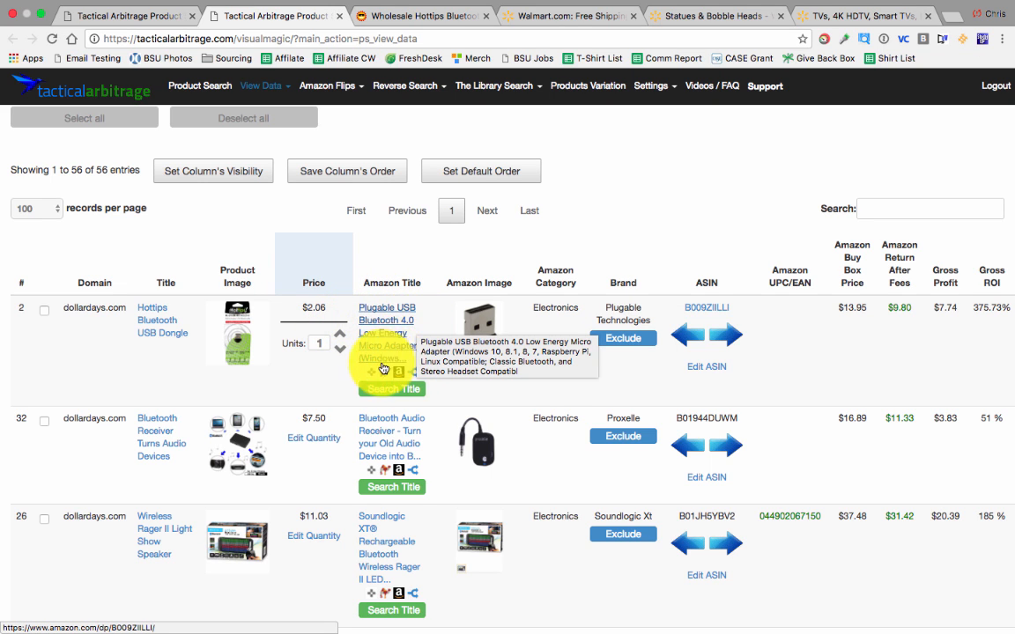
mouse_move(370, 373)
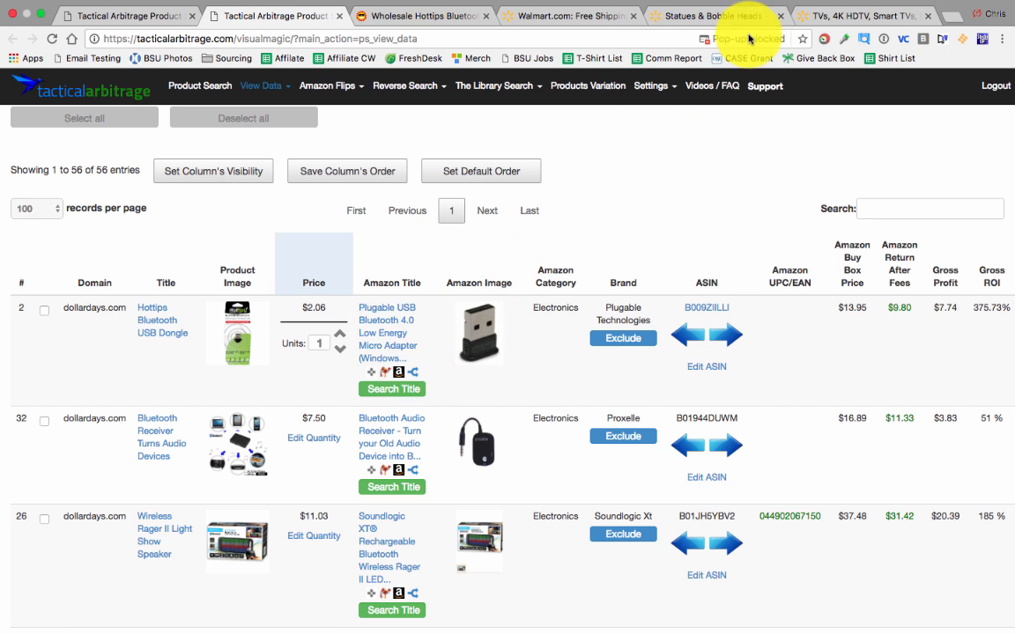
Step: Always allow pop-ups from Tactical Arbitrage and view the Hottips DollarDays product page
left_click(750, 38)
left_click(617, 123)
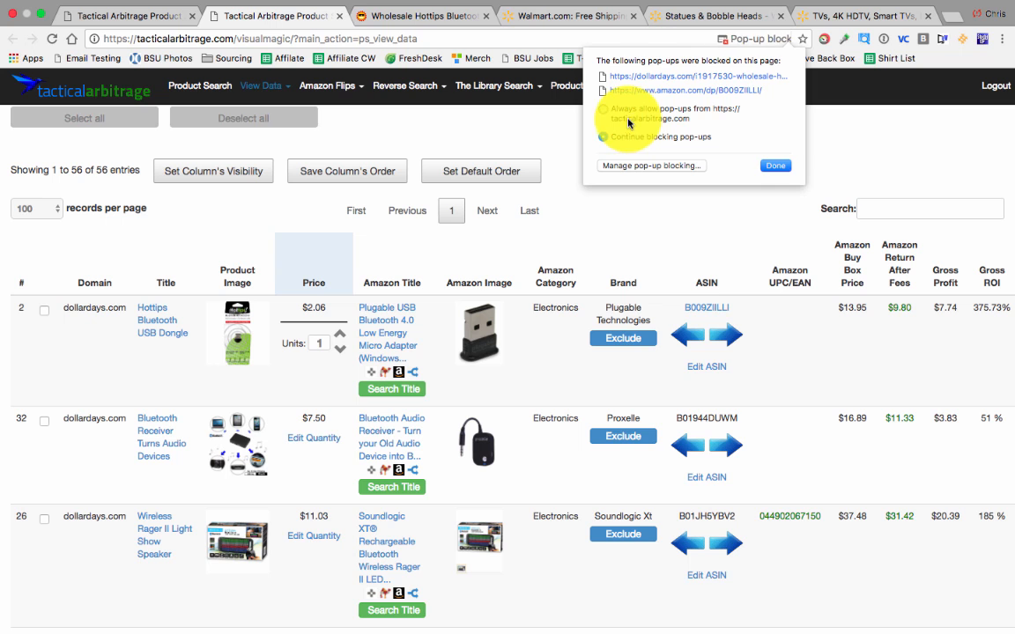
left_click(764, 164)
left_click(414, 375)
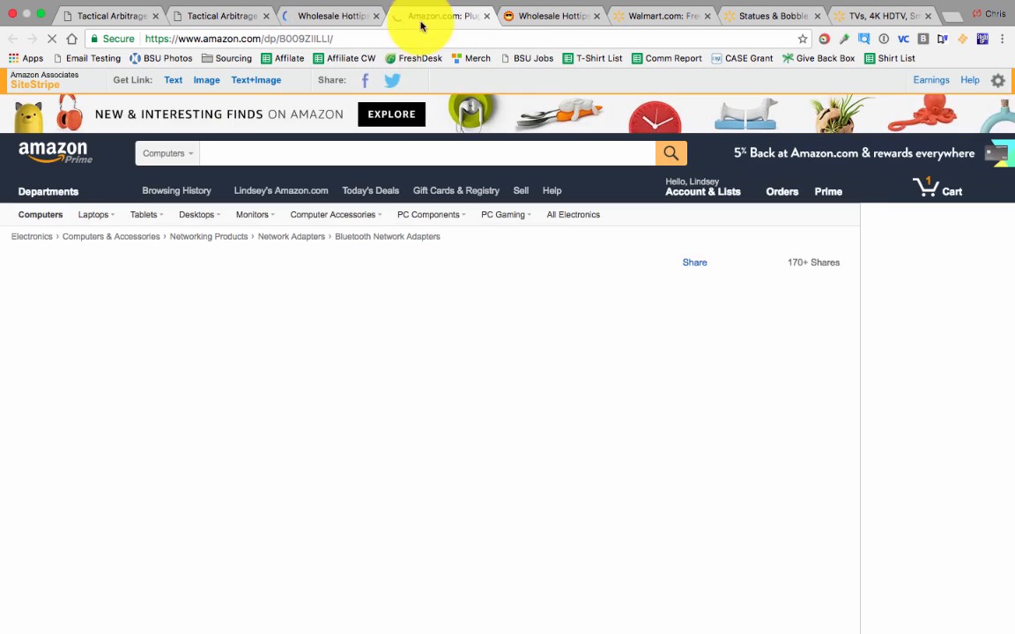
left_click(331, 18)
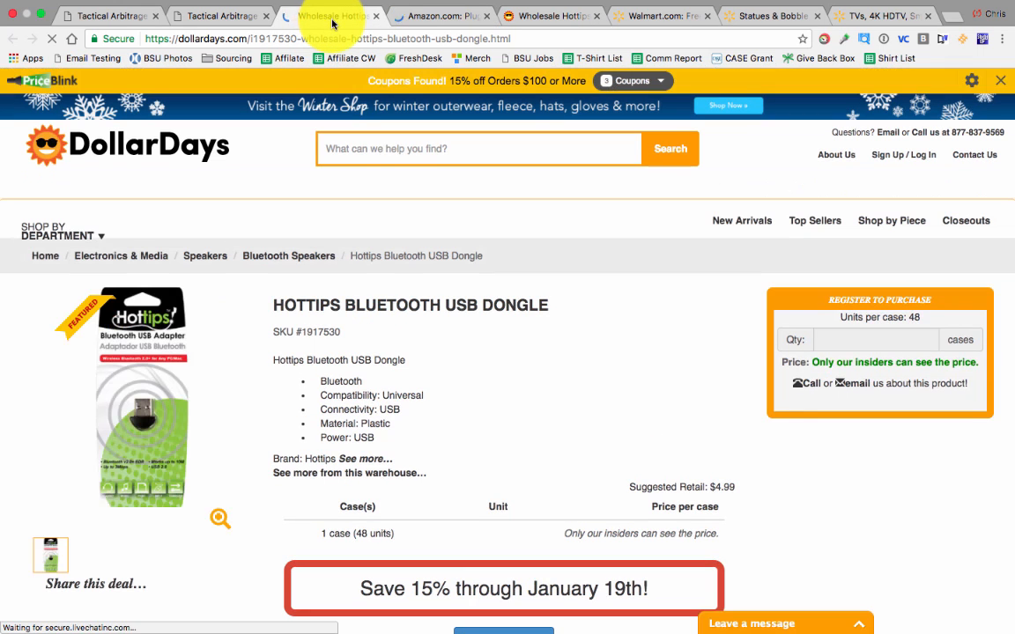
left_click(200, 17)
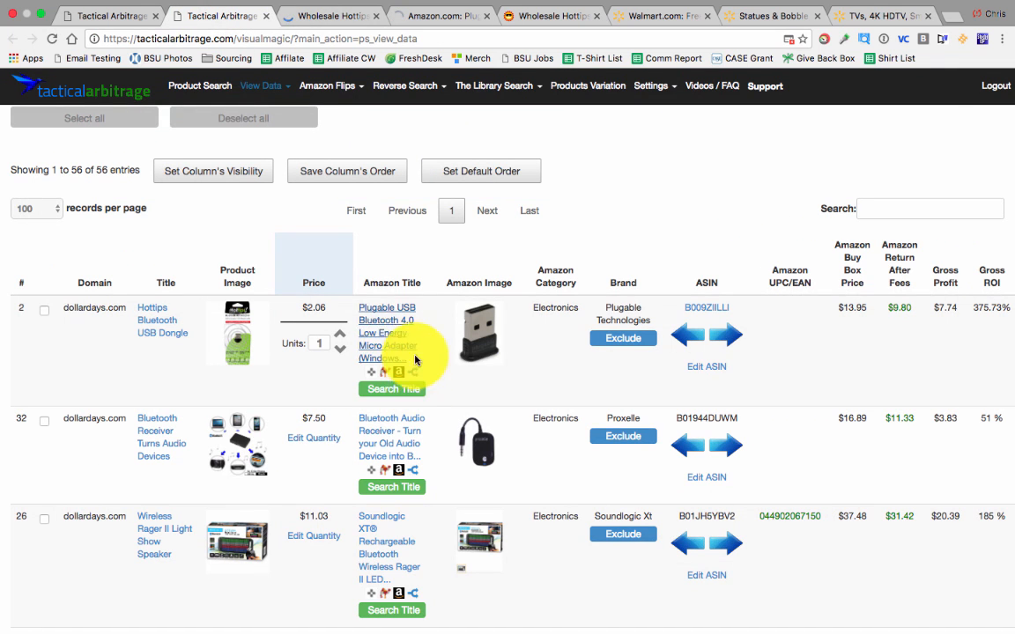
Step: Search Amazon for the Hottips dongle's title, which returns 0 results
left_click(405, 391)
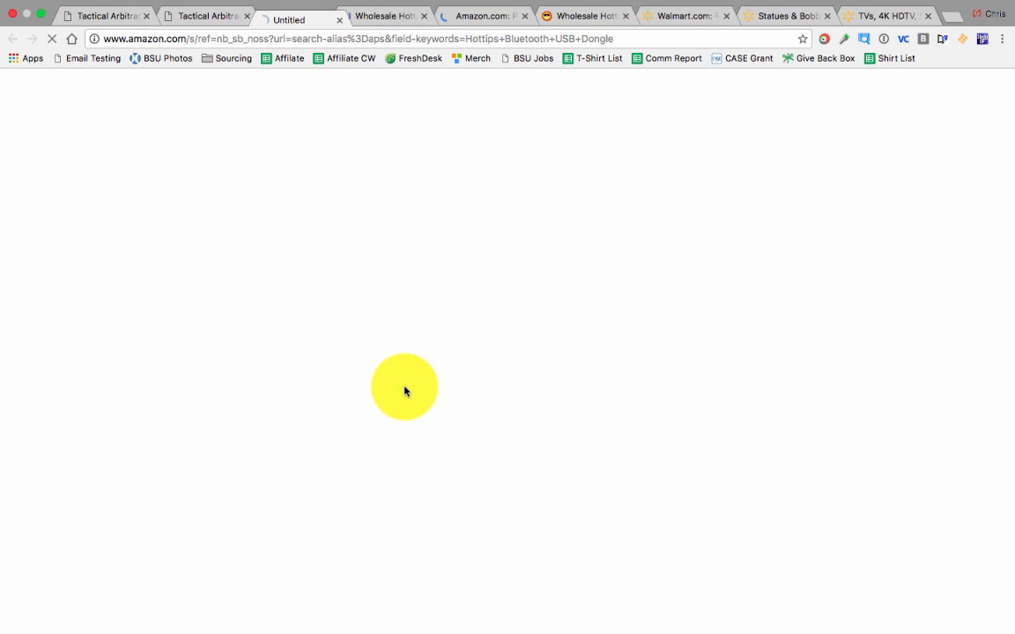
left_click(198, 18)
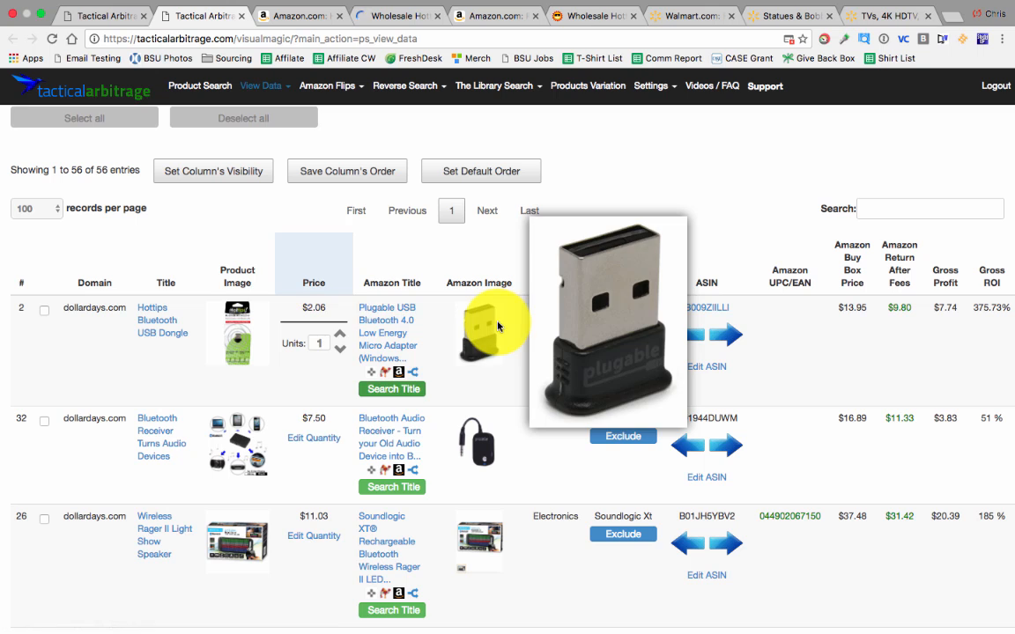
mouse_move(464, 324)
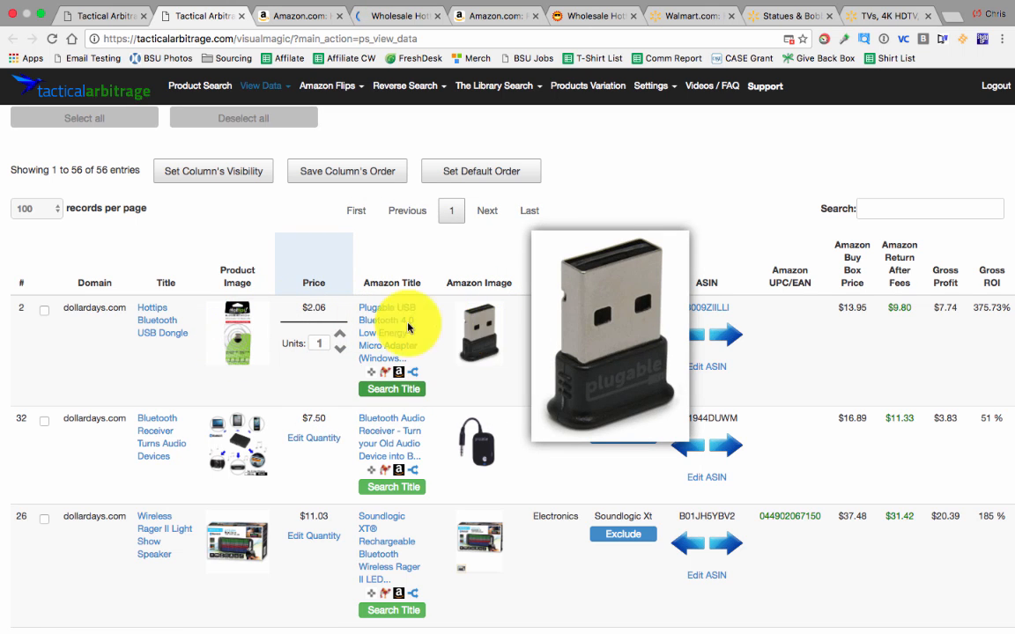
mouse_move(224, 335)
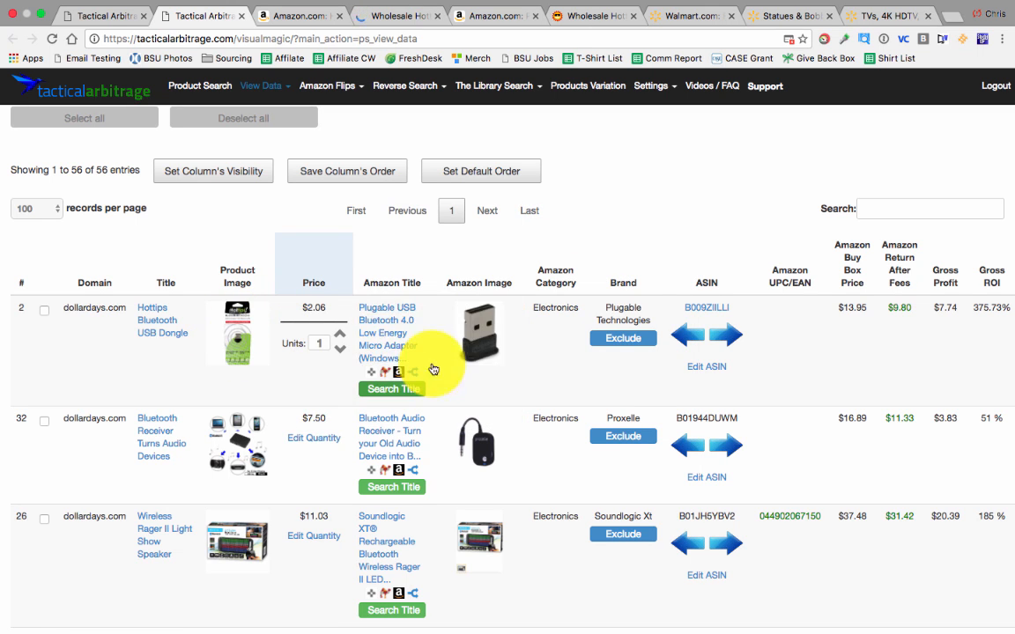
mouse_move(483, 354)
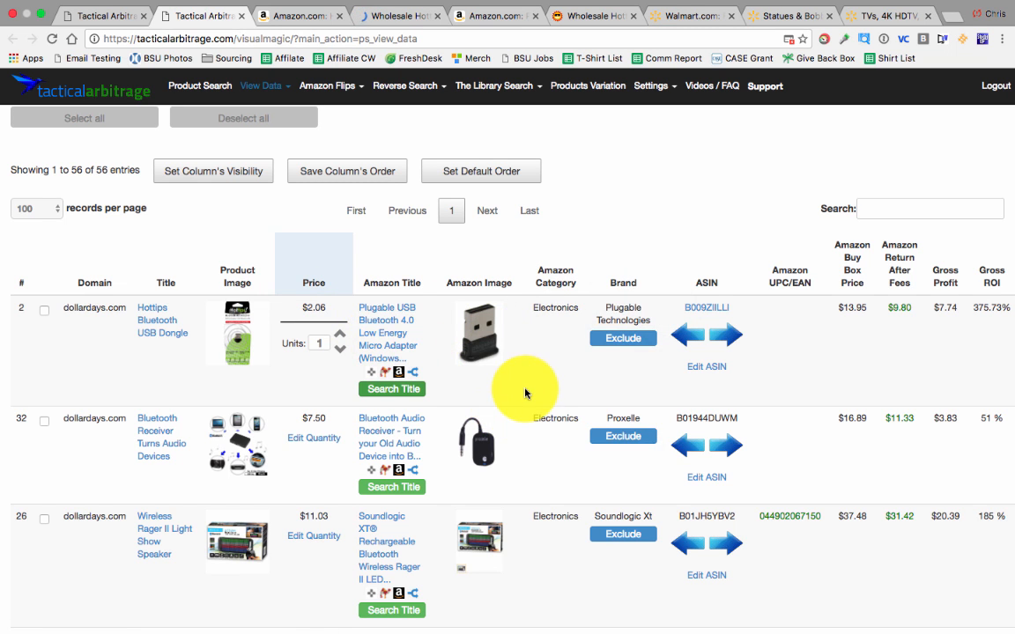
Step: Cycle through alternative Amazon matches for the $2.06 Hottips row until Proxelle heads the table
scroll(533, 379, "down", 1)
scroll(555, 265, "right", 3)
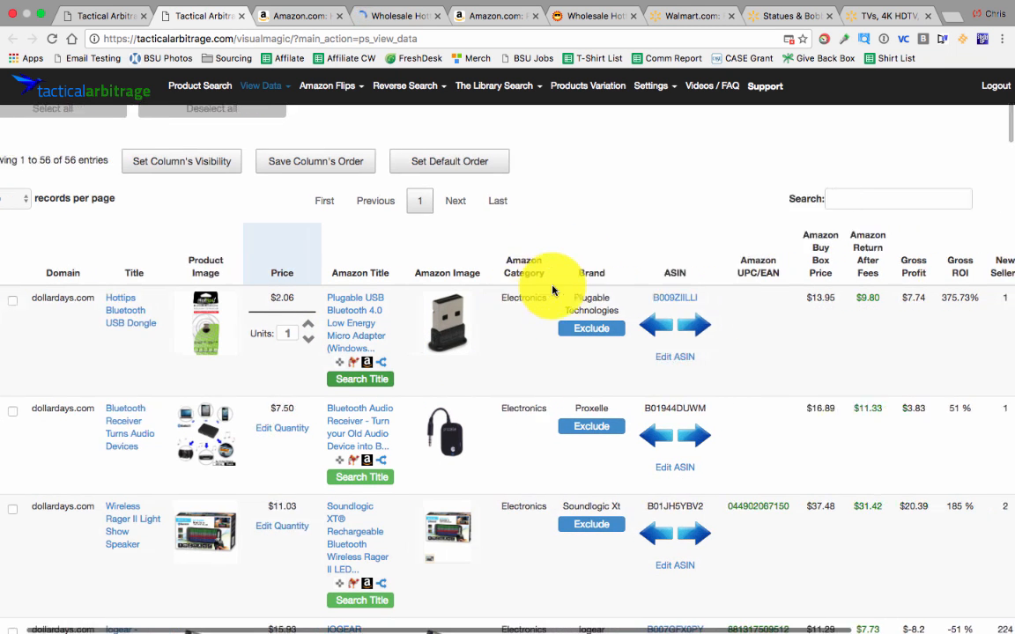
scroll(552, 290, "right", 3)
left_click(571, 324)
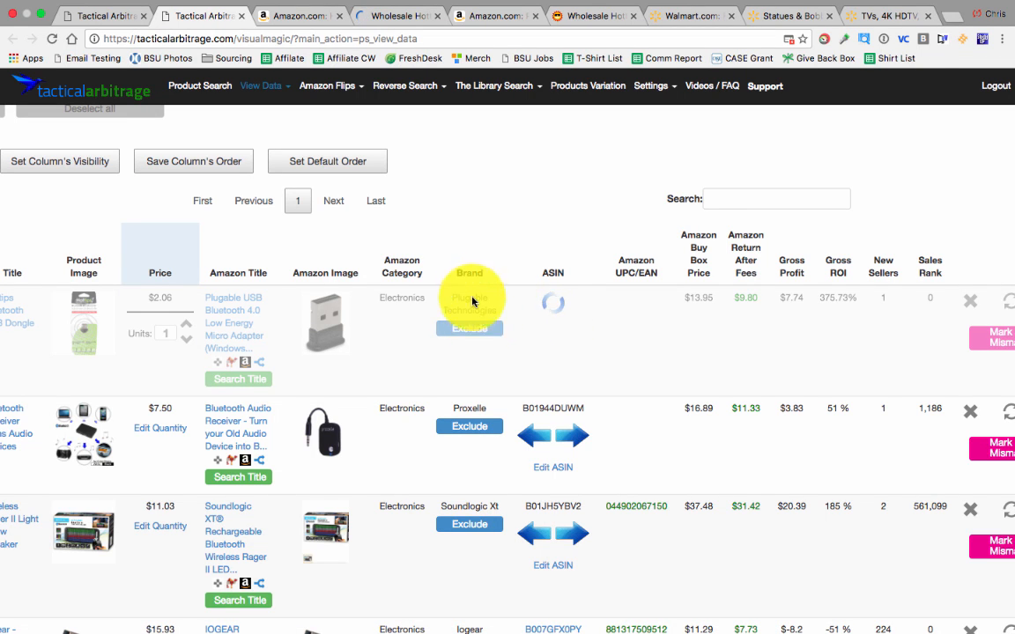
left_click(558, 329)
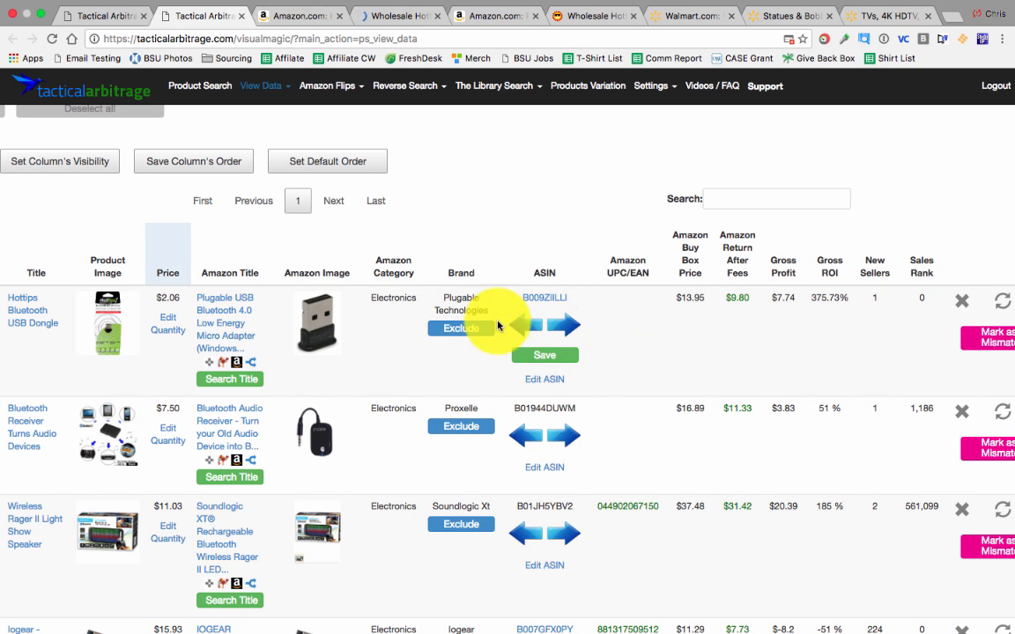
left_click(464, 330)
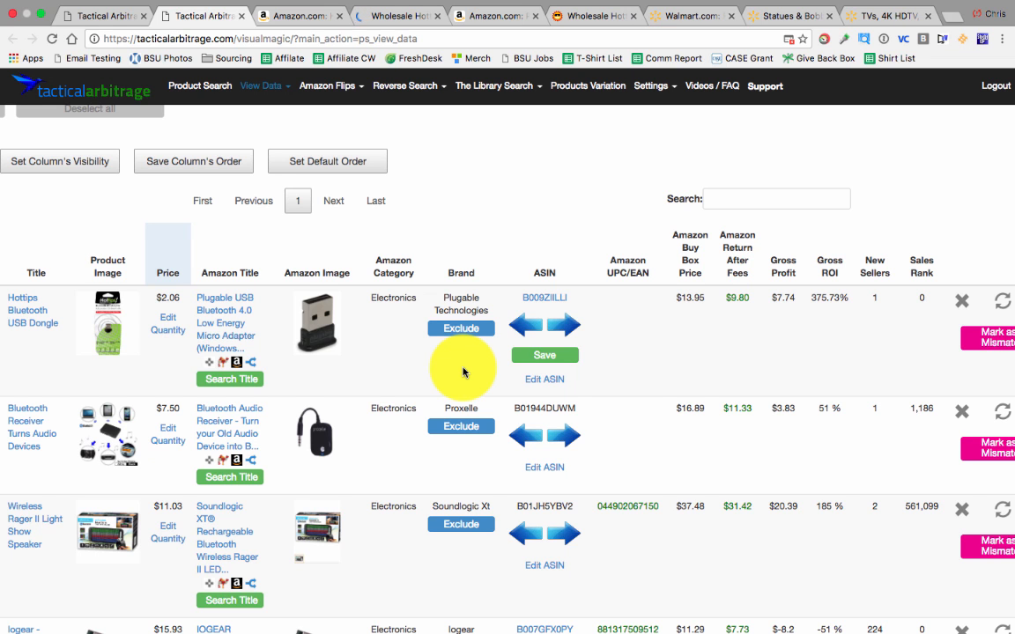
scroll(467, 370, "right", 2)
scroll(525, 396, "down", 1)
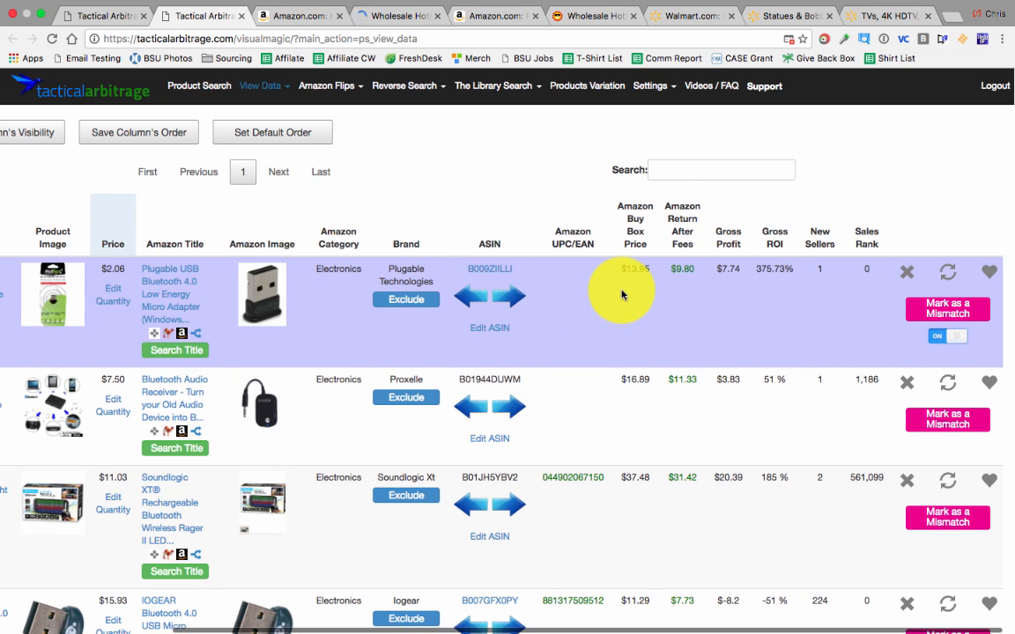
left_click(515, 294)
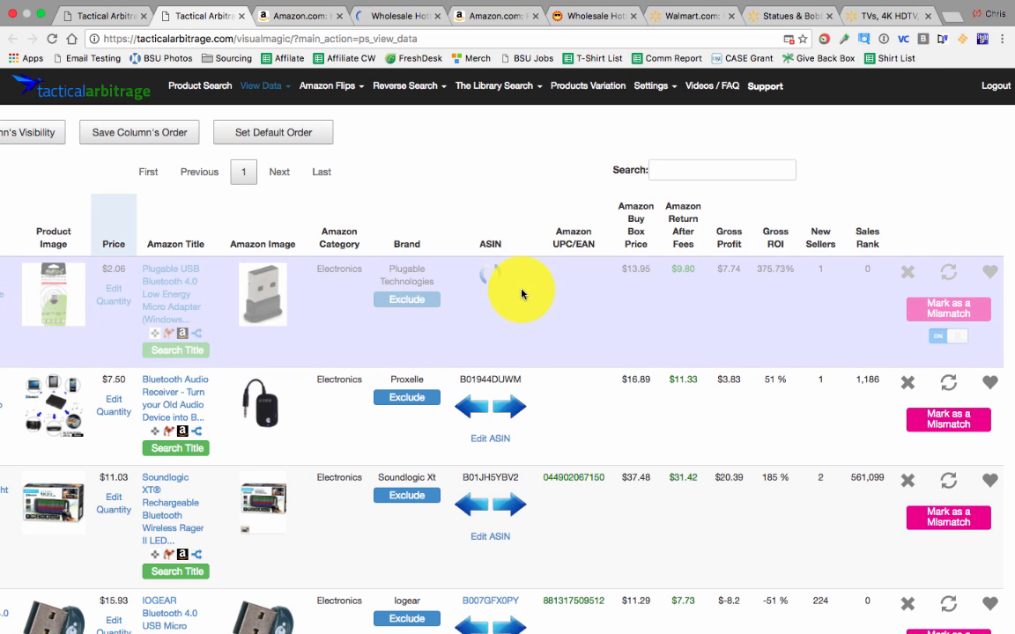
left_click(519, 294)
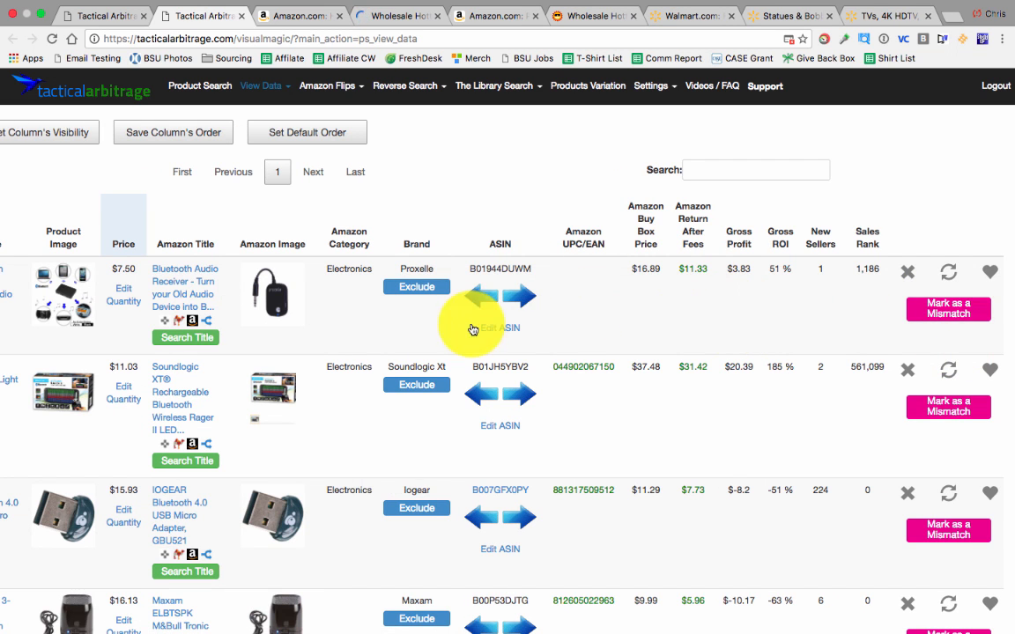
Step: Save the $7.50 Proxelle Bluetooth Audio Receiver to the saved list and remove its row
scroll(614, 317, "down", 1)
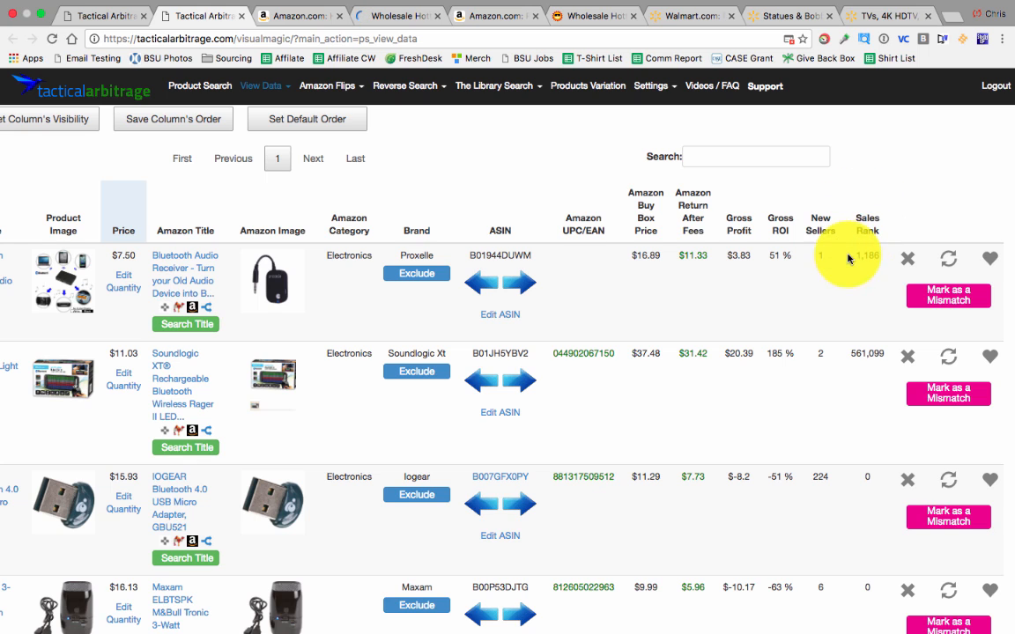
scroll(850, 264, "up", 1)
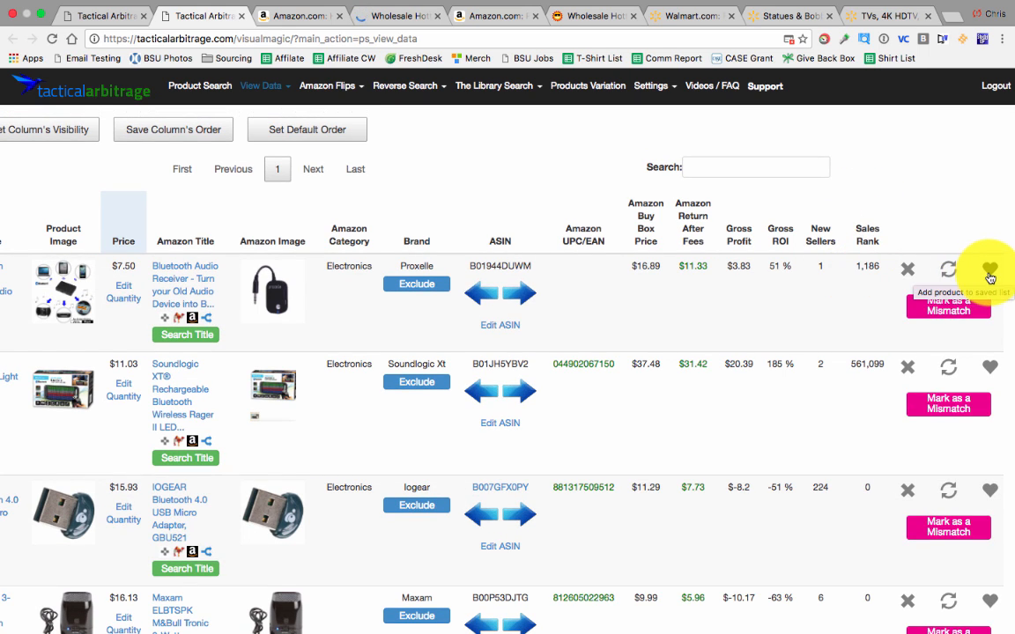
left_click(989, 272)
scroll(731, 301, "down", 1)
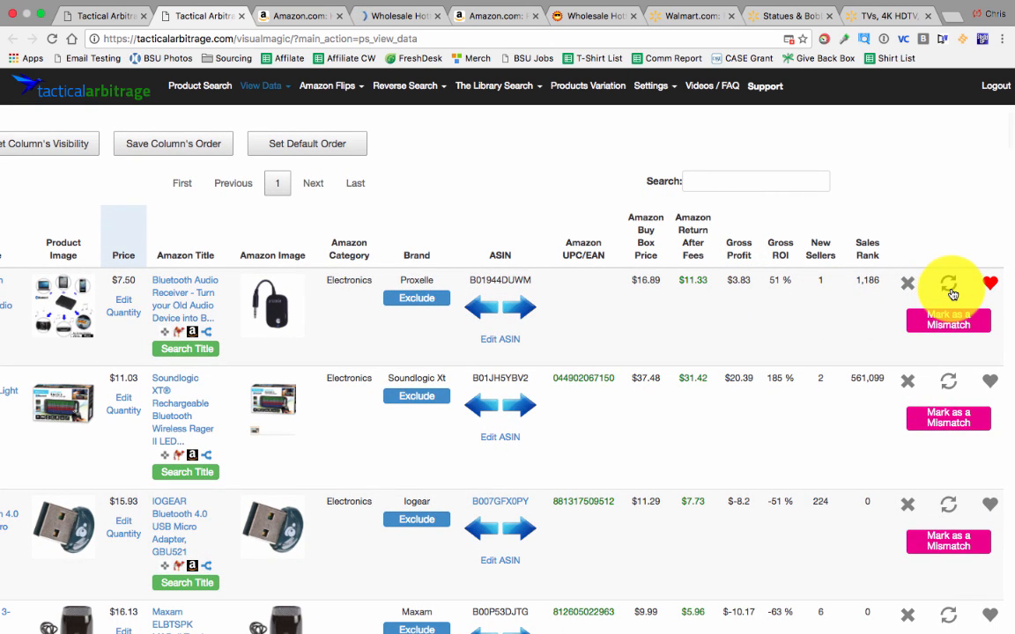
left_click(908, 285)
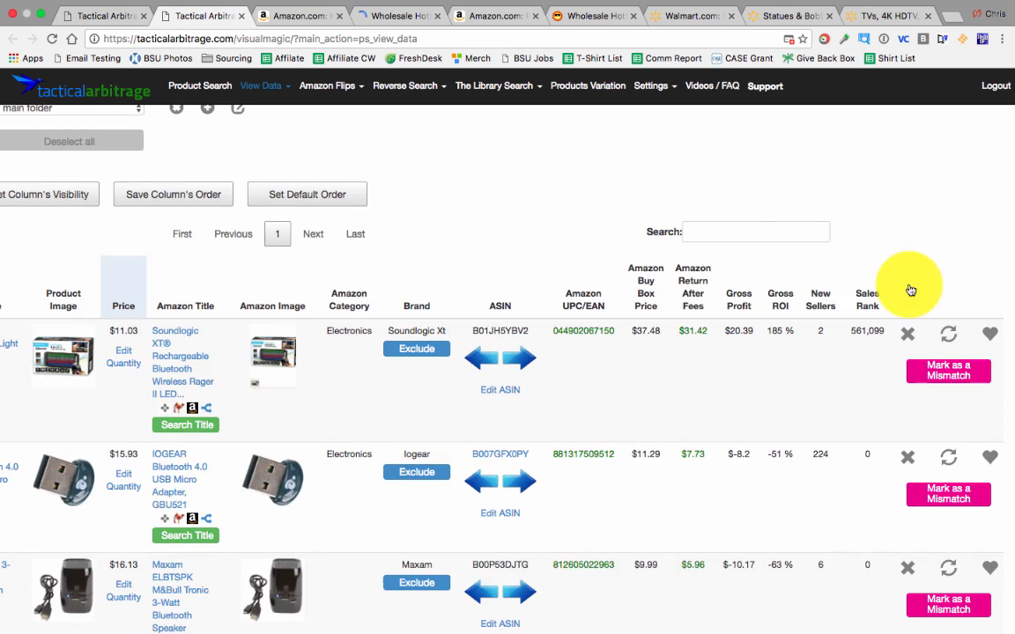
Step: Return to the top of View Data, which now lists 54 entries
scroll(518, 247, "left", 3)
scroll(517, 247, "up", 1)
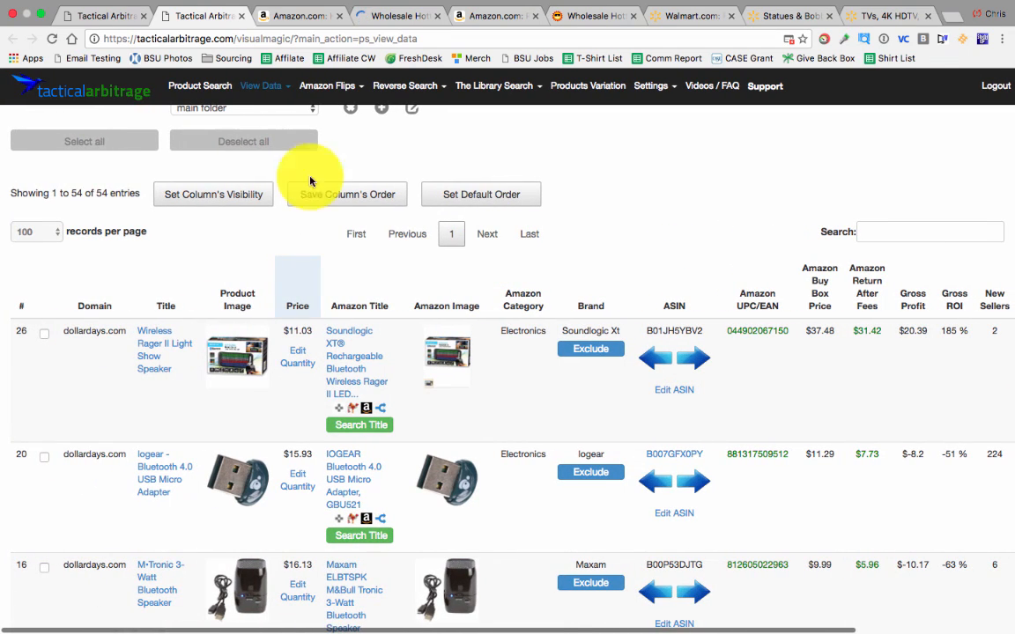
left_click(25, 234)
left_click(87, 271)
scroll(86, 271, "up", 5)
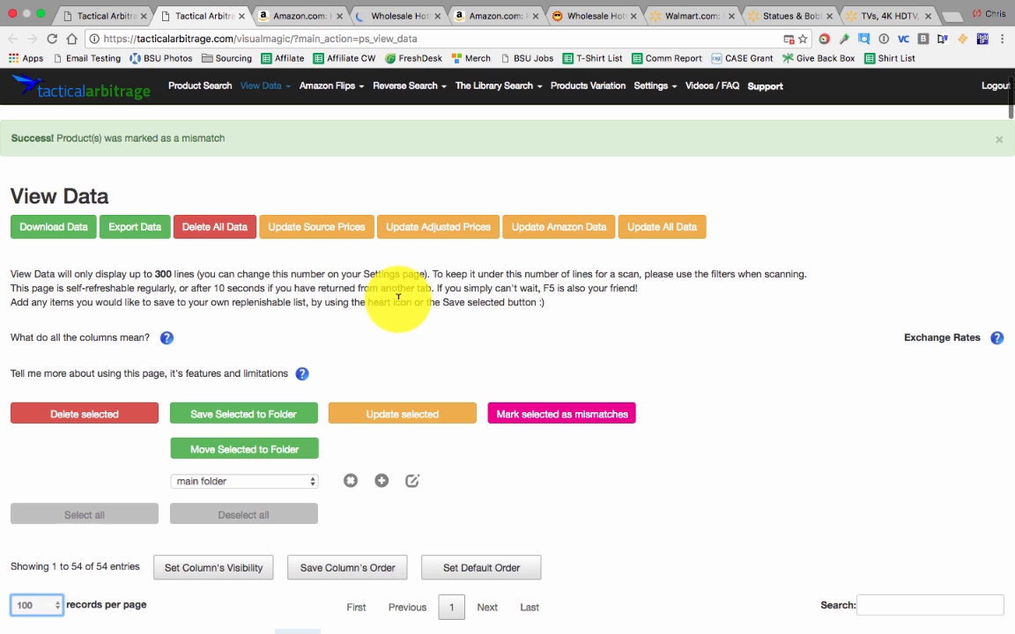
scroll(421, 297, "down", 3)
scroll(421, 297, "down", 8)
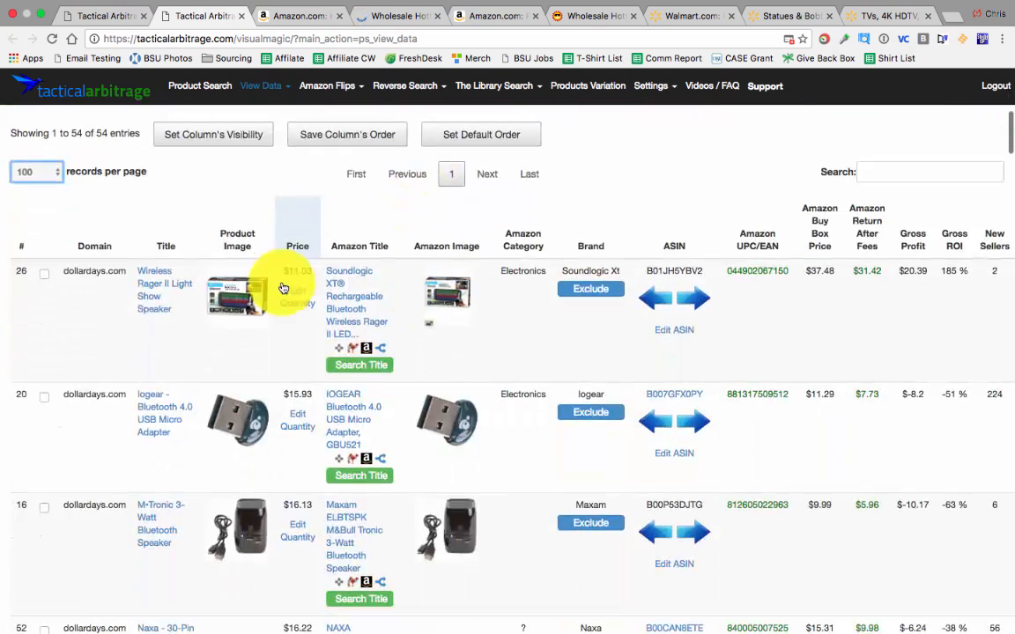
scroll(265, 264, "up", 11)
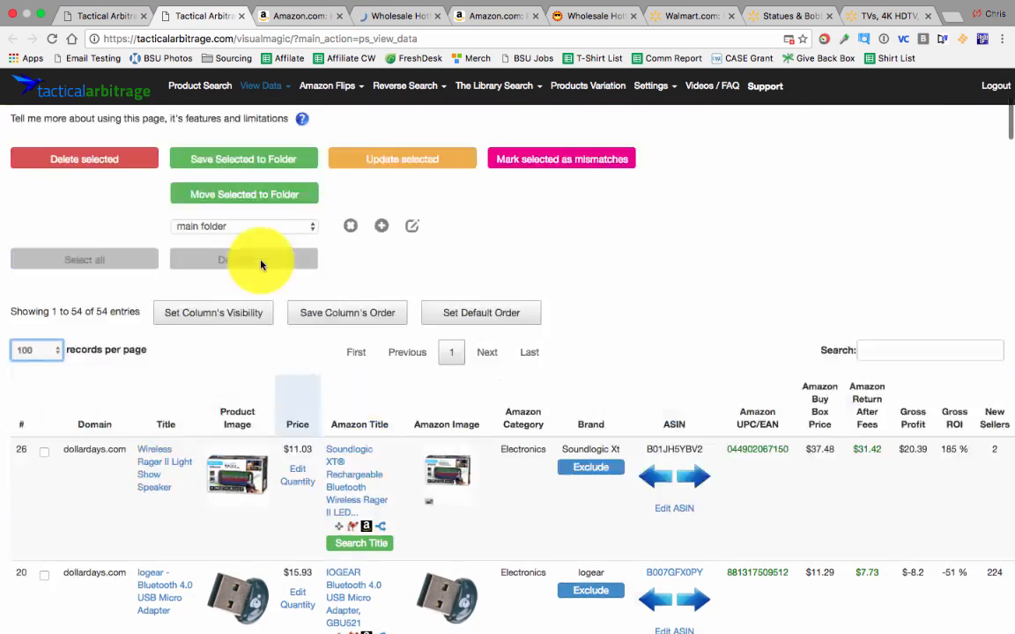
Step: Delete all the results data and reload the View Data page, which now reads No data found
left_click(209, 237)
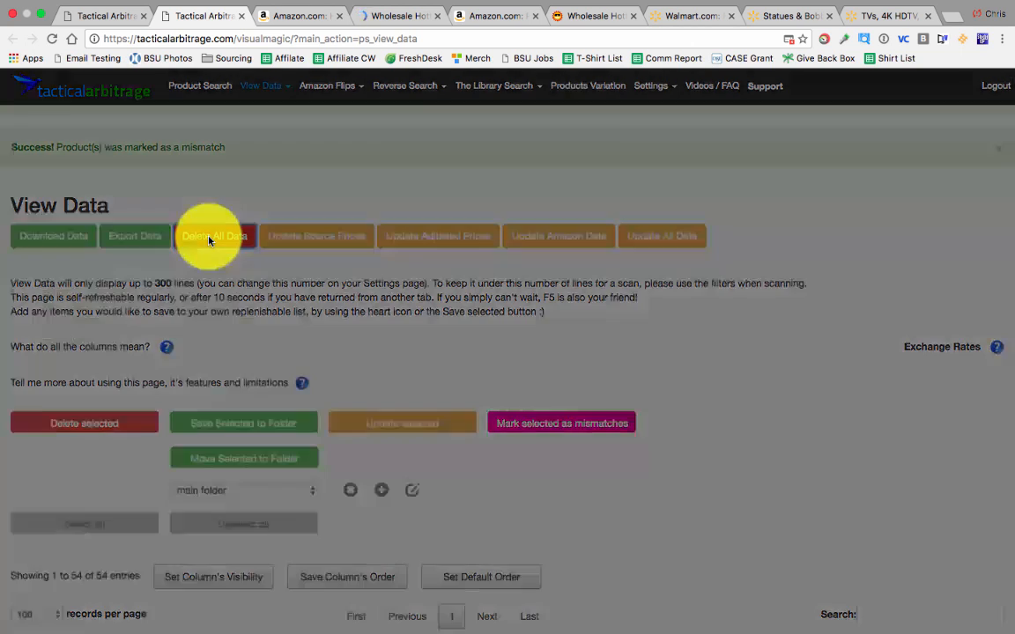
left_click(428, 157)
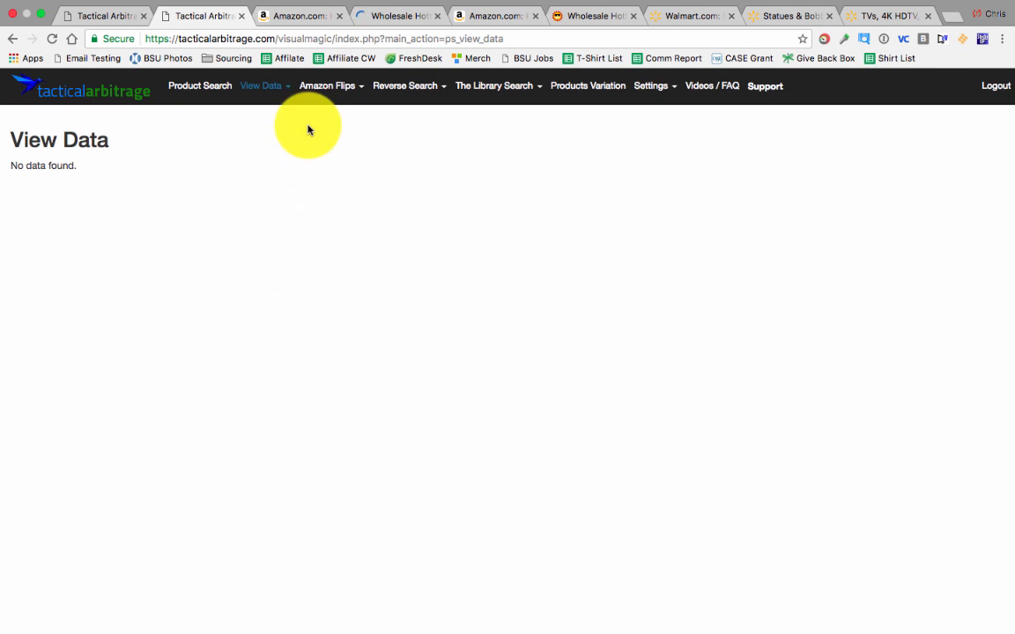
left_click(272, 86)
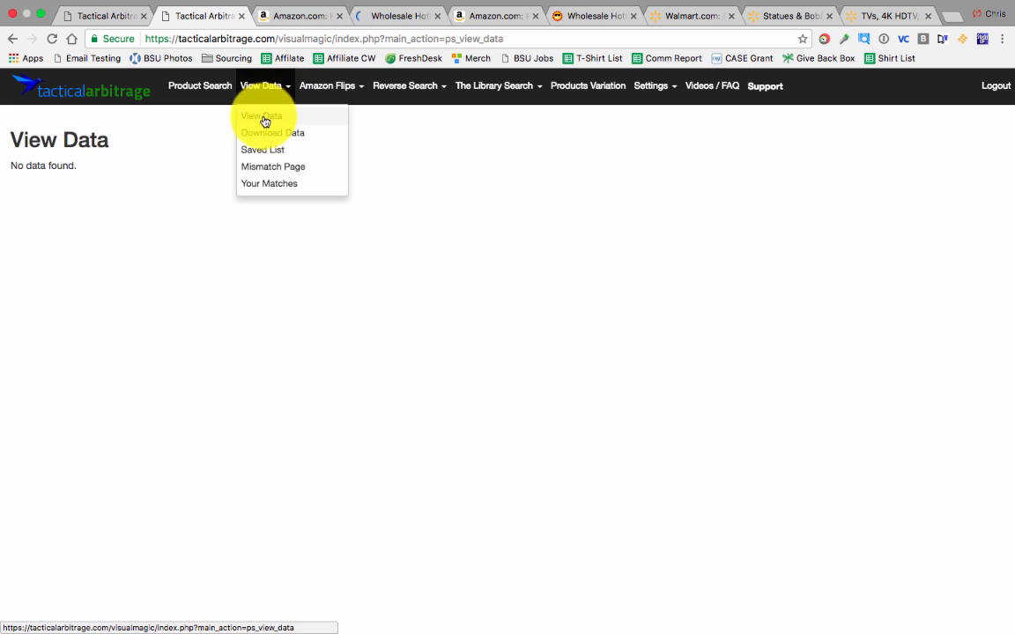
left_click(263, 117)
Step: Download the results data as a CSV file from View Data
left_click(277, 88)
left_click(272, 132)
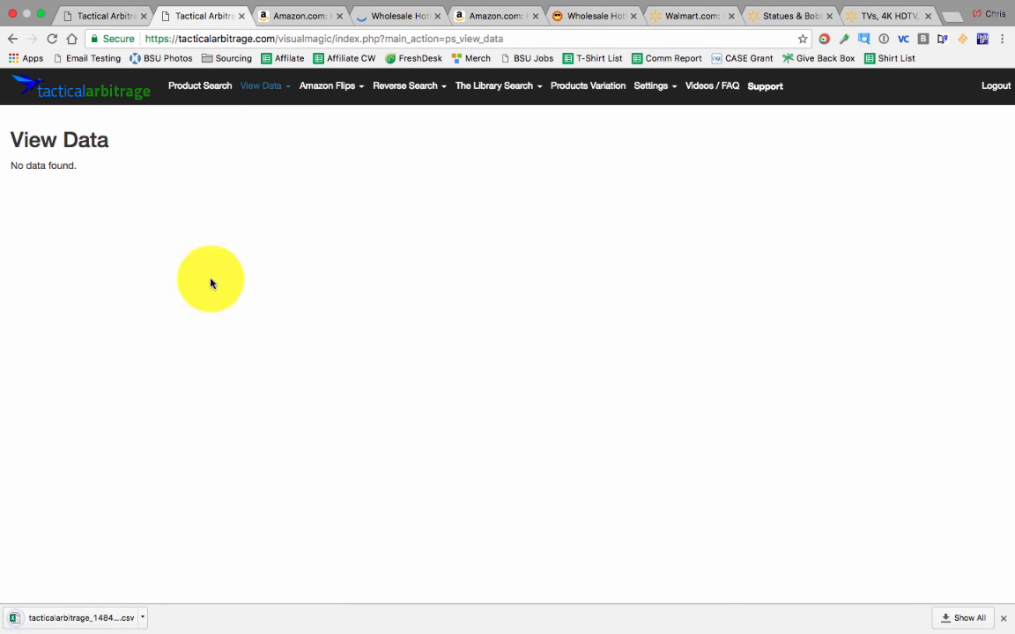
left_click(283, 89)
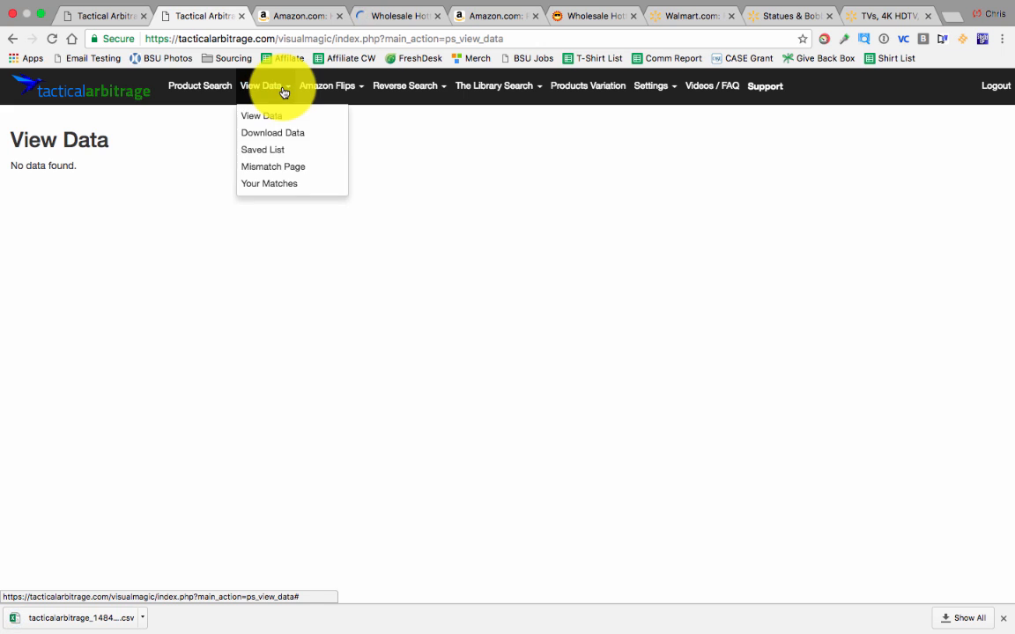
Step: Browse the Saved List's 8 saved products, starting with the kohls.com Quelf Game
left_click(264, 150)
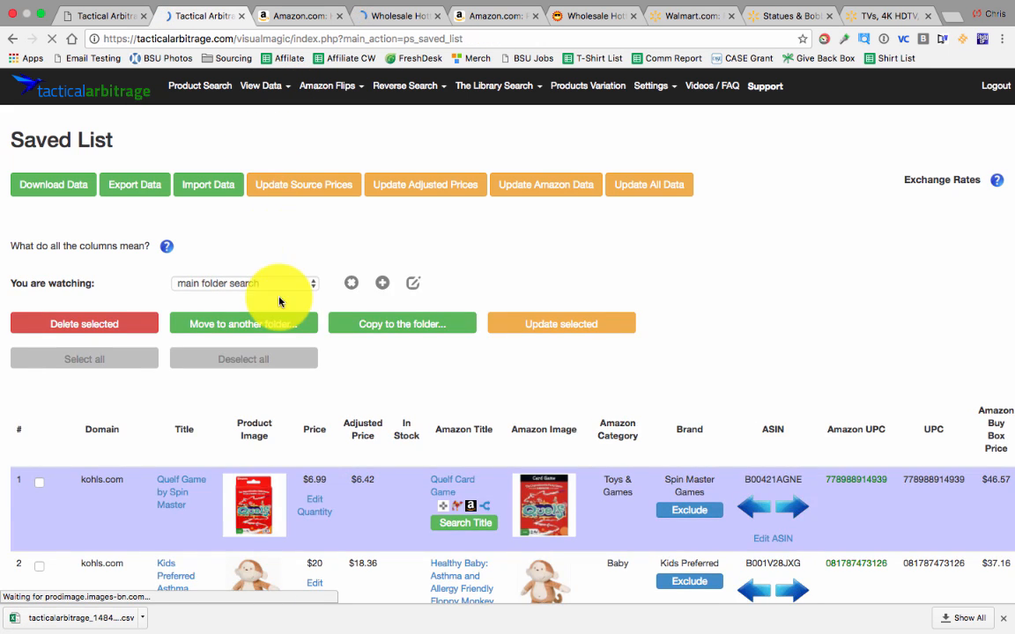
scroll(280, 303, "down", 5)
scroll(280, 303, "down", 4)
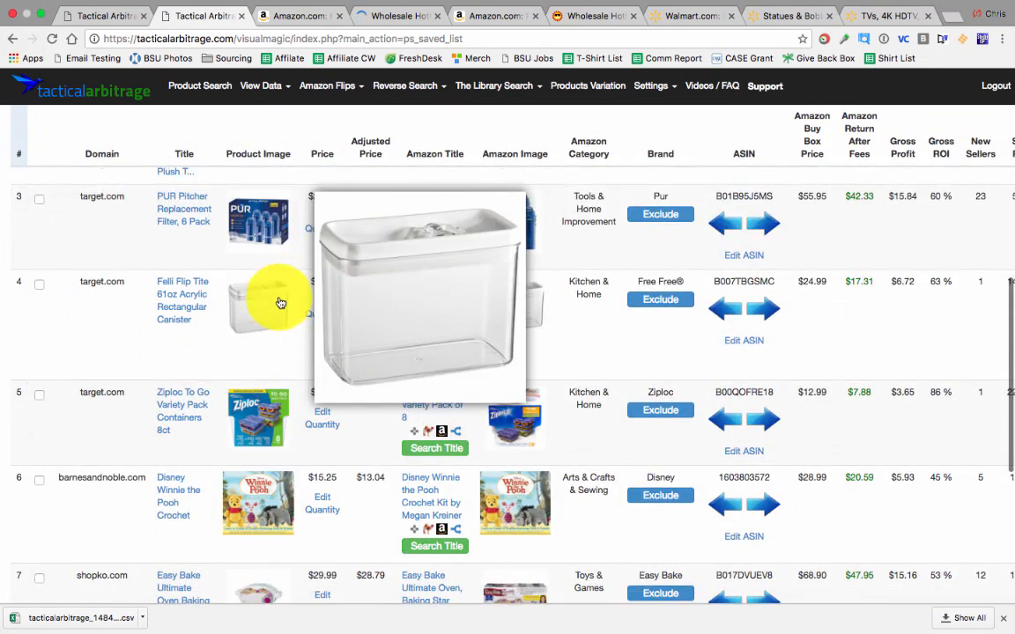
scroll(280, 302, "up", 10)
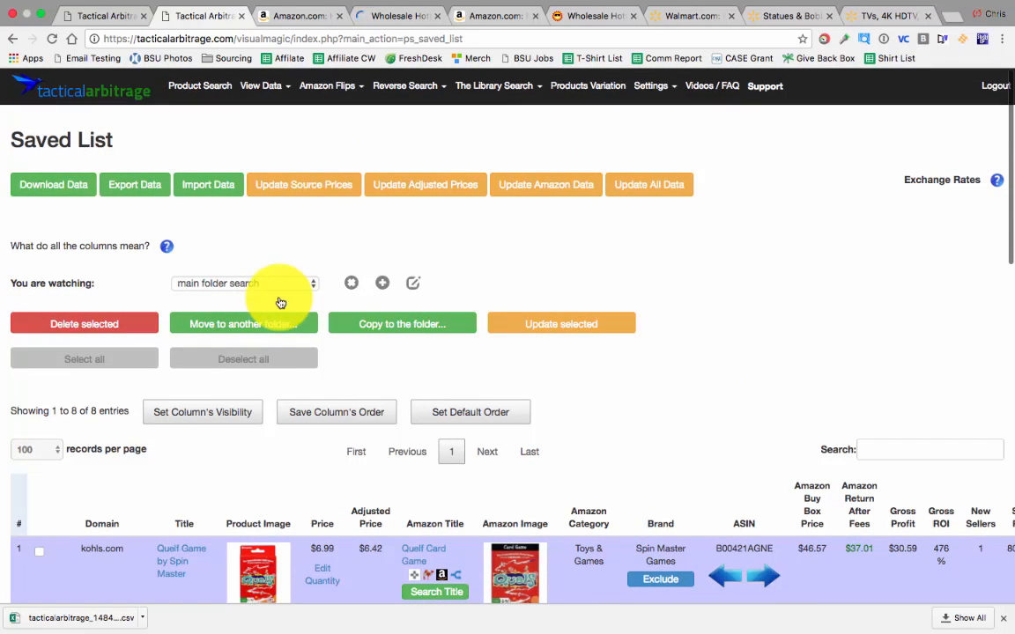
left_click(277, 87)
left_click(286, 167)
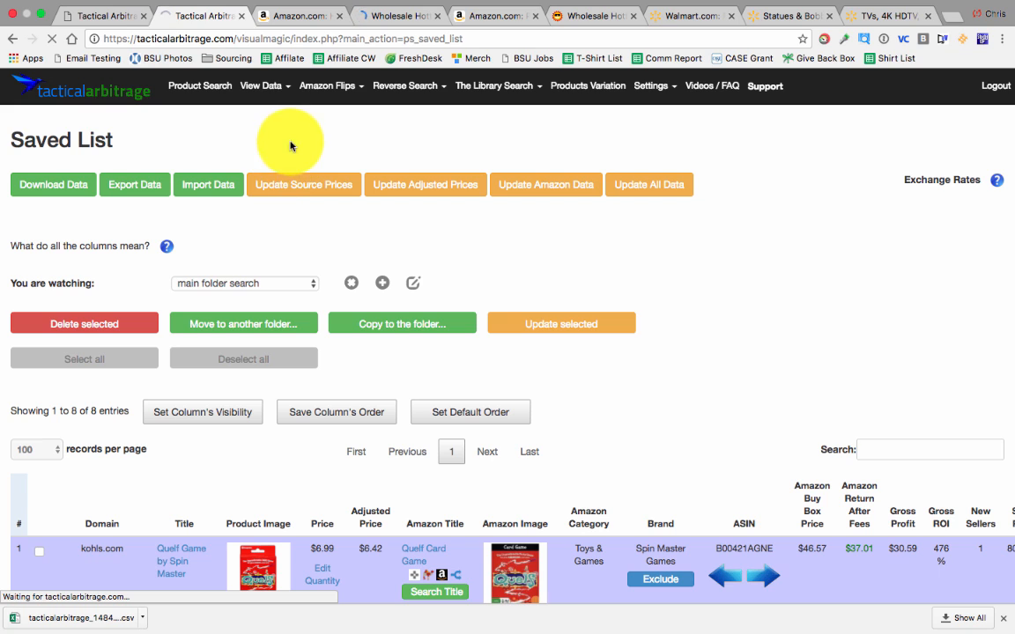
Step: Browse the 300-entry Mismatch Page and hide products with no match found
left_click(267, 86)
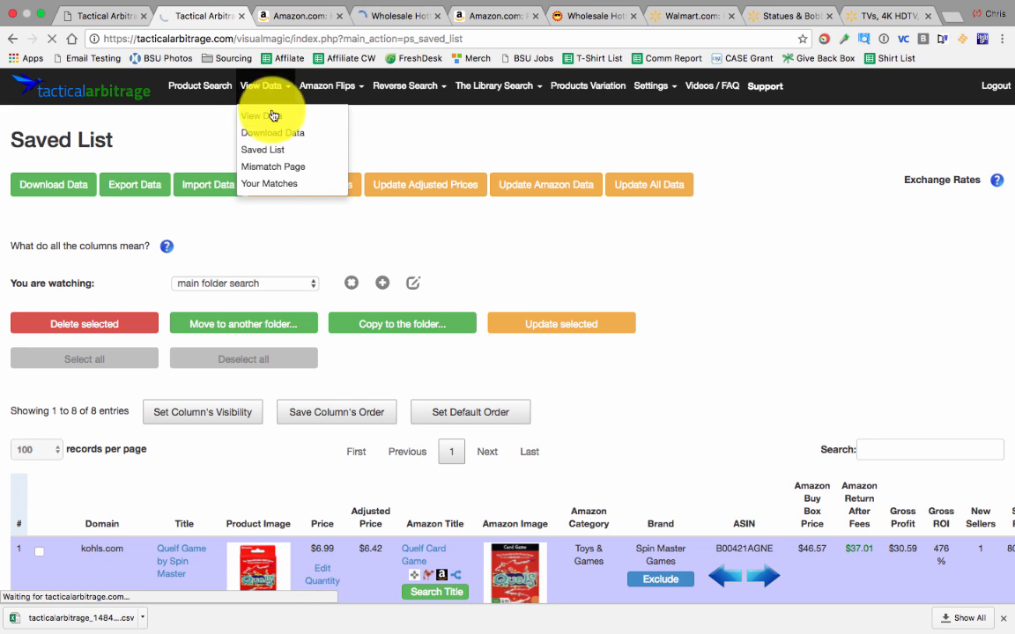
left_click(279, 169)
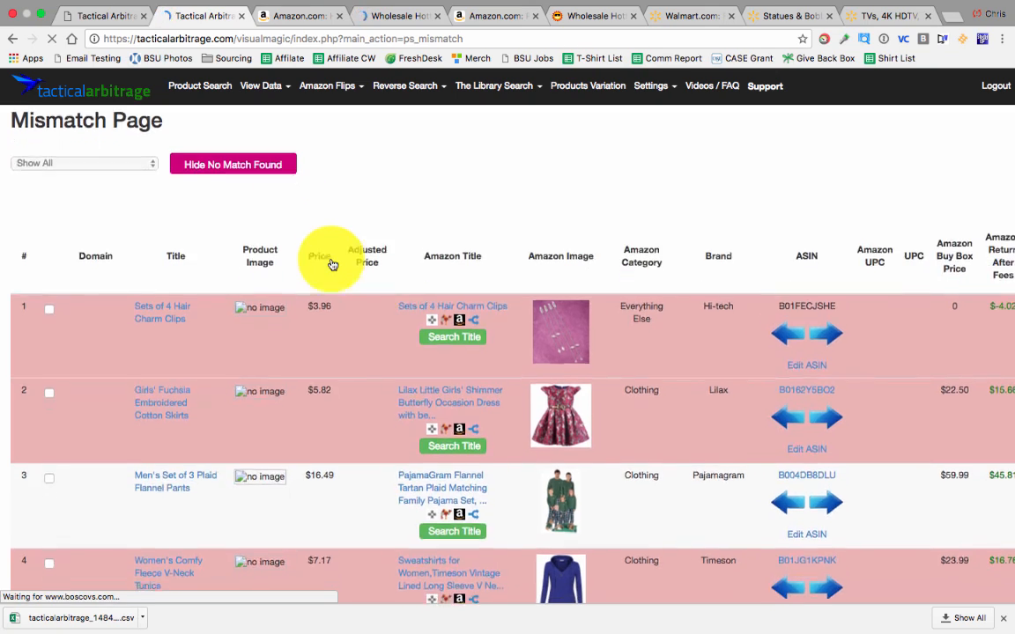
scroll(344, 362, "down", 3)
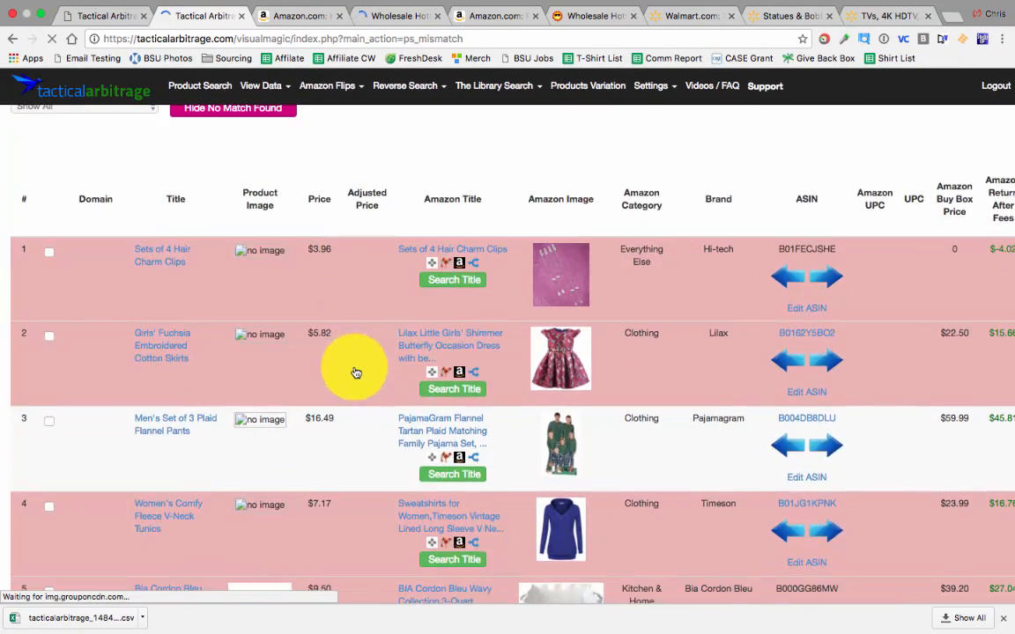
scroll(690, 395, "down", 10)
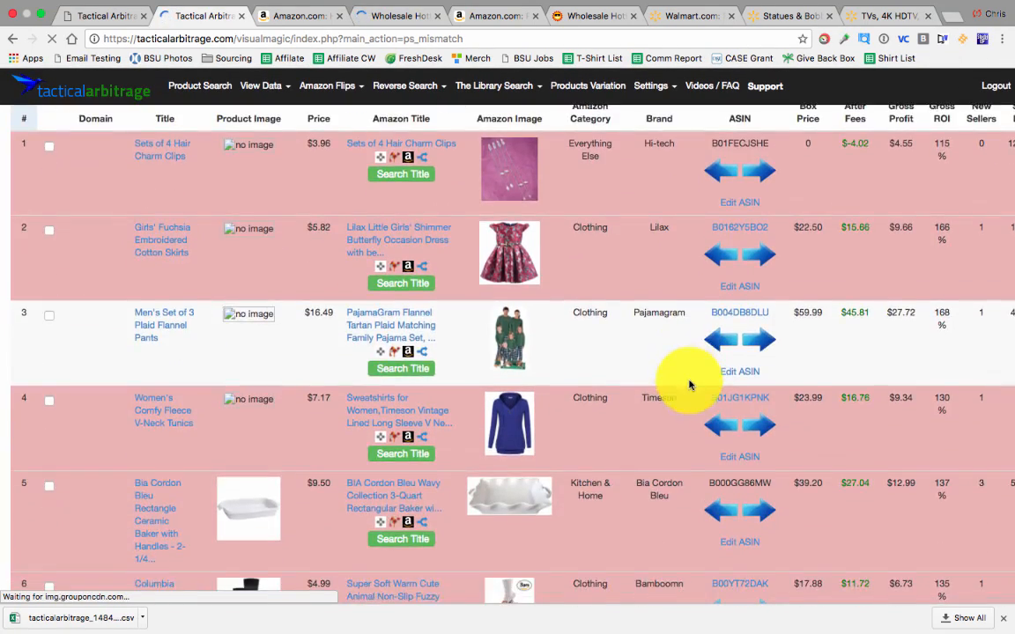
scroll(687, 361, "up", 10)
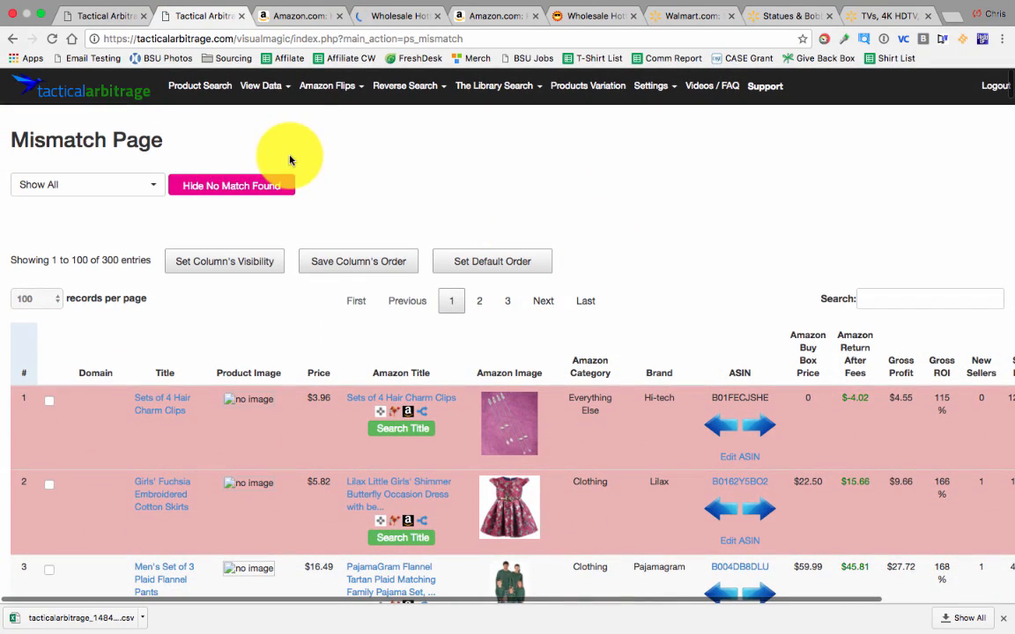
mouse_move(280, 93)
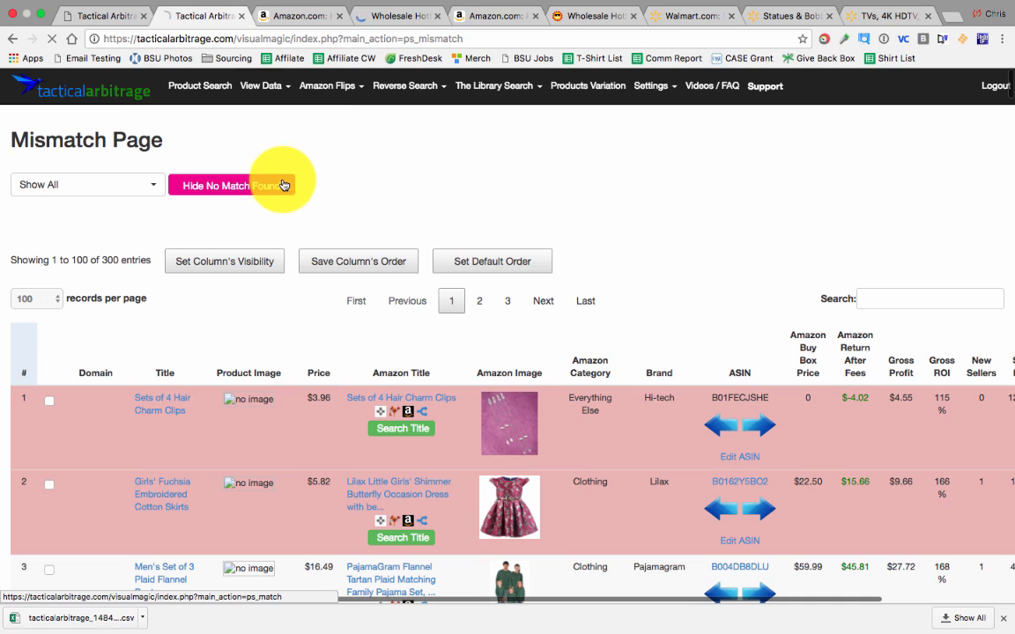
left_click(282, 185)
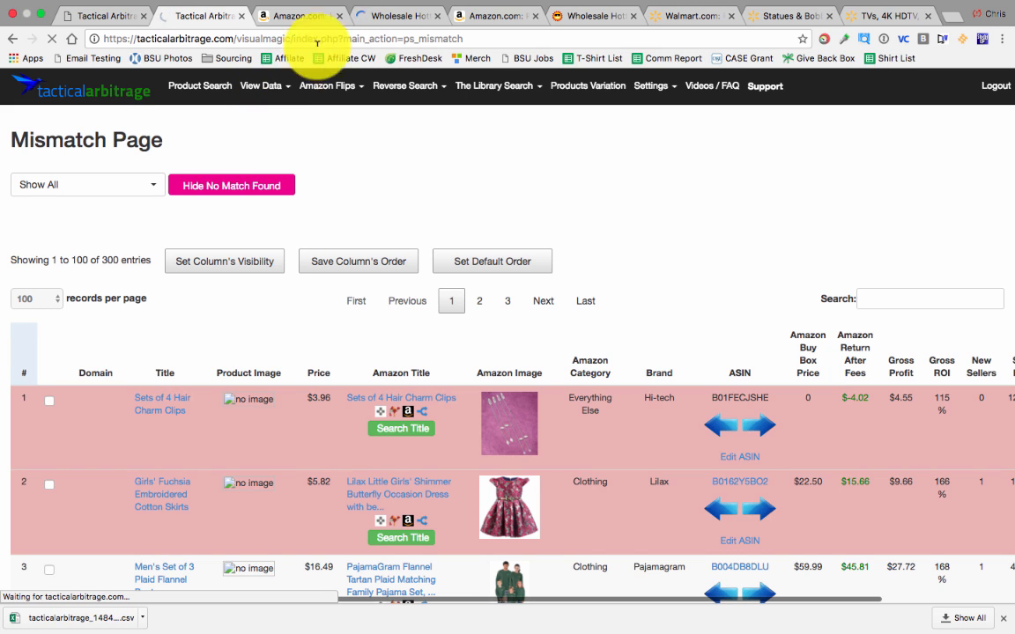
Step: Close the Amazon, Wholesale, Walmart, Statues and TVs tabs, keeping both Tactical Arbitrage tabs
left_click(339, 16)
left_click(339, 16)
left_click(339, 16)
left_click(339, 16)
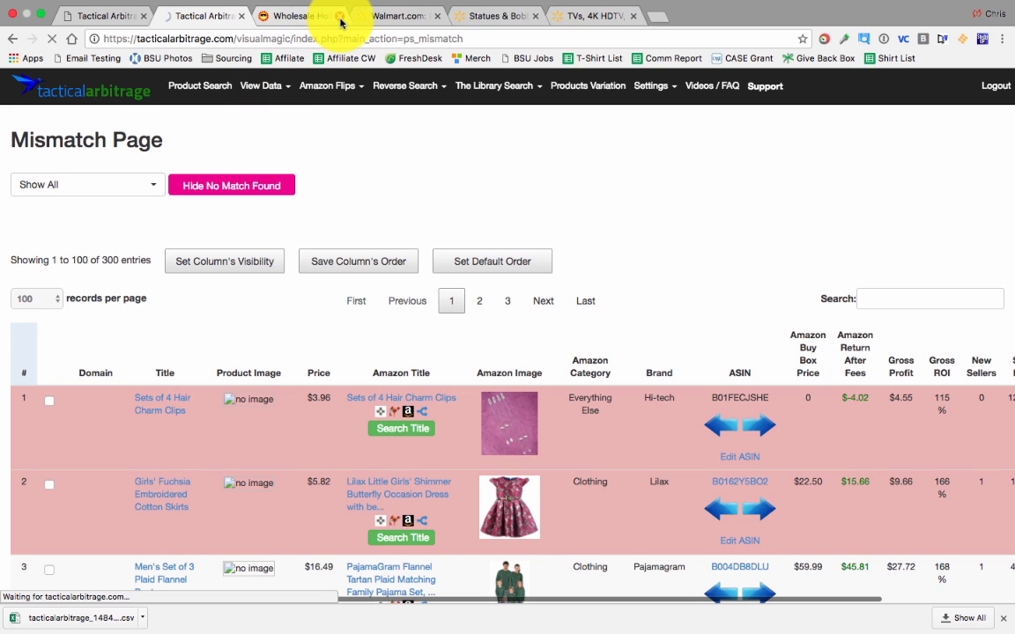
left_click(339, 16)
left_click(339, 16)
left_click(339, 16)
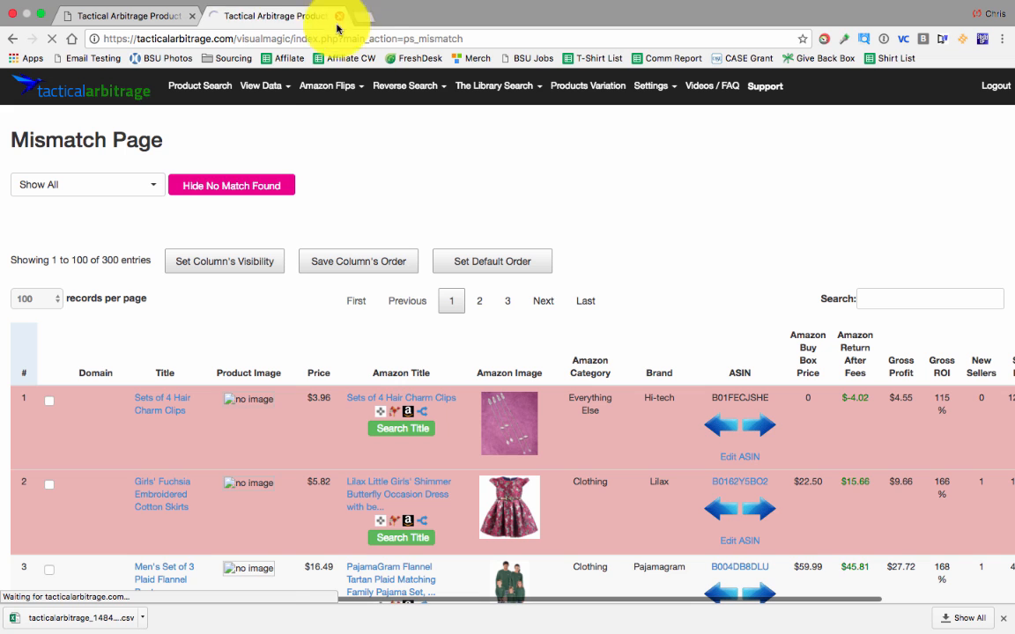
left_click(278, 89)
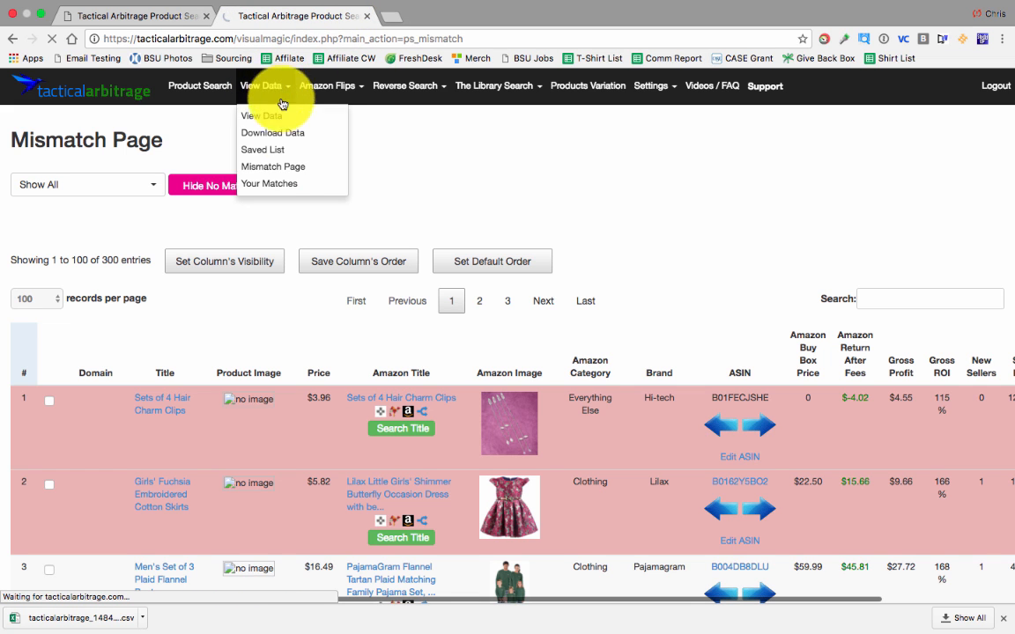
Step: Review the products listed under View Data > Your Matches
left_click(272, 183)
scroll(363, 231, "down", 3)
scroll(365, 236, "down", 1)
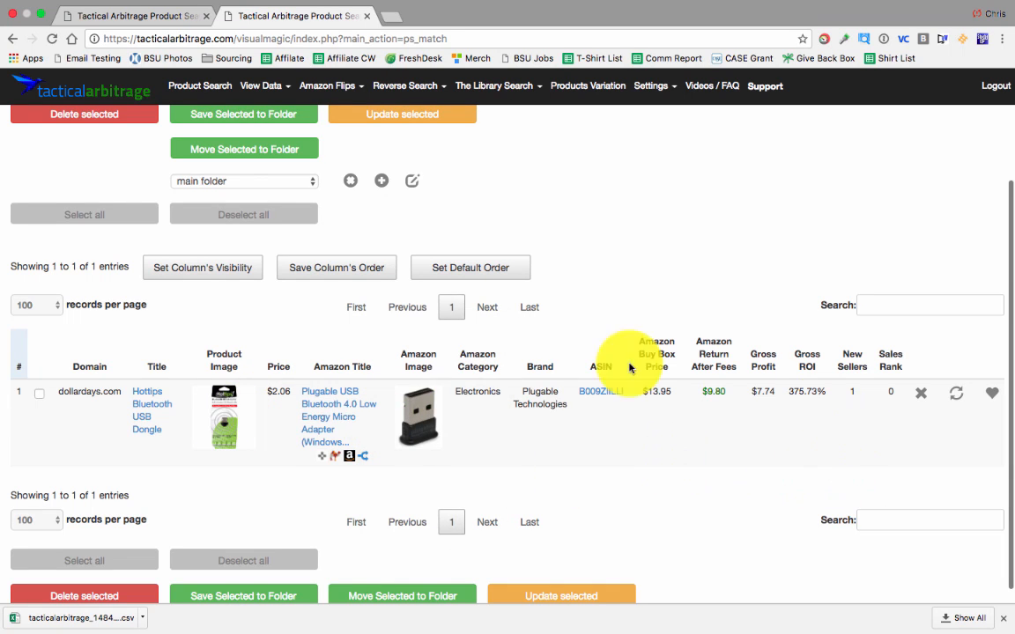
mouse_move(405, 429)
scroll(405, 429, "up", 3)
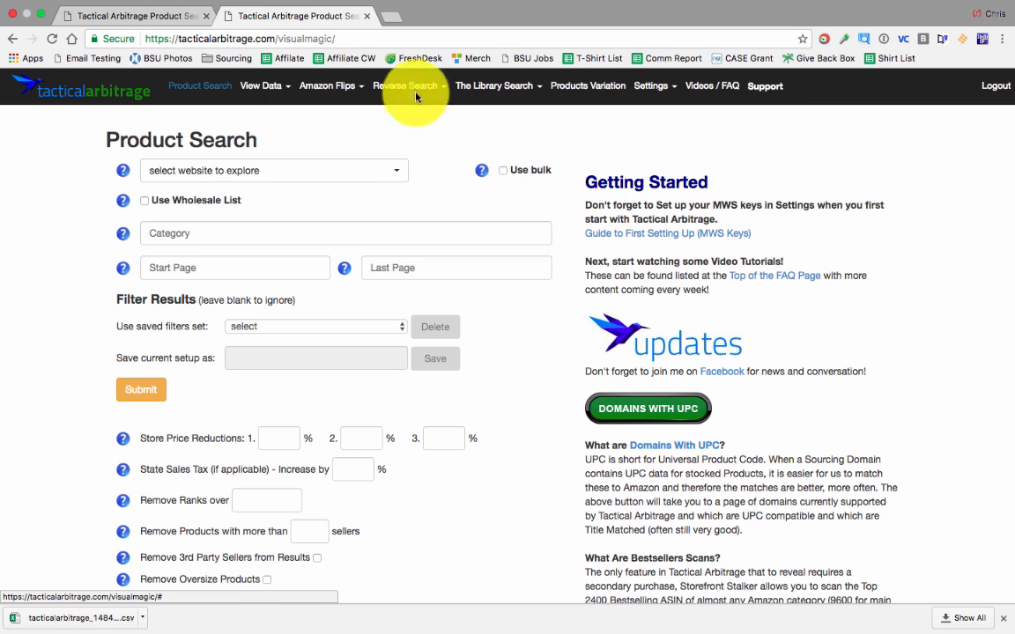
Step: Open the account Settings page with its MWS, Walmart, Keepa and Storefront Stalker key fields
left_click(666, 88)
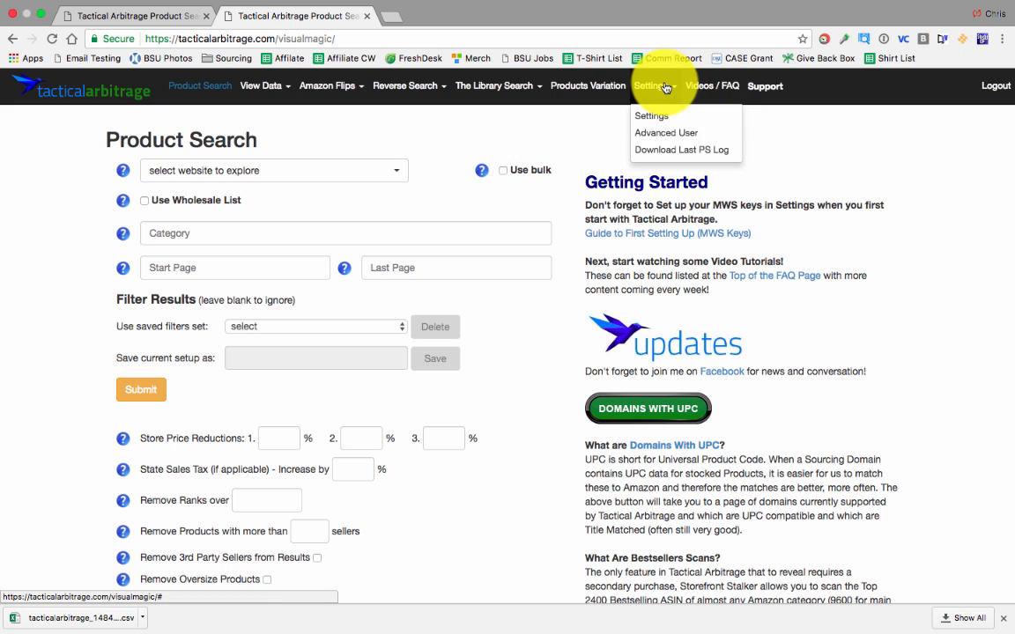
left_click(652, 115)
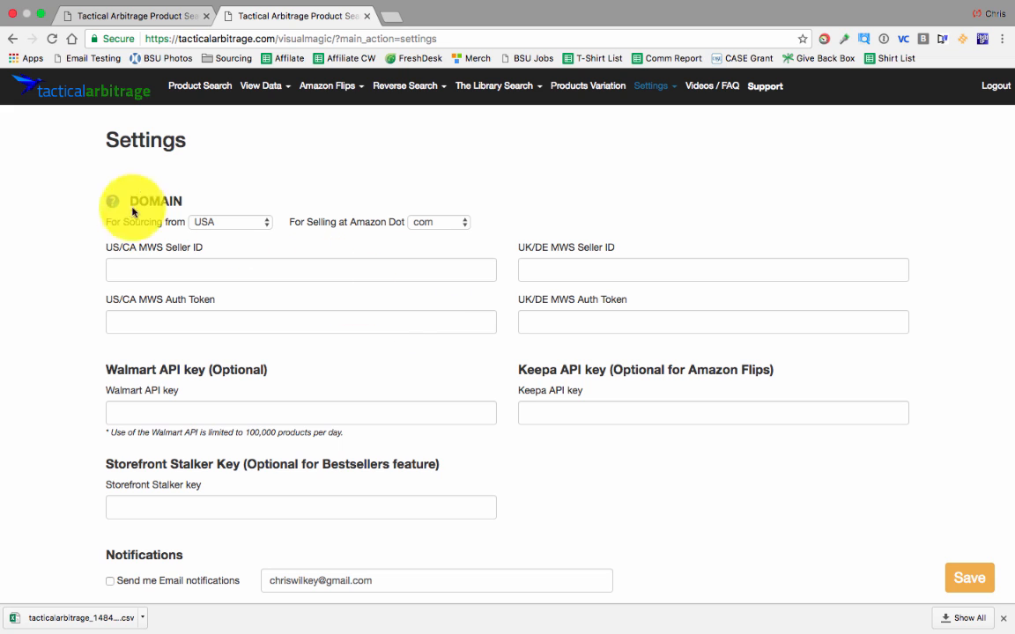
scroll(146, 218, "down", 1)
scroll(146, 218, "up", 1)
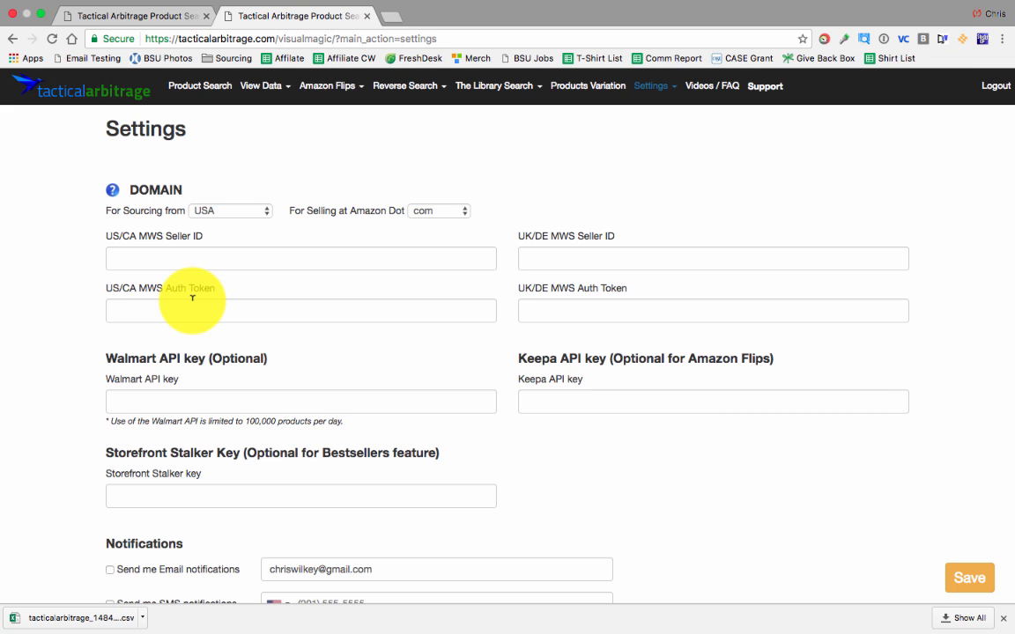
scroll(192, 298, "down", 3)
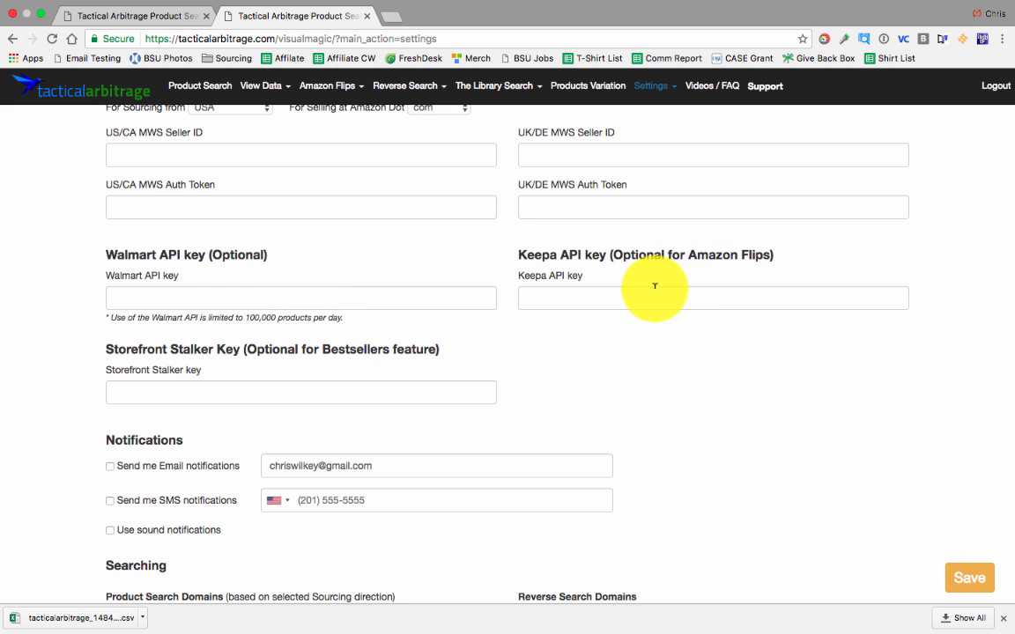
scroll(654, 288, "up", 3)
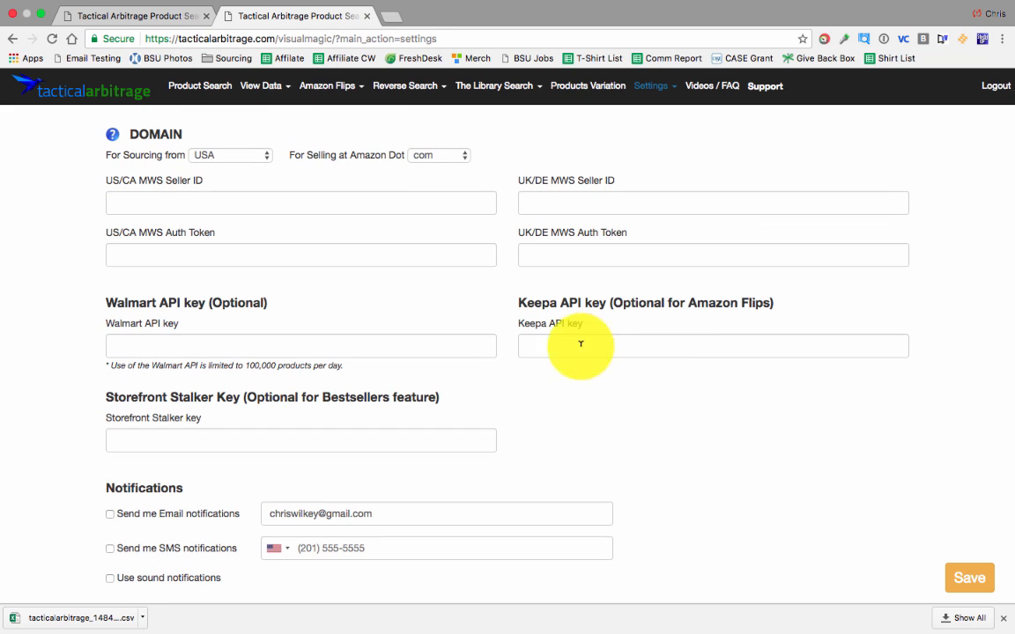
Step: Highlight the Keepa API key heading, then continue down through the notification options
left_click_drag(512, 299, 636, 340)
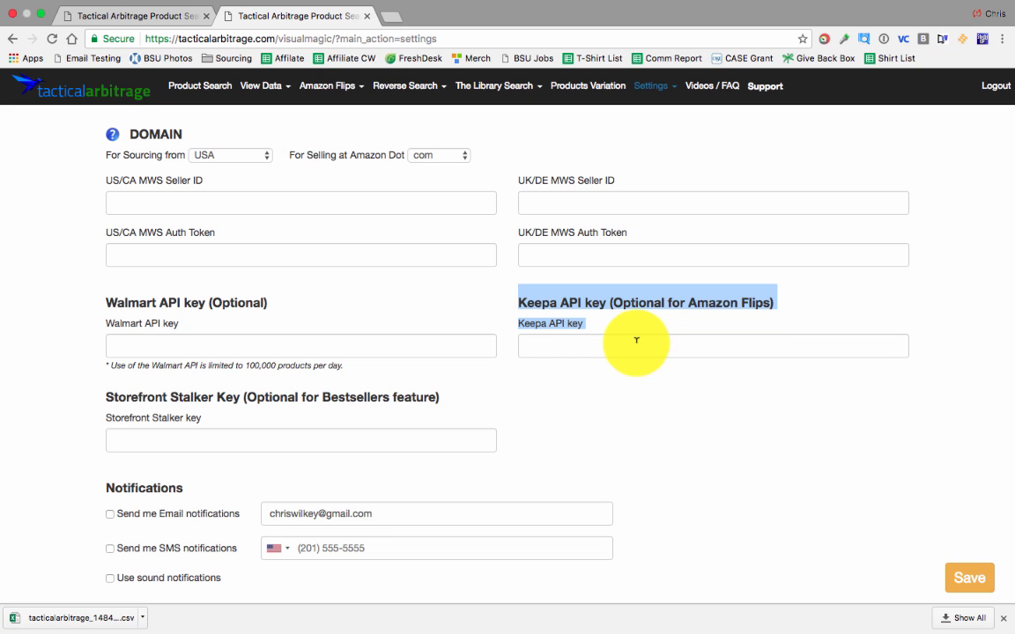
left_click_drag(636, 340, 581, 336)
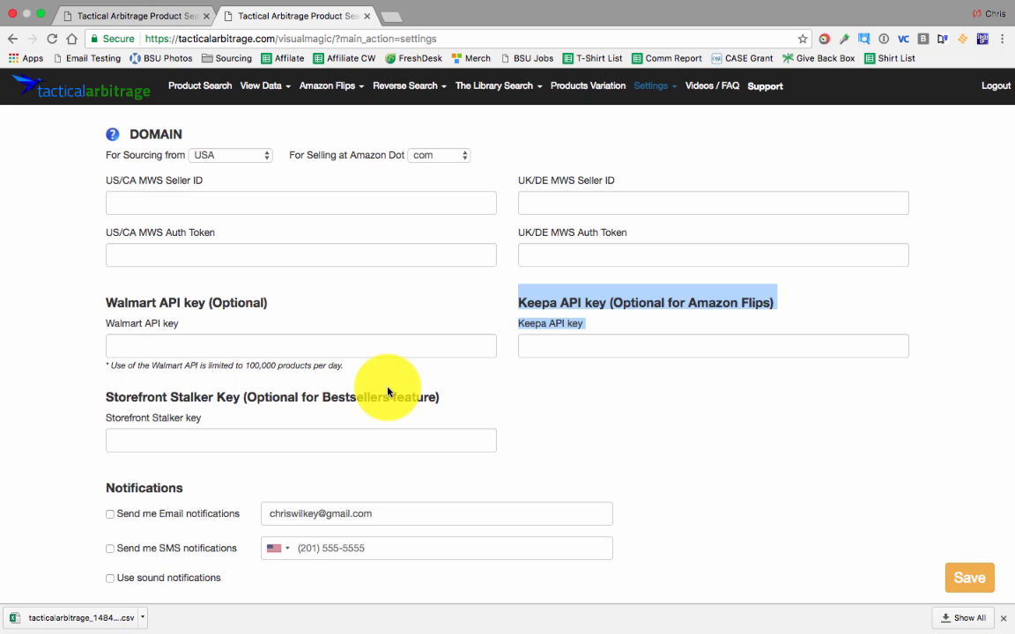
scroll(390, 389, "down", 2)
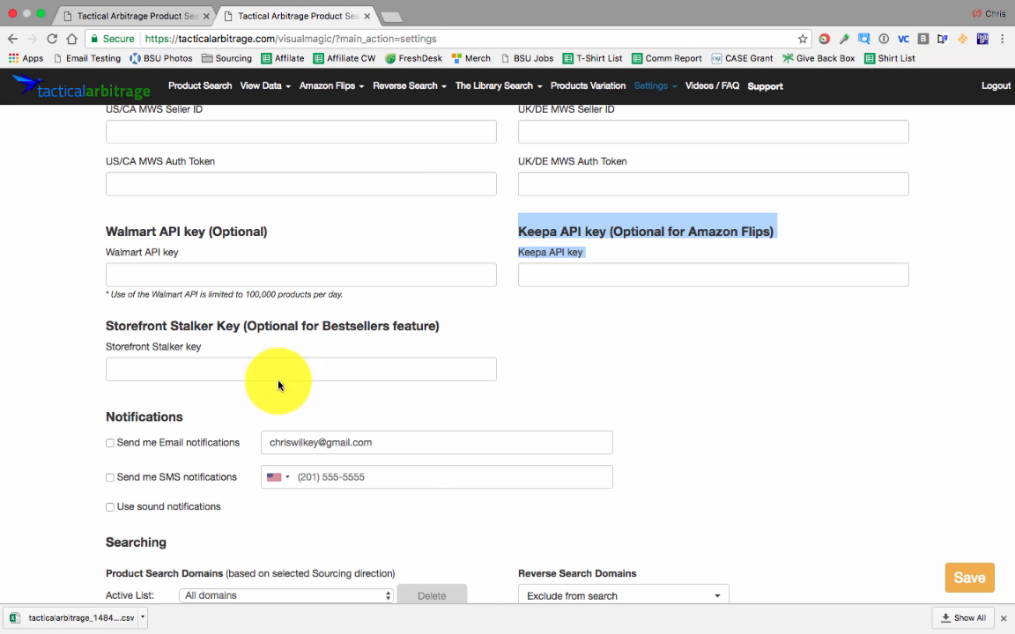
scroll(220, 442, "down", 1)
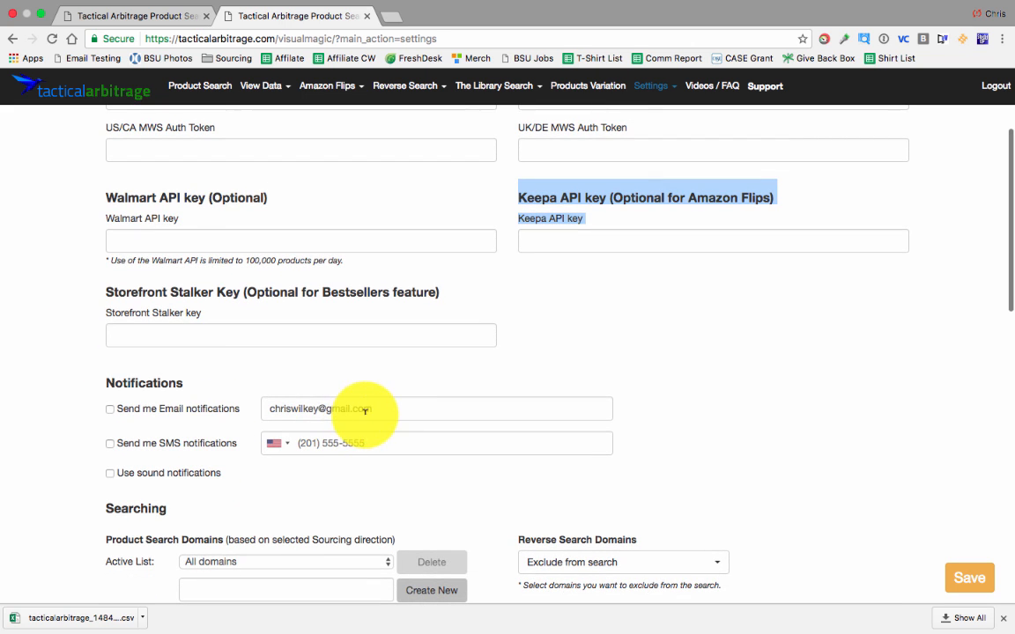
scroll(400, 443, "down", 2)
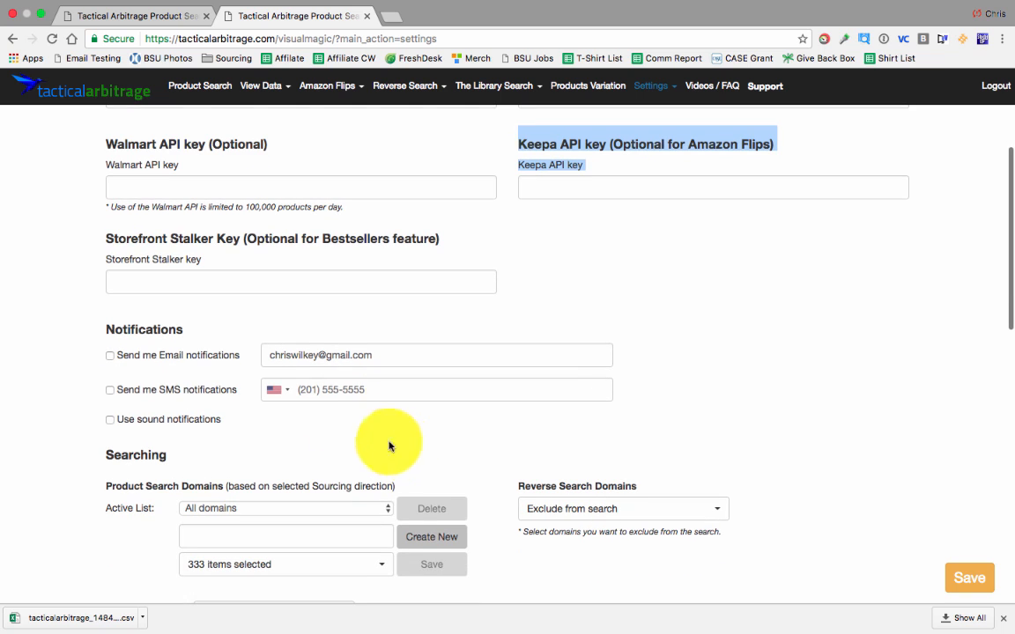
Step: Check the product search and reverse search domain lists, leaving both unchanged
scroll(392, 440, "down", 1)
scroll(393, 440, "down", 5)
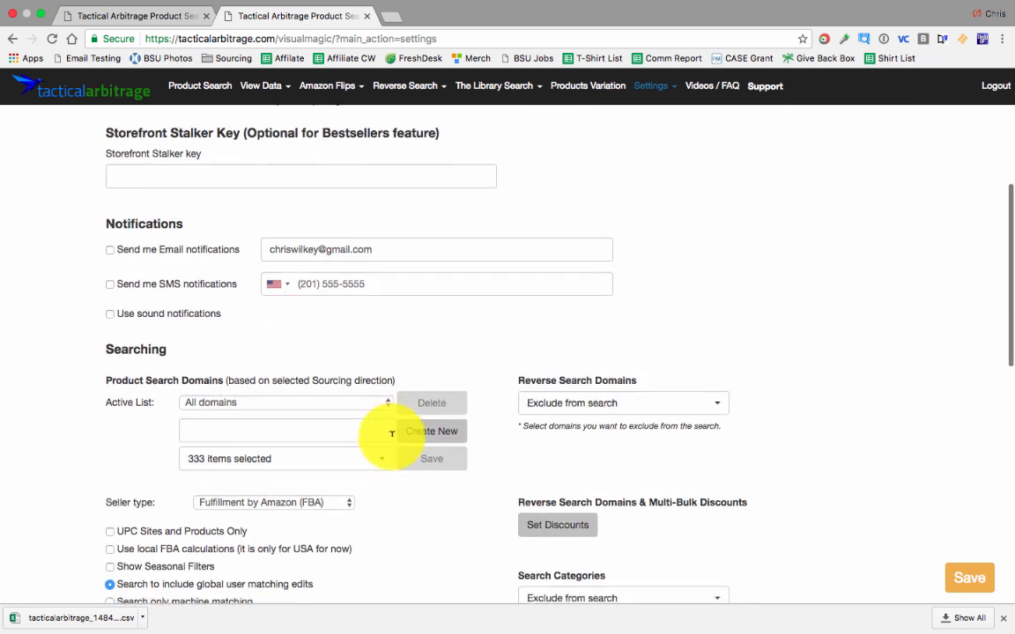
left_click(328, 385)
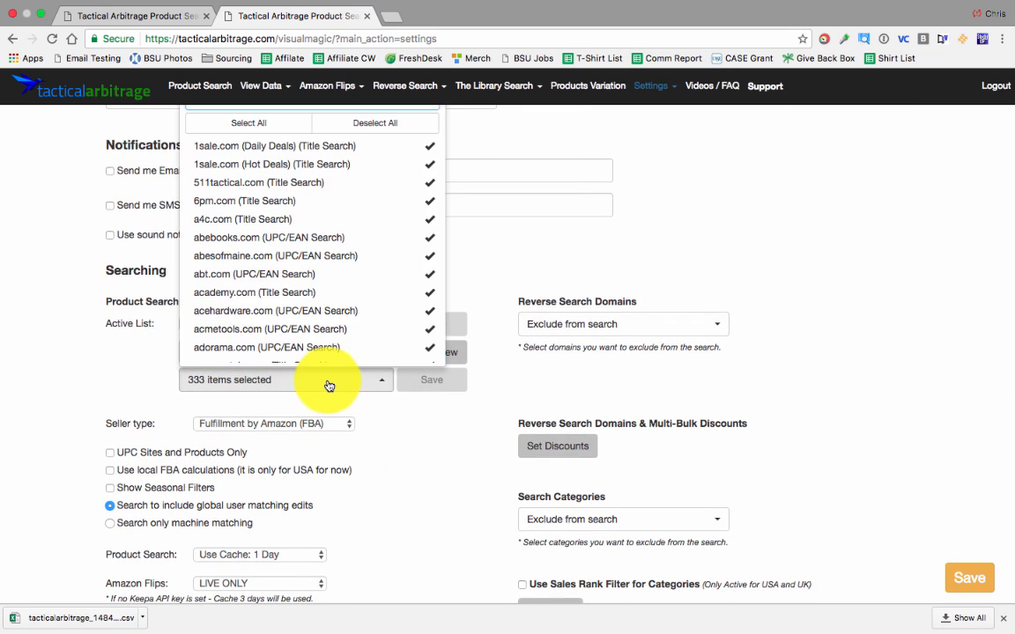
left_click(328, 385)
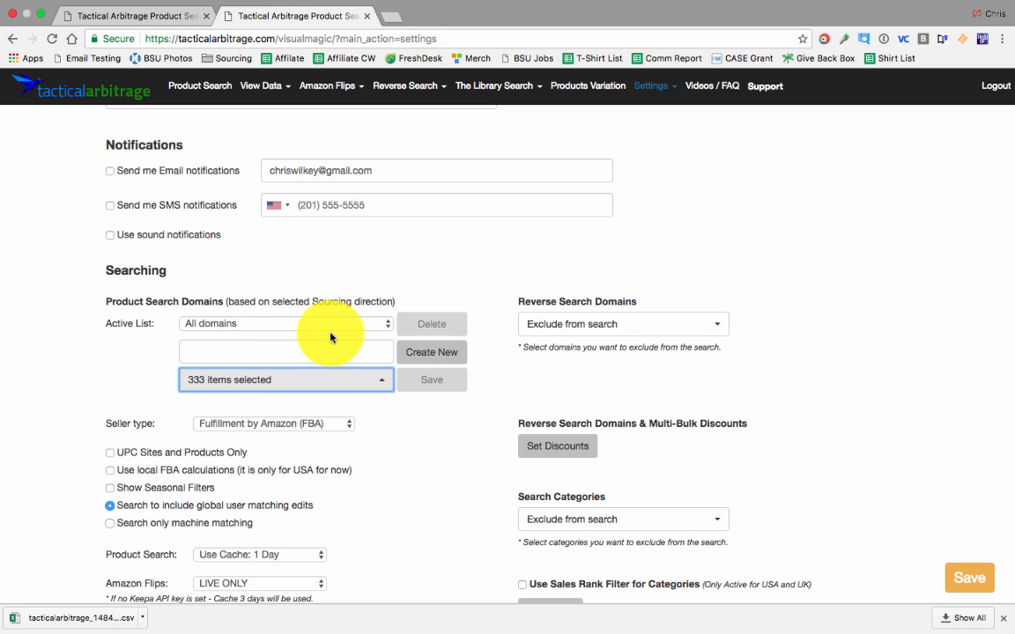
scroll(573, 385, "down", 1)
left_click(631, 278)
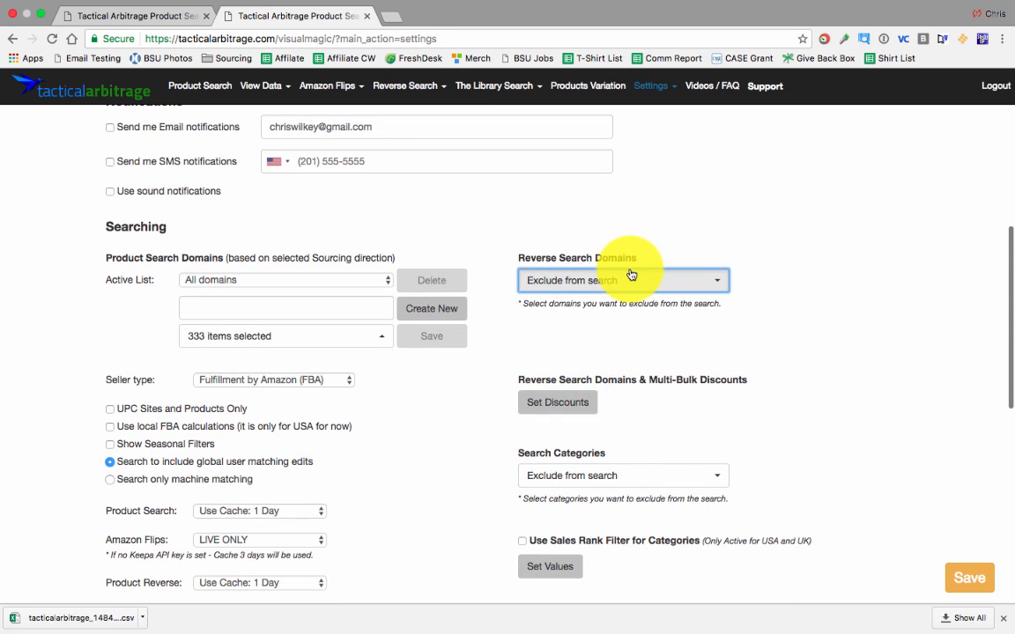
left_click(631, 278)
left_click(630, 278)
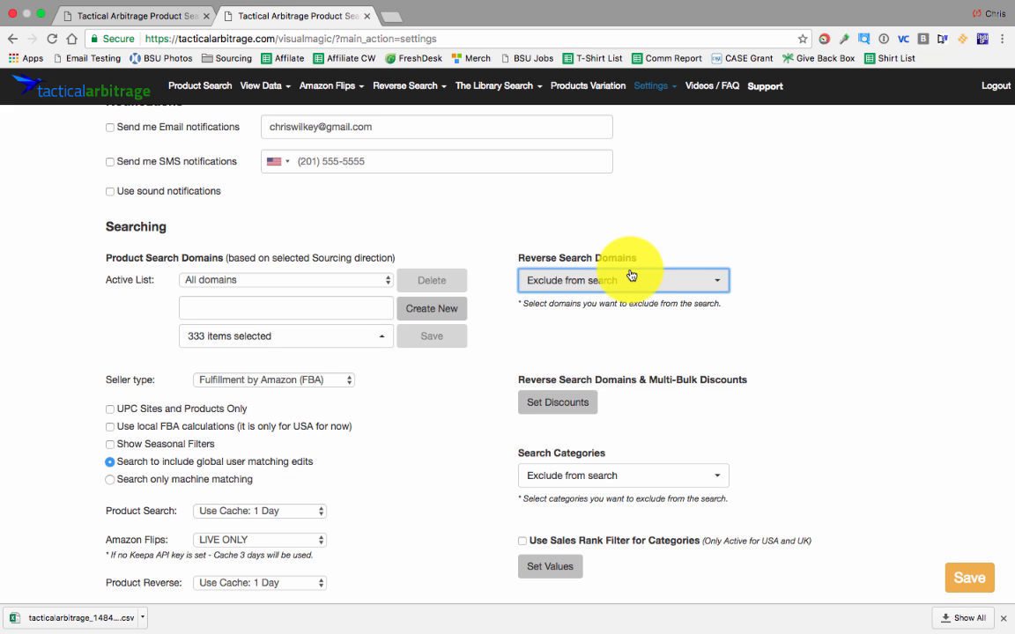
scroll(278, 423, "down", 1)
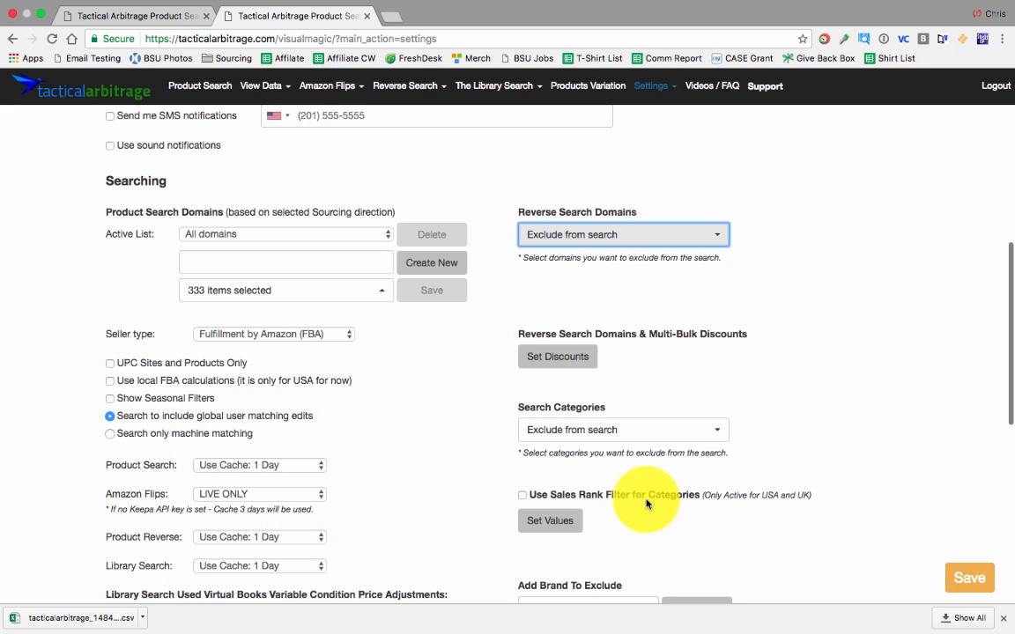
Step: Keep seller type as Fulfillment by Amazon (FBA) and switch to machine matching only
left_click(260, 338)
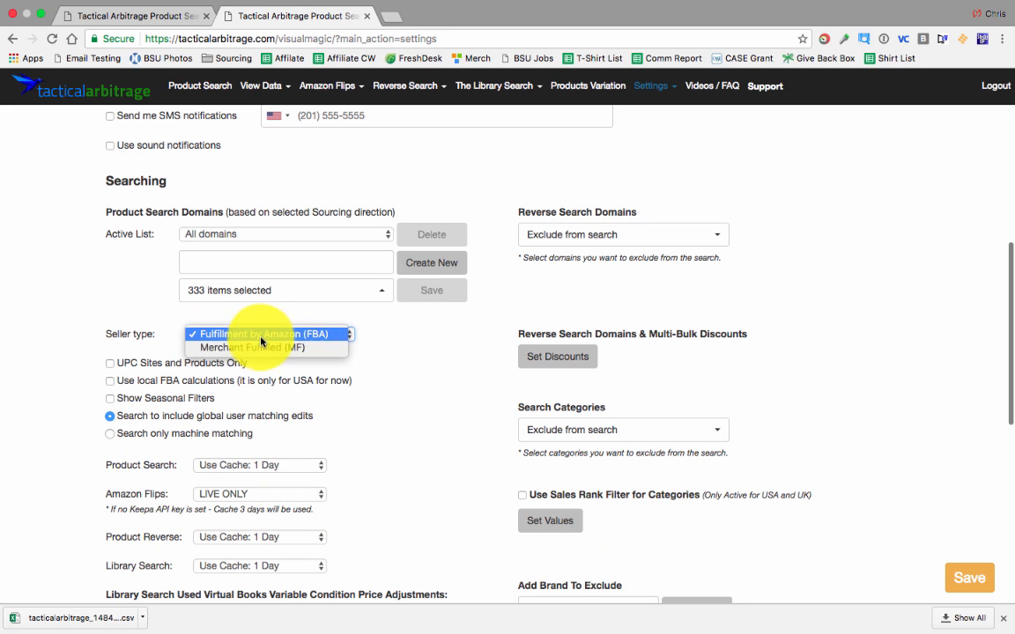
left_click(261, 338)
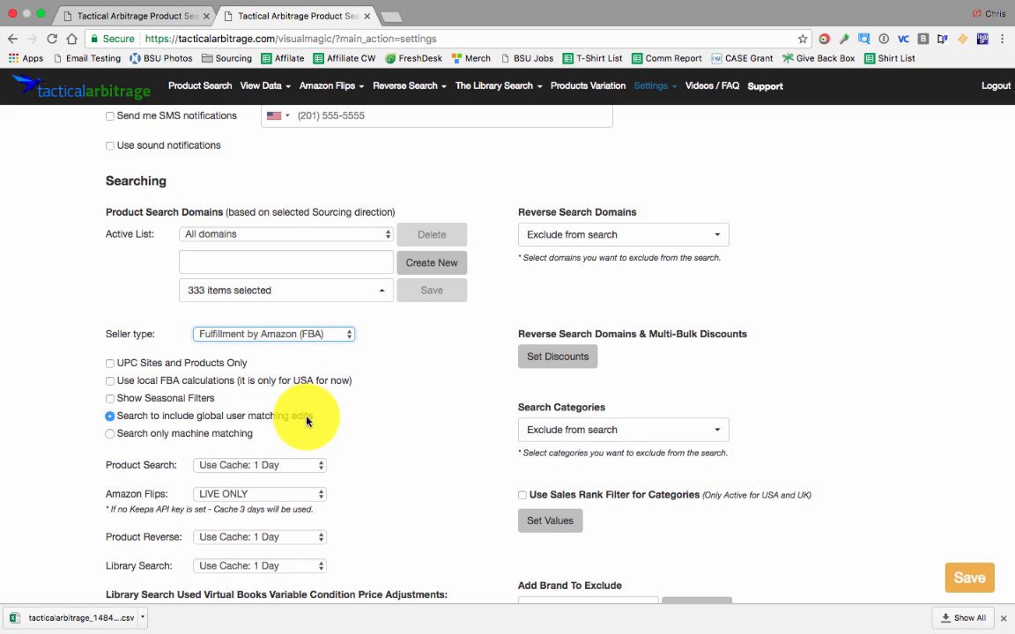
left_click(245, 435)
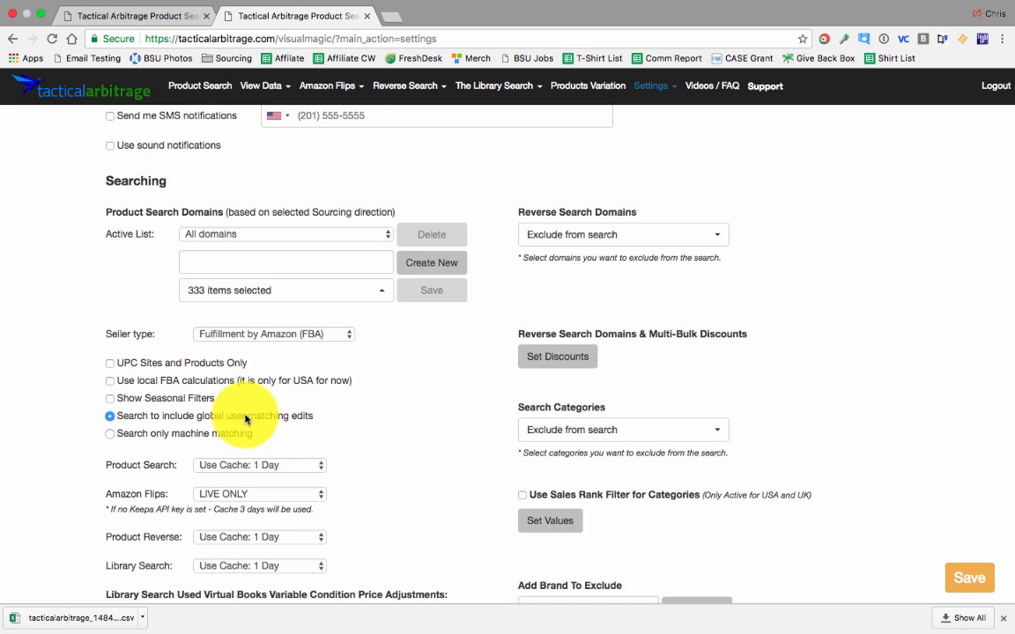
scroll(246, 419, "down", 3)
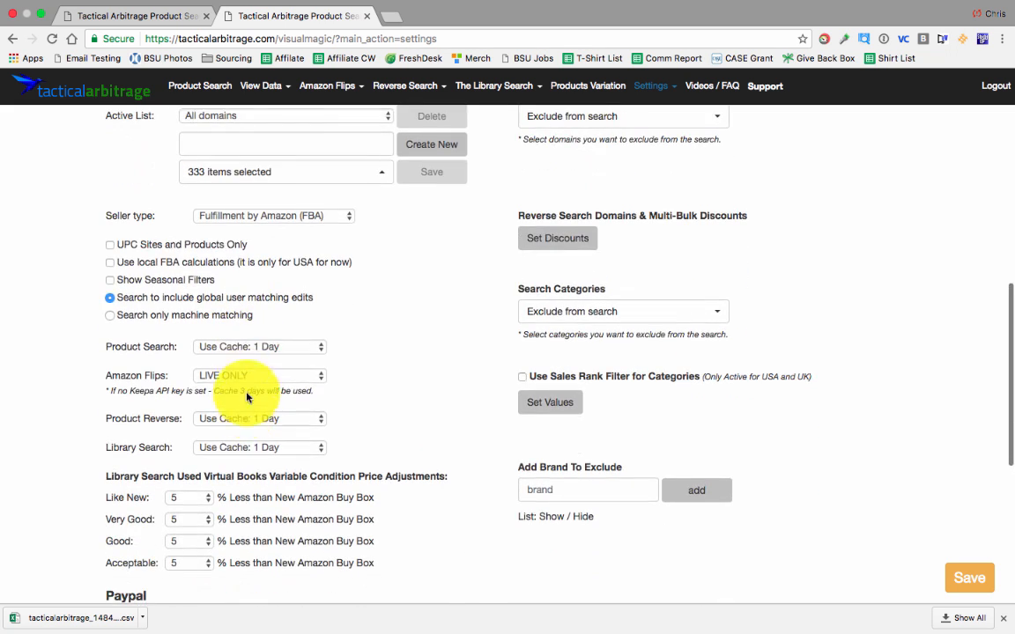
Step: Set Amazon Flips cache to Use Cache: 3 Days, leaving Product Search and Library Search at 1 Day
left_click(228, 349)
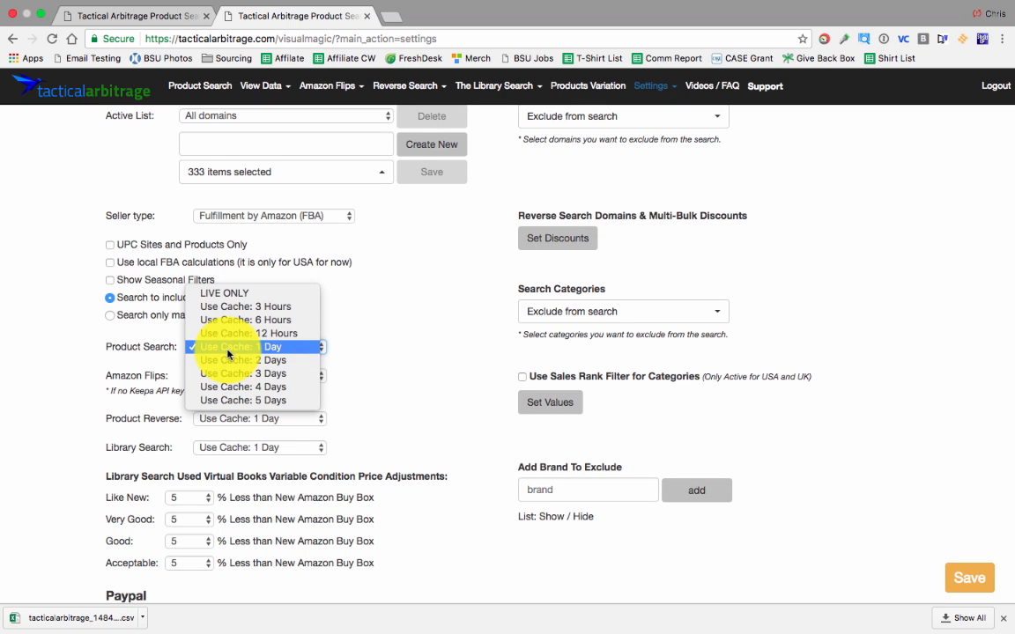
left_click(227, 351)
left_click(228, 352)
left_click(228, 351)
left_click(276, 372)
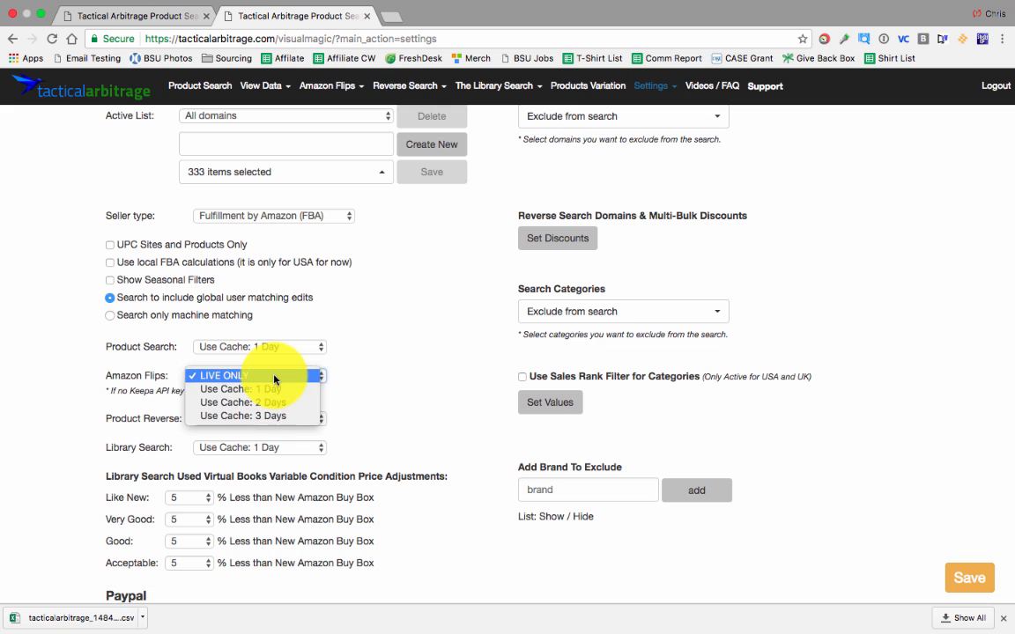
left_click(277, 412)
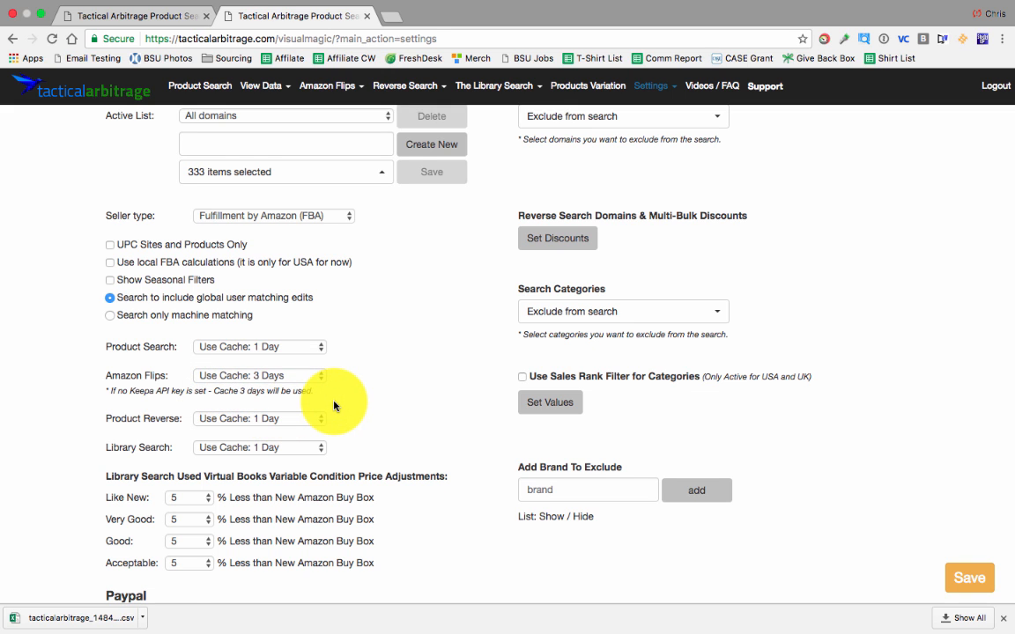
scroll(334, 406, "down", 1)
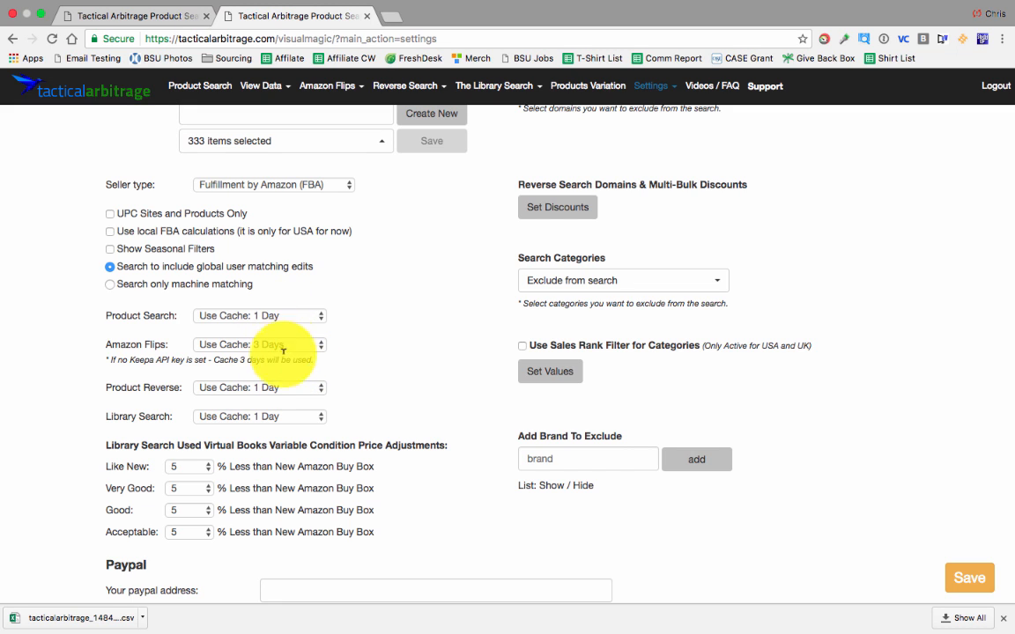
left_click(283, 417)
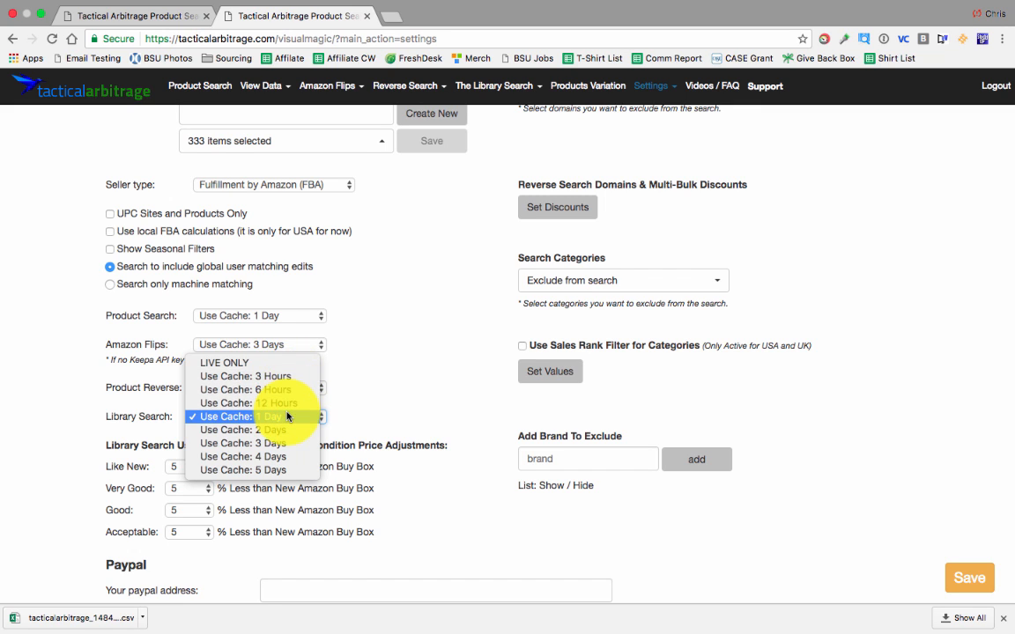
left_click(289, 416)
scroll(368, 406, "down", 3)
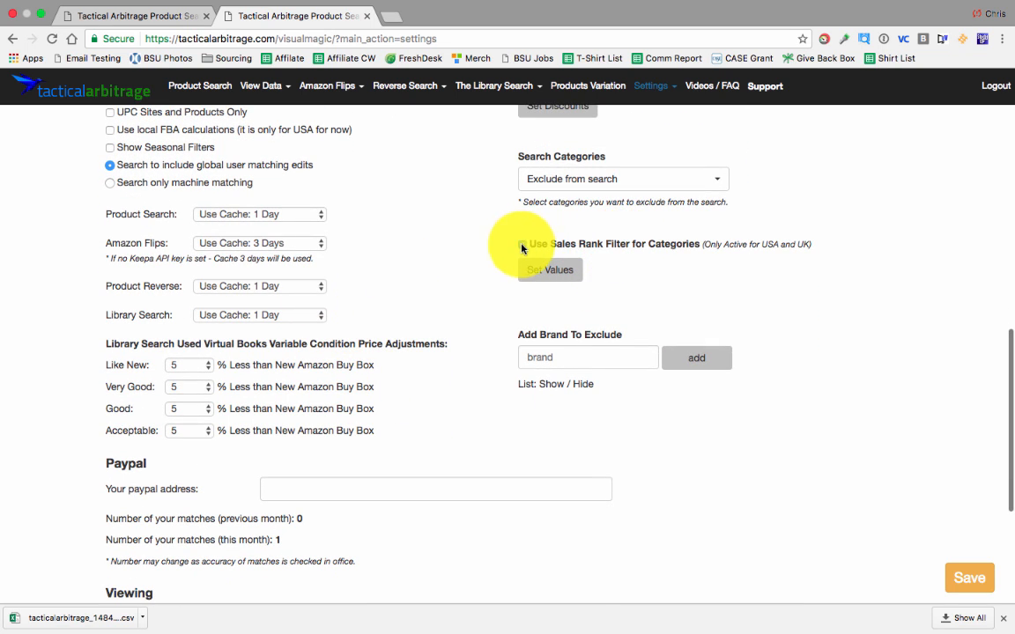
Step: Turn on the category sales rank filter and close its value list, leaving every category blank
left_click(533, 269)
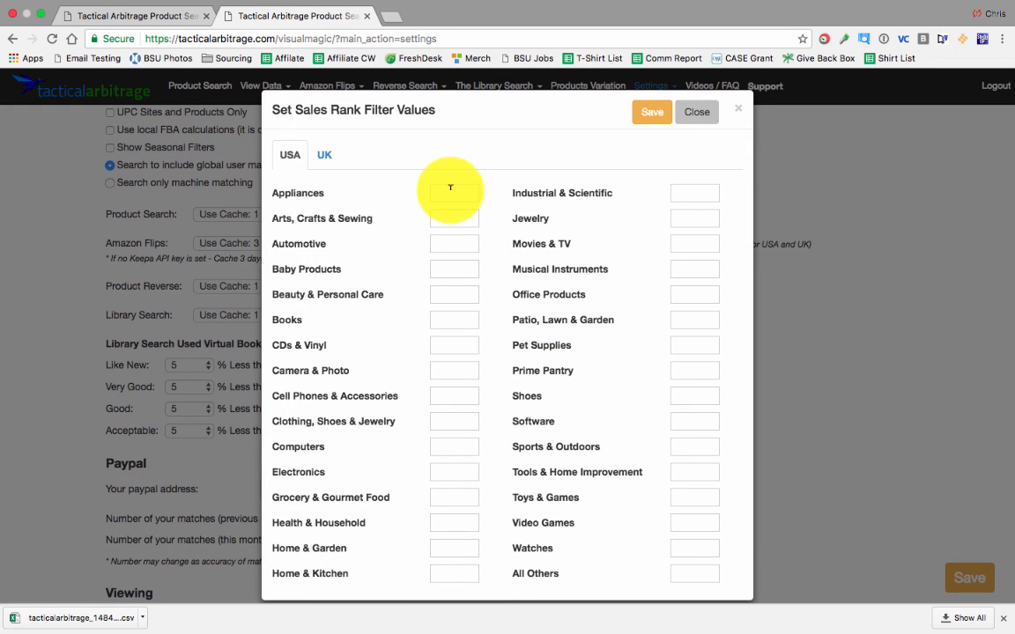
scroll(456, 288, "down", 1)
scroll(456, 287, "up", 1)
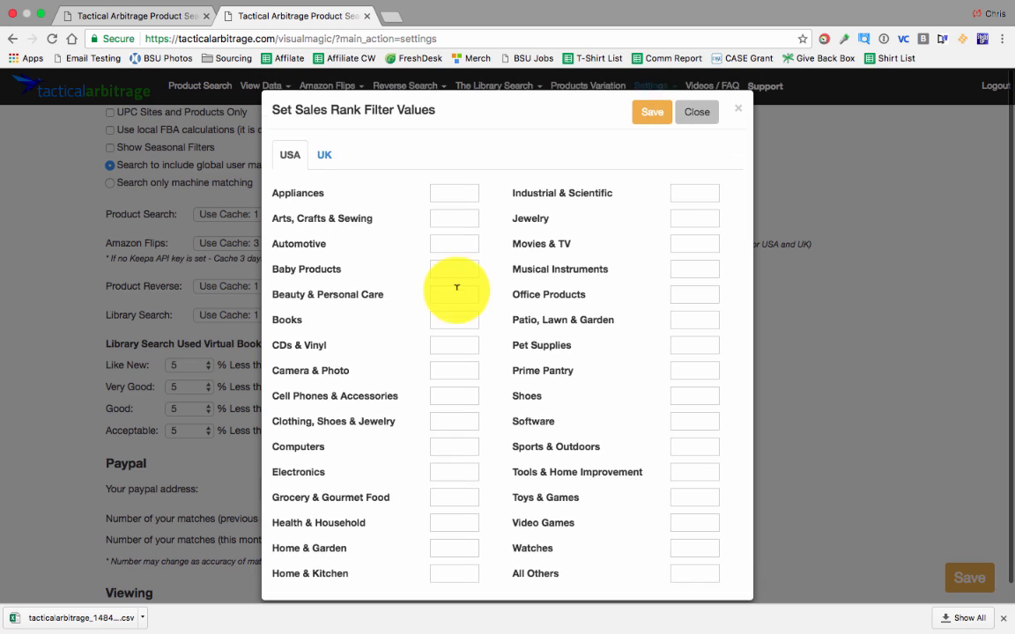
scroll(456, 287, "down", 1)
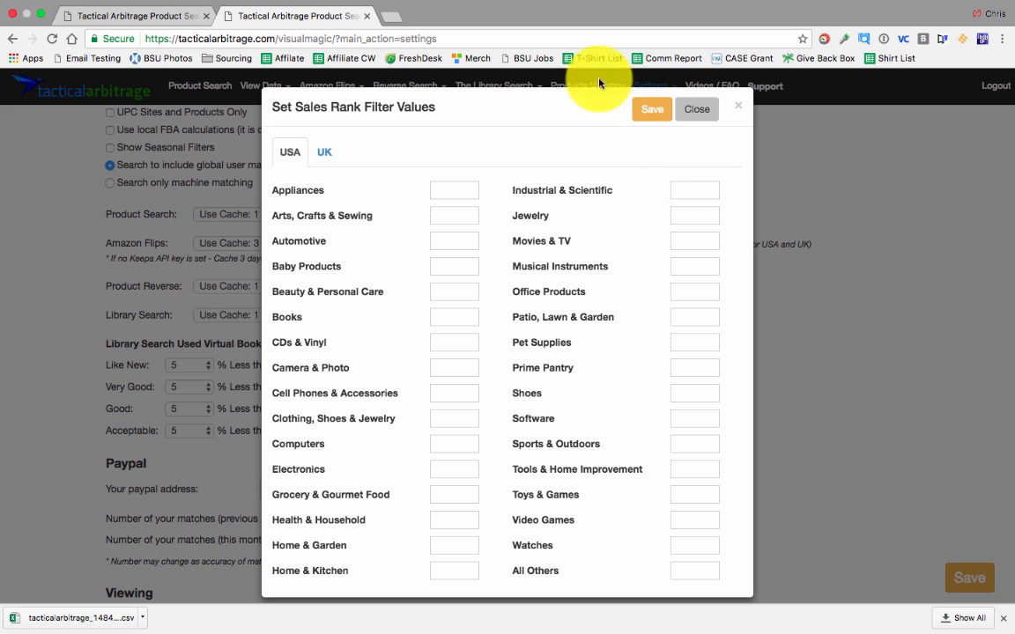
left_click(739, 107)
scroll(423, 381, "down", 1)
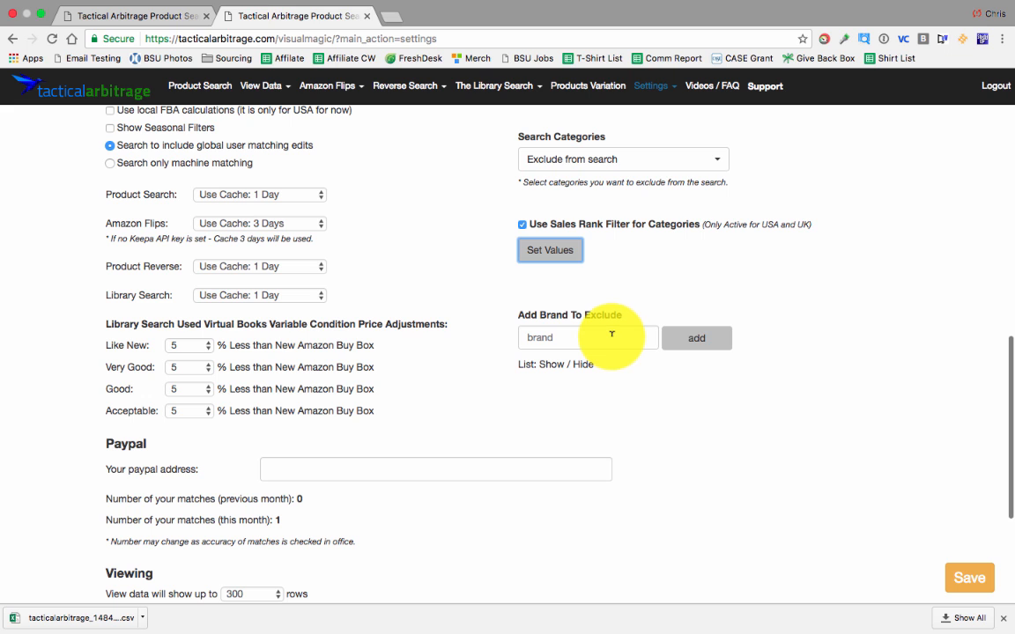
Step: Keep the View Data row limit at 300 and switch to the Videos / FAQ page
scroll(291, 352, "down", 2)
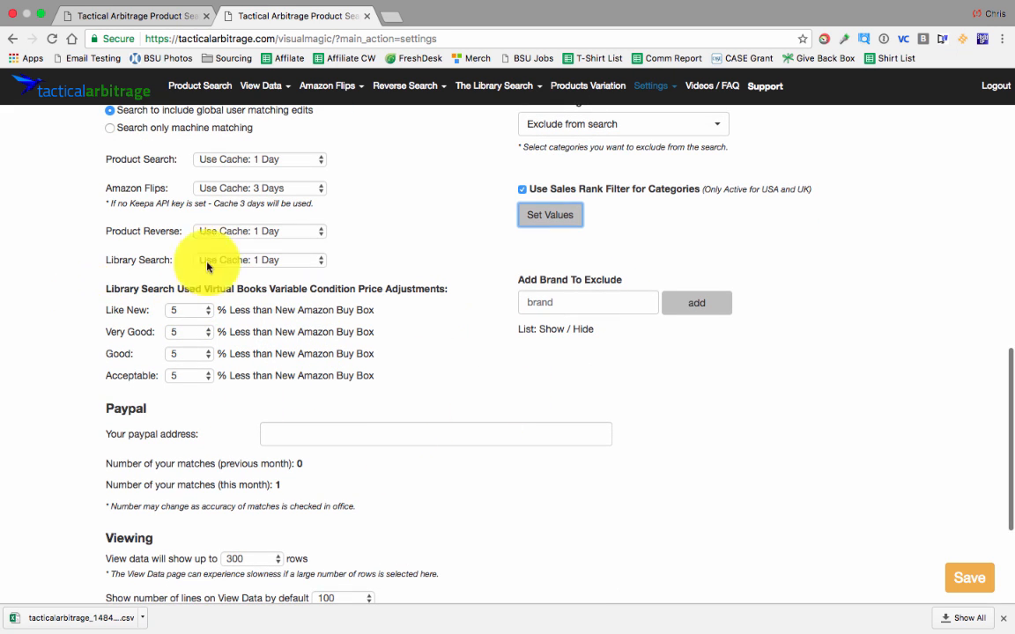
scroll(163, 344, "down", 3)
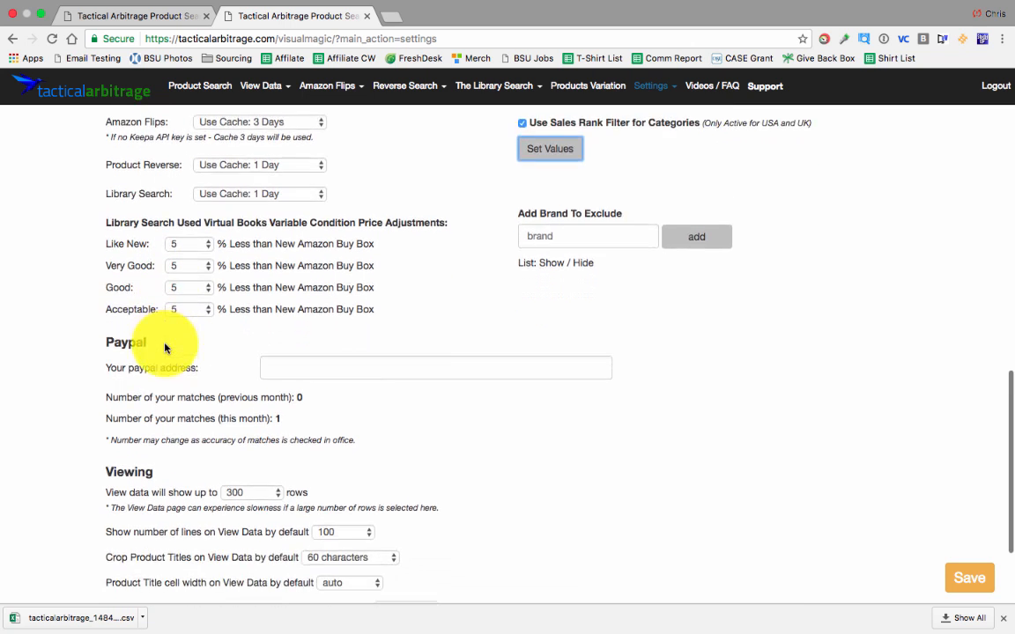
scroll(164, 348, "down", 2)
left_click(243, 459)
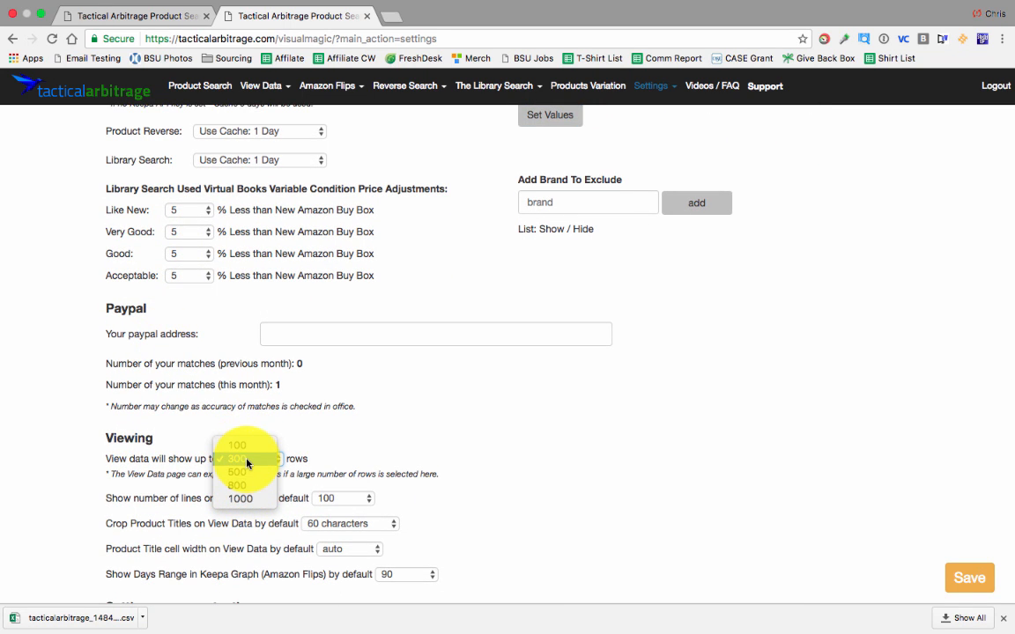
left_click(430, 389)
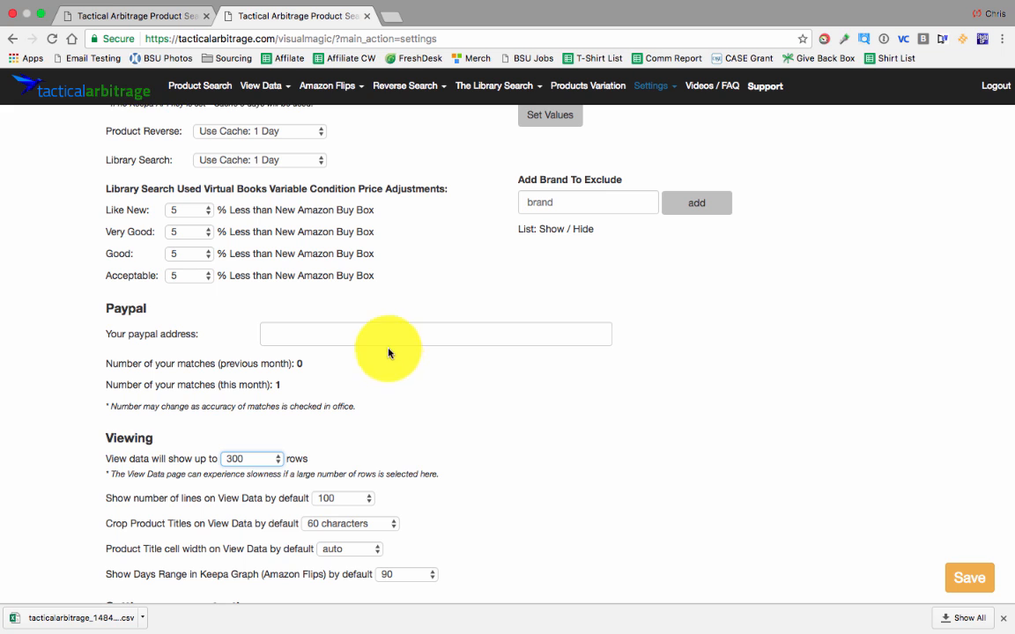
scroll(412, 366, "down", 2)
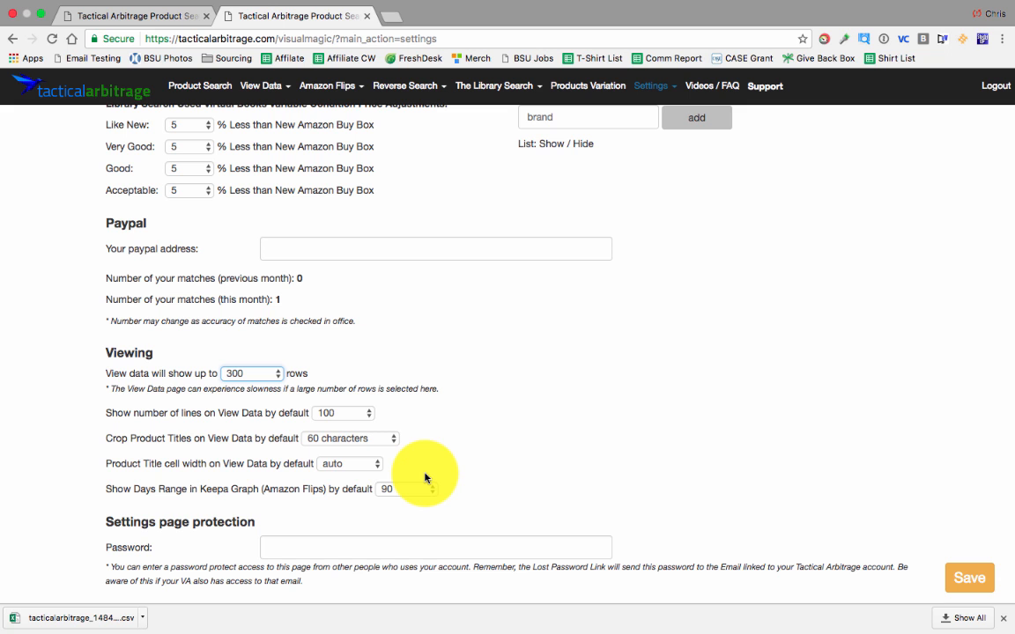
scroll(425, 478, "up", 15)
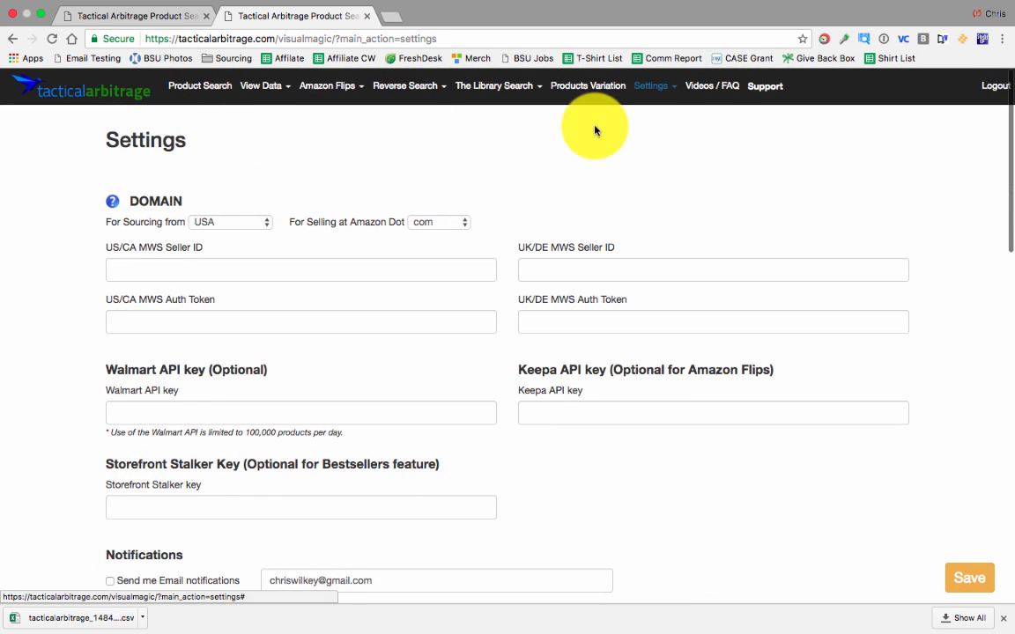
left_click(718, 93)
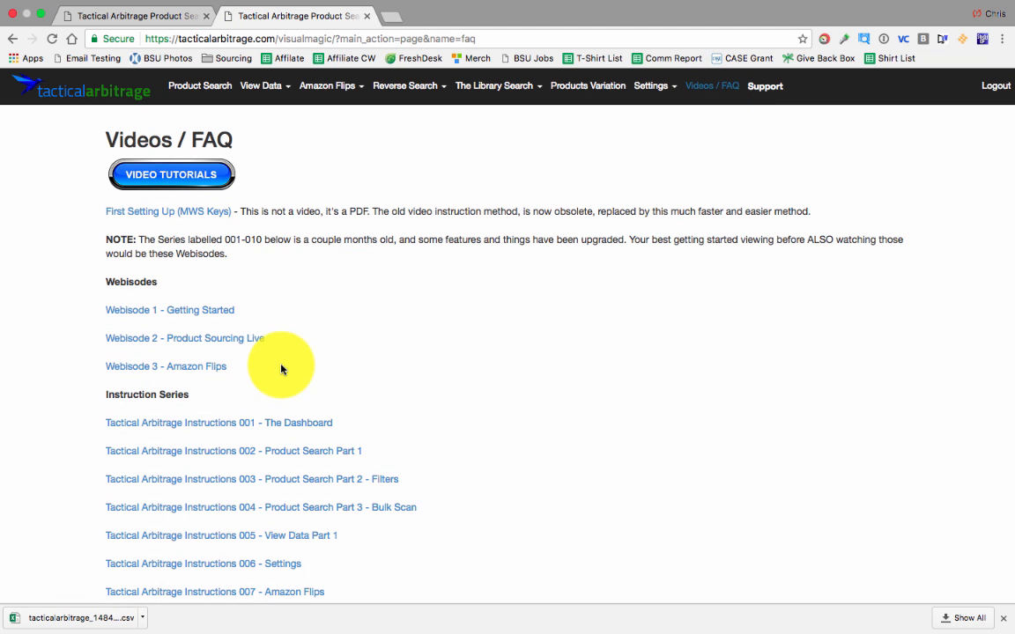
Step: Scroll through the Videos / FAQ tutorials, from MWS key setup down to the Global Matching Database
scroll(282, 366, "down", 3)
scroll(282, 369, "down", 4)
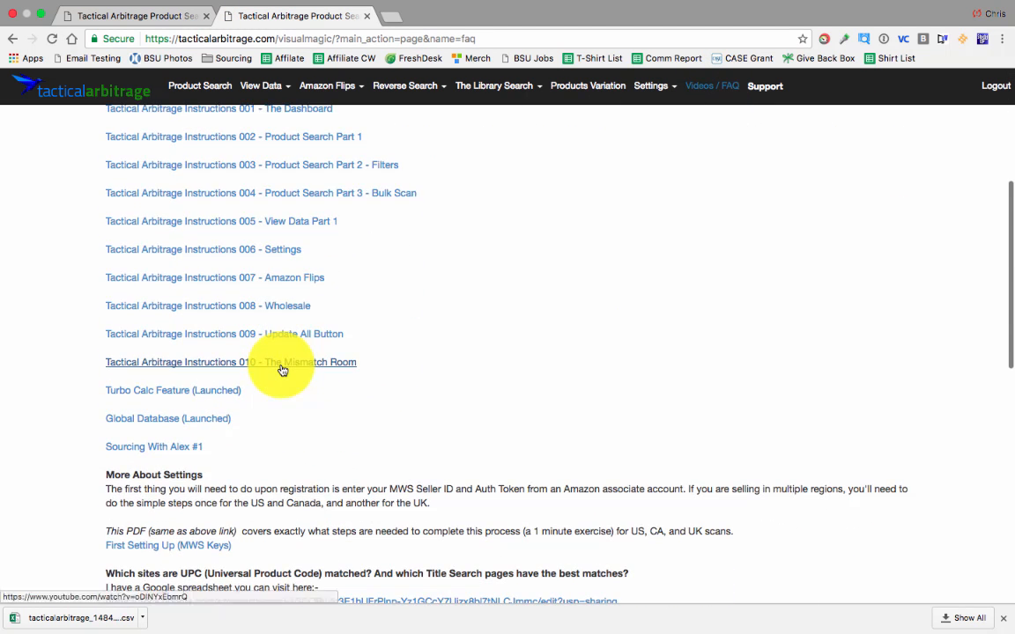
scroll(283, 369, "down", 1)
scroll(281, 369, "down", 5)
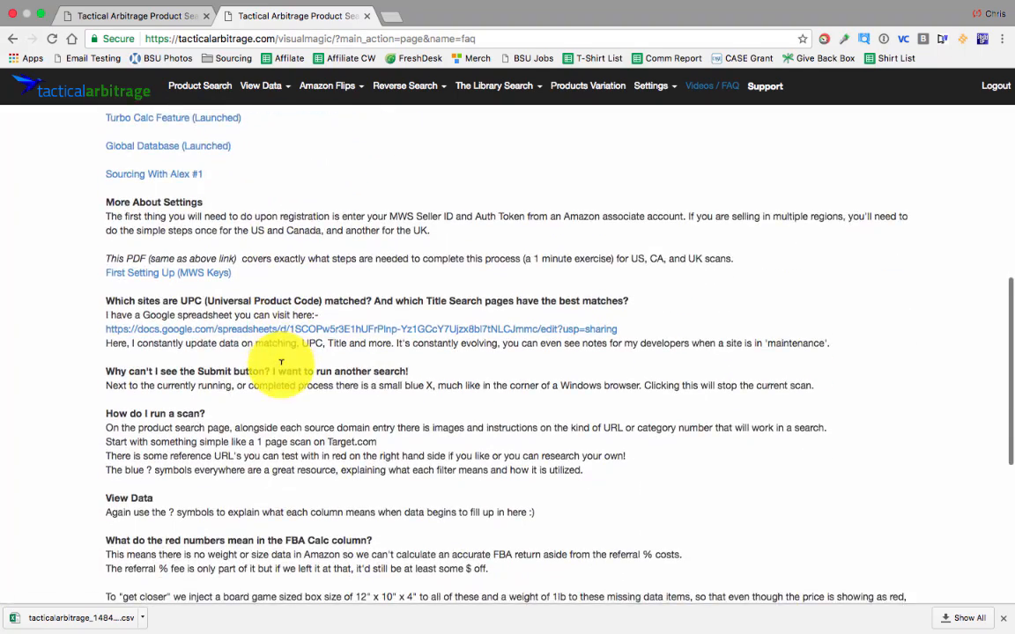
scroll(281, 363, "down", 8)
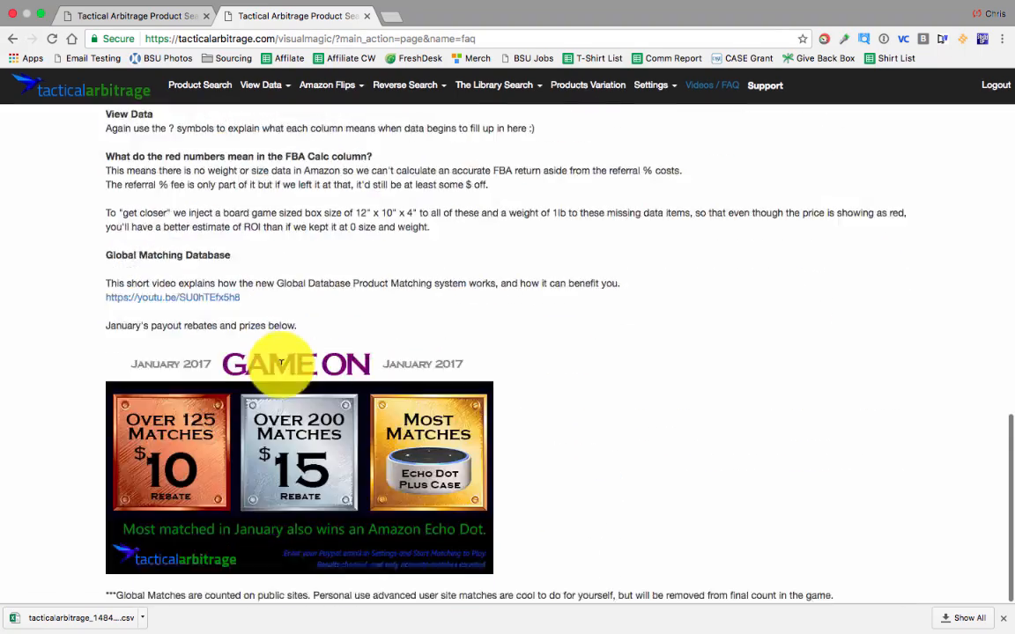
scroll(282, 369, "up", 7)
scroll(281, 370, "up", 20)
scroll(281, 370, "down", 2)
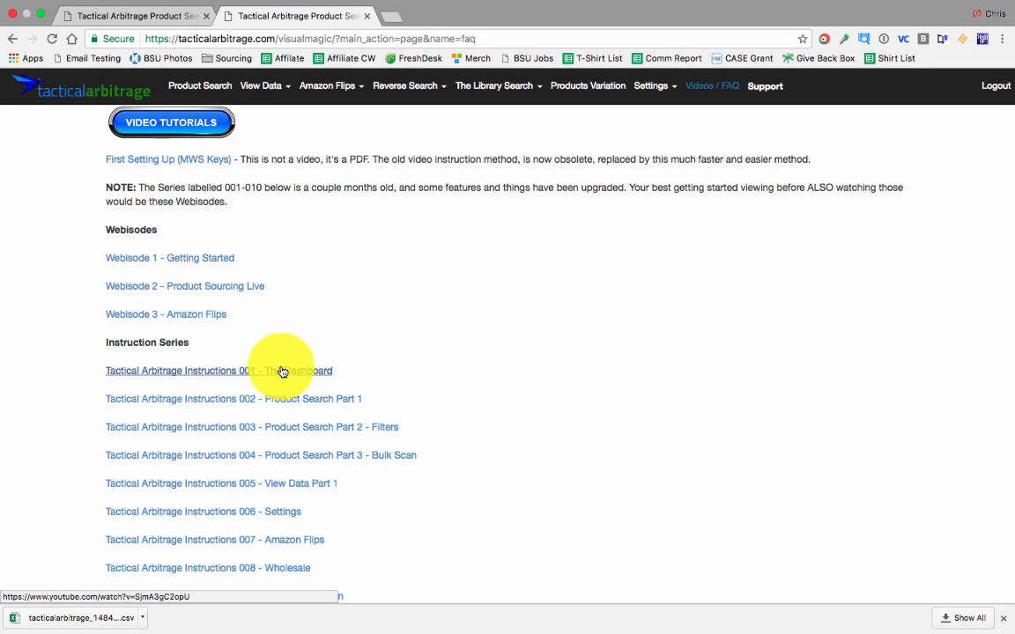
scroll(282, 371, "down", 1)
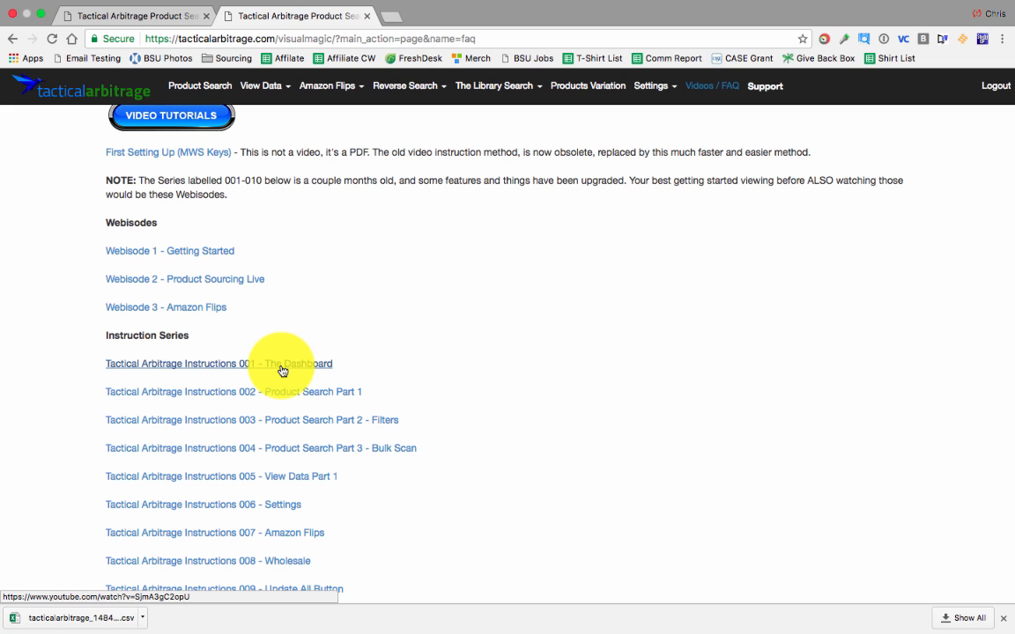
scroll(282, 371, "down", 3)
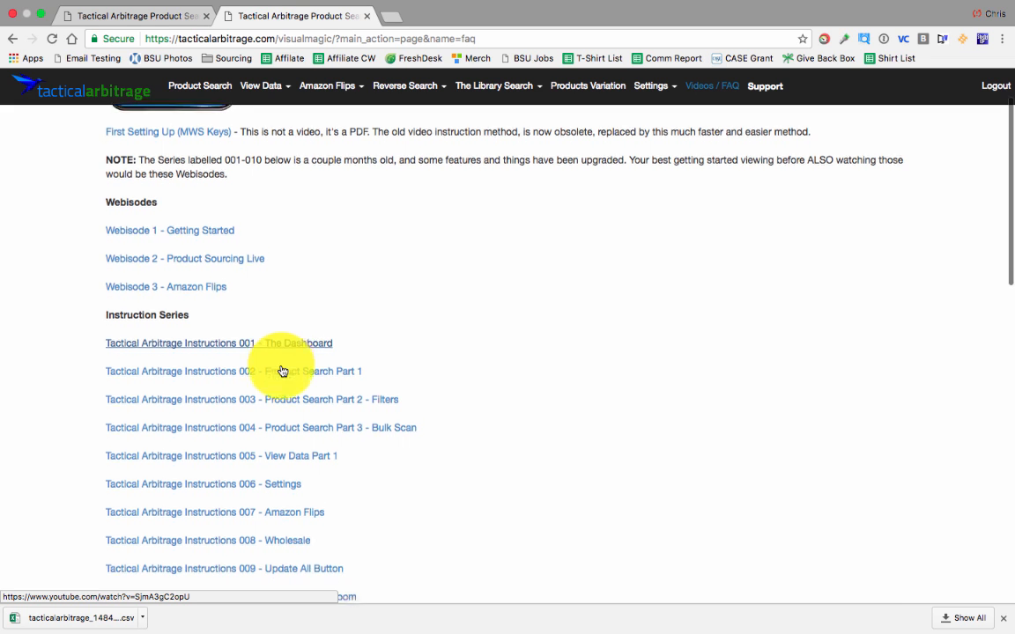
scroll(282, 371, "down", 2)
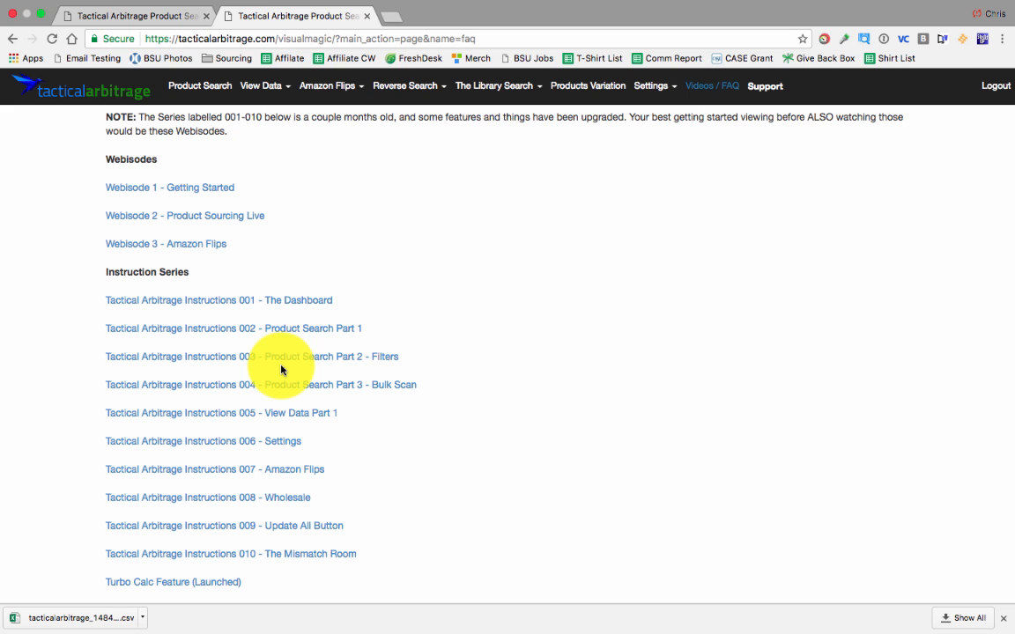
scroll(282, 371, "down", 1)
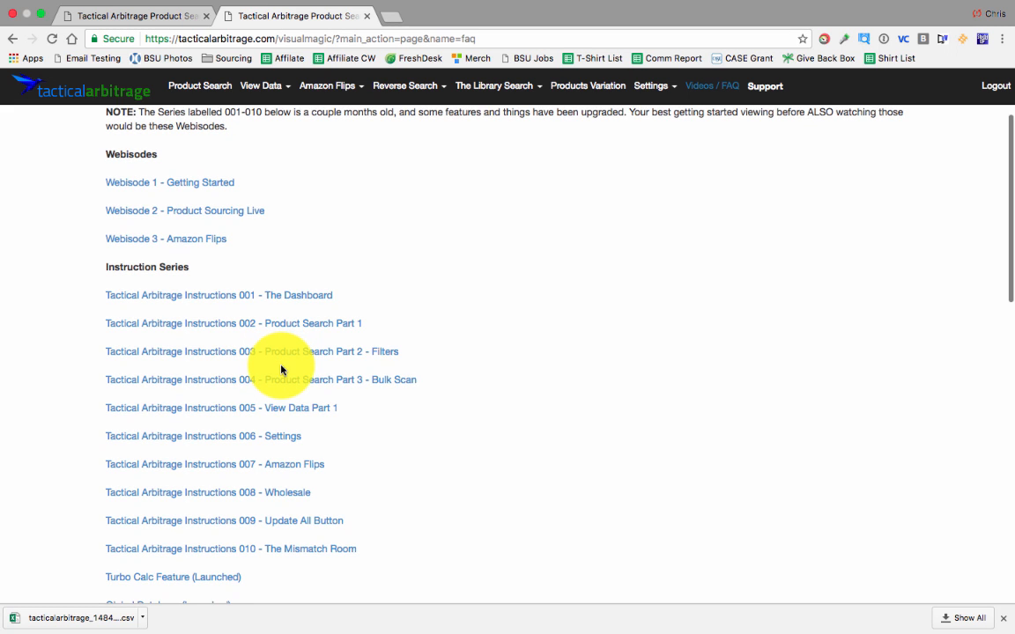
scroll(282, 371, "down", 5)
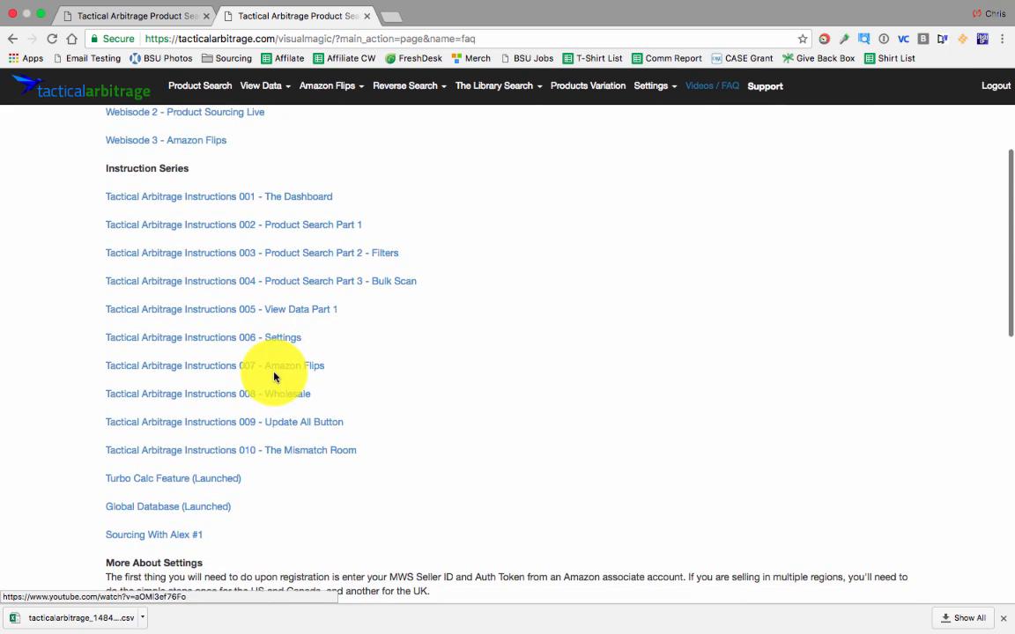
scroll(274, 377, "down", 3)
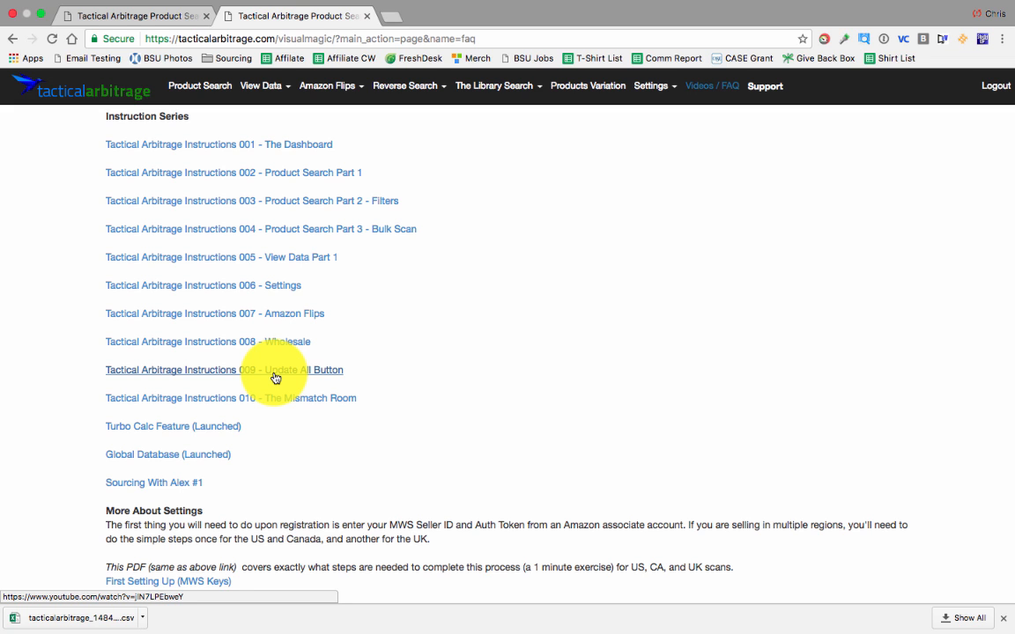
scroll(276, 378, "down", 2)
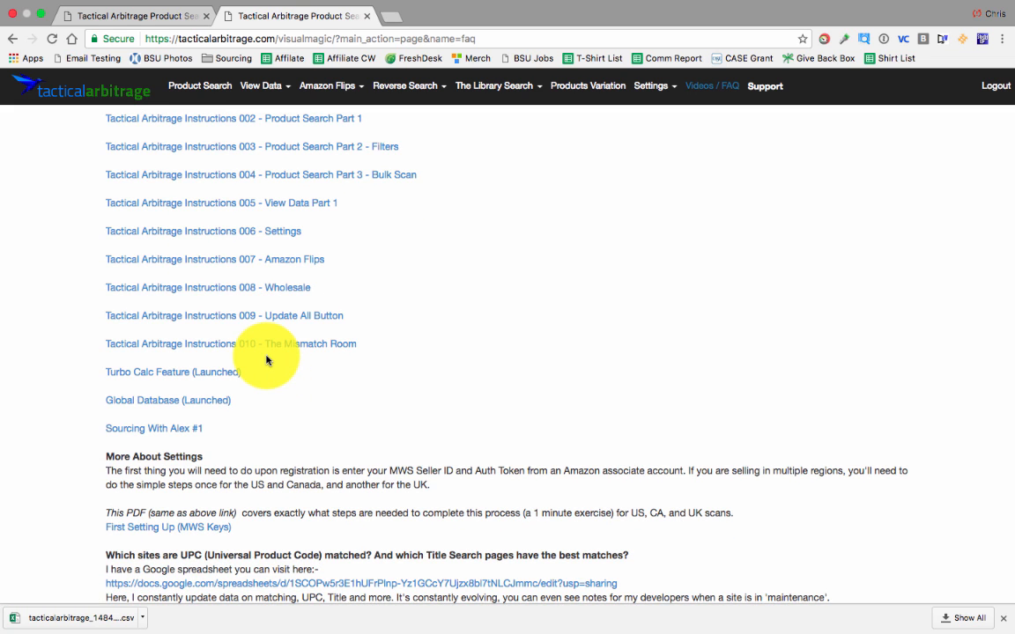
scroll(266, 359, "down", 5)
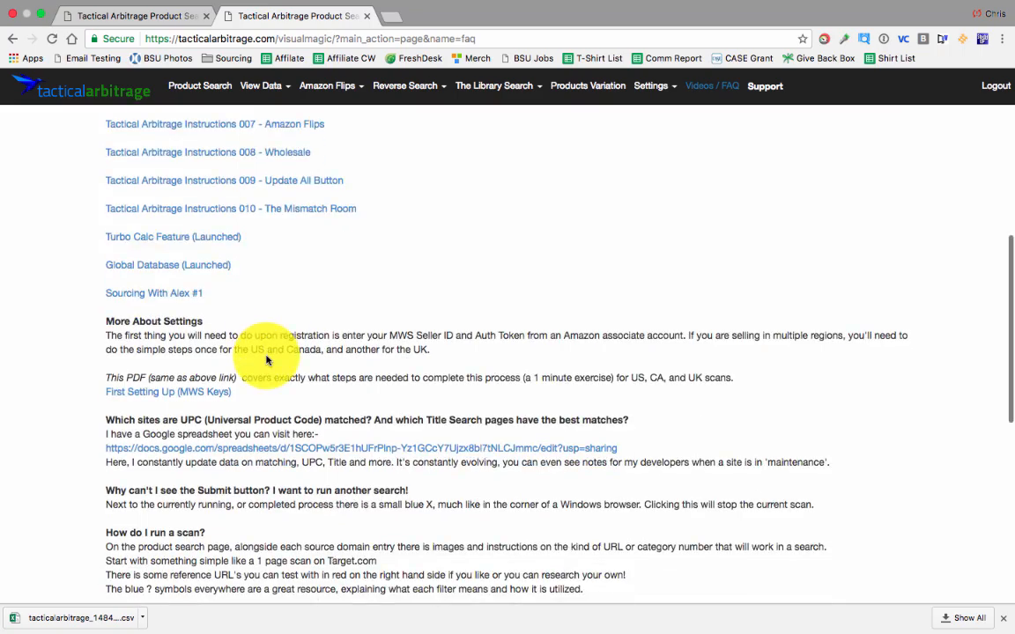
scroll(265, 353, "down", 3)
scroll(410, 414, "down", 4)
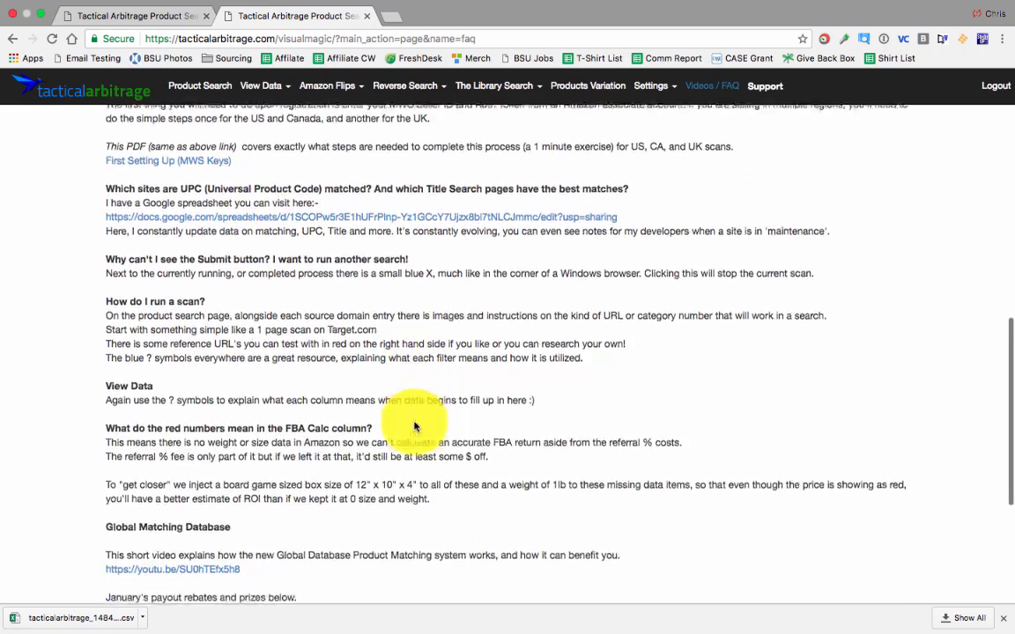
scroll(170, 426, "down", 6)
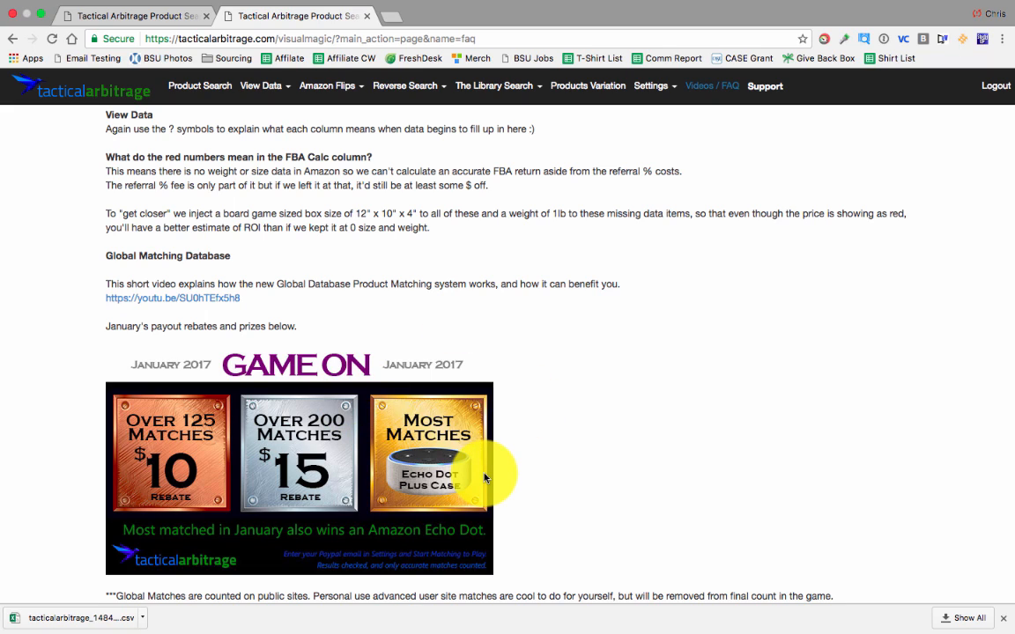
scroll(484, 477, "up", 15)
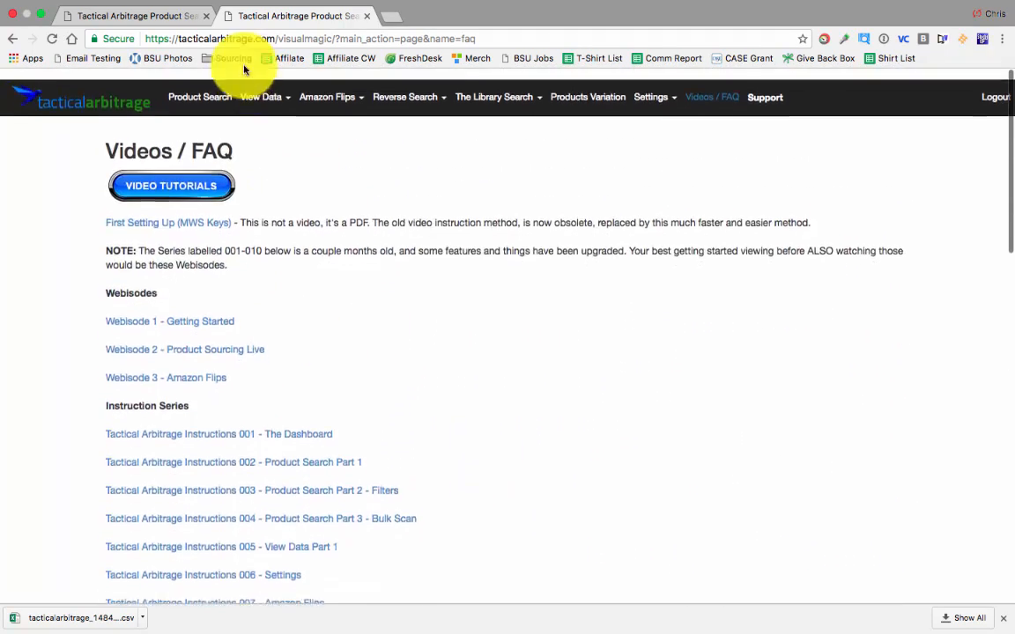
Step: Set the Product Search website to dsw.com (UPC/EAN Search) and select the men's boots example URL
left_click(208, 87)
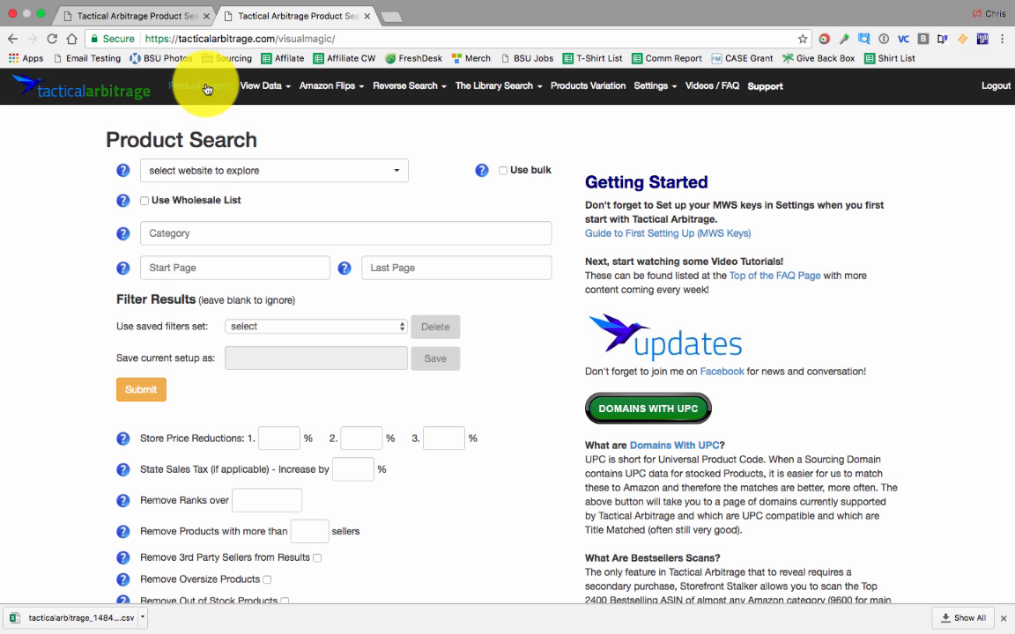
left_click(235, 171)
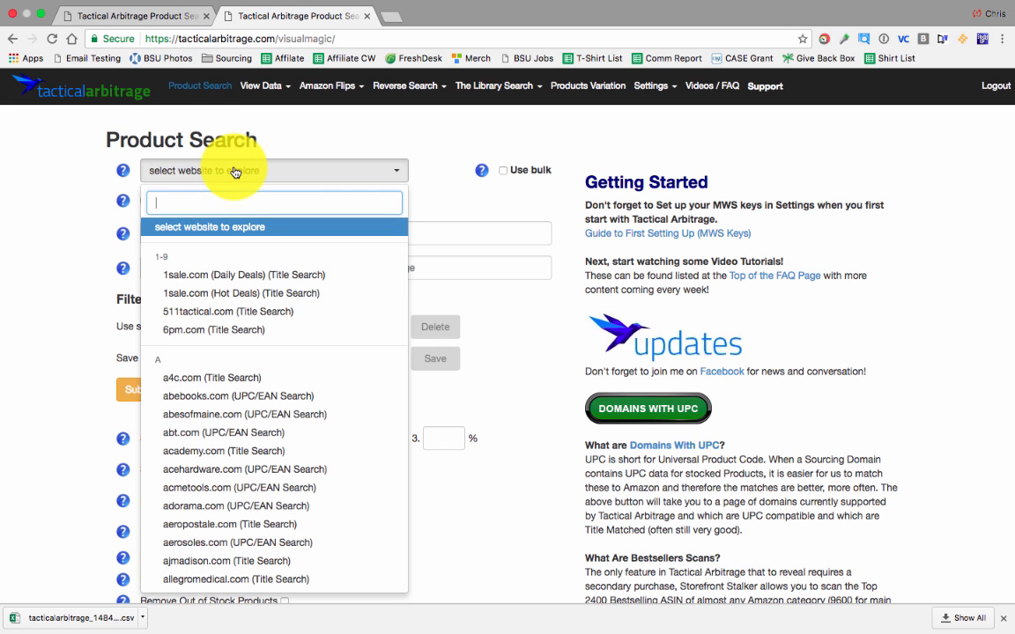
scroll(287, 376, "down", 15)
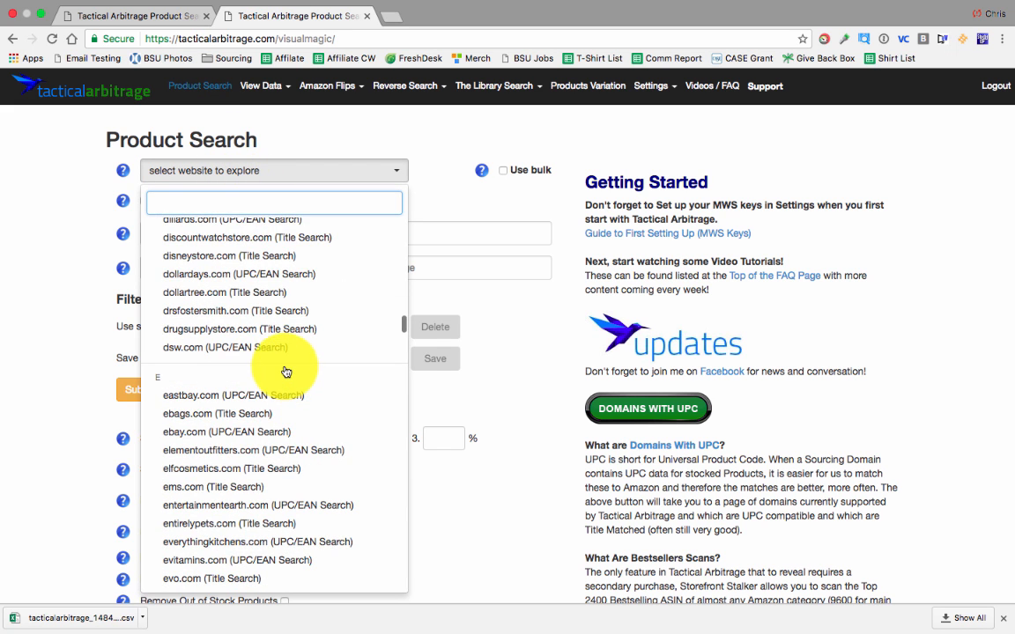
left_click(265, 268)
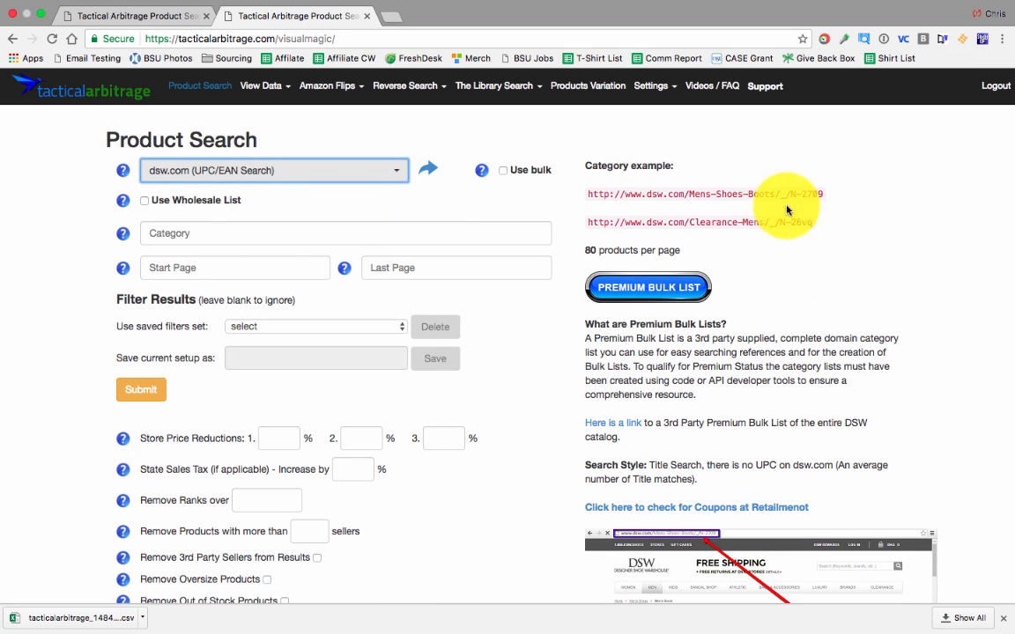
left_click_drag(827, 196, 589, 199)
key("super+c")
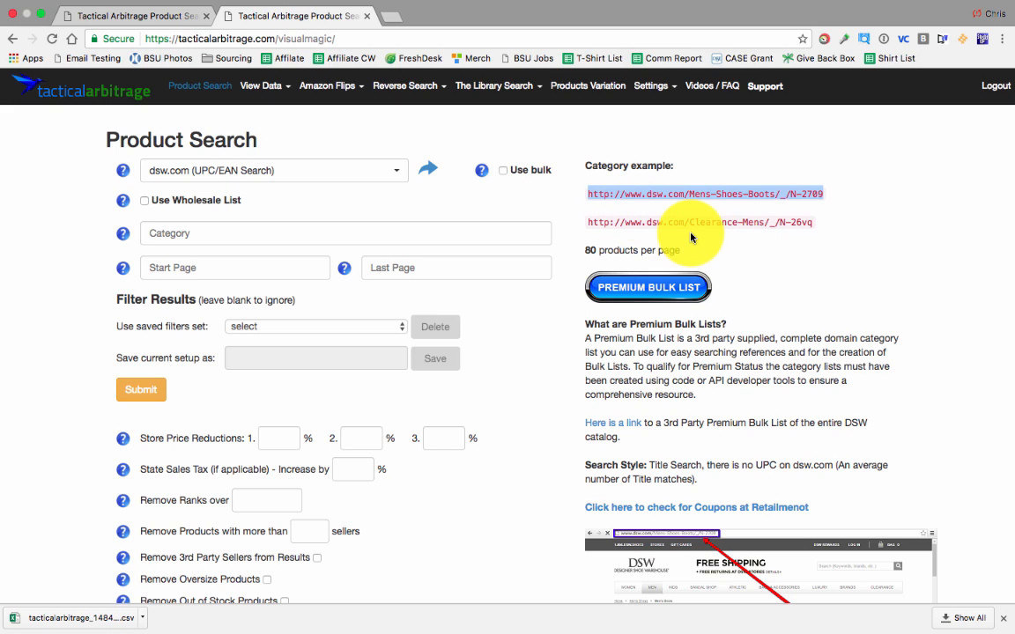
scroll(713, 336, "down", 3)
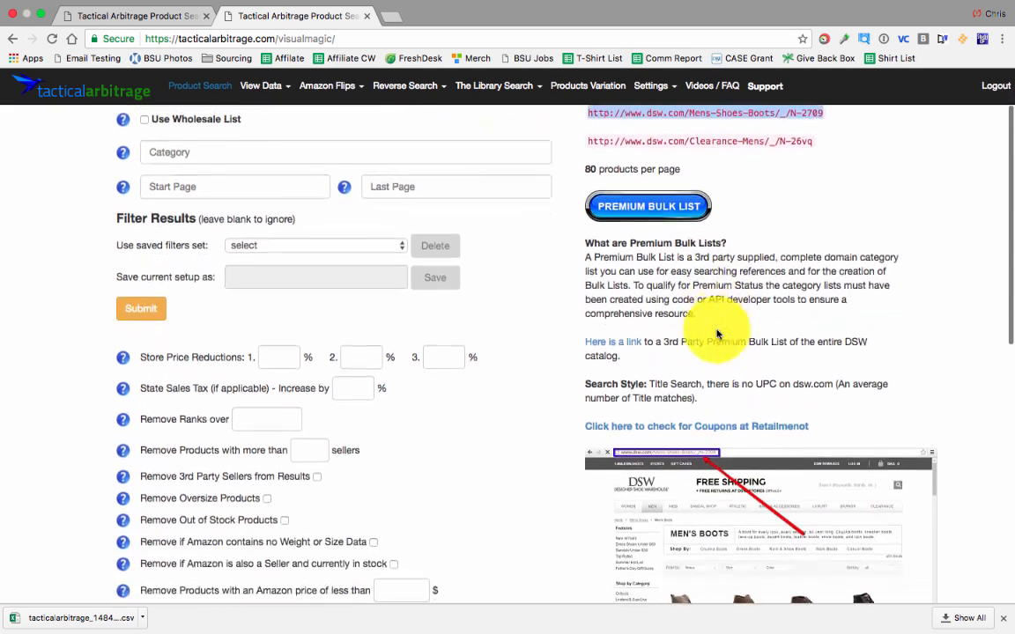
scroll(717, 334, "down", 5)
scroll(717, 334, "up", 10)
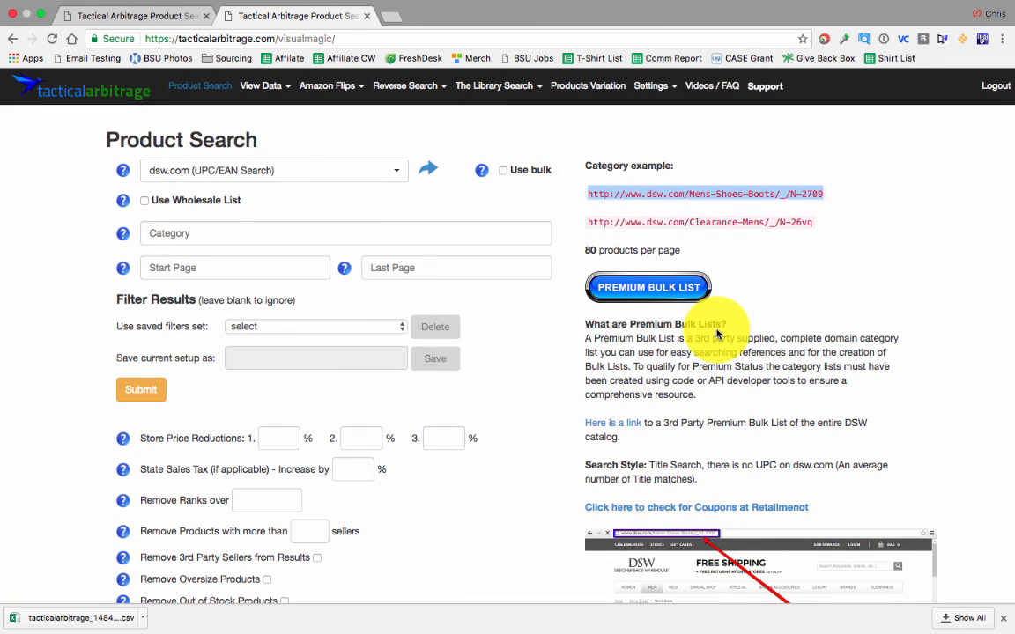
Step: Paste the DSW men's boots category URL and set pages 1 to 25 to scan
left_click(300, 231)
key("super+v")
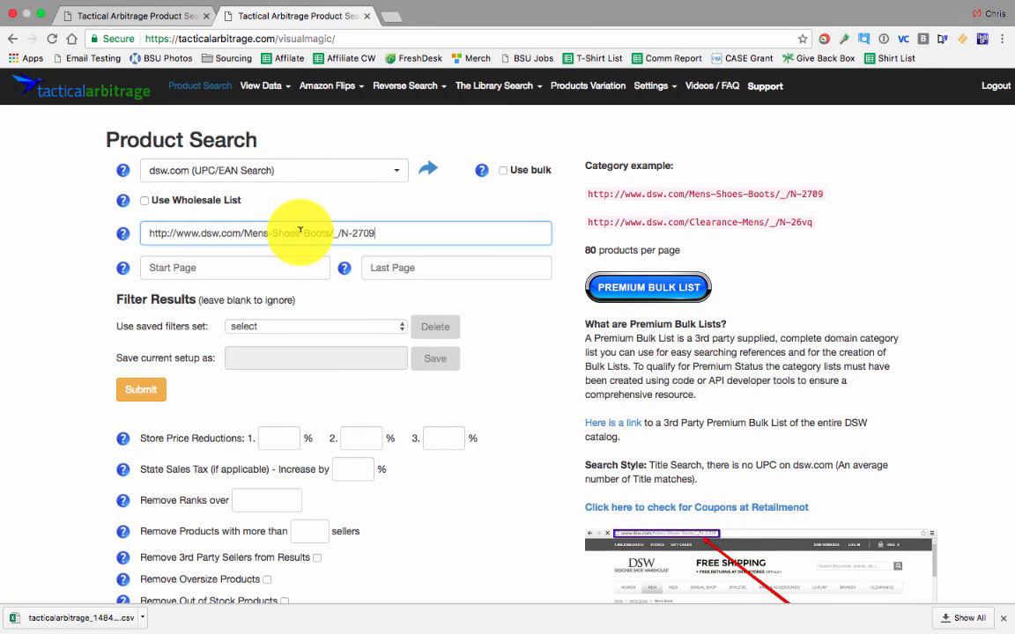
left_click(256, 267)
type("1")
left_click(419, 266)
type("2")
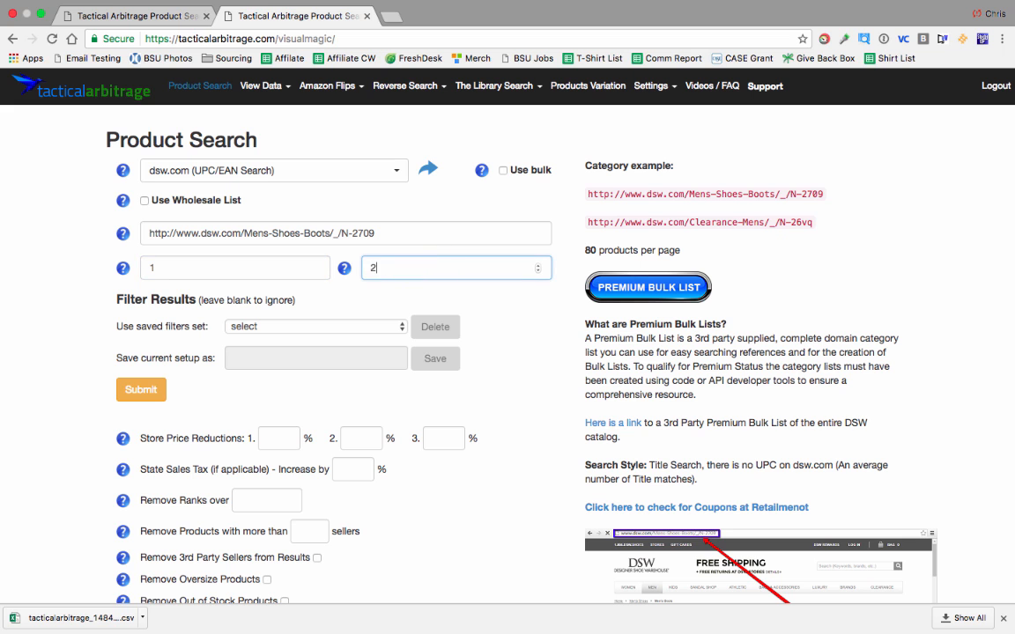
type("5")
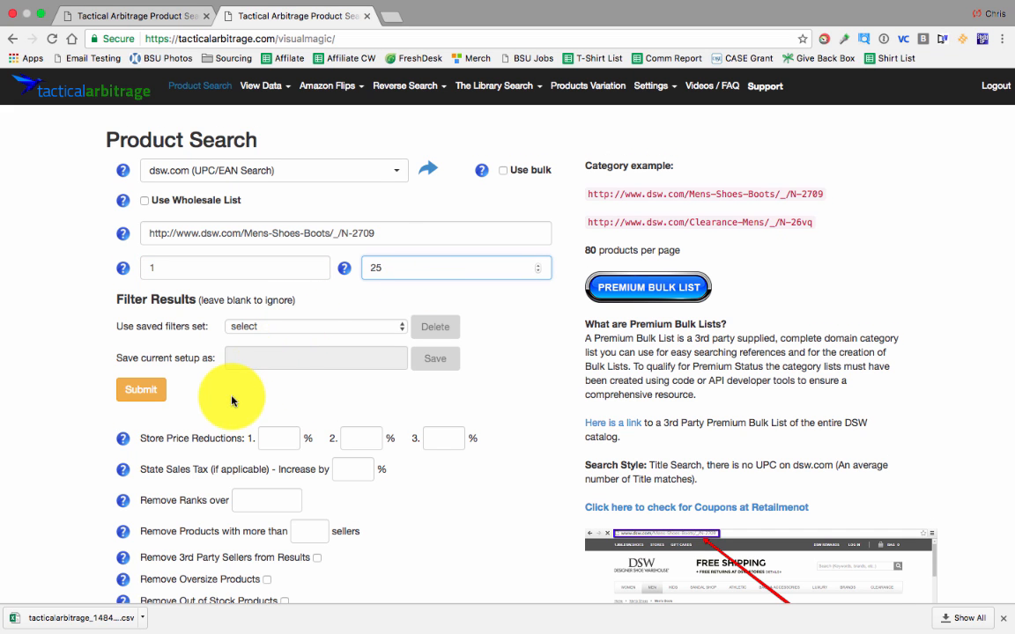
scroll(232, 401, "down", 5)
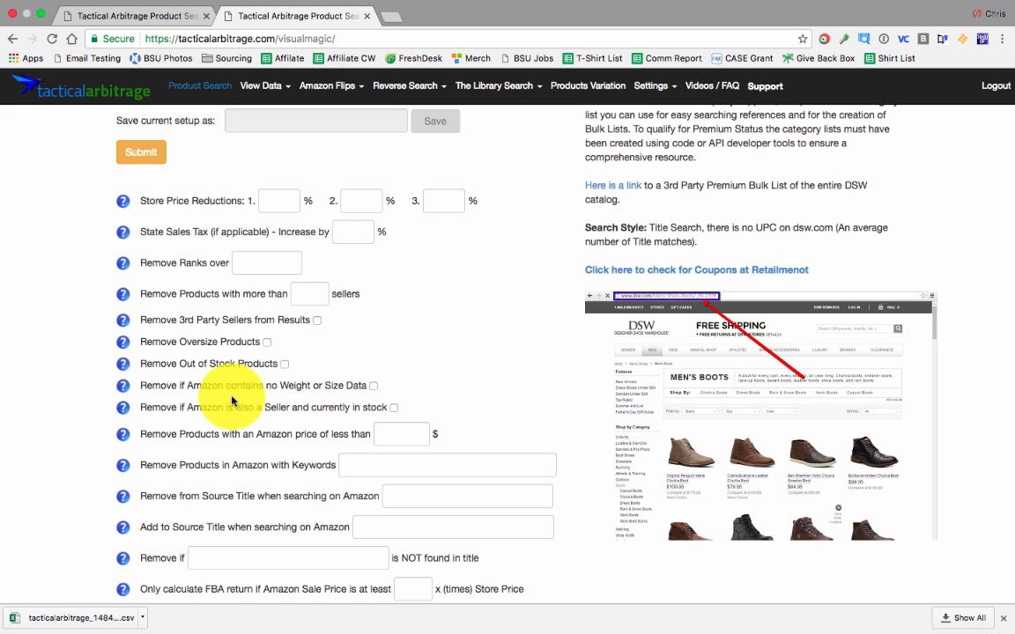
scroll(232, 401, "down", 1)
scroll(232, 400, "down", 8)
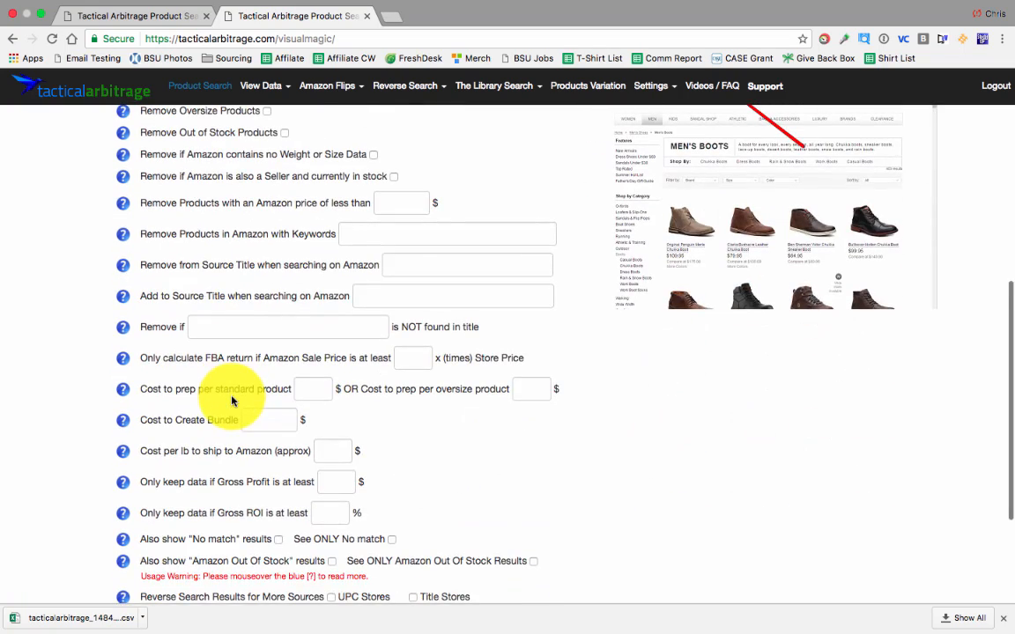
scroll(231, 401, "up", 7)
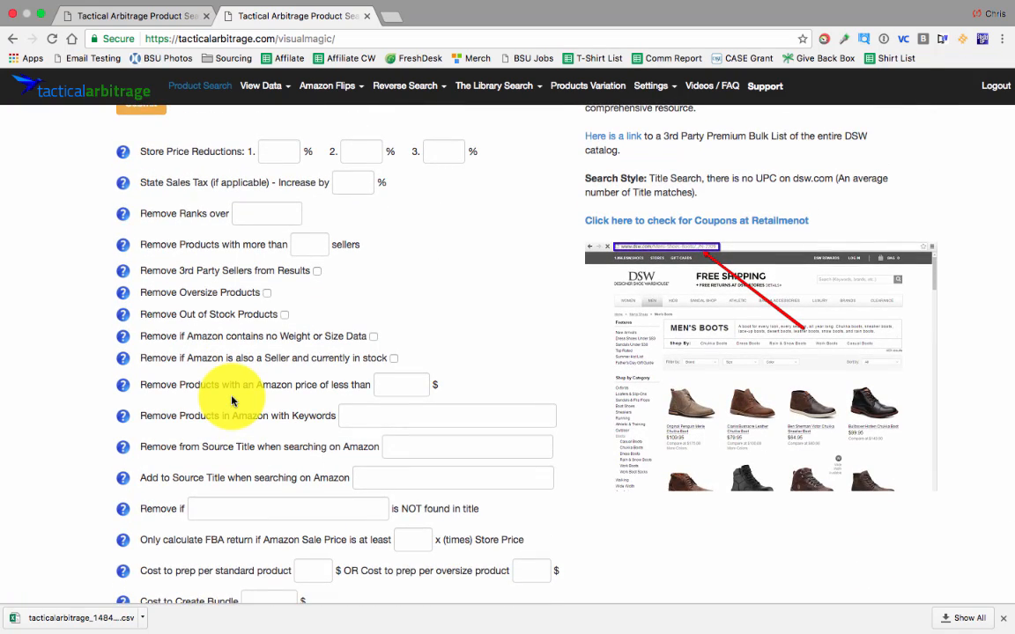
scroll(227, 401, "up", 2)
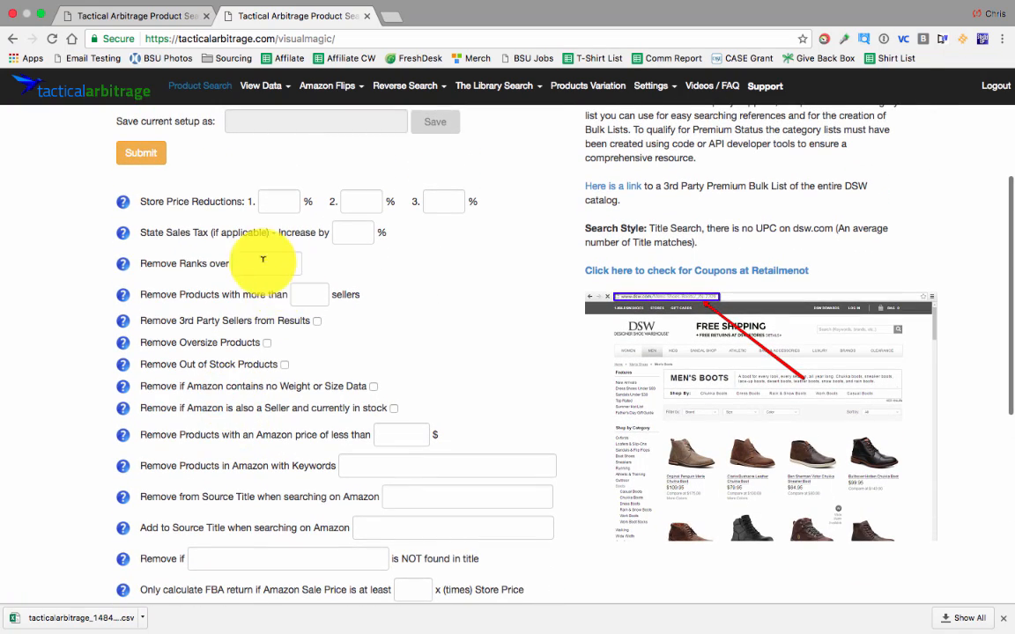
left_click(251, 263)
scroll(335, 257, "down", 7)
scroll(335, 257, "down", 8)
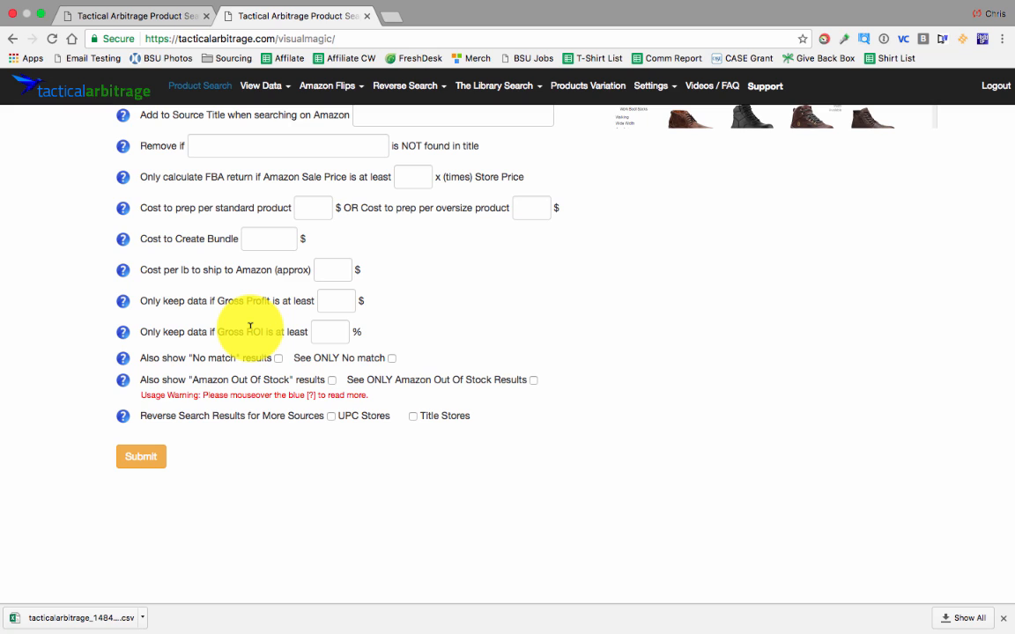
scroll(250, 326, "up", 12)
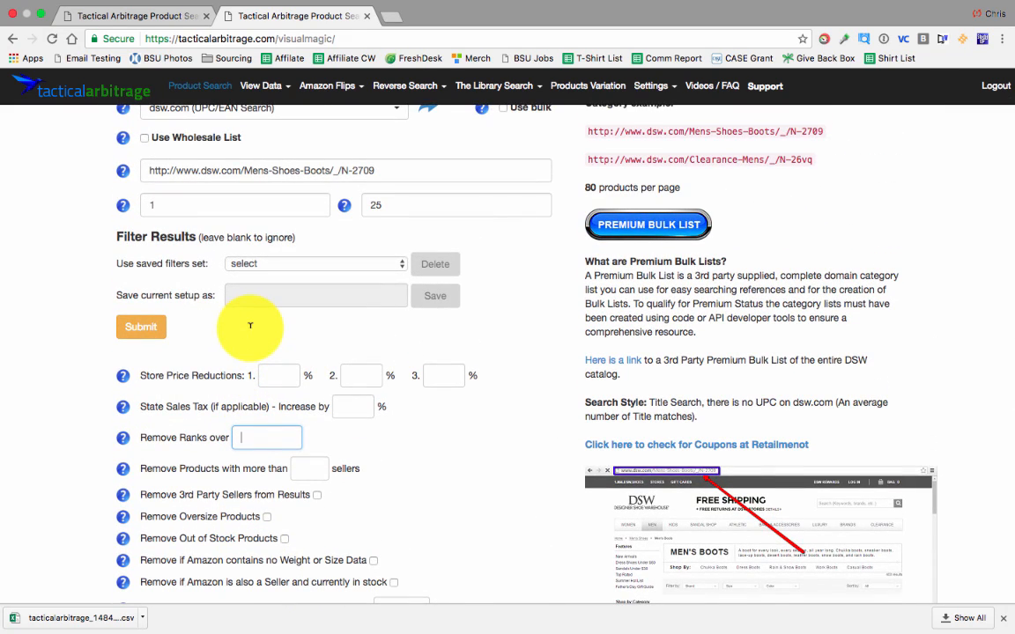
scroll(250, 326, "down", 1)
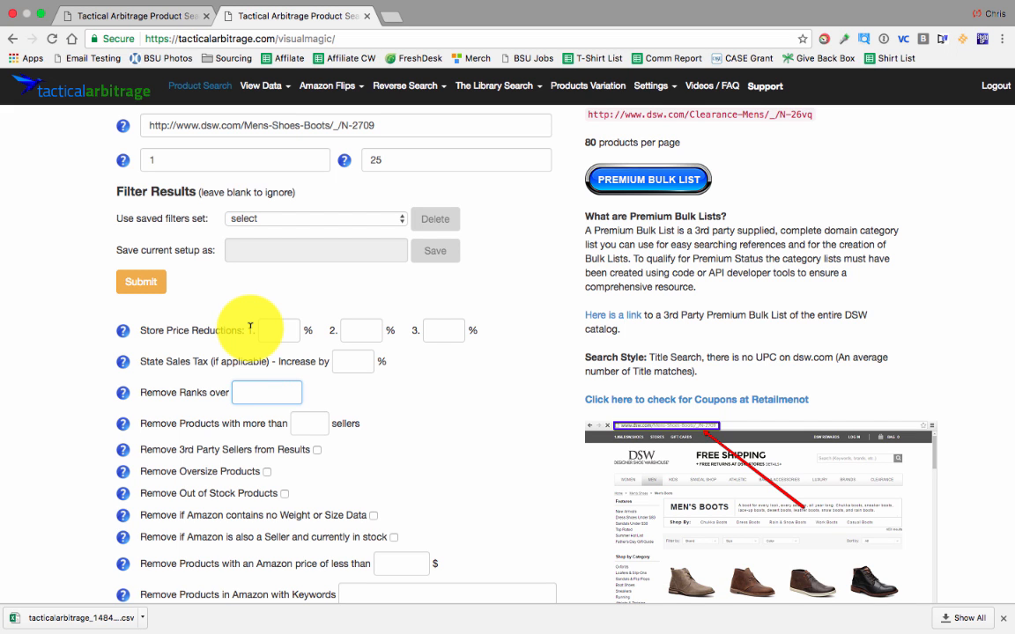
scroll(251, 328, "down", 2)
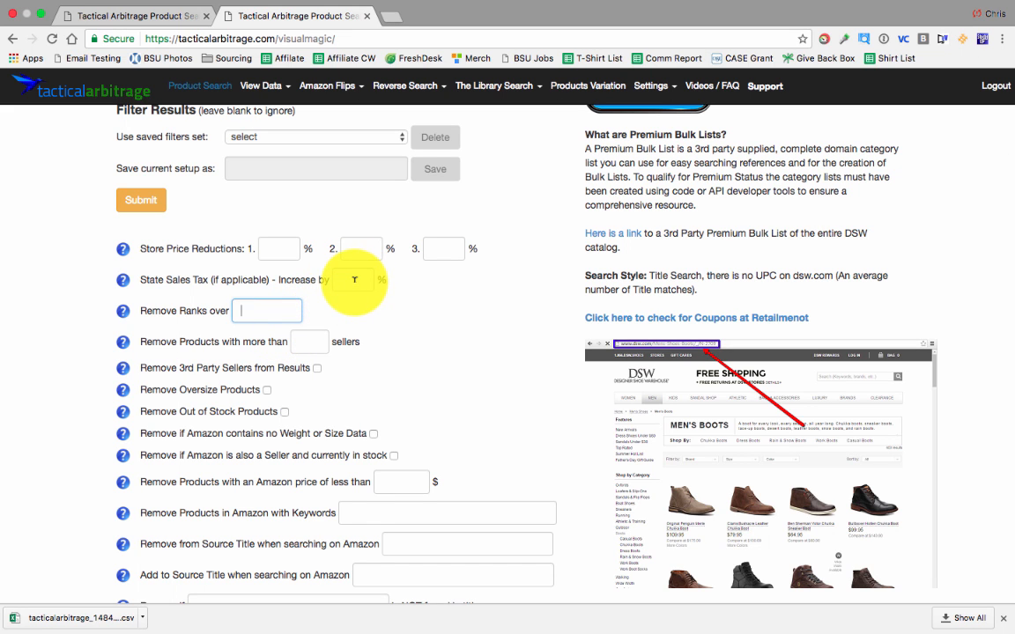
scroll(273, 251, "down", 1)
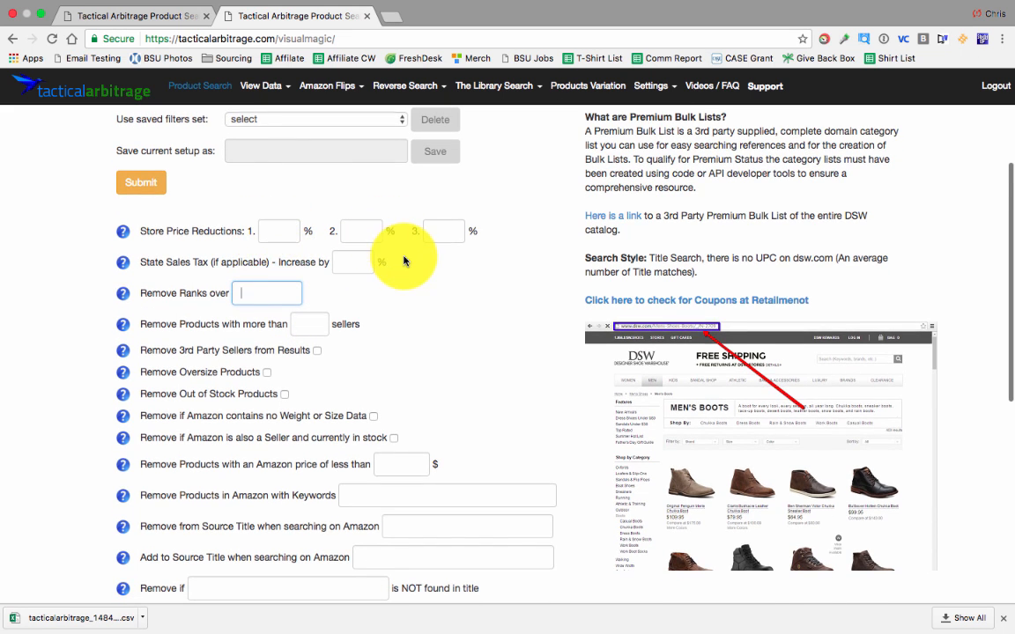
scroll(396, 255, "down", 3)
scroll(269, 357, "down", 1)
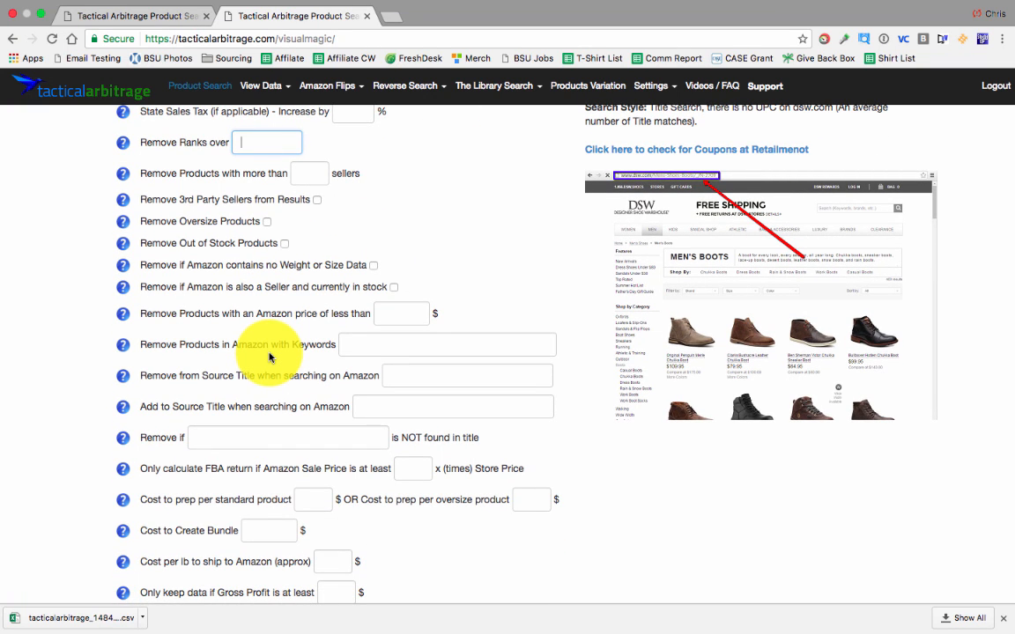
scroll(269, 356, "down", 2)
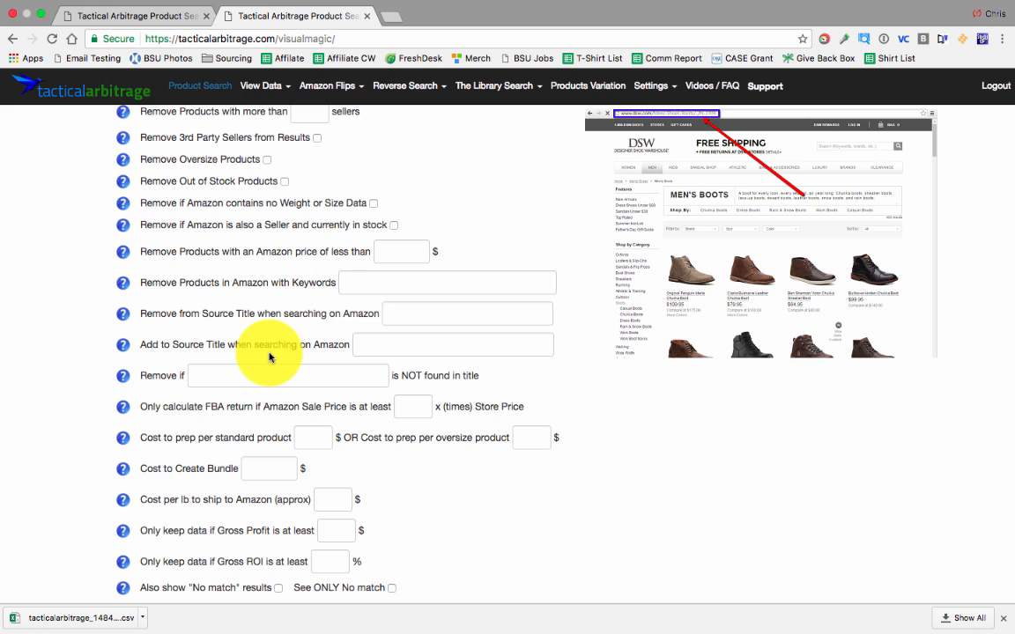
scroll(269, 357, "down", 5)
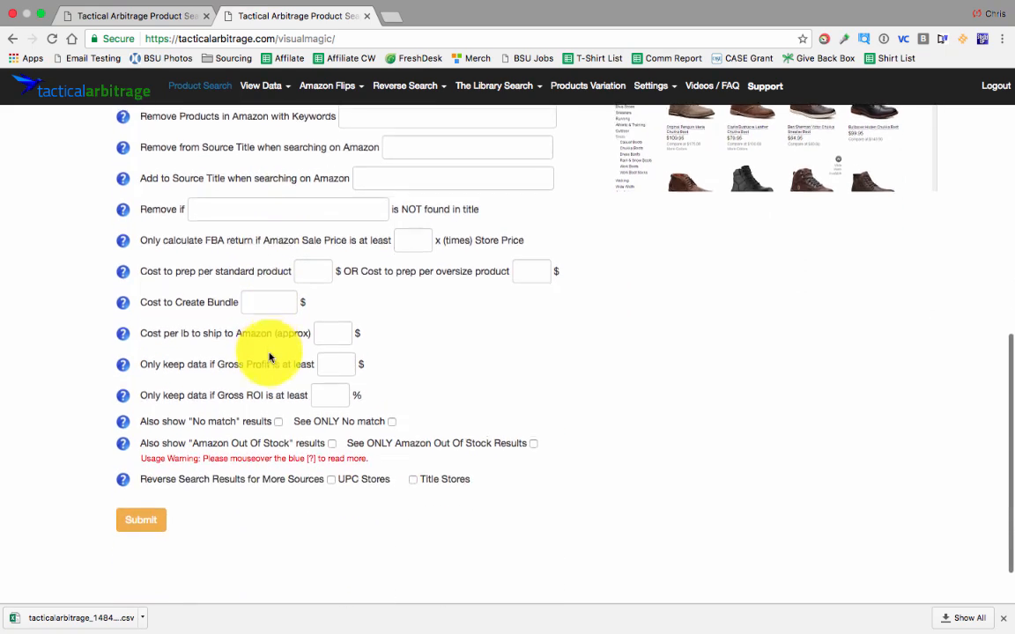
scroll(268, 357, "up", 15)
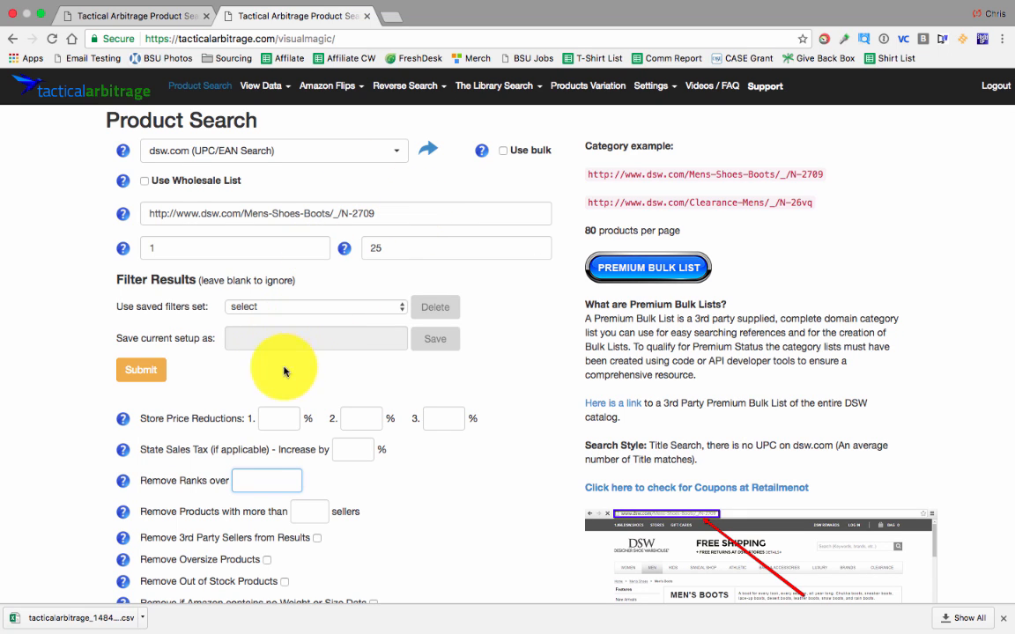
scroll(288, 388, "down", 3)
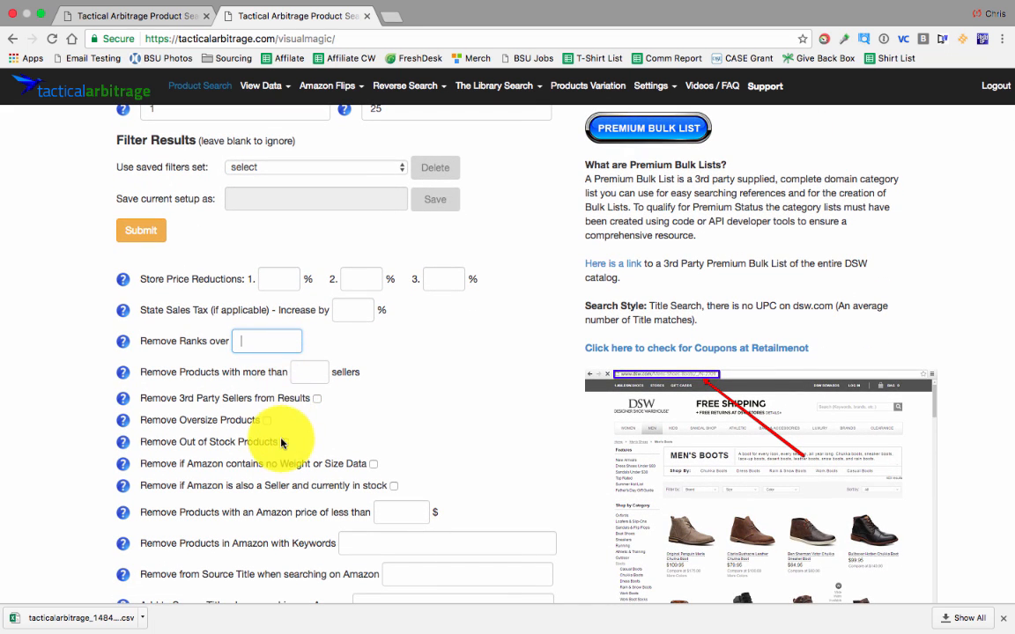
scroll(280, 436, "up", 2)
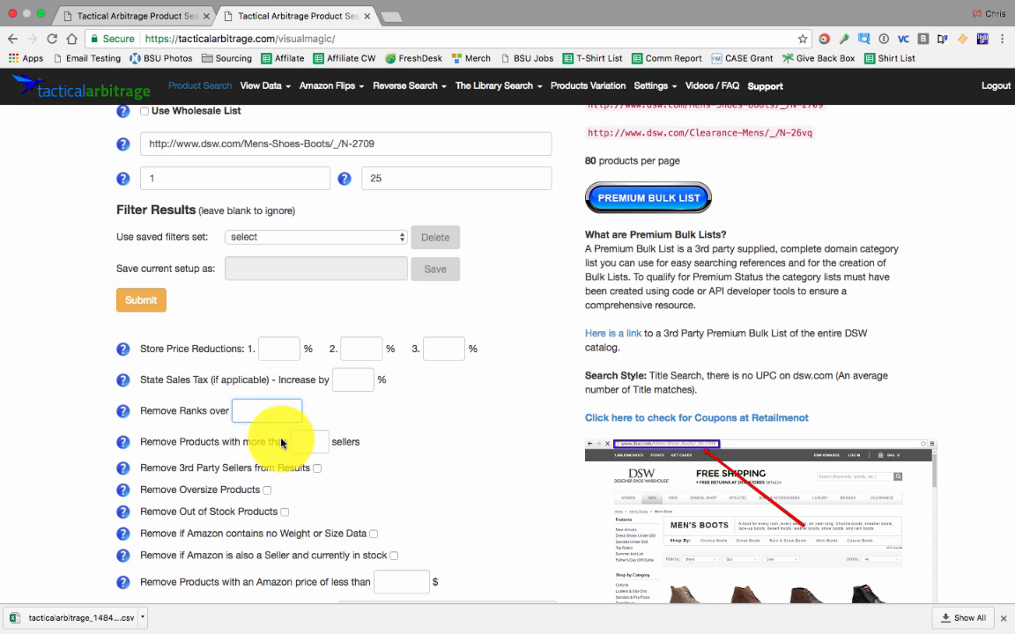
scroll(305, 336, "up", 2)
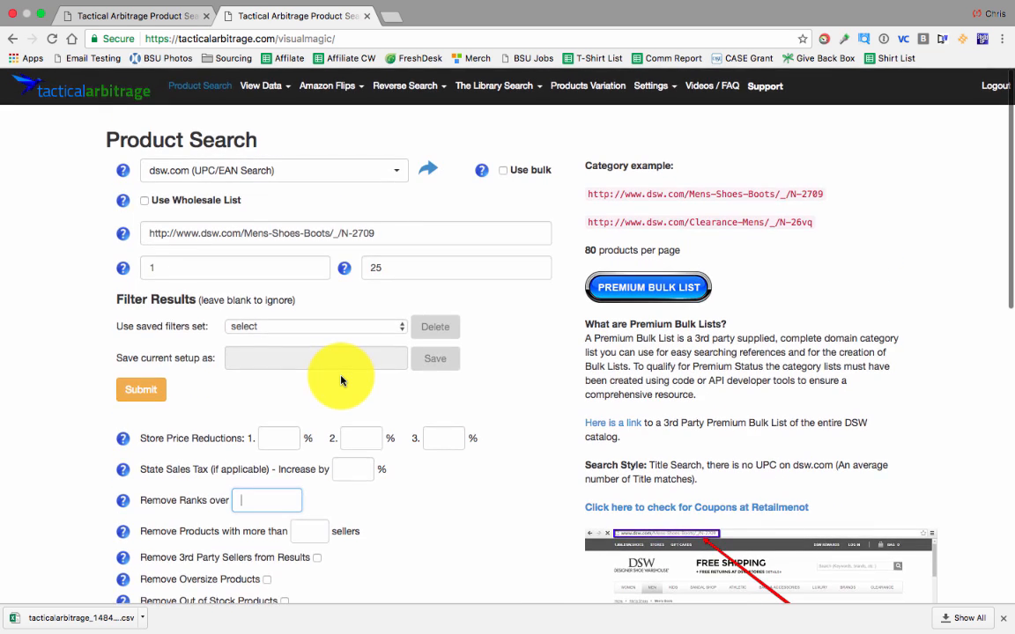